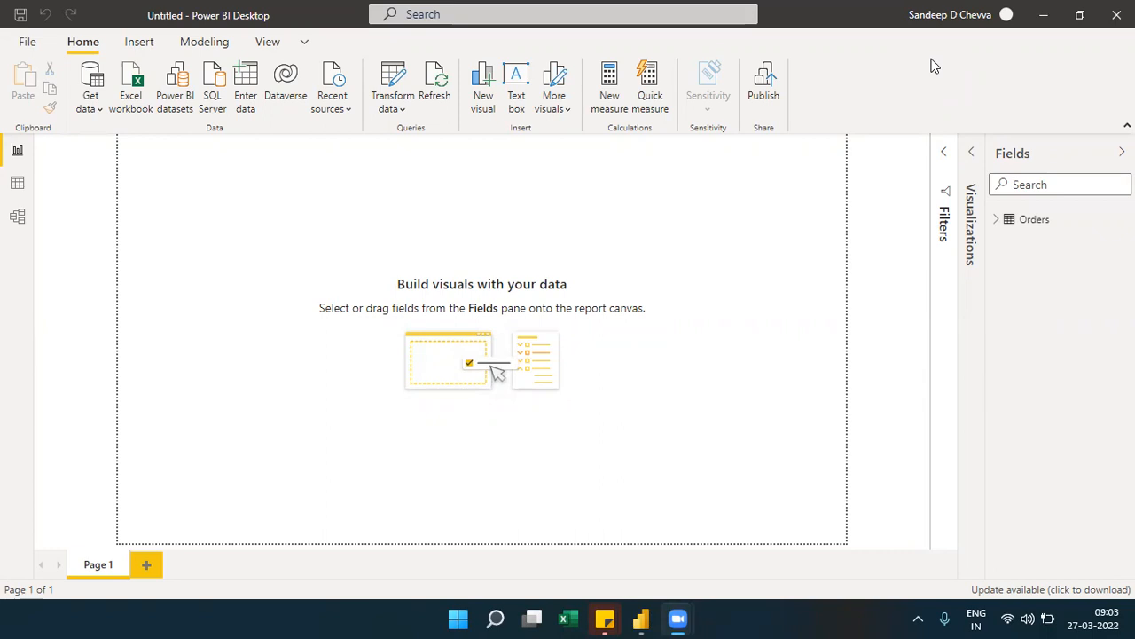
- Add a pie chart to the page, move it away from the page corner and enlarge it
left_click(981, 178)
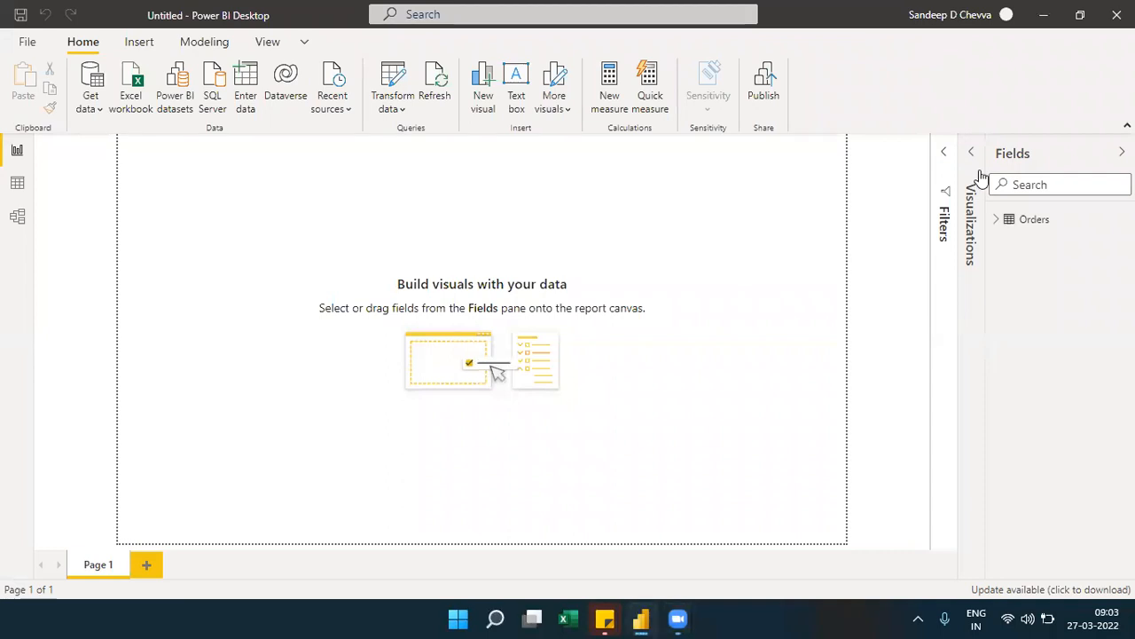
left_click(981, 178)
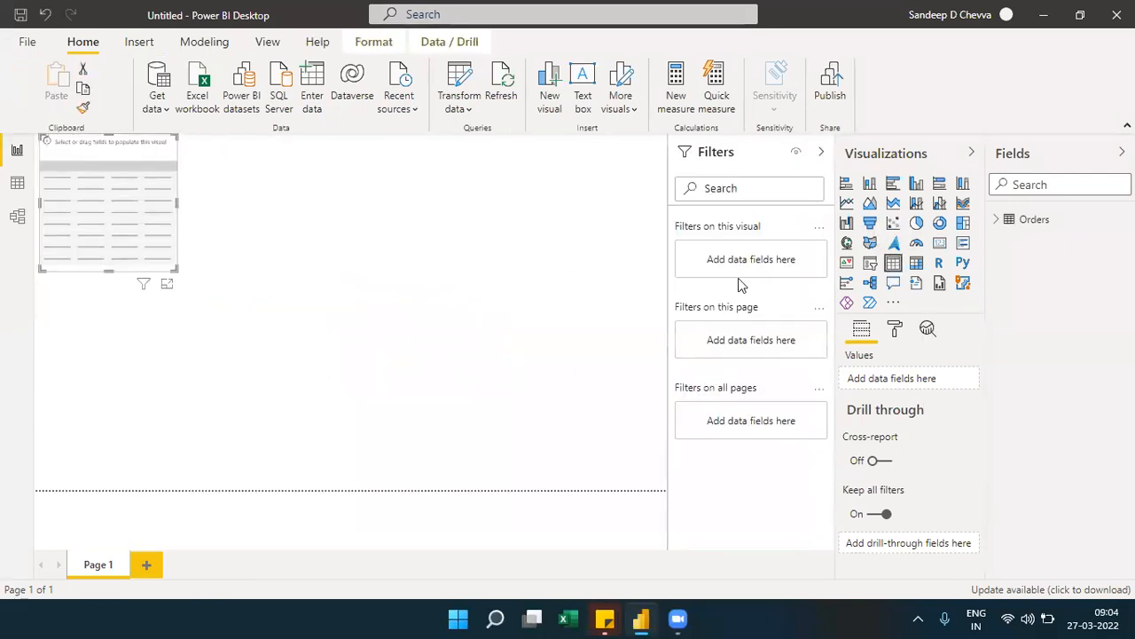
left_click(917, 222)
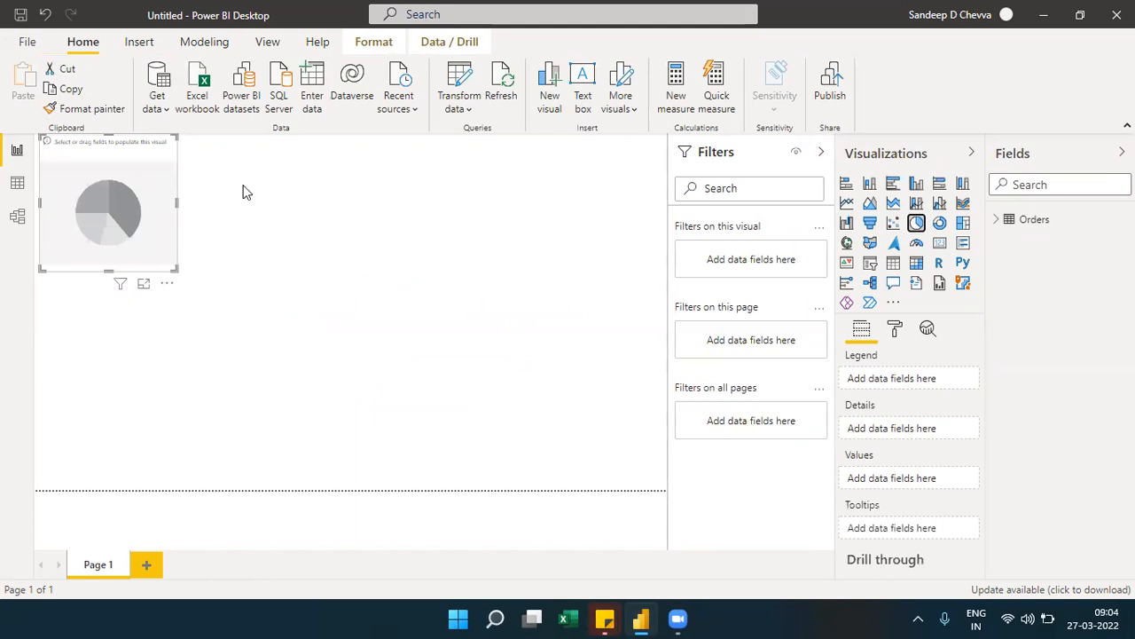
left_click_drag(148, 213, 266, 279)
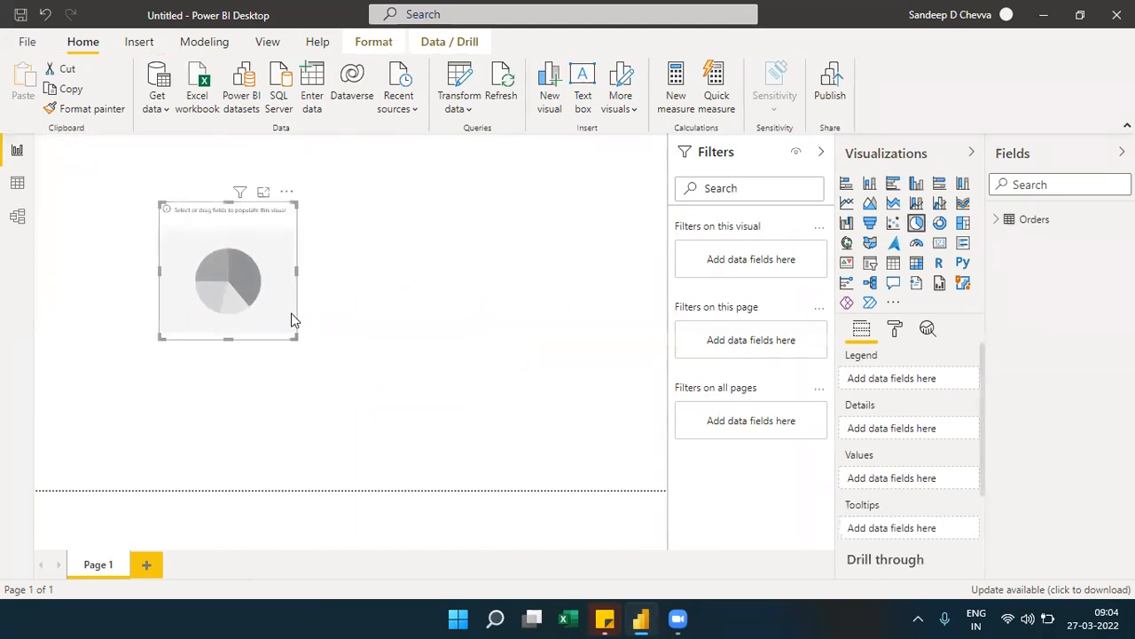
left_click_drag(295, 334, 438, 399)
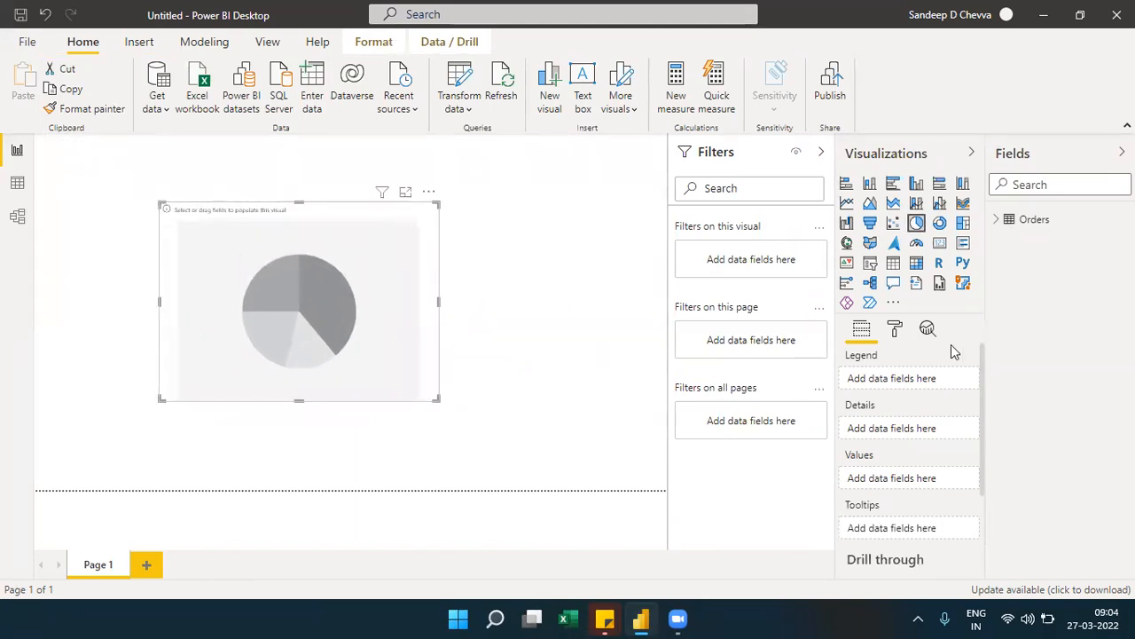
- Set Region from the Orders table as the pie chart's legend and Profit as its values
left_click(998, 220)
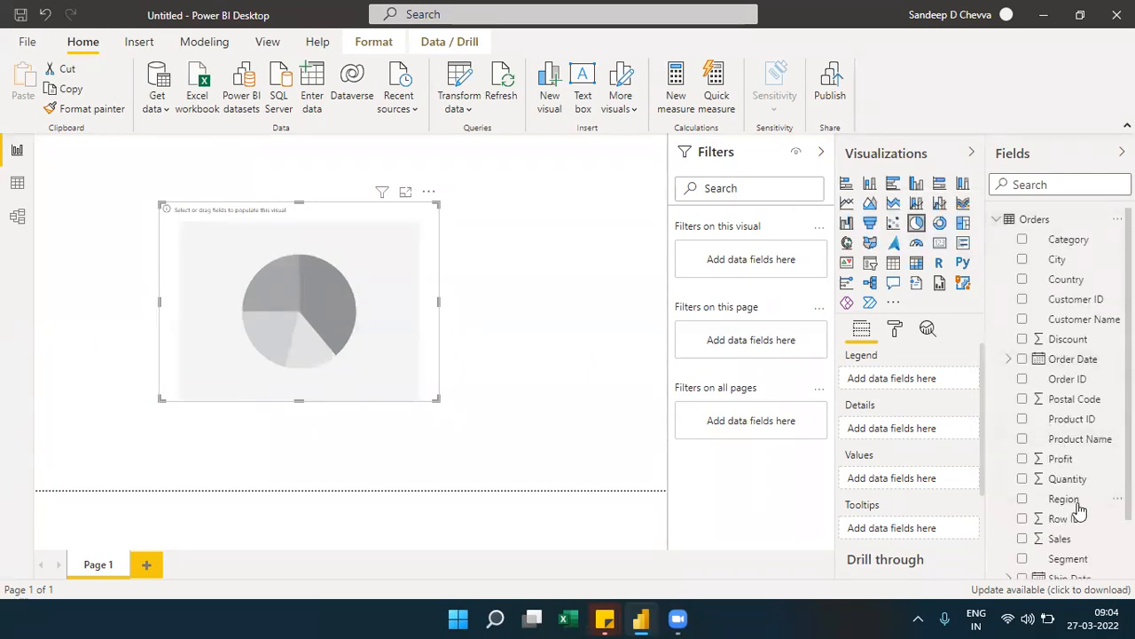
left_click_drag(1066, 502, 929, 390)
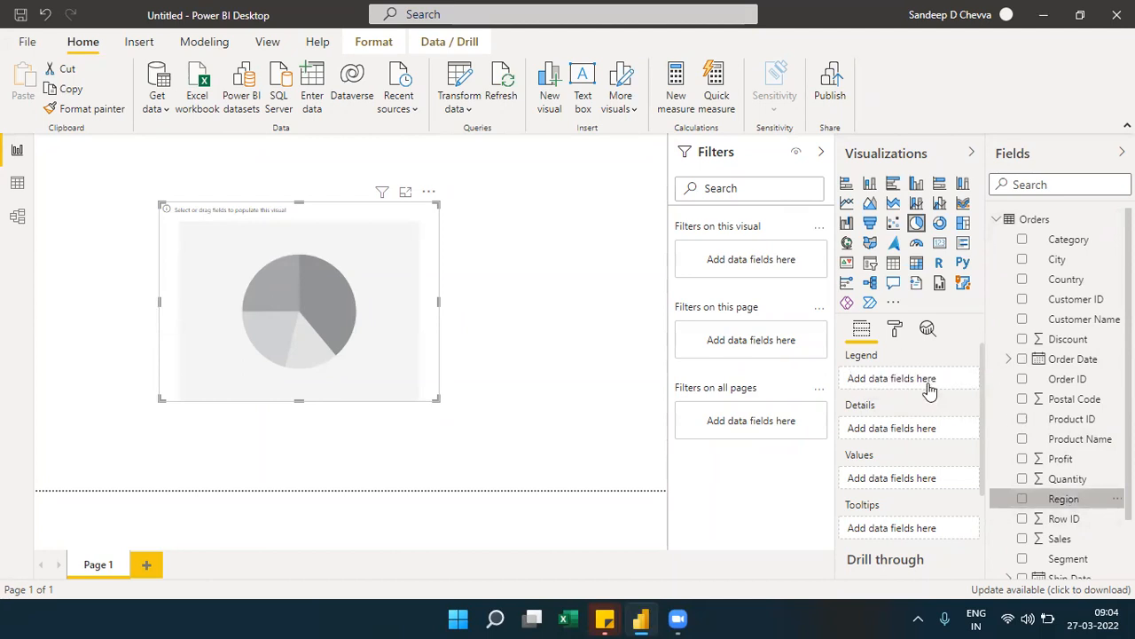
left_click_drag(1063, 463, 948, 494)
left_click_drag(1047, 466, 895, 489)
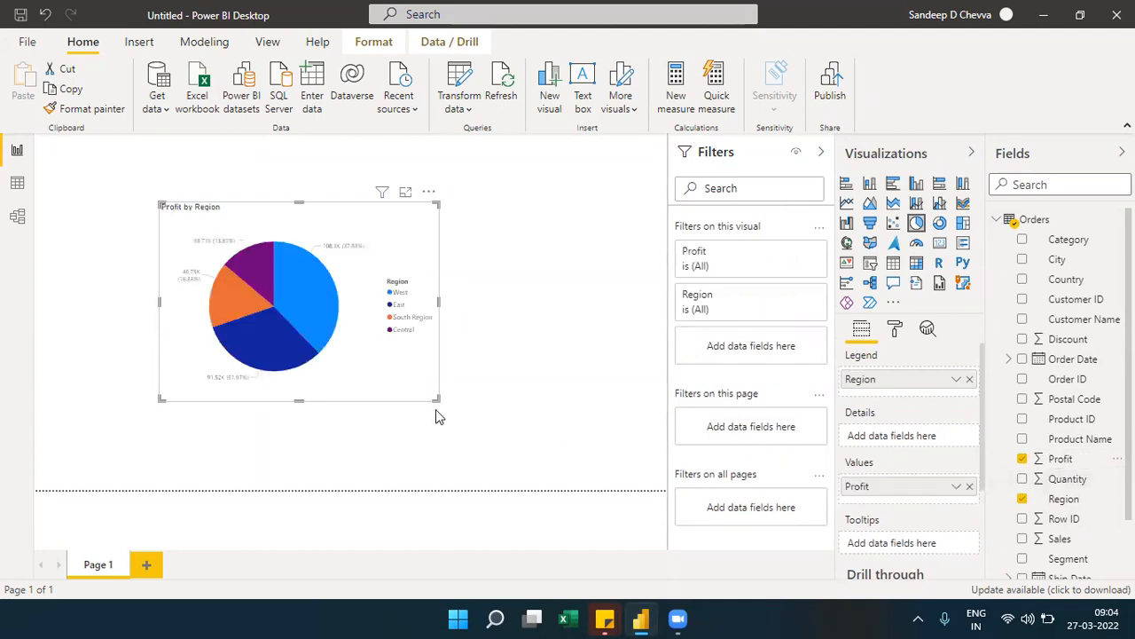
- Resize the Profit by Region pie chart and place it in the upper-left corner of the page
left_click_drag(435, 397, 560, 481)
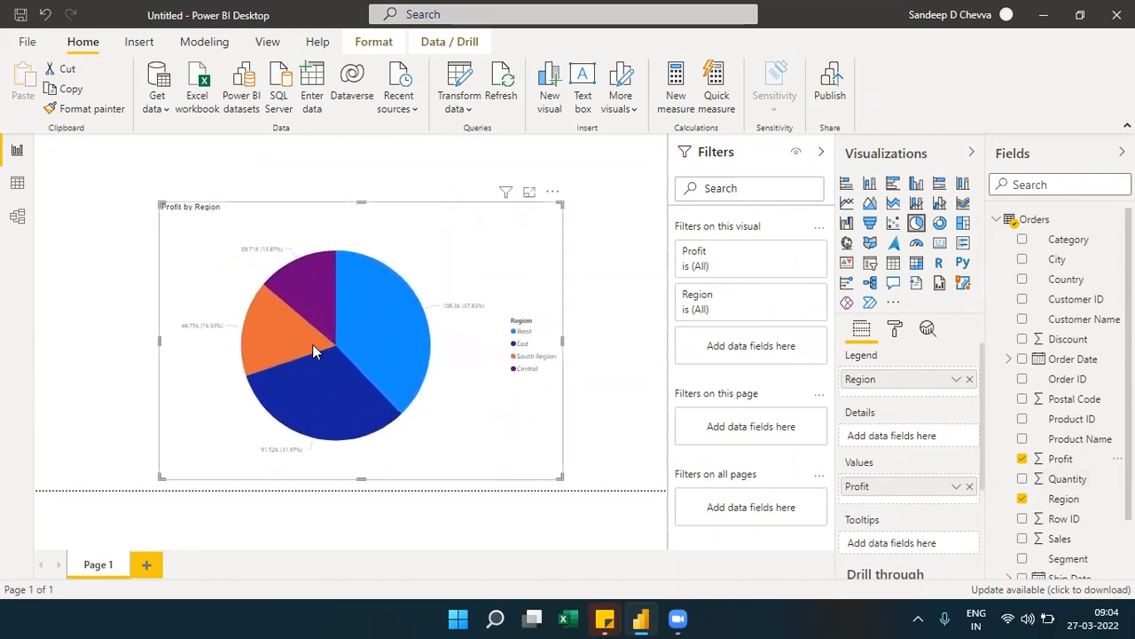
mouse_move(370, 326)
left_click_drag(473, 274, 479, 240)
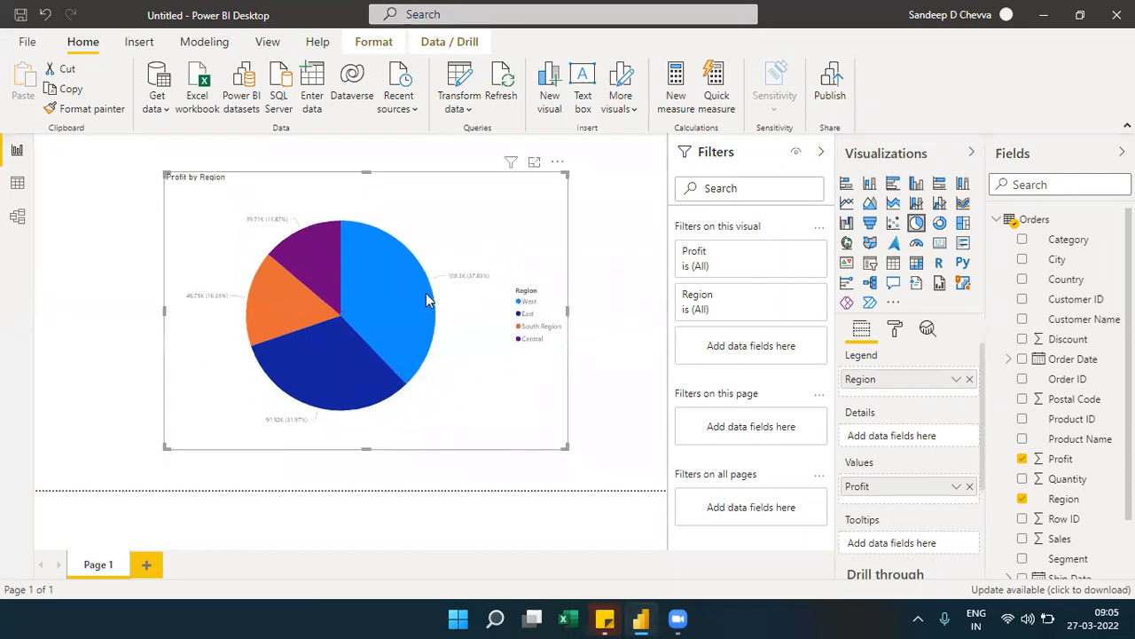
mouse_move(408, 312)
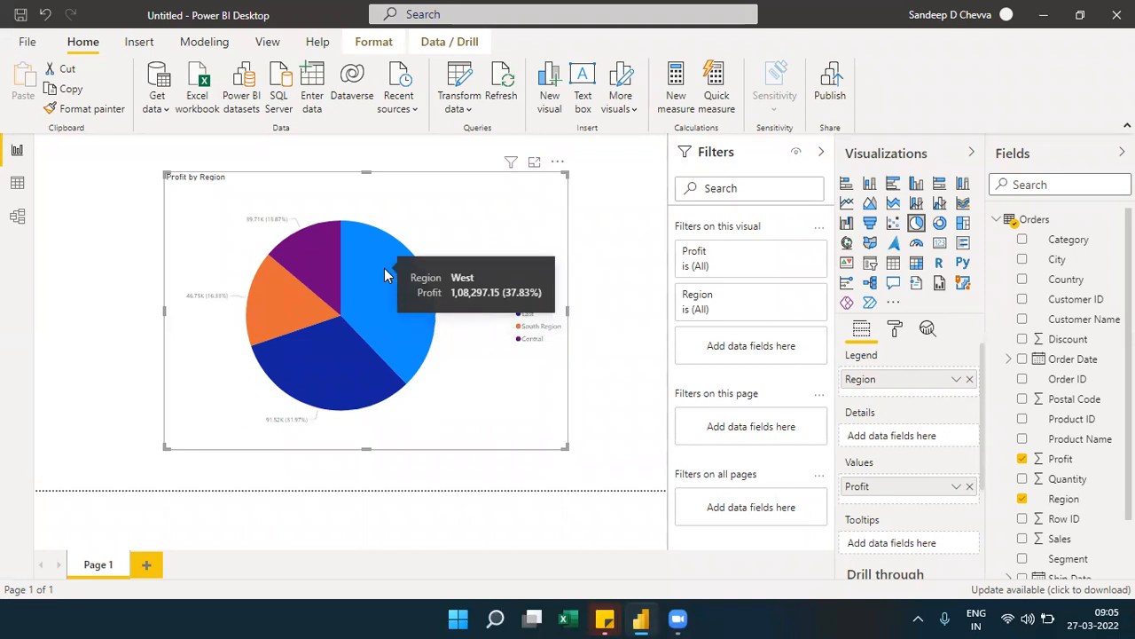
left_click_drag(413, 166, 411, 163)
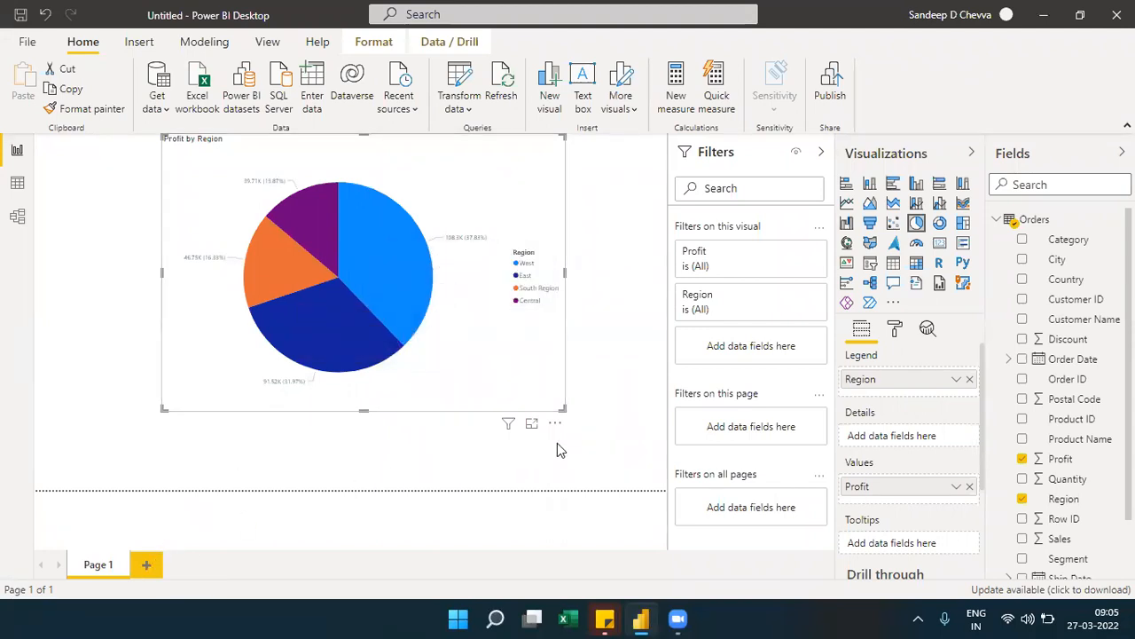
left_click_drag(563, 408, 437, 362)
left_click_drag(339, 352, 213, 350)
left_click(432, 240)
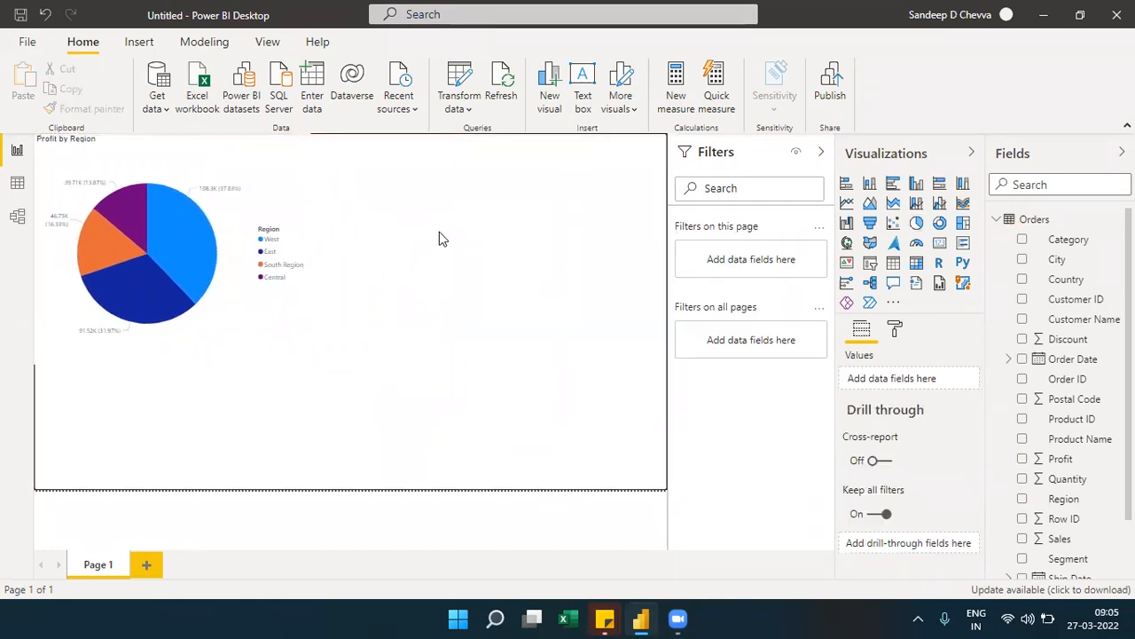
- Add a treemap to the right of the pie chart and enlarge it to the page's right edge
left_click(962, 223)
left_click_drag(252, 434, 567, 206)
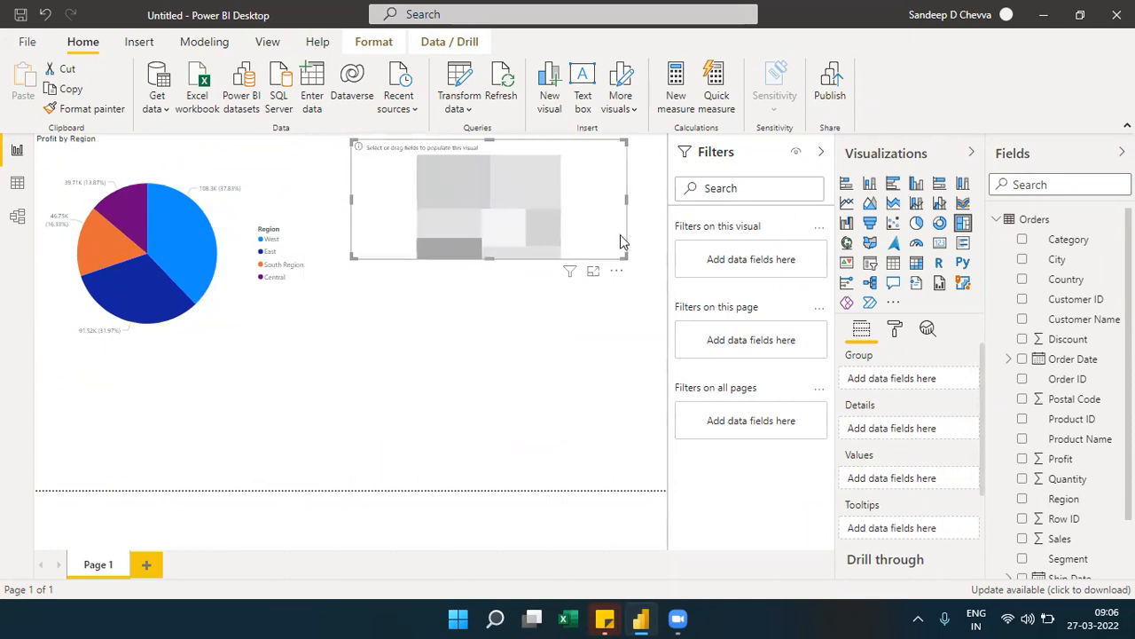
left_click_drag(626, 259, 667, 370)
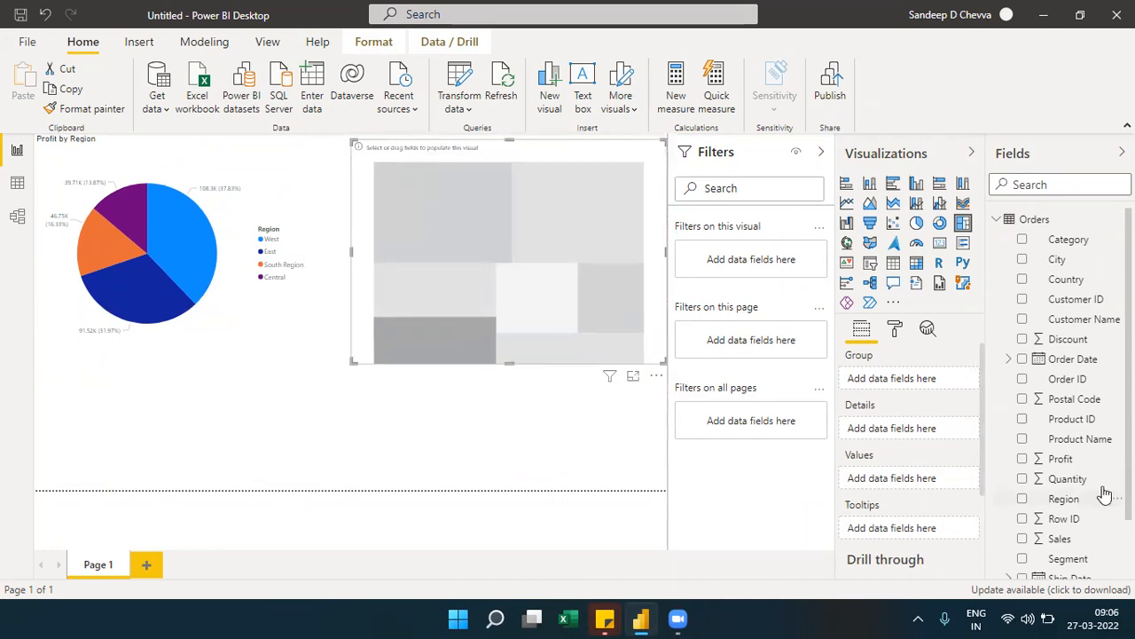
- Group the treemap by Category with Profit as its values, and collapse the Filters pane
left_click_drag(1074, 253, 918, 383)
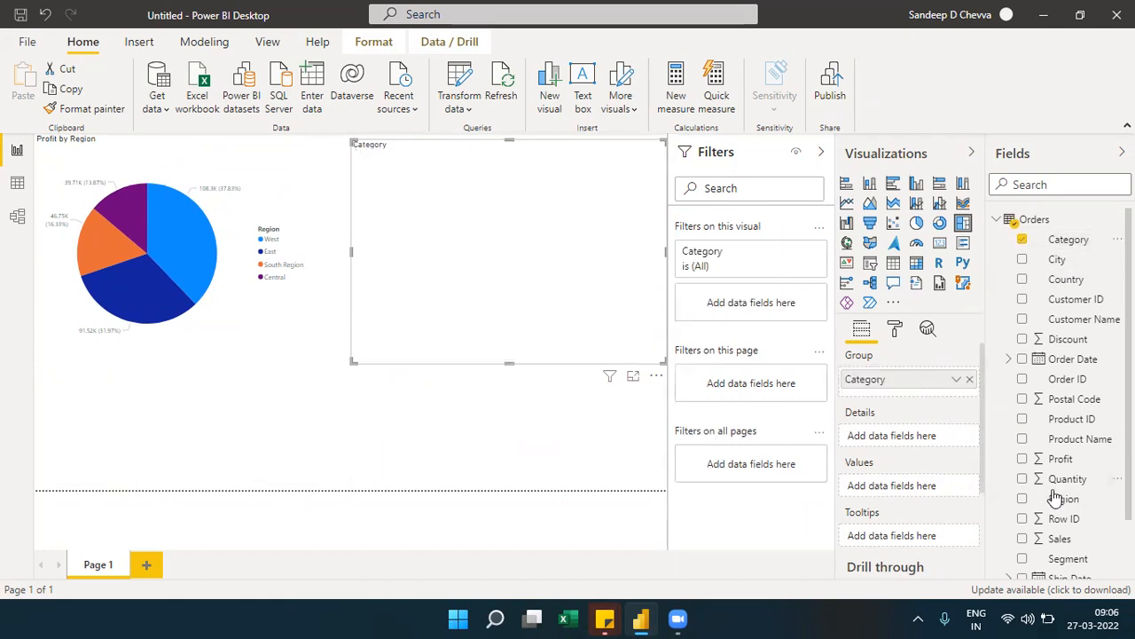
left_click_drag(1064, 468, 925, 494)
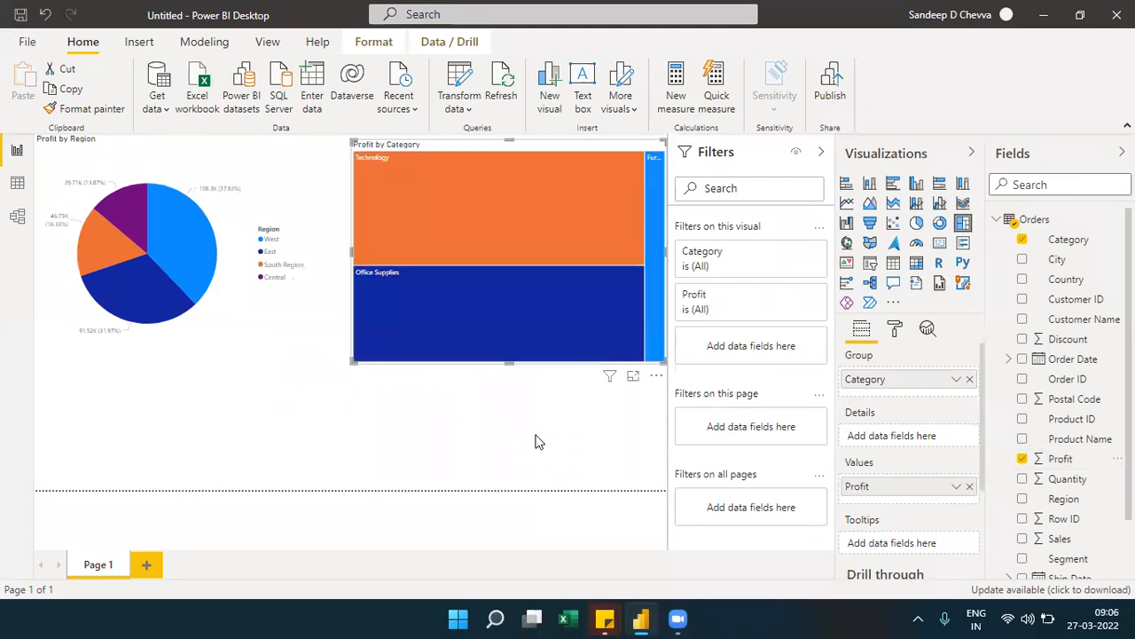
left_click(729, 166)
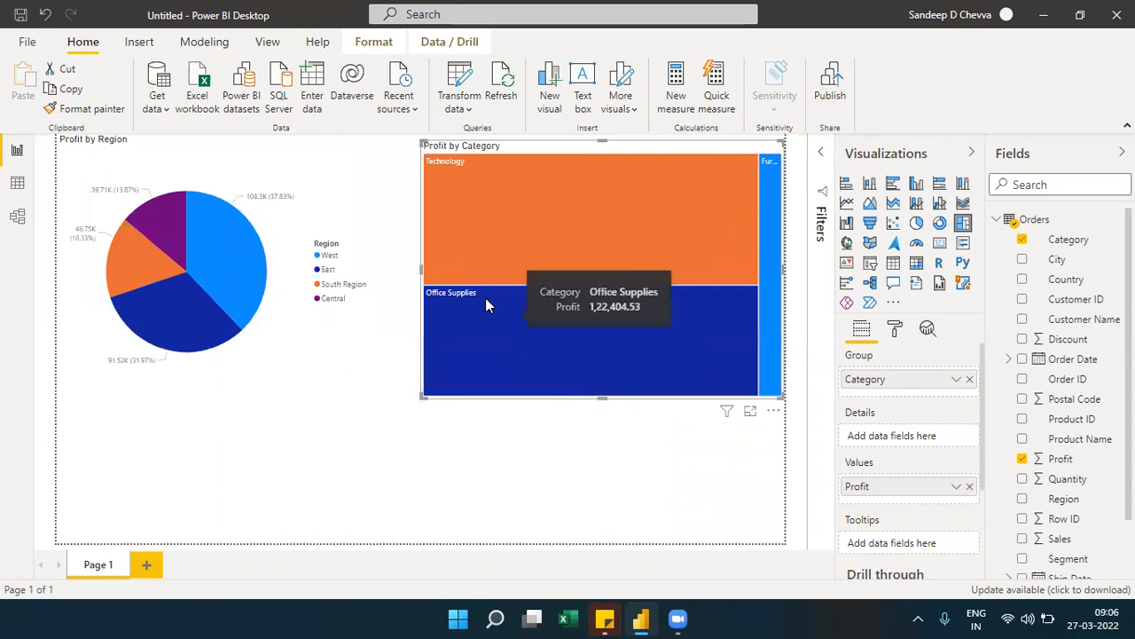
left_click(273, 389)
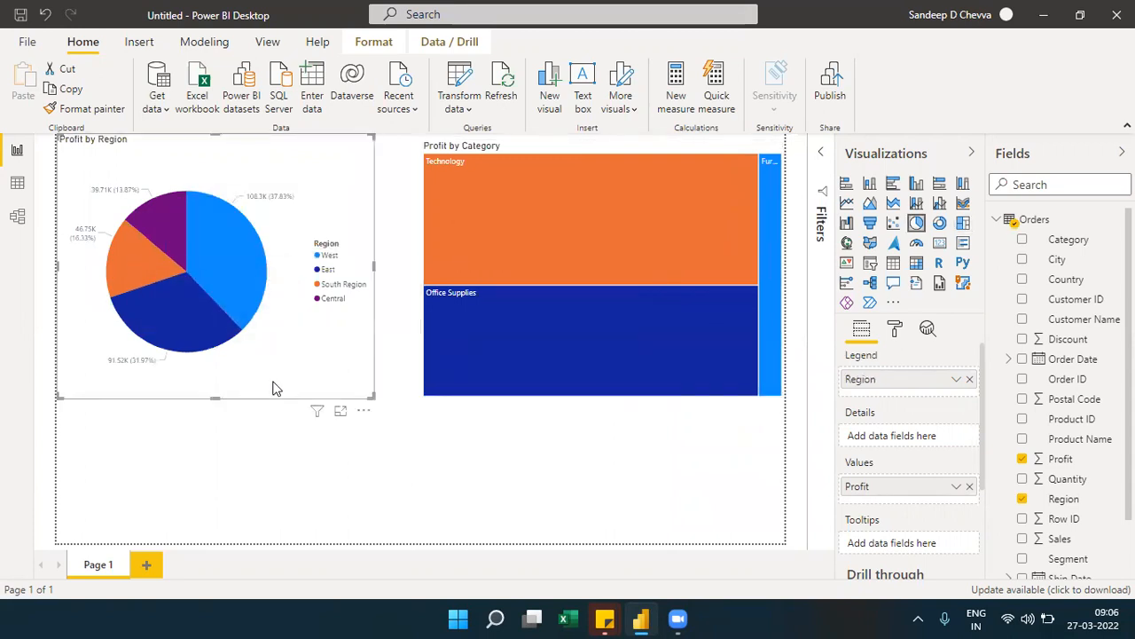
left_click(450, 397)
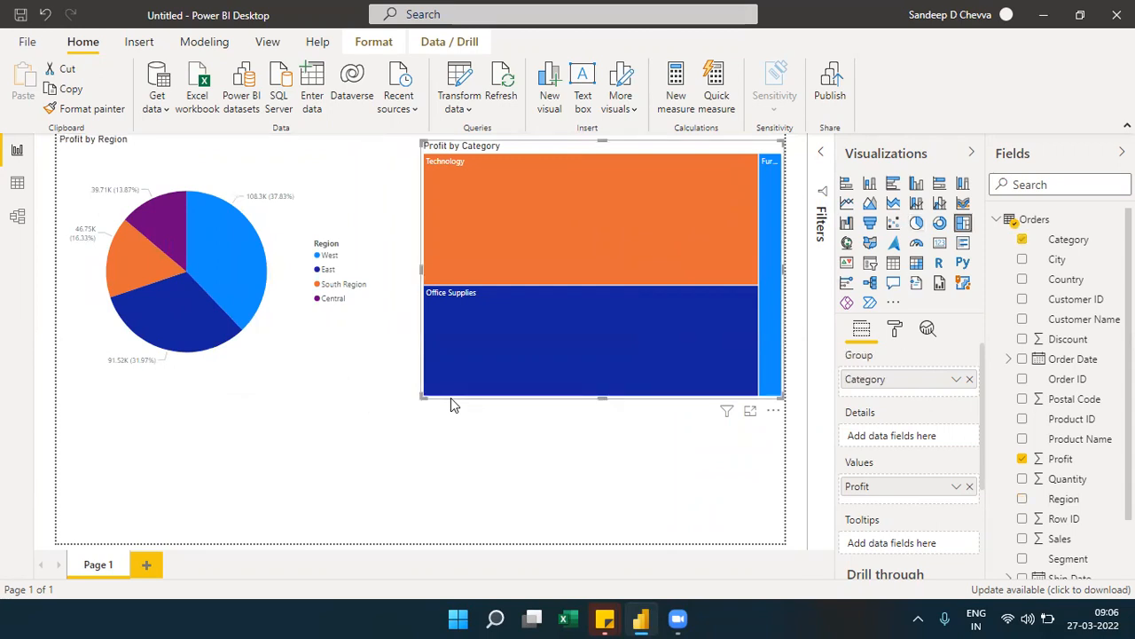
- Add a second report page and name it Detail information
left_click(148, 565)
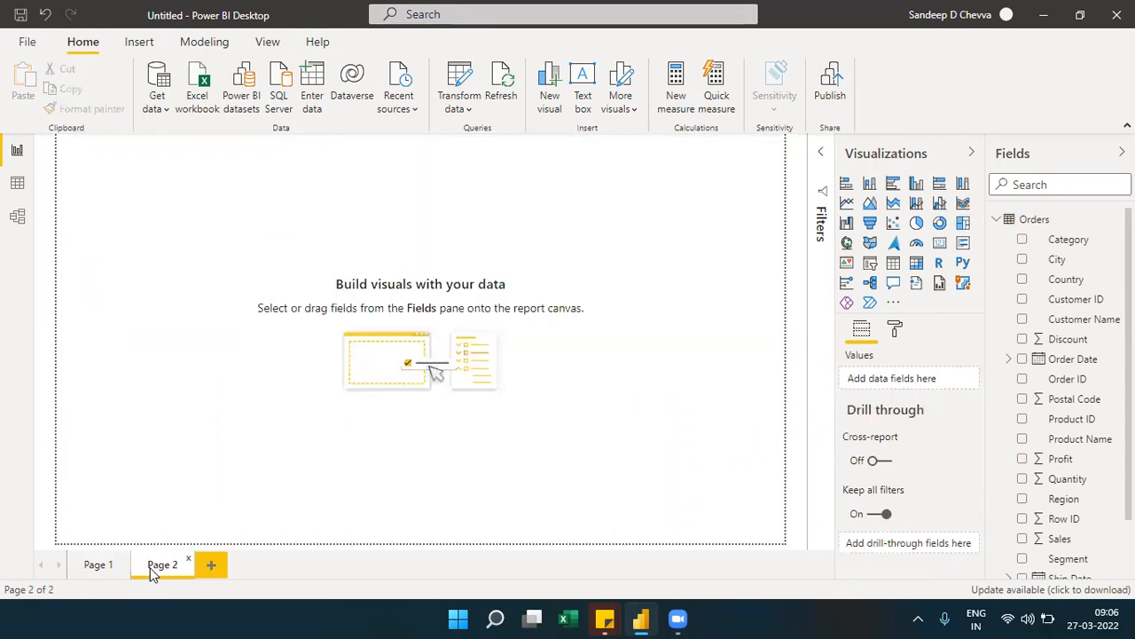
double_click(151, 568)
type("Detail")
type(" Informat")
type("ion")
left_click(281, 483)
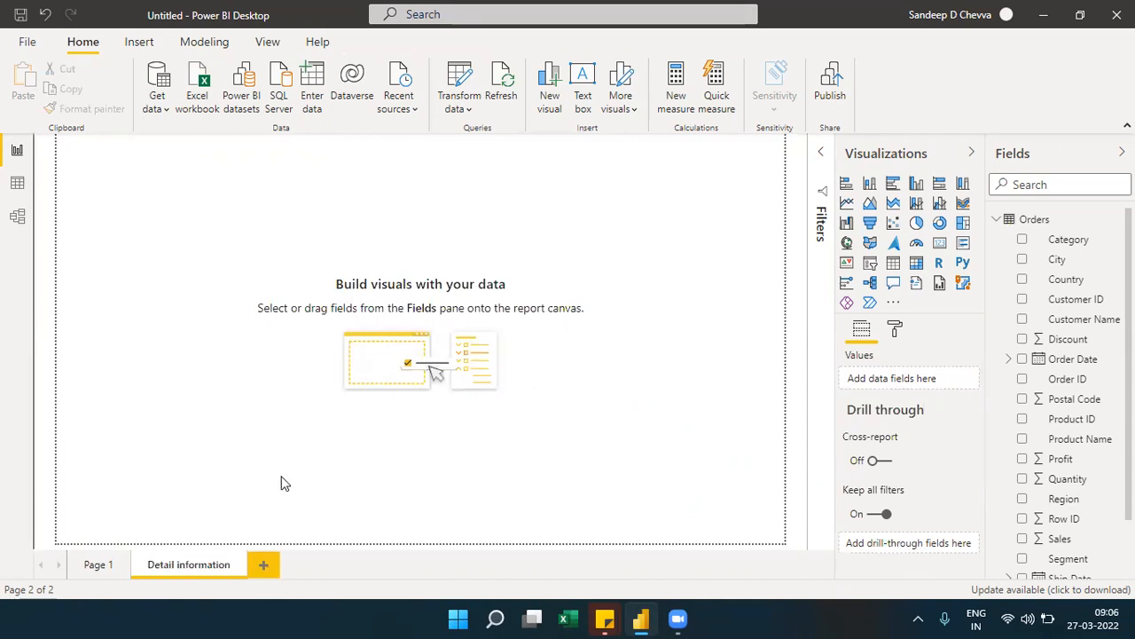
- Check the profit details of the West slice and the Technology block on Page 1
left_click(78, 566)
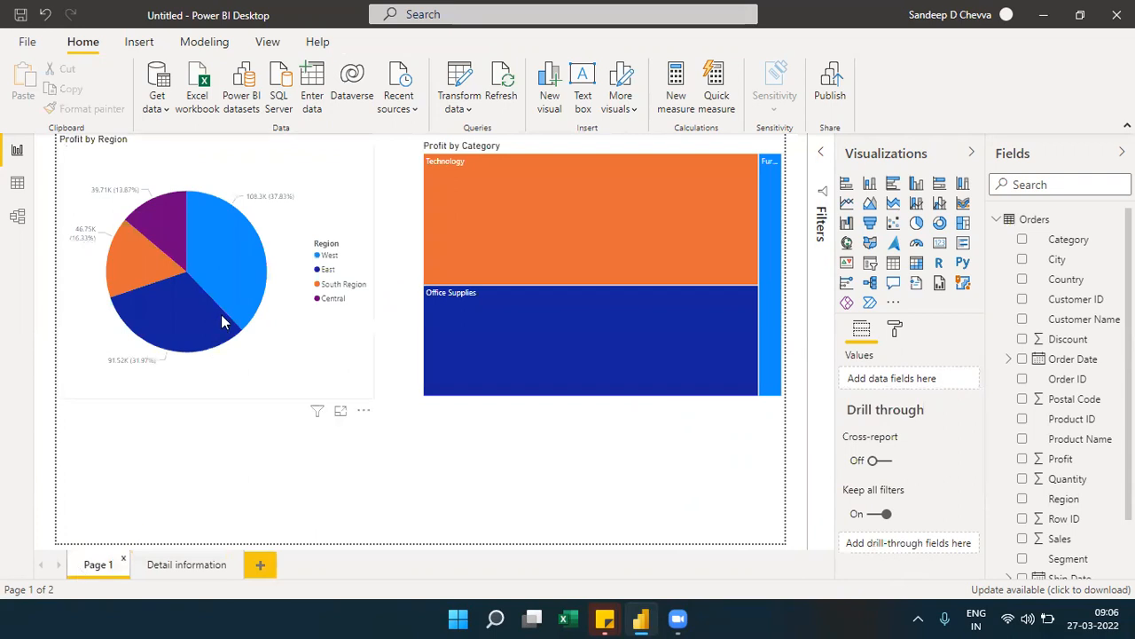
mouse_move(236, 275)
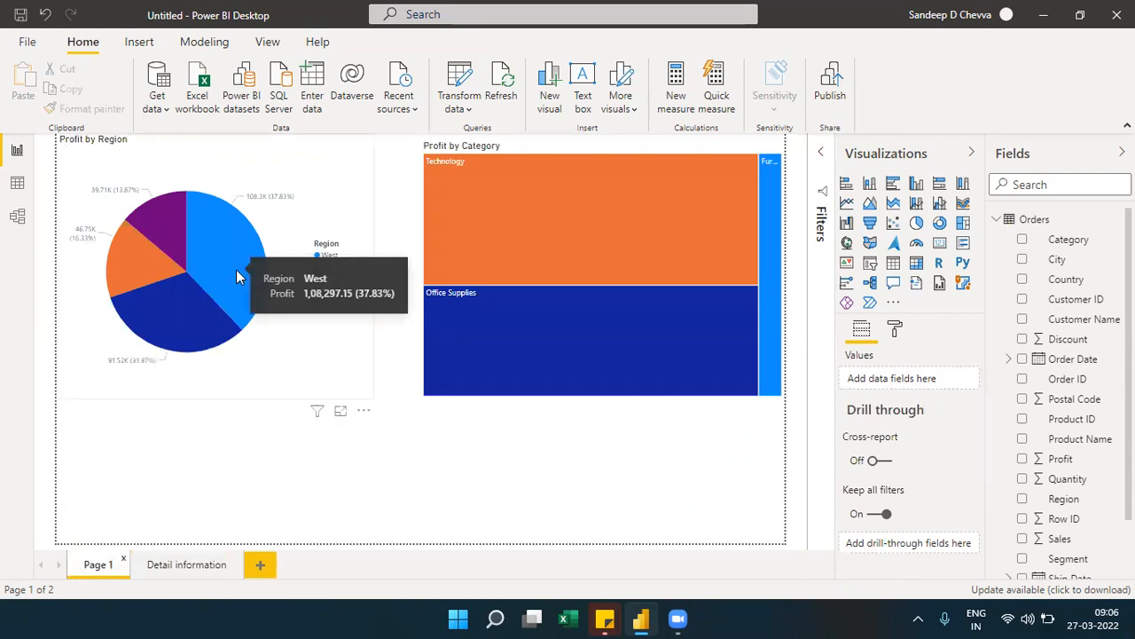
mouse_move(500, 195)
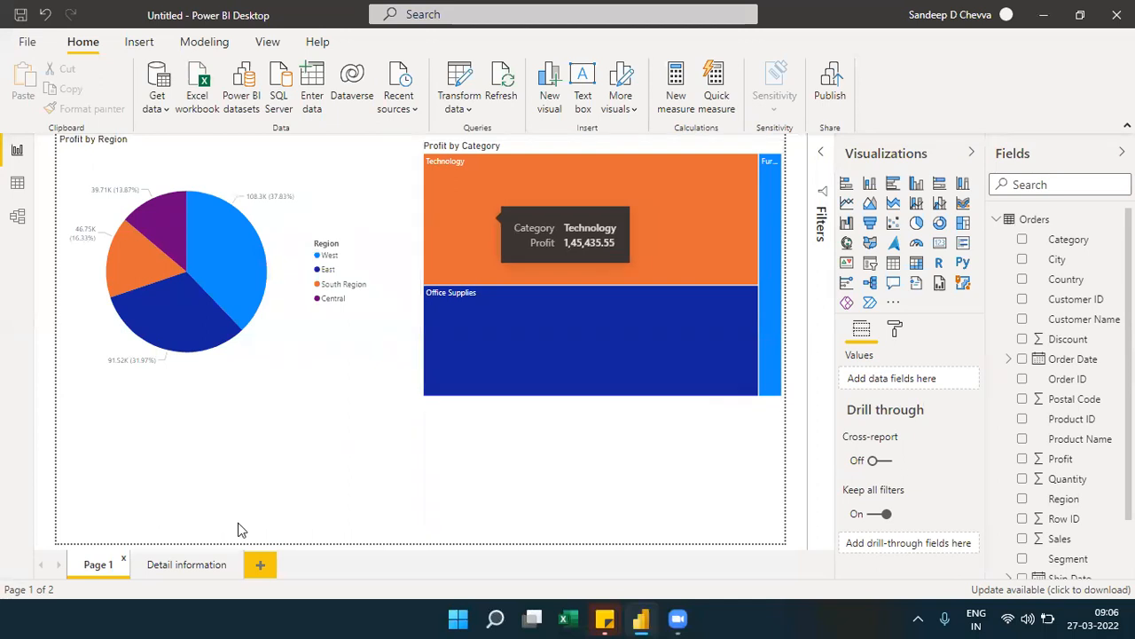
- Add a table visual to the Detail information page and enlarge it to fill the whole page
left_click(193, 577)
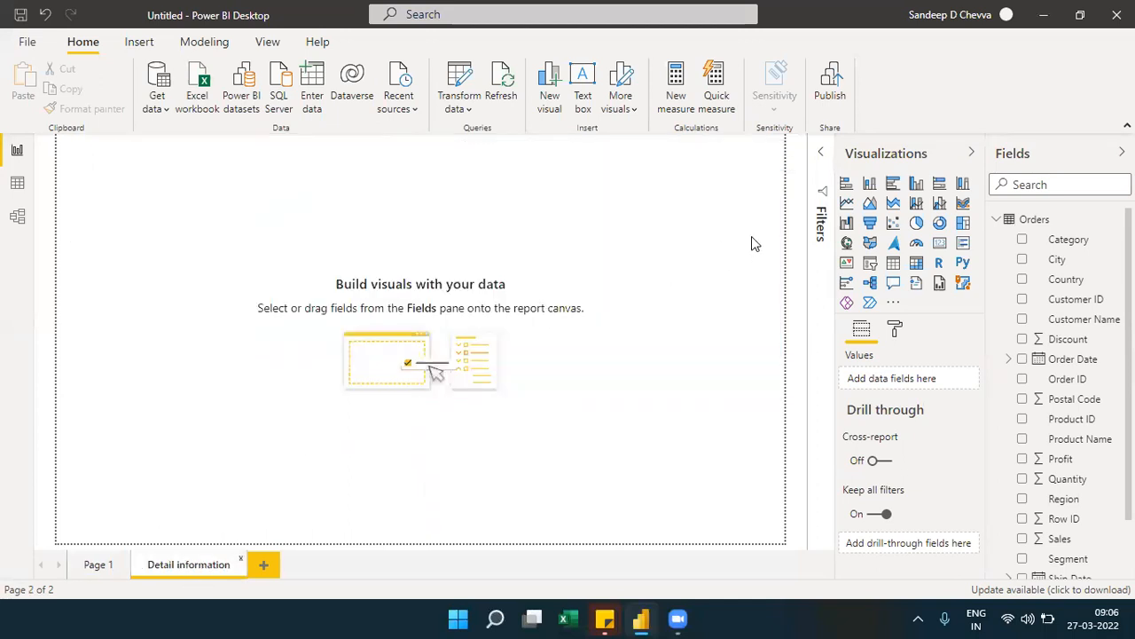
left_click(893, 264)
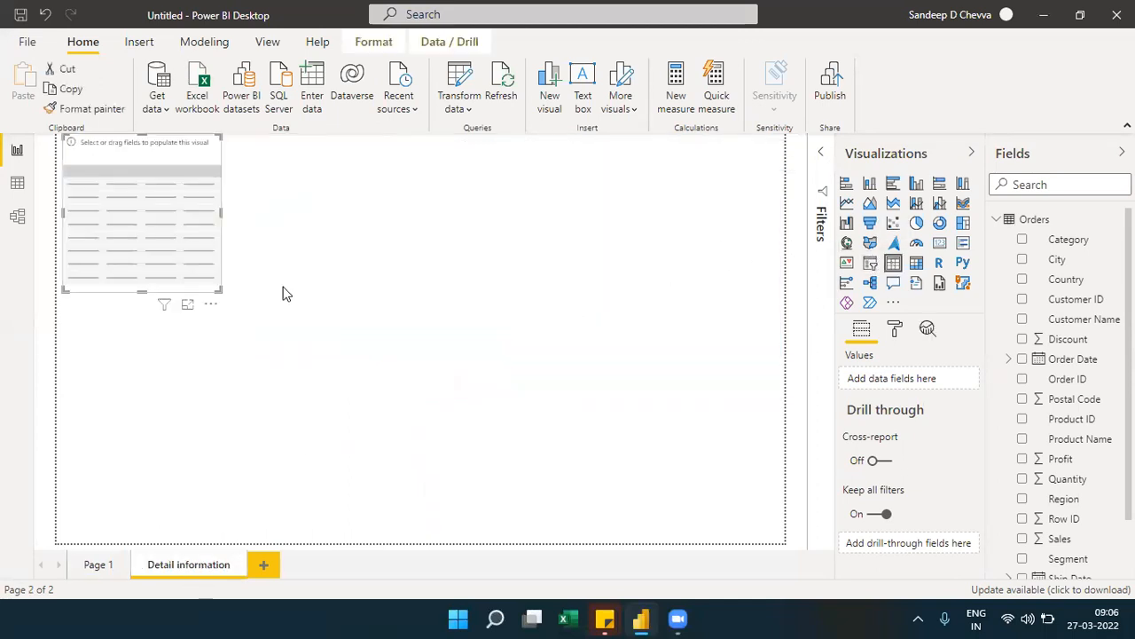
left_click_drag(215, 290, 814, 523)
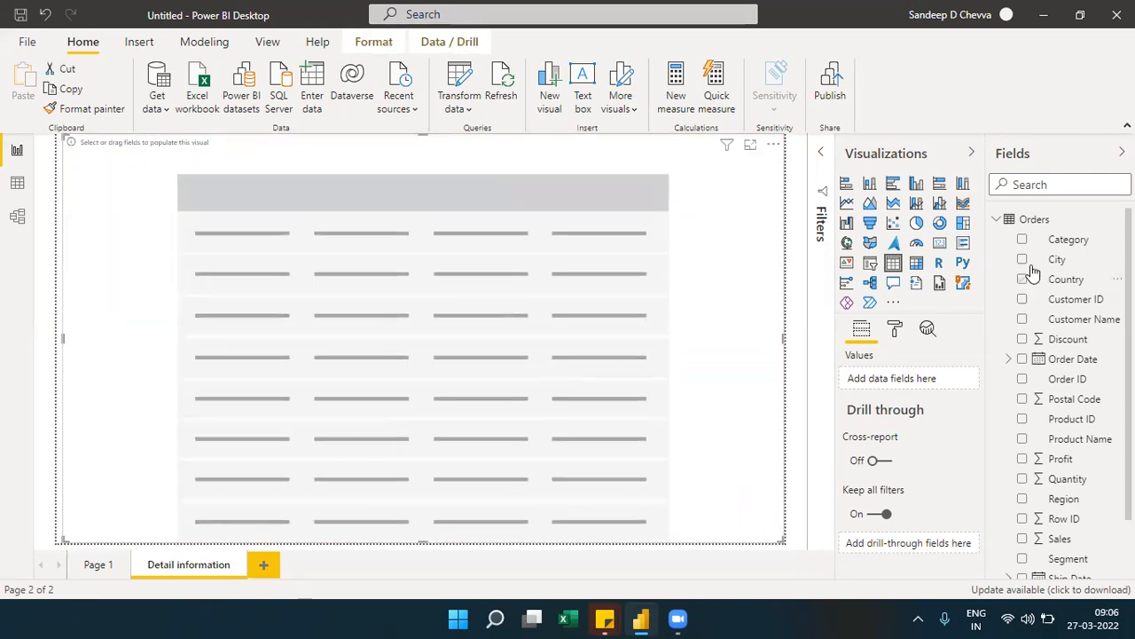
- Add Order ID, Customer ID, Product ID, Category, Region, Product Name, Sales and Profit as the table's columns, in that order
left_click_drag(1072, 379, 925, 379)
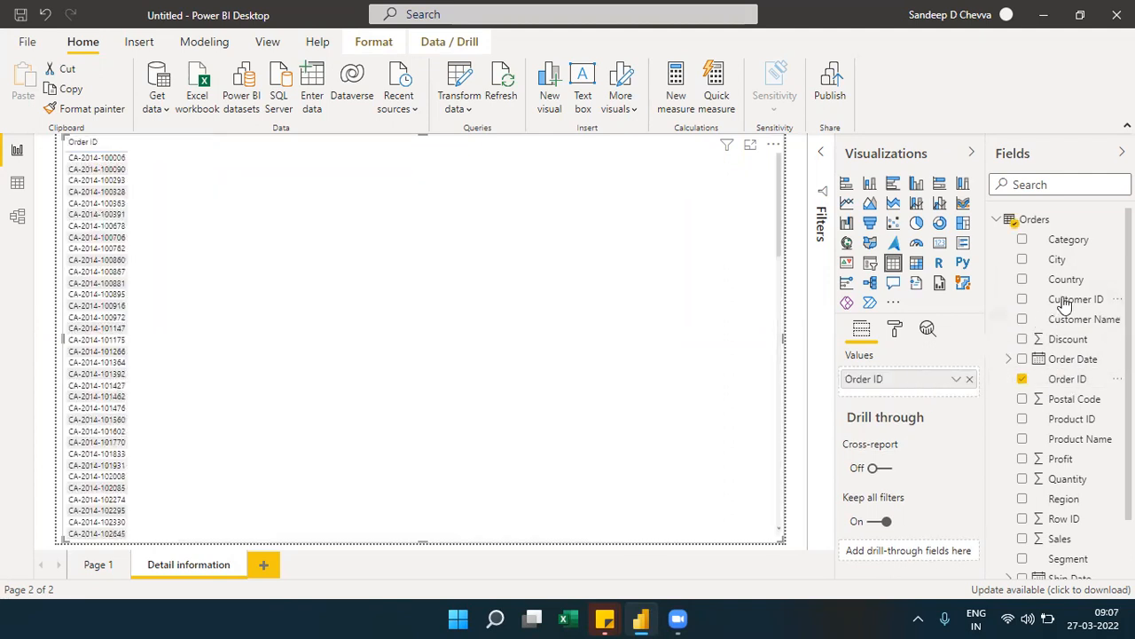
left_click_drag(1064, 300, 925, 391)
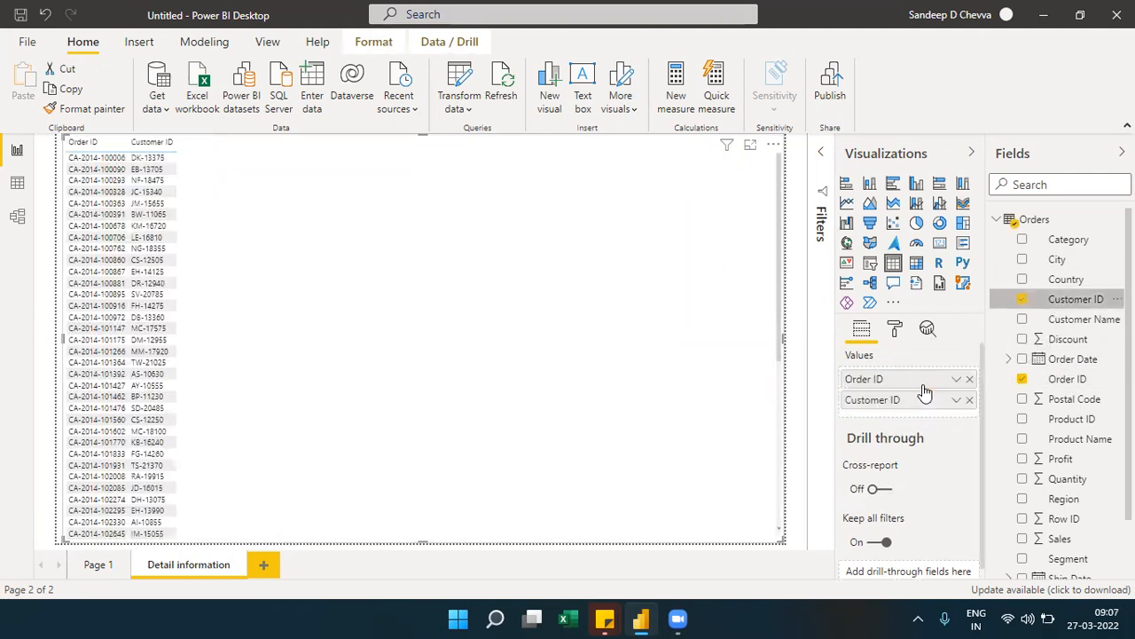
left_click_drag(938, 430, 929, 423)
left_click_drag(1065, 240, 908, 436)
left_click_drag(1062, 499, 907, 449)
left_click_drag(1056, 446, 914, 478)
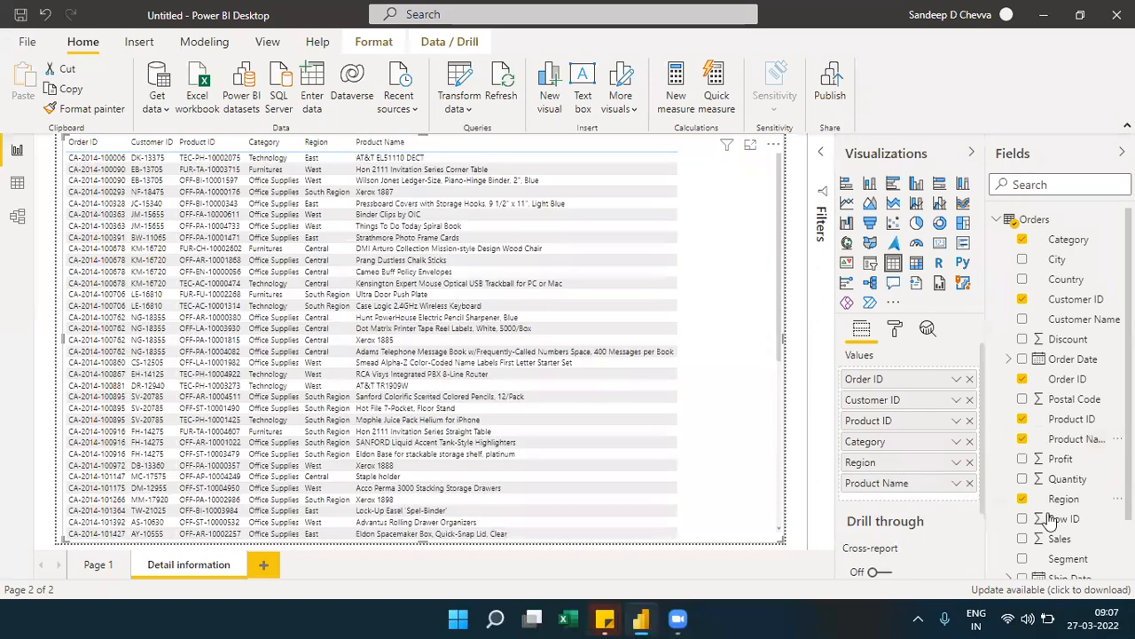
left_click_drag(1060, 538, 900, 502)
left_click_drag(1047, 468, 940, 524)
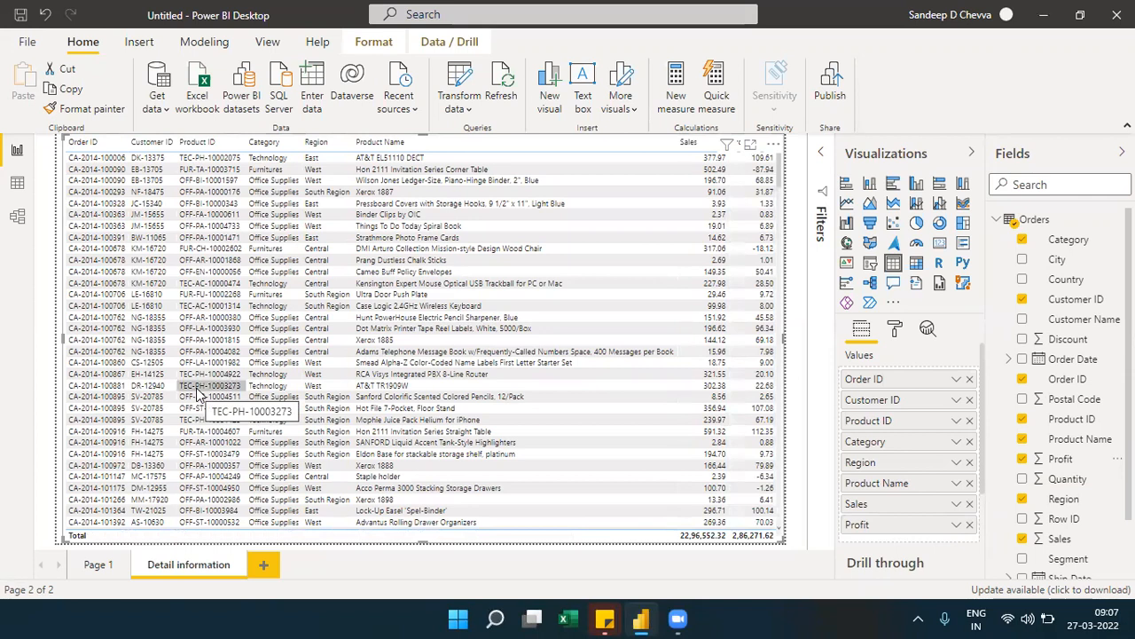
- Revisit Page 1 briefly, then return to the Detail information page and collapse the Visualizations and Fields panes
left_click(96, 565)
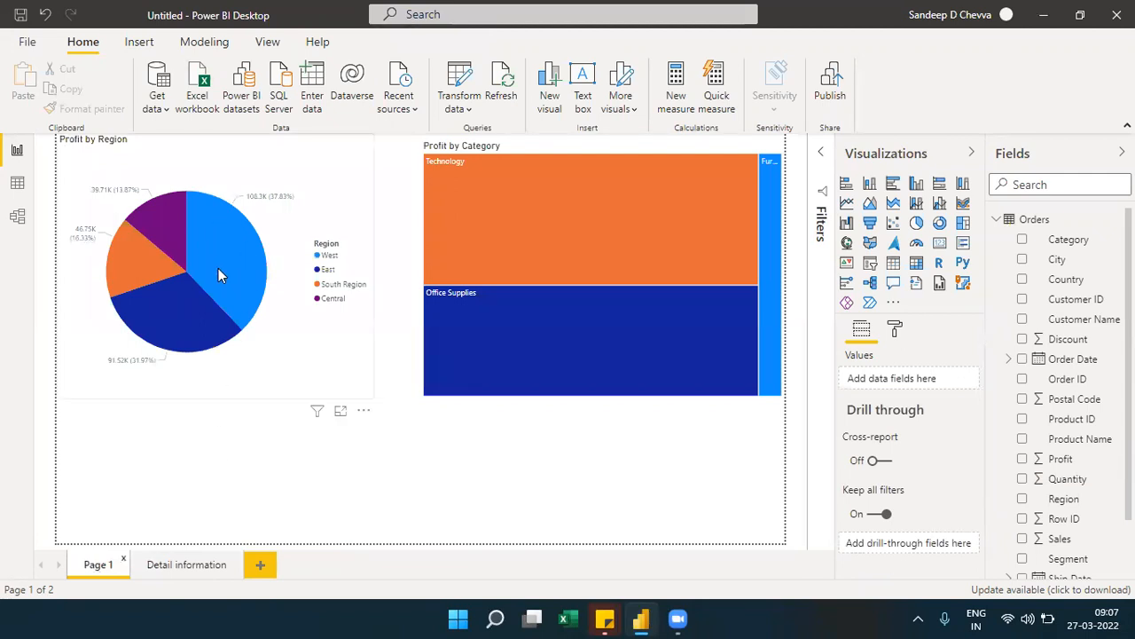
left_click(174, 565)
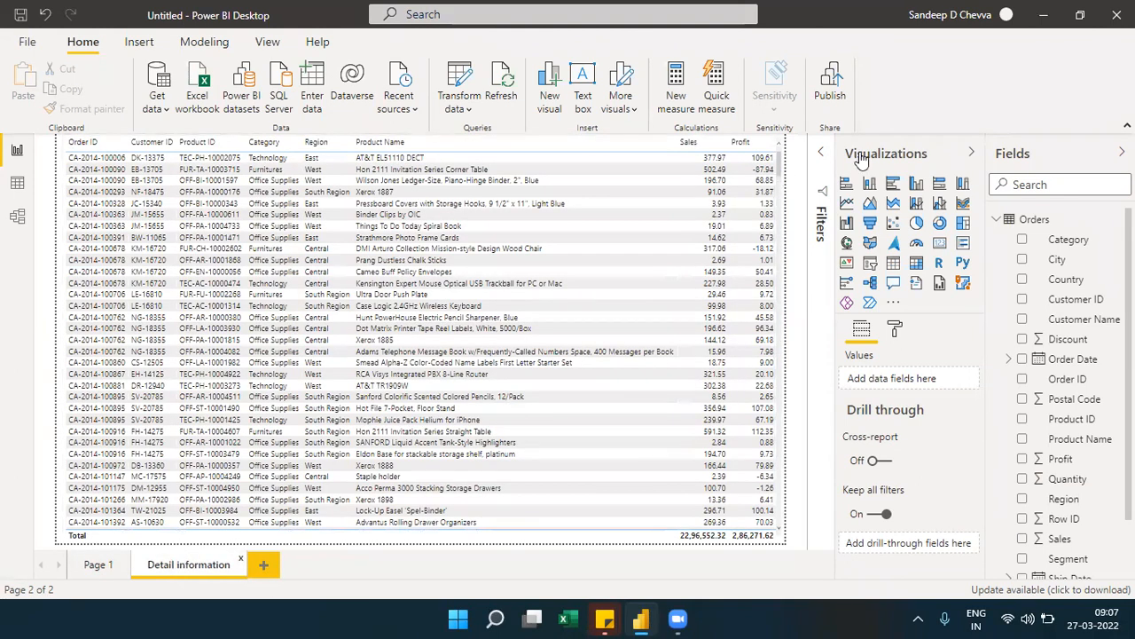
left_click(971, 152)
left_click(1122, 152)
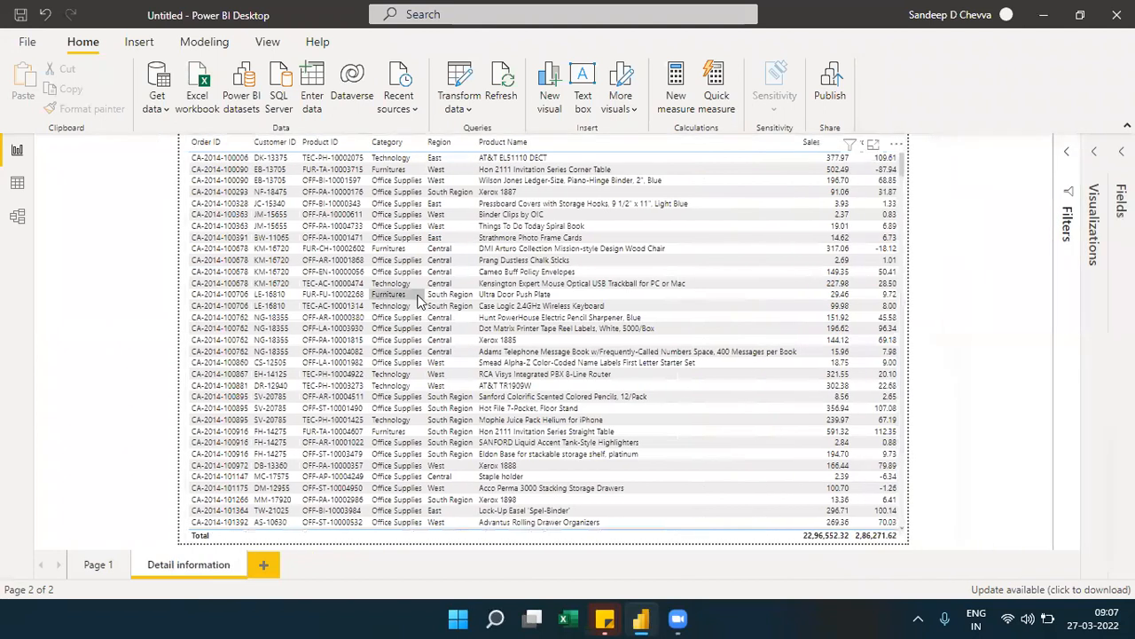
- Check the profit details of the West, Central and East slices and the Technology block on Page 1
left_click(96, 565)
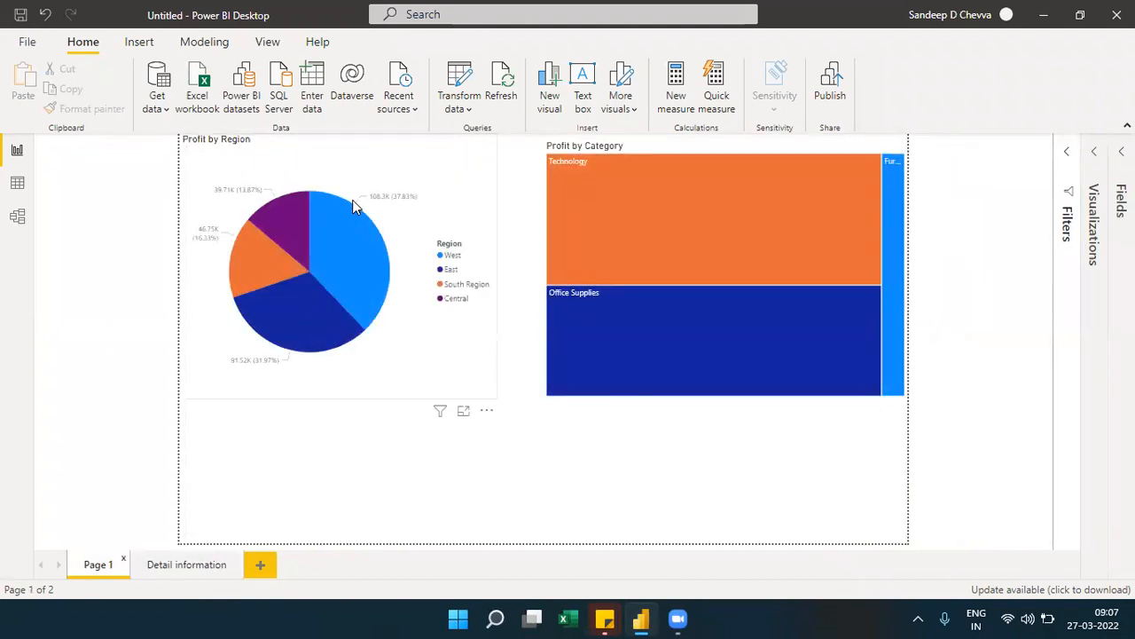
mouse_move(356, 243)
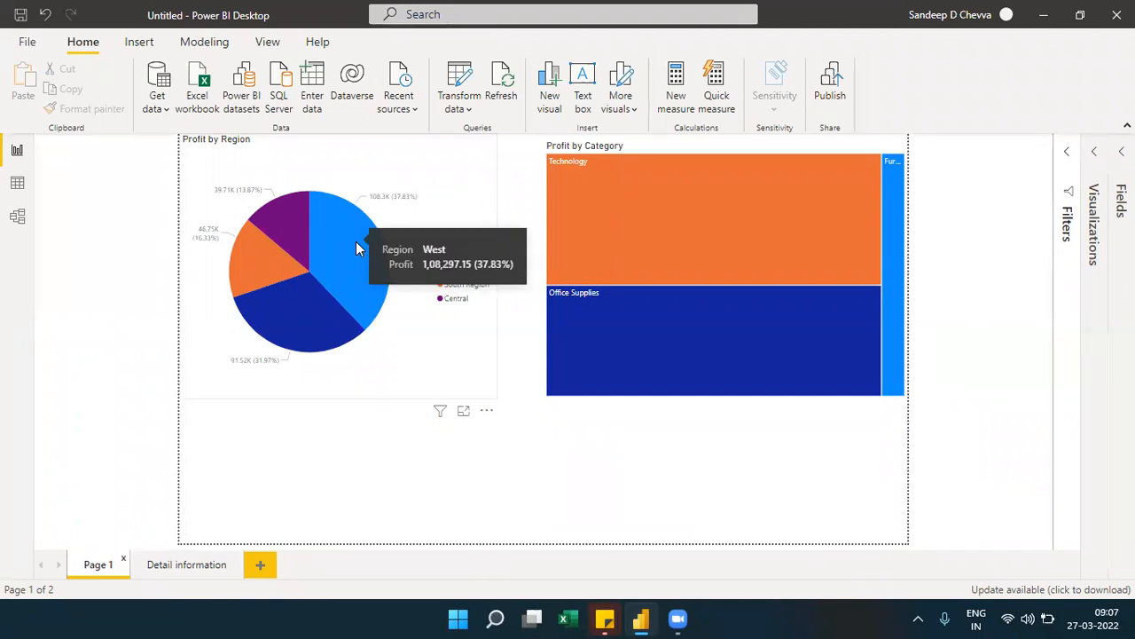
mouse_move(287, 225)
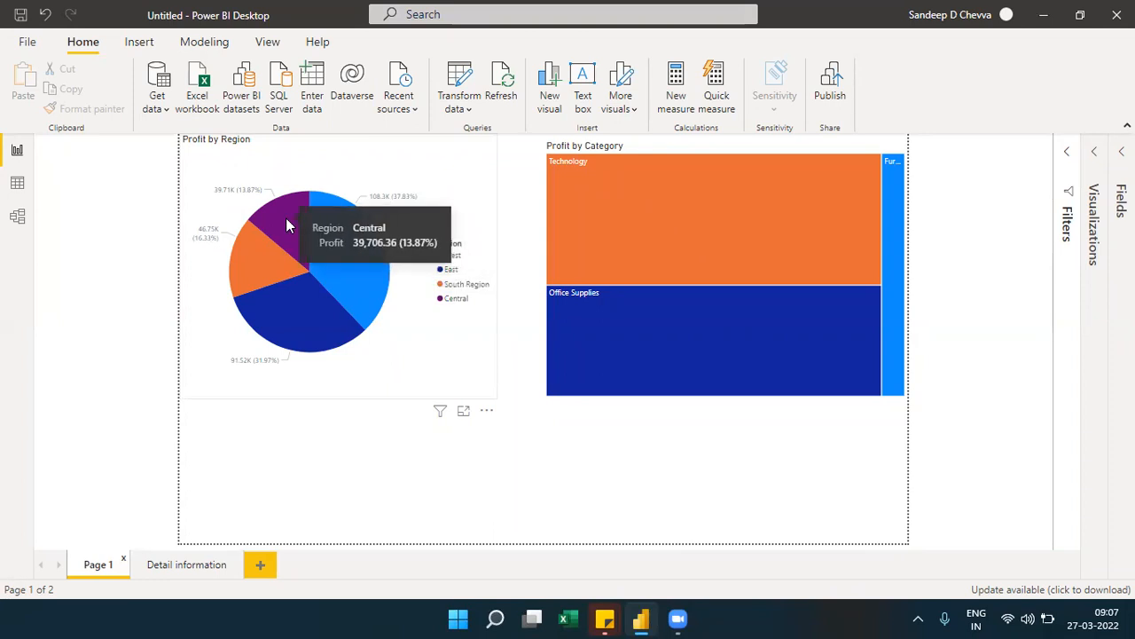
mouse_move(257, 271)
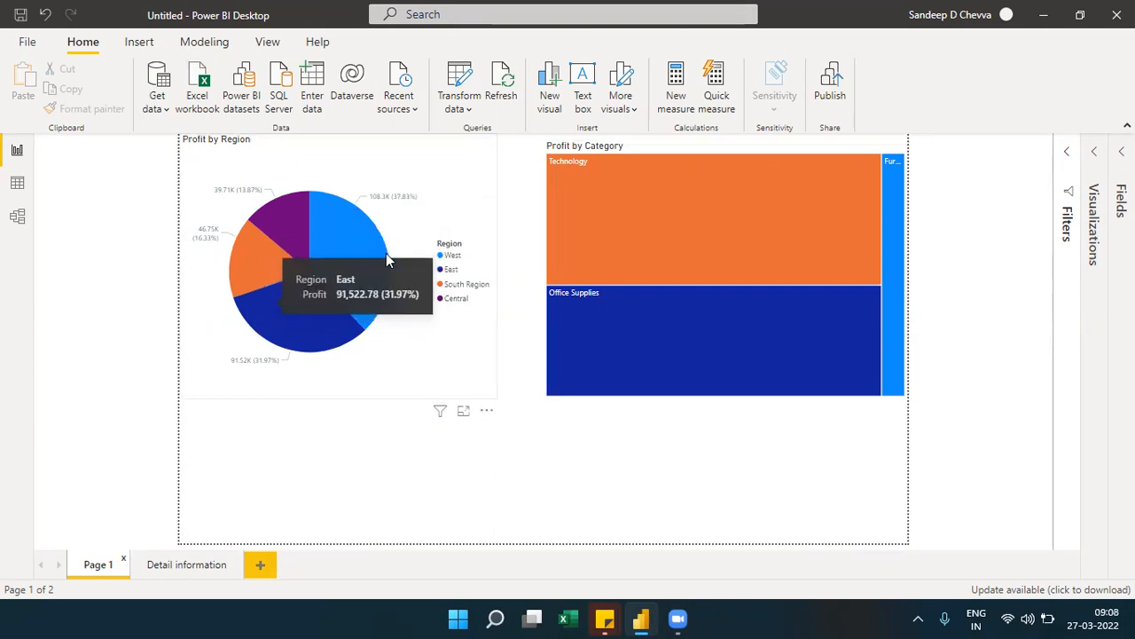
mouse_move(619, 180)
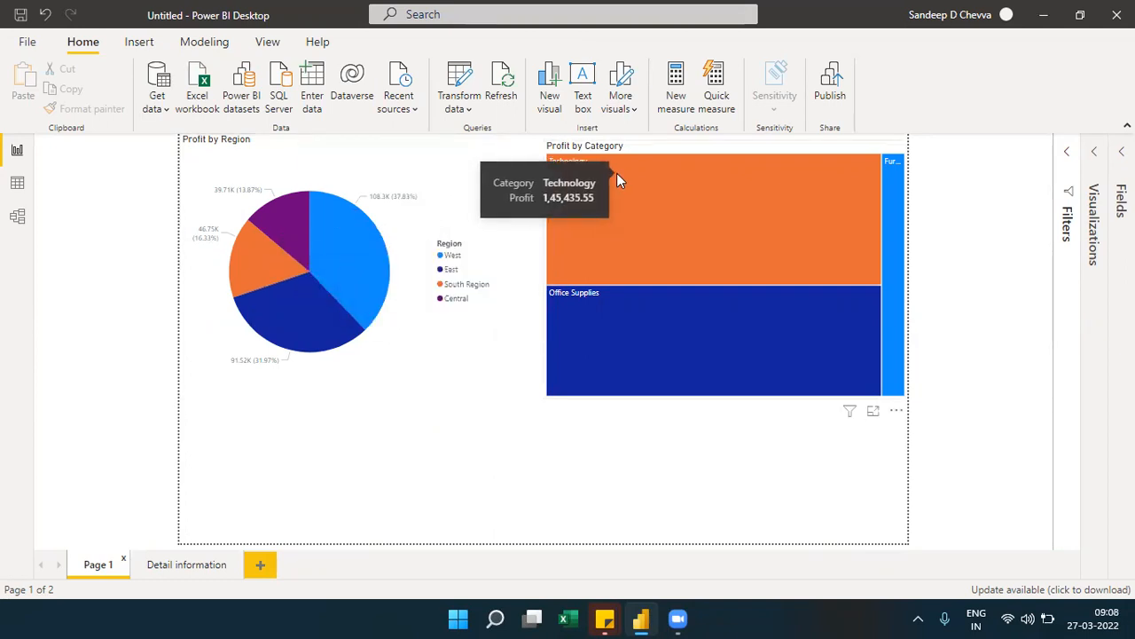
- Compare the order table on the Detail information page with Page 1's charts, and expand the Visualizations pane to examine the drill-through settings
left_click(196, 573)
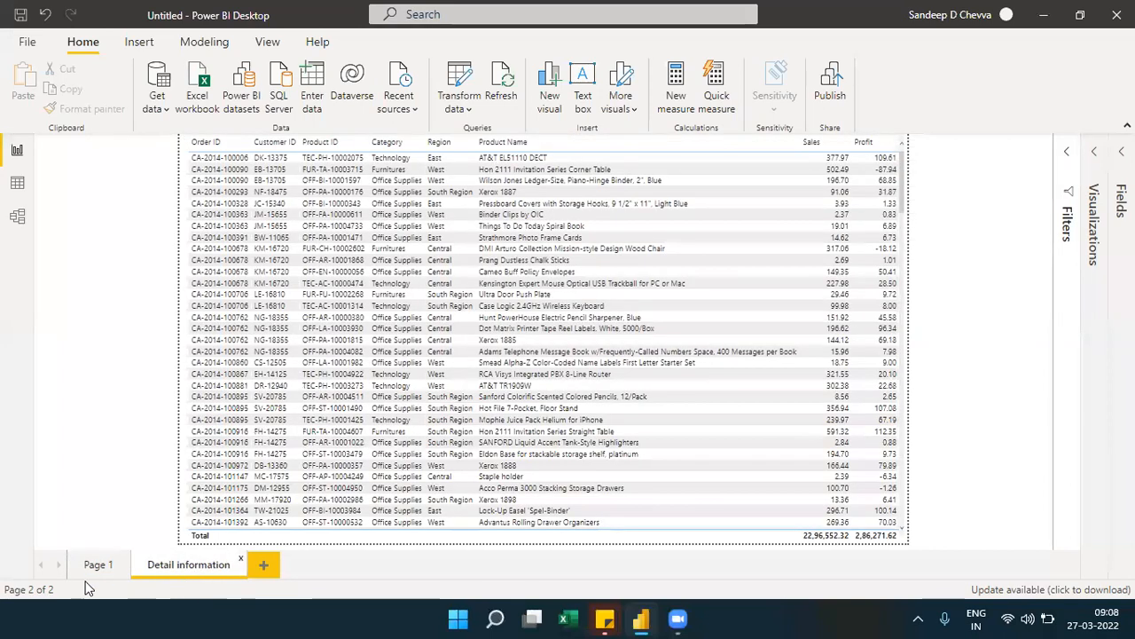
left_click(80, 570)
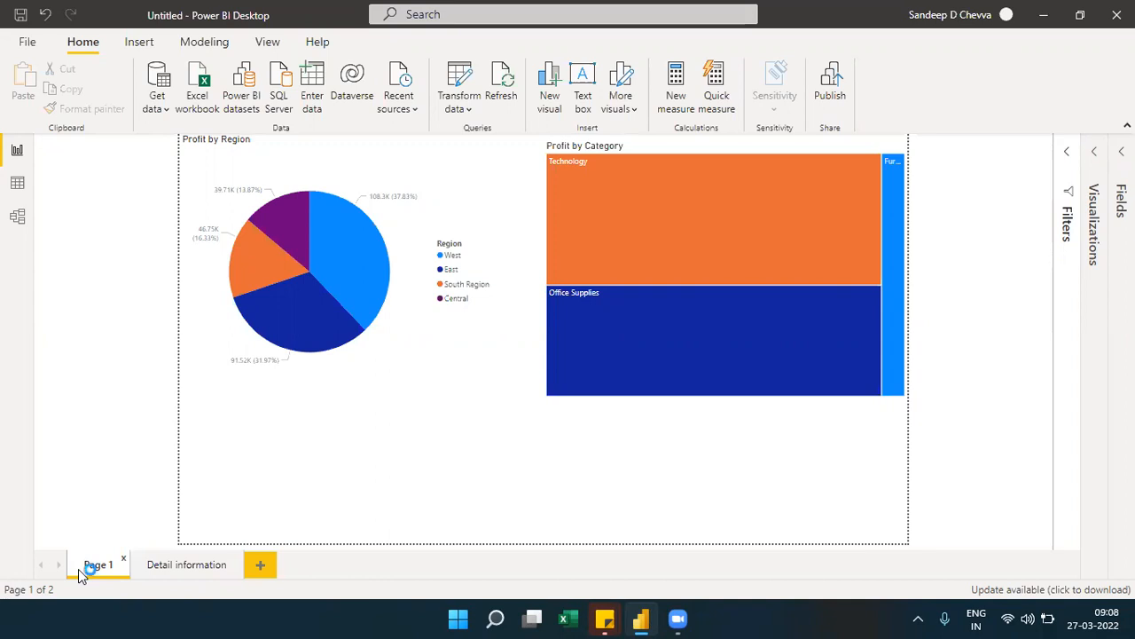
mouse_move(78, 569)
left_mouse_down()
mouse_move(183, 441)
mouse_move(182, 572)
mouse_move(93, 566)
left_mouse_up()
left_click(158, 566)
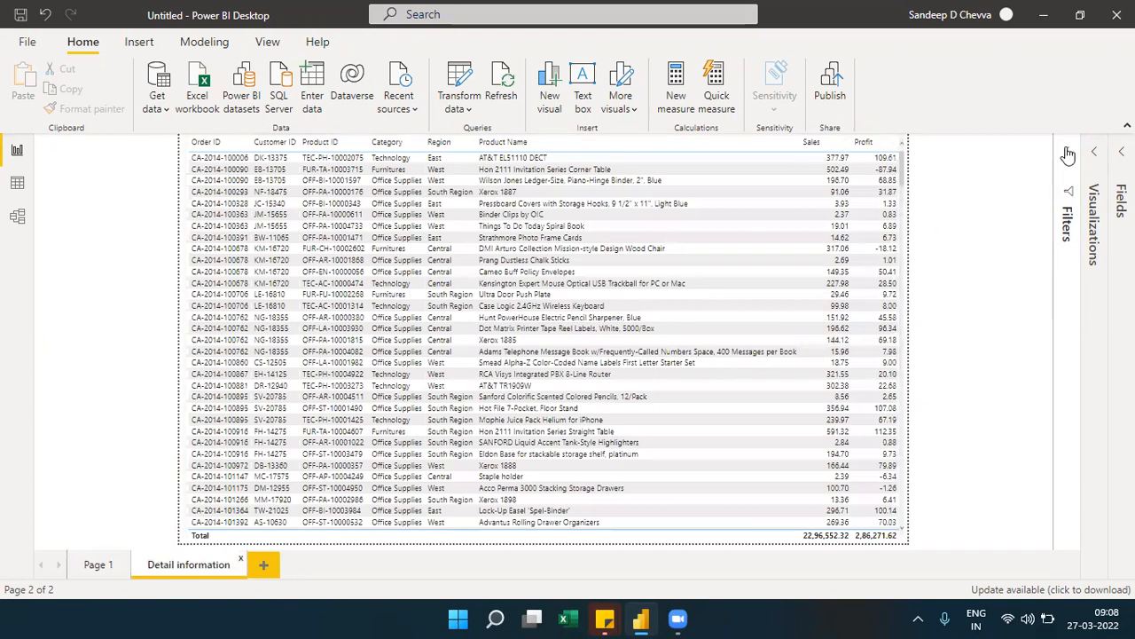
left_click(1096, 154)
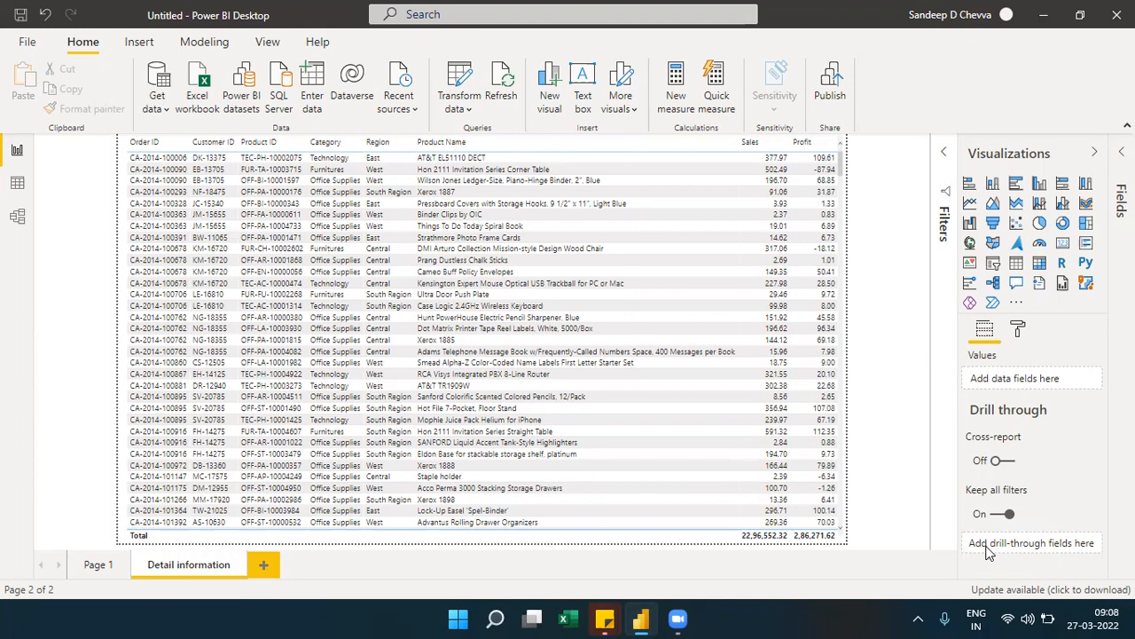
left_click(98, 566)
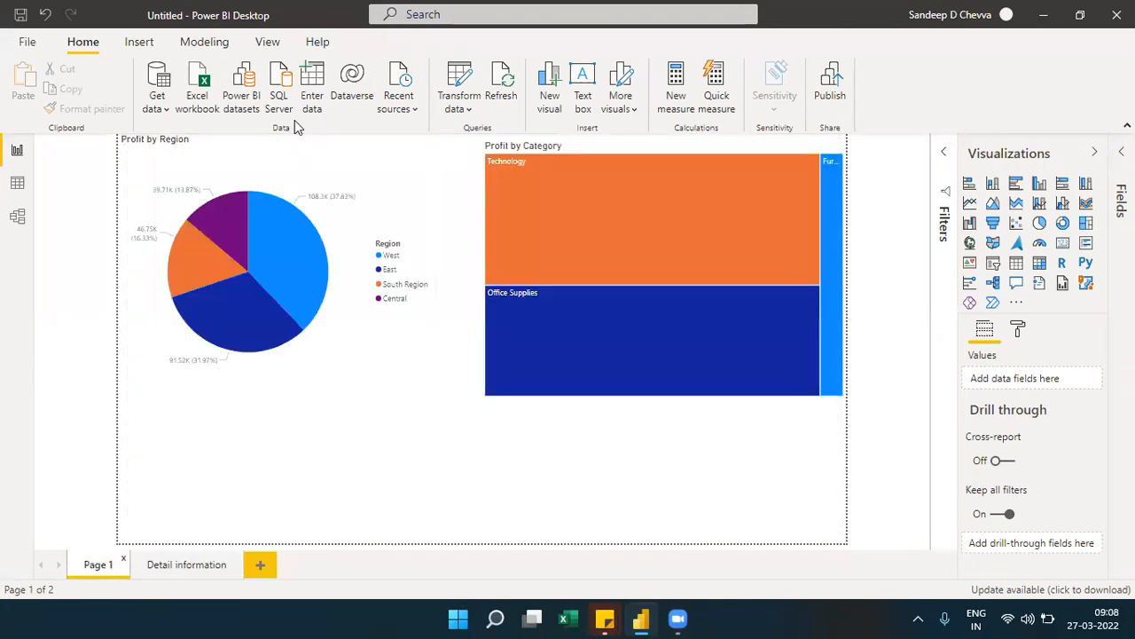
left_click(188, 568)
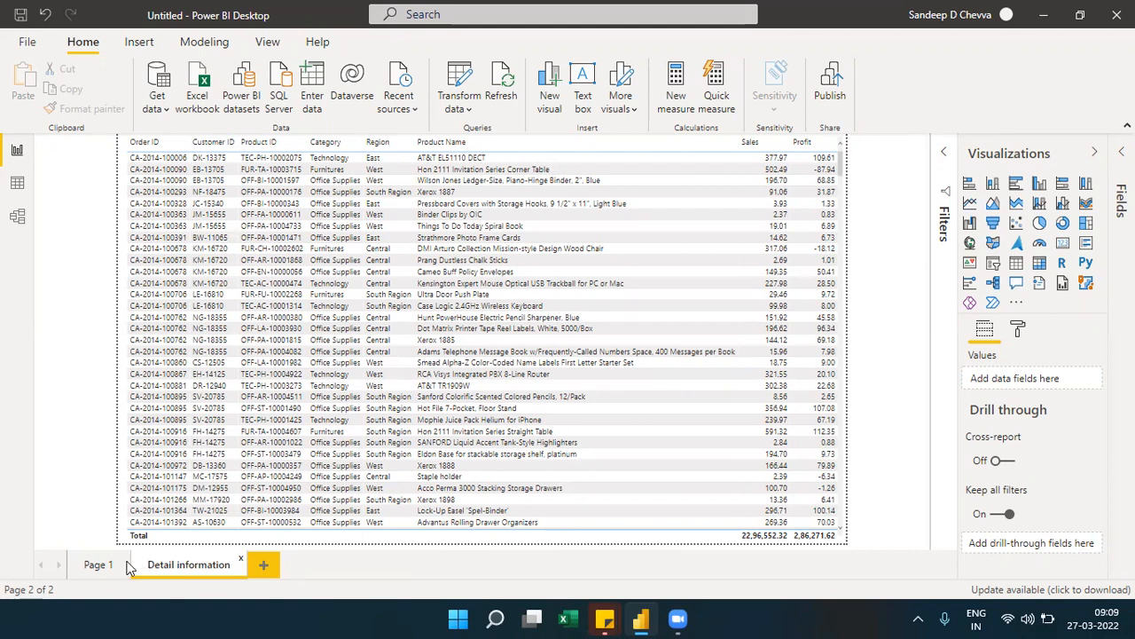
left_click(92, 569)
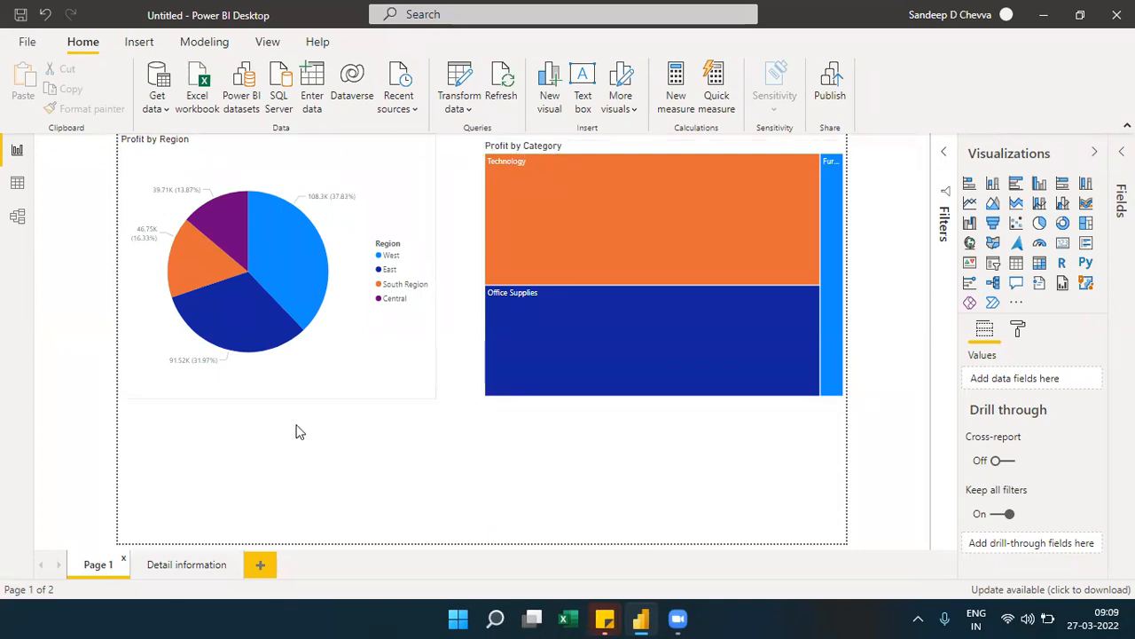
- Add the Orders table's Region as a drill-through field of the Detail information page and collapse its filter card
left_click(209, 568)
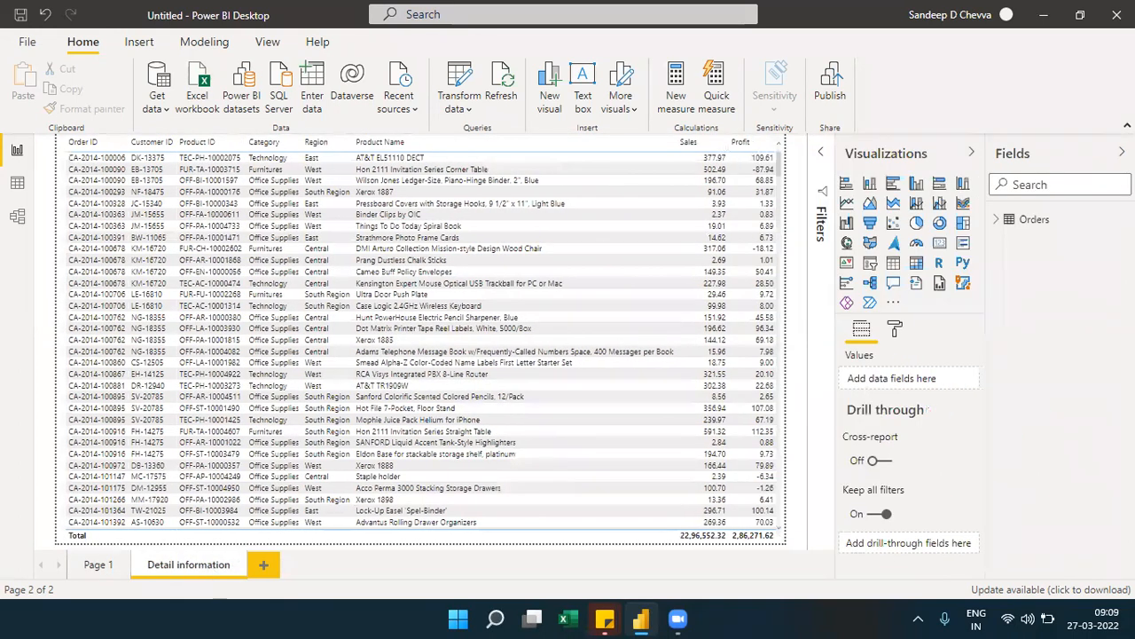
left_click(997, 222)
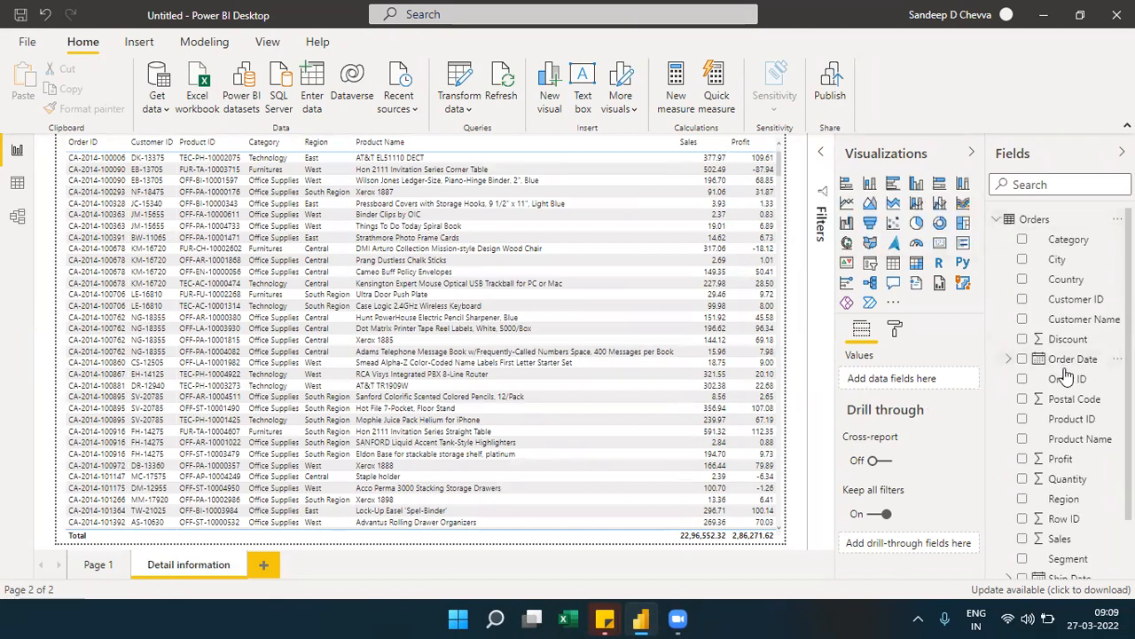
left_click_drag(1062, 500, 933, 545)
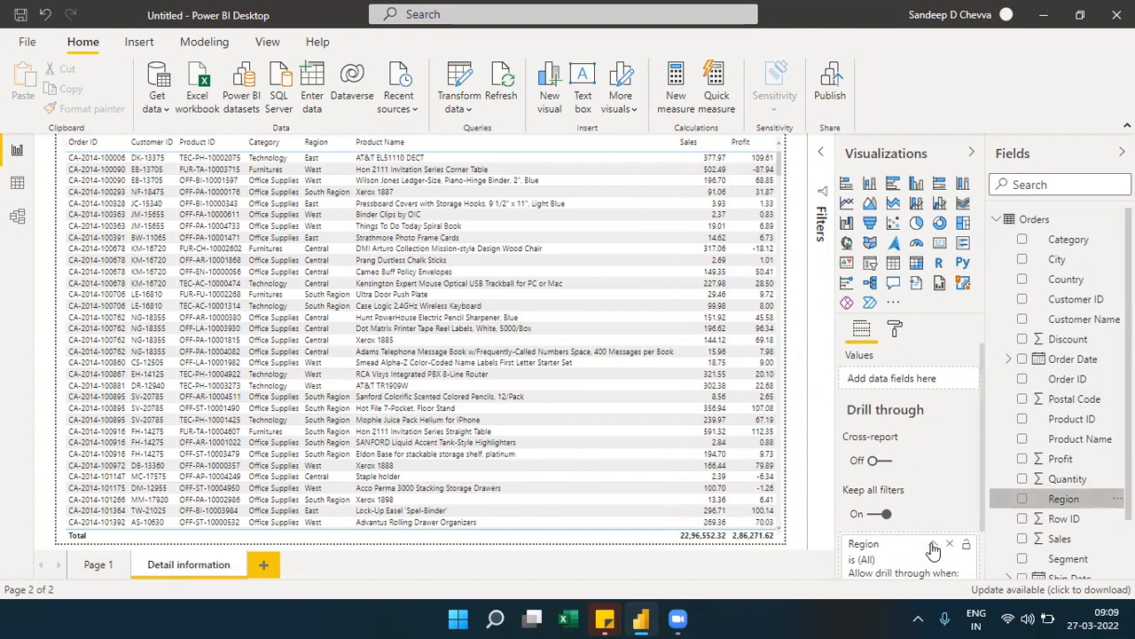
left_click(932, 545)
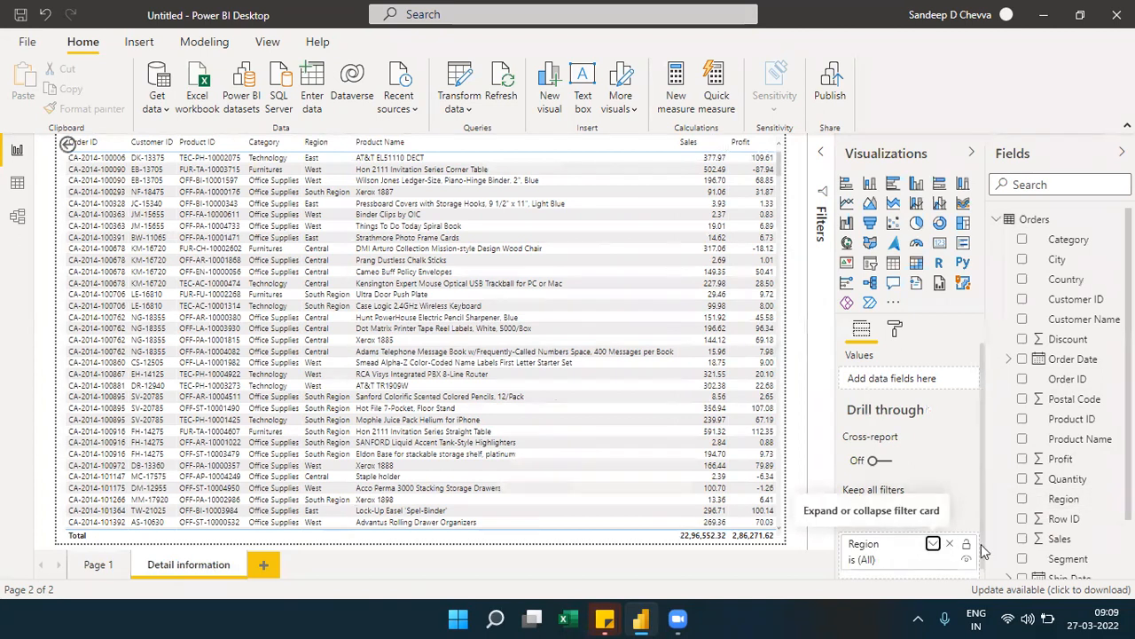
- Add Category as a second drill-through field of the Detail information page and collapse its filter card
scroll(1069, 390, "down", 2)
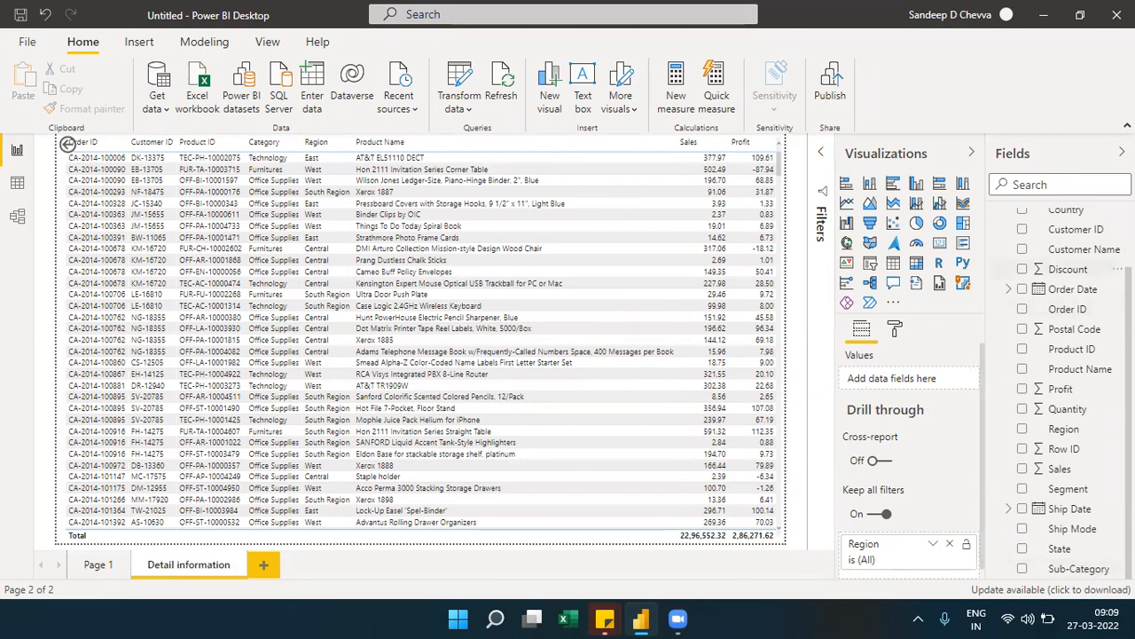
scroll(1073, 266, "up", 2)
left_click_drag(1075, 241, 929, 572)
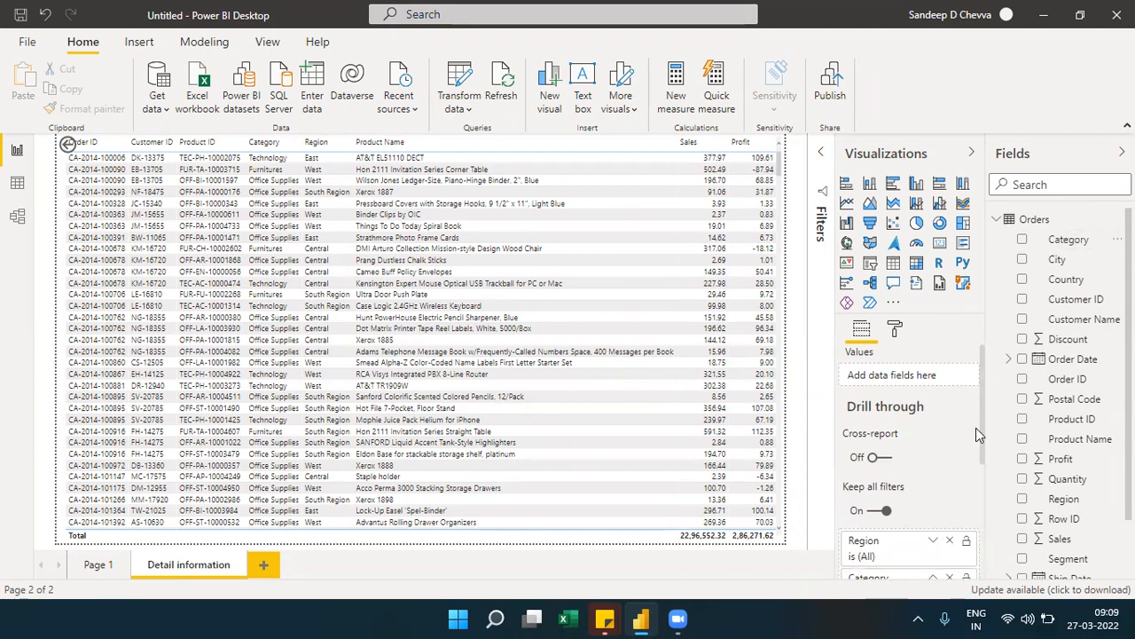
left_click_drag(983, 429, 983, 484)
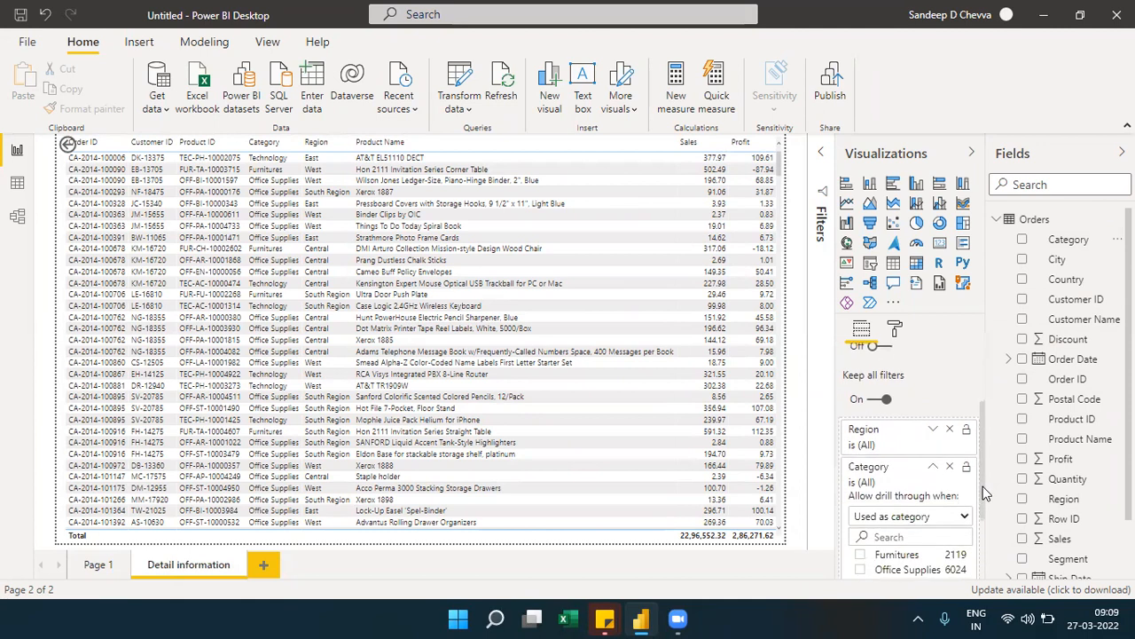
left_click(932, 468)
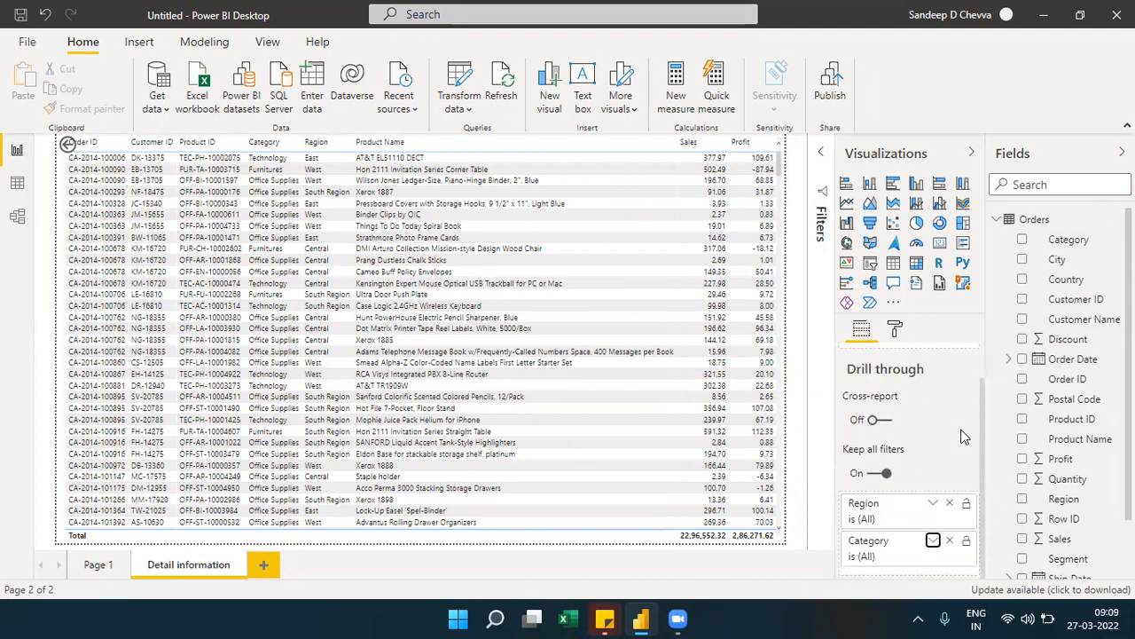
- Check the drill-through target offered for the West slice of the Profit by Region pie chart on Page 1
left_click(96, 568)
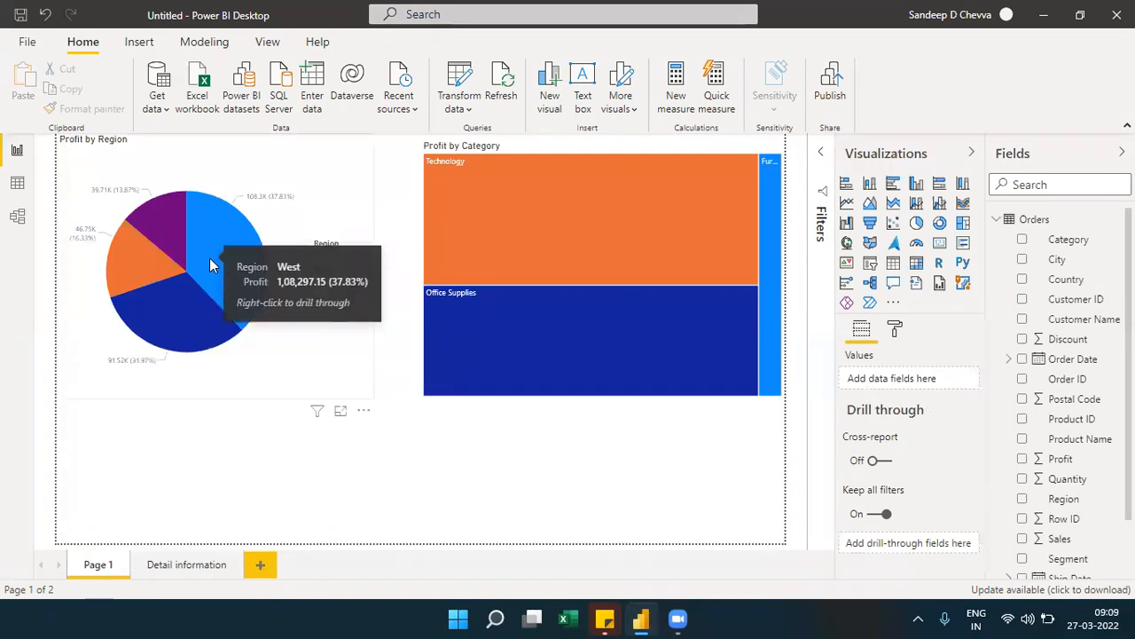
right_click(211, 260)
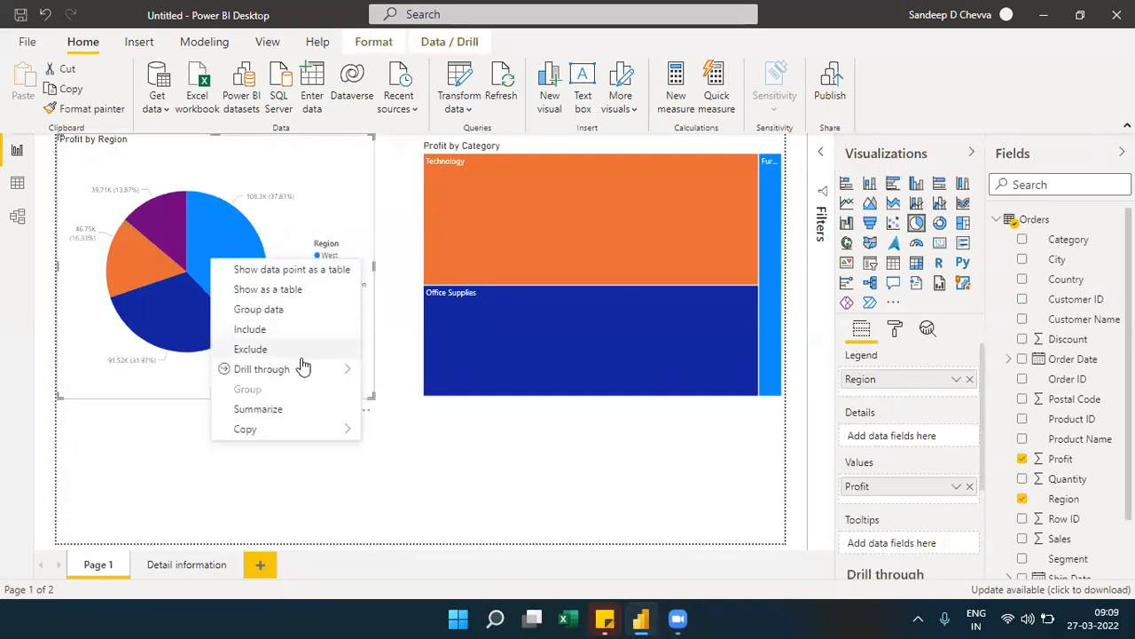
mouse_move(330, 371)
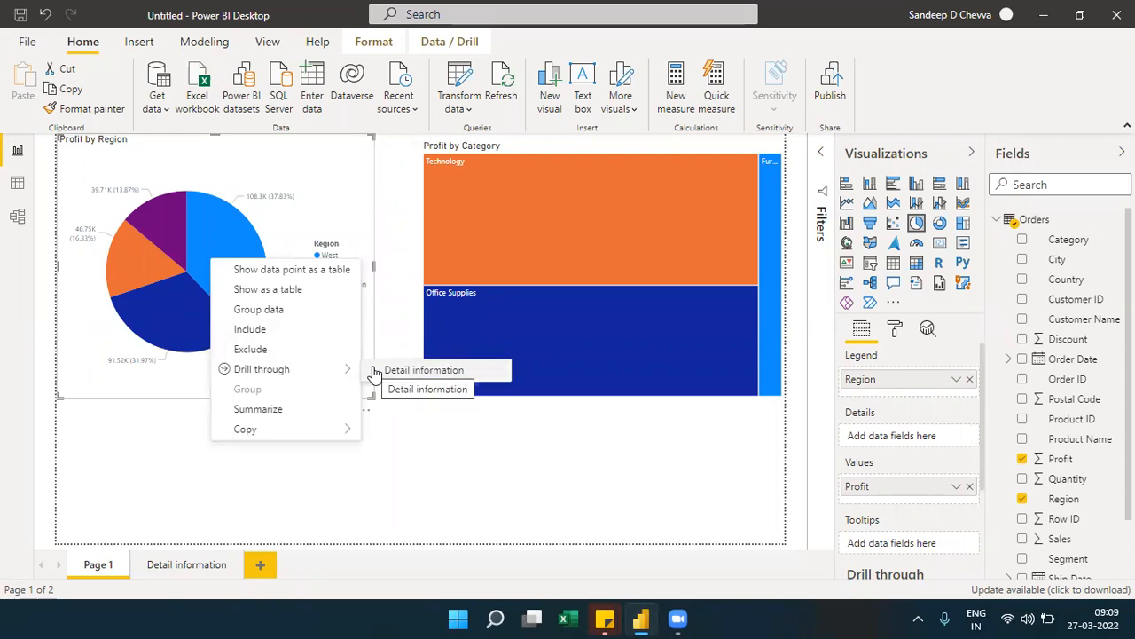
- Remove the Category and Region drill-through fields from the Detail information page
left_click(160, 567)
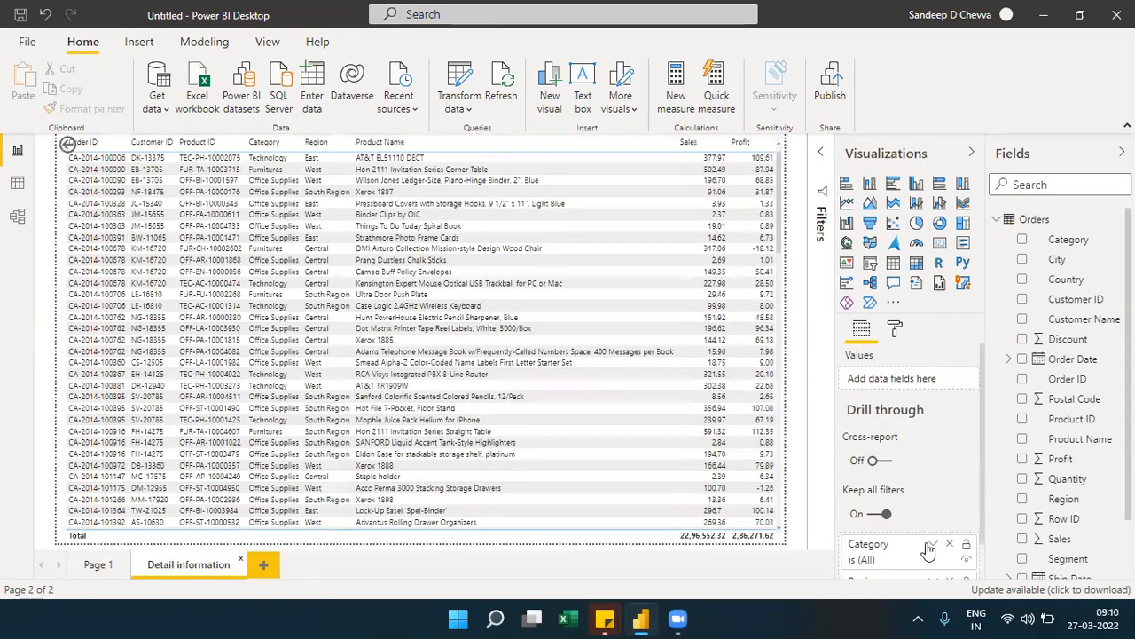
left_click(948, 546)
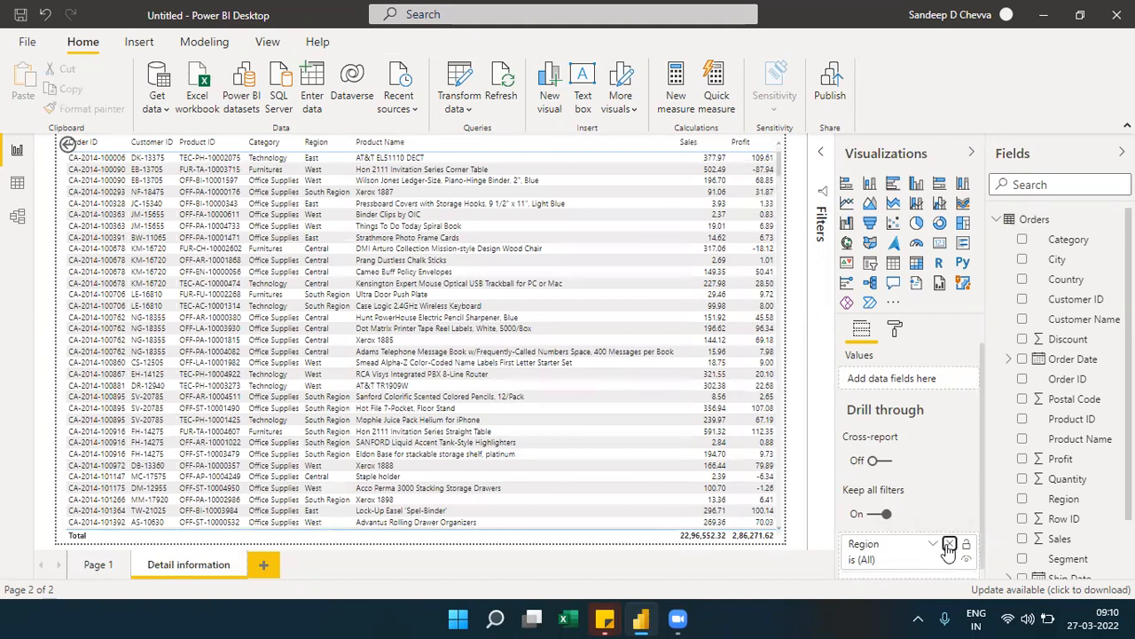
left_click(948, 546)
- Check whether drill through is offered for the West slice and the Technology block on Page 1
left_click(98, 565)
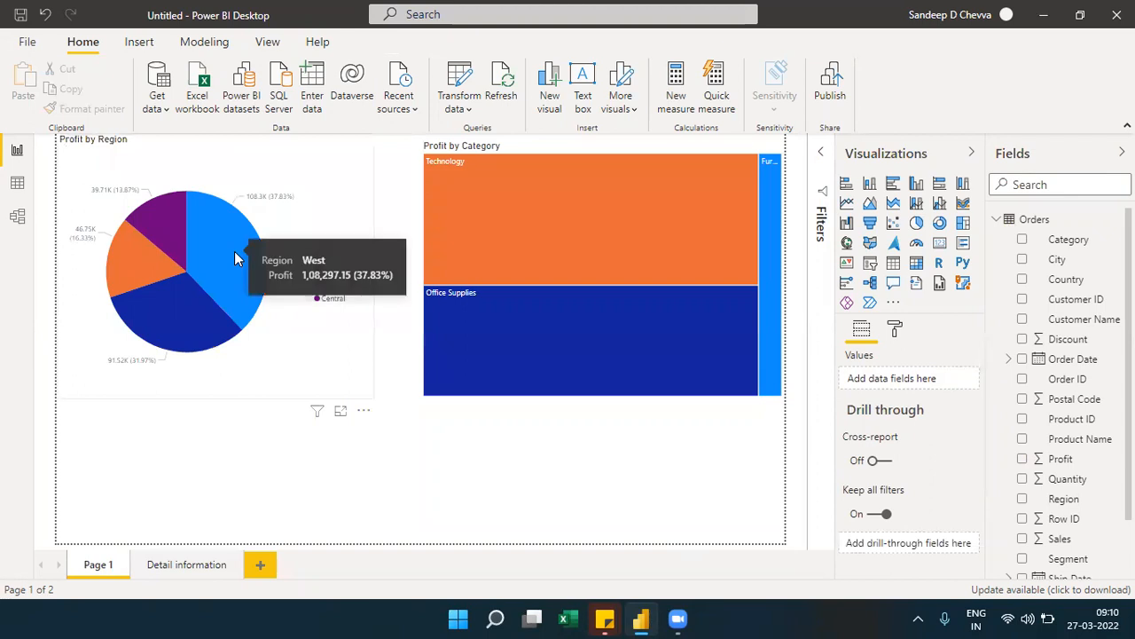
right_click(234, 253)
left_click(234, 455)
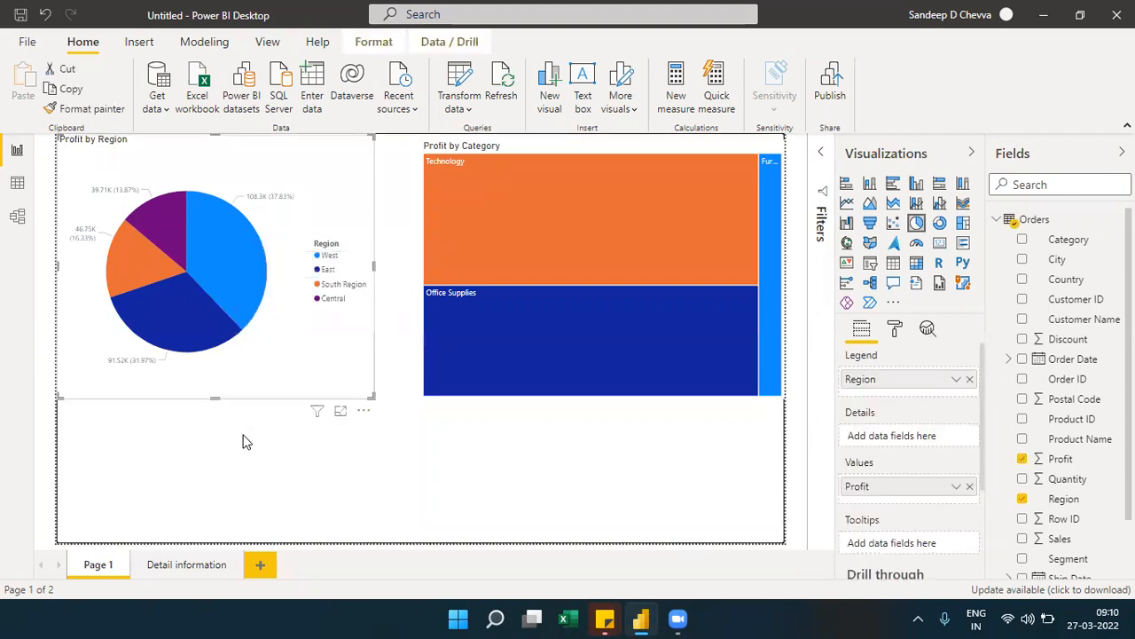
mouse_move(221, 248)
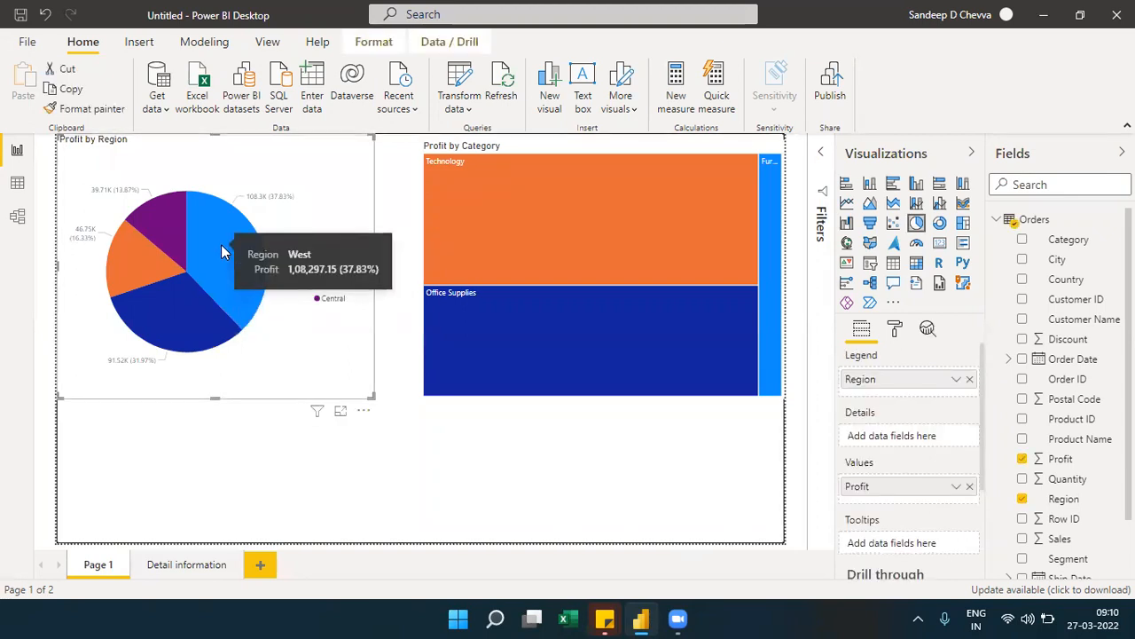
right_click(221, 245)
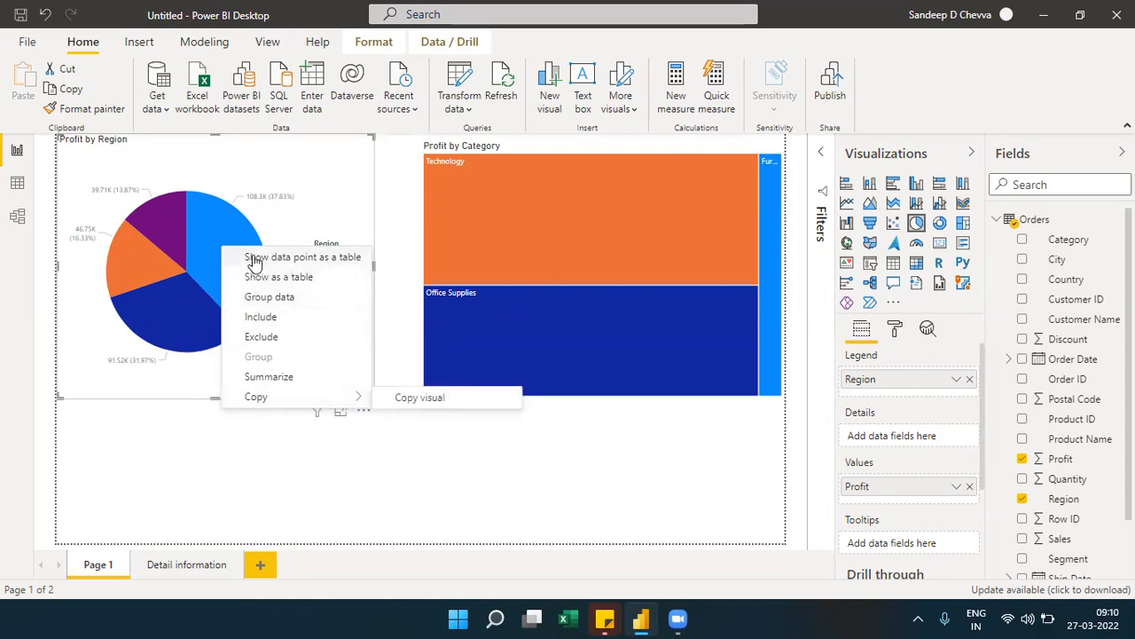
mouse_move(271, 401)
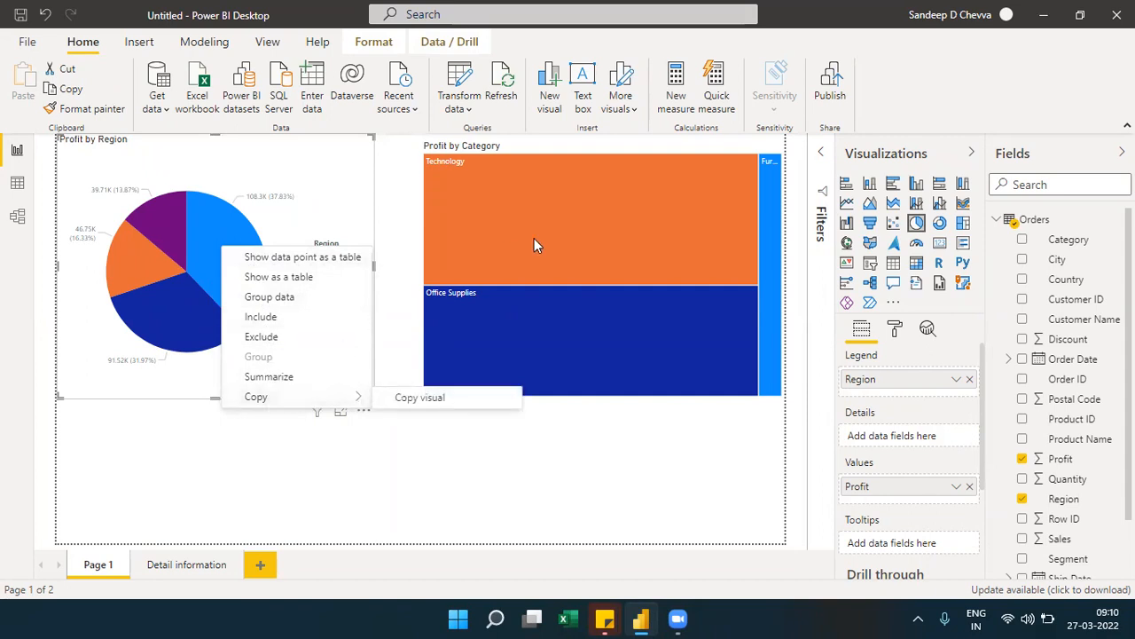
left_click(569, 235)
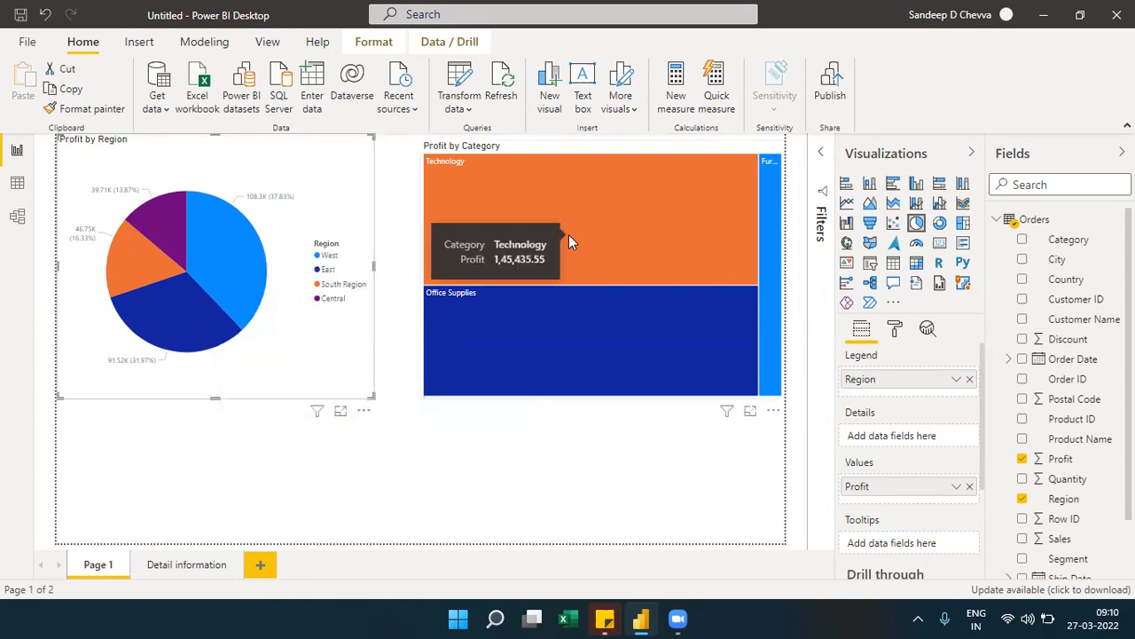
right_click(568, 235)
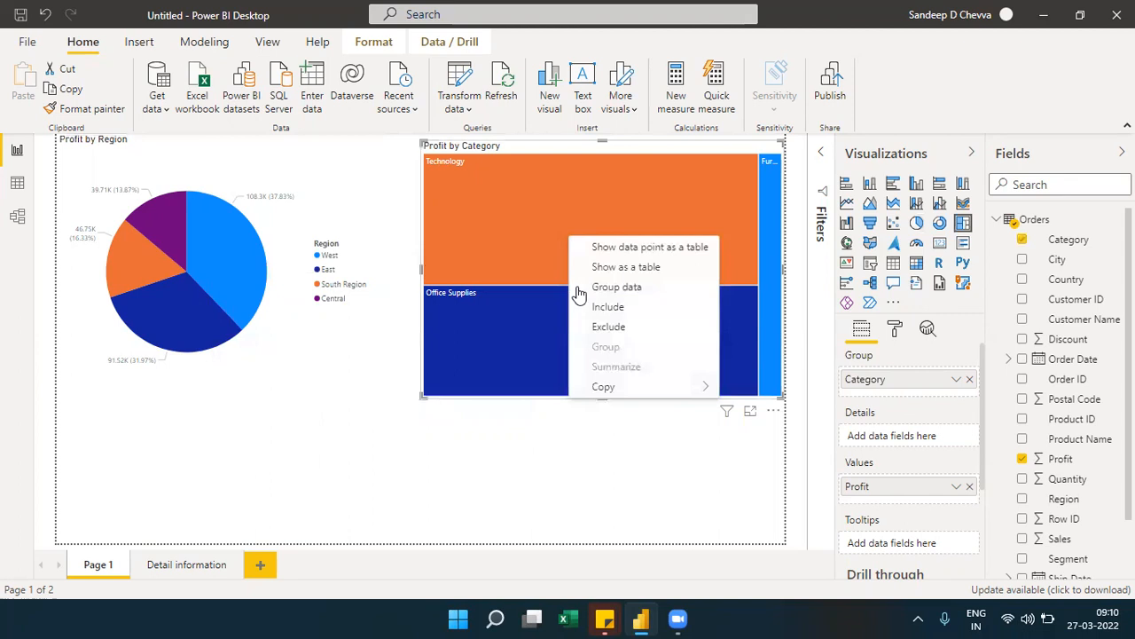
left_click(422, 456)
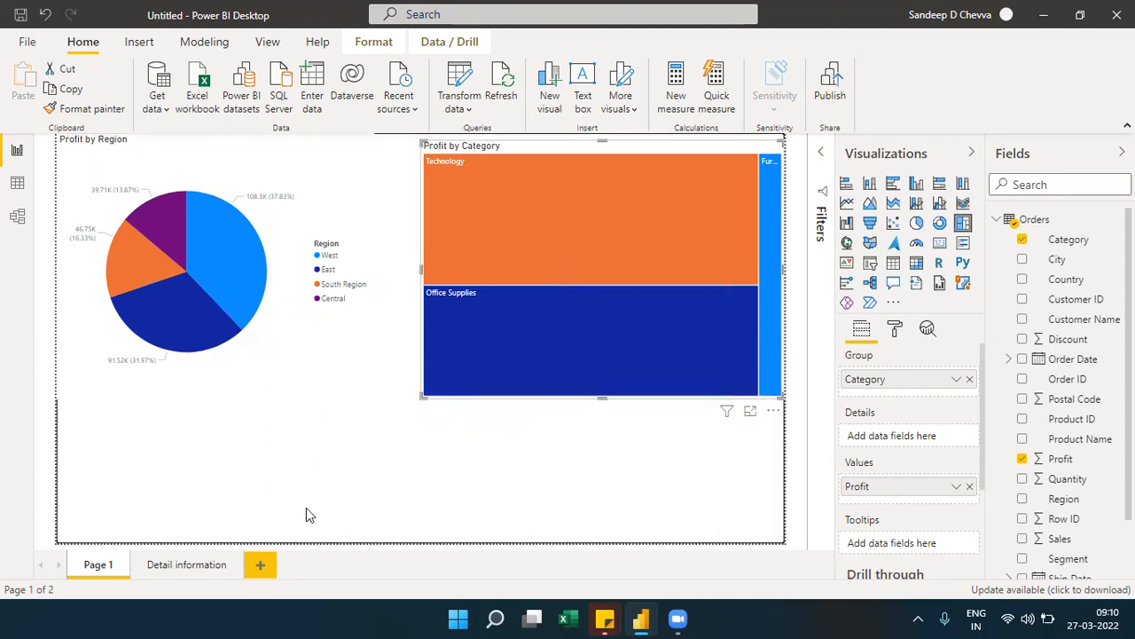
- Delete the back button from the Detail information page
left_click(191, 568)
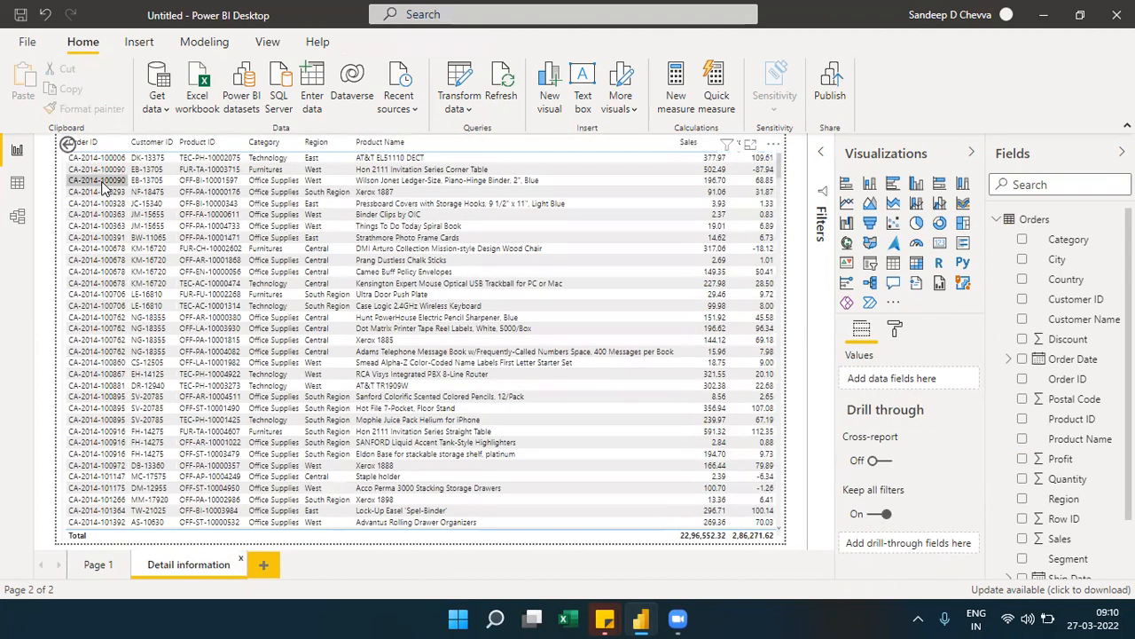
left_click(69, 147)
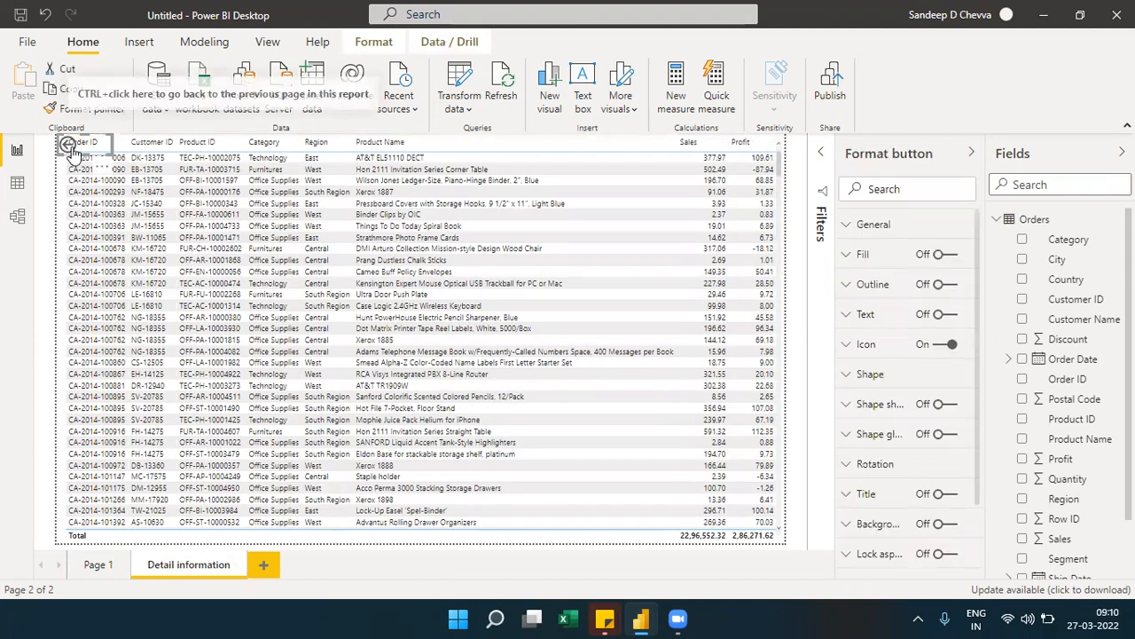
key("Delete")
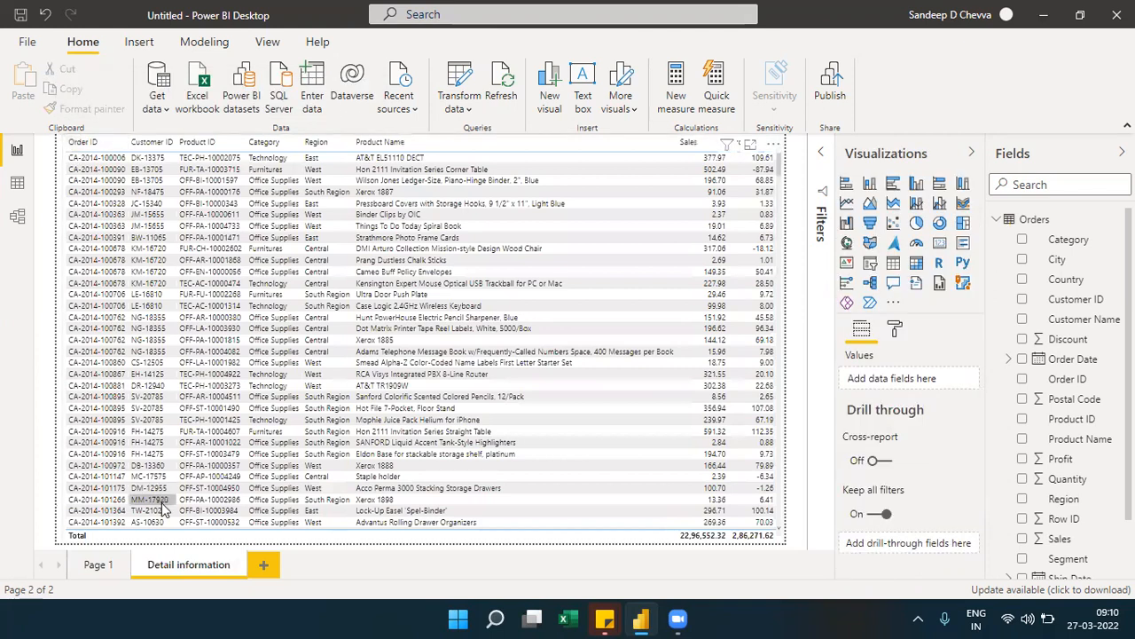
- Check the West slice's tooltip on Page 1 and compare that page's charts with the Detail information table
left_click(98, 564)
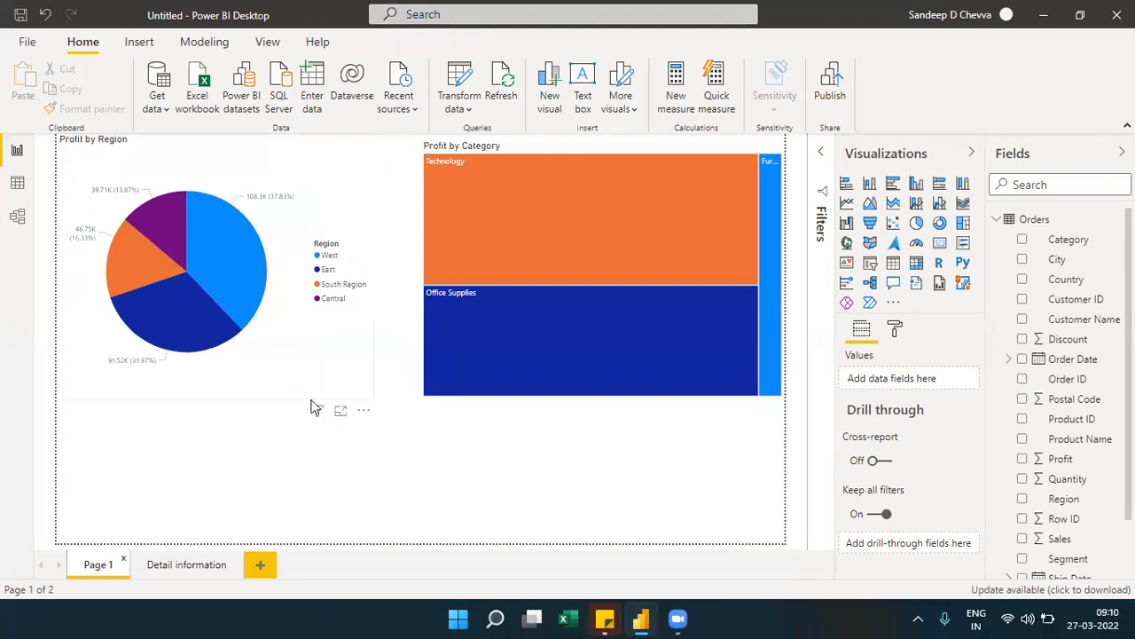
mouse_move(262, 299)
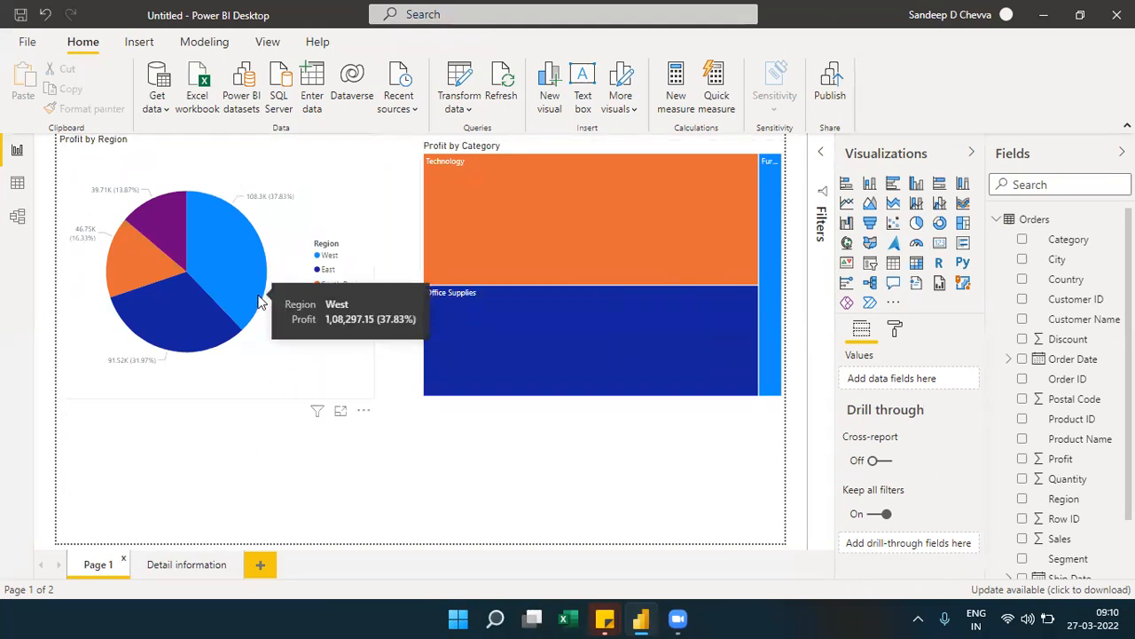
left_click(173, 565)
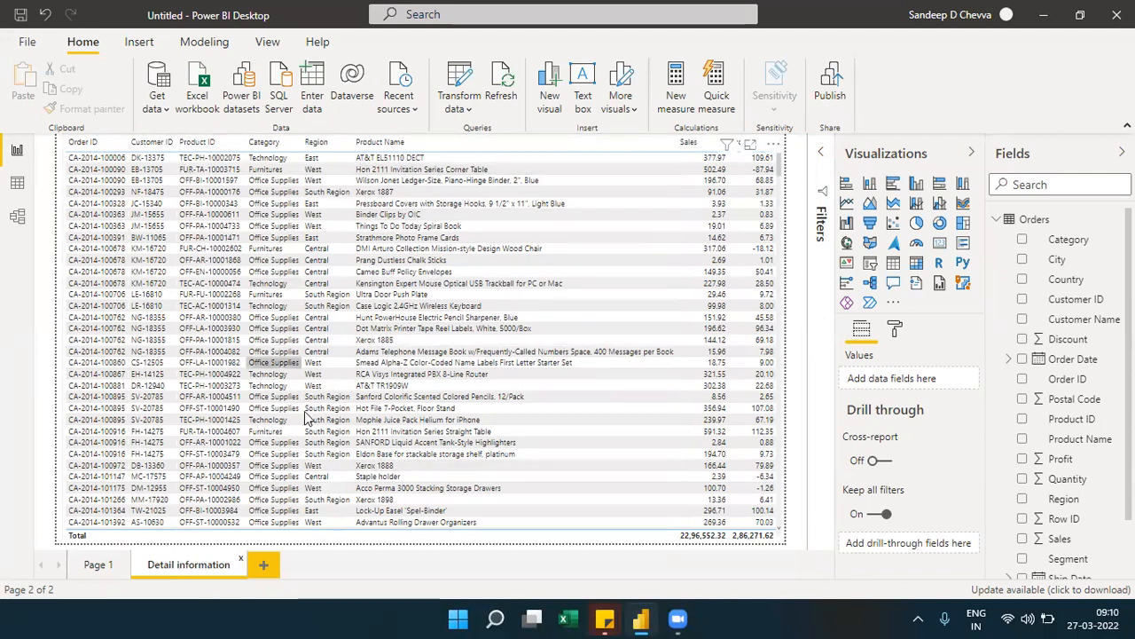
left_click(83, 573)
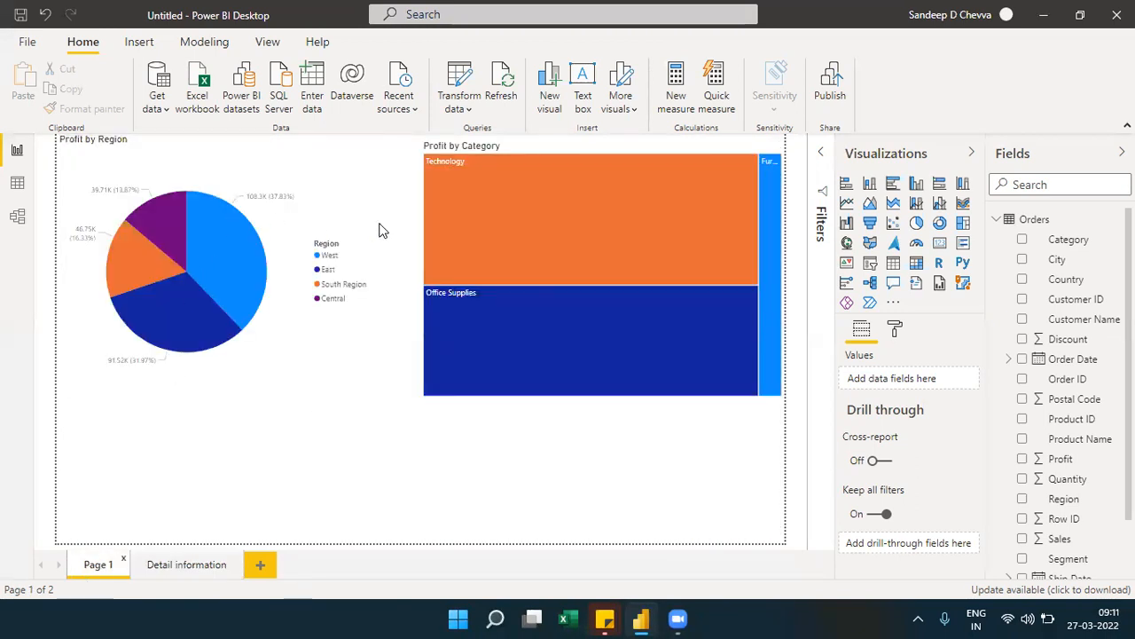
left_click(261, 184)
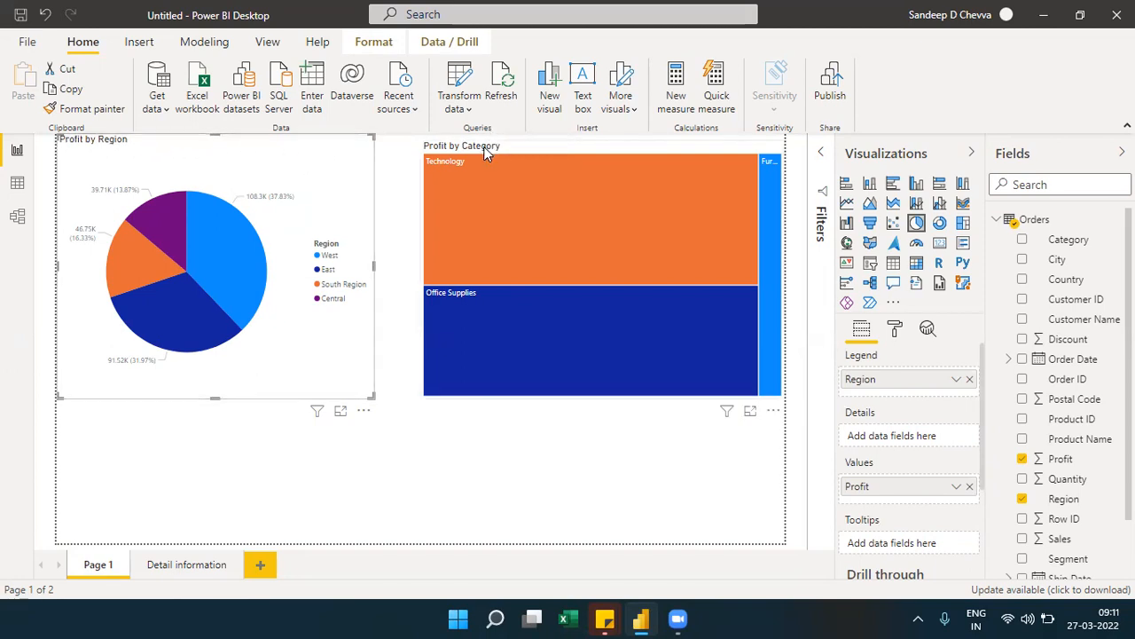
left_click(171, 562)
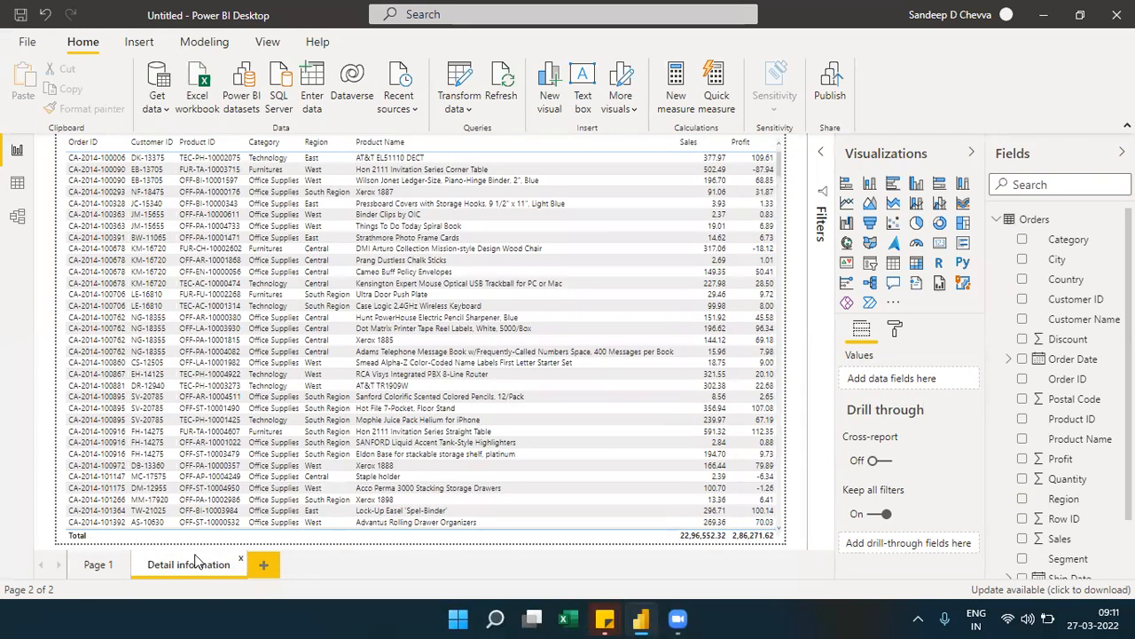
left_click(105, 569)
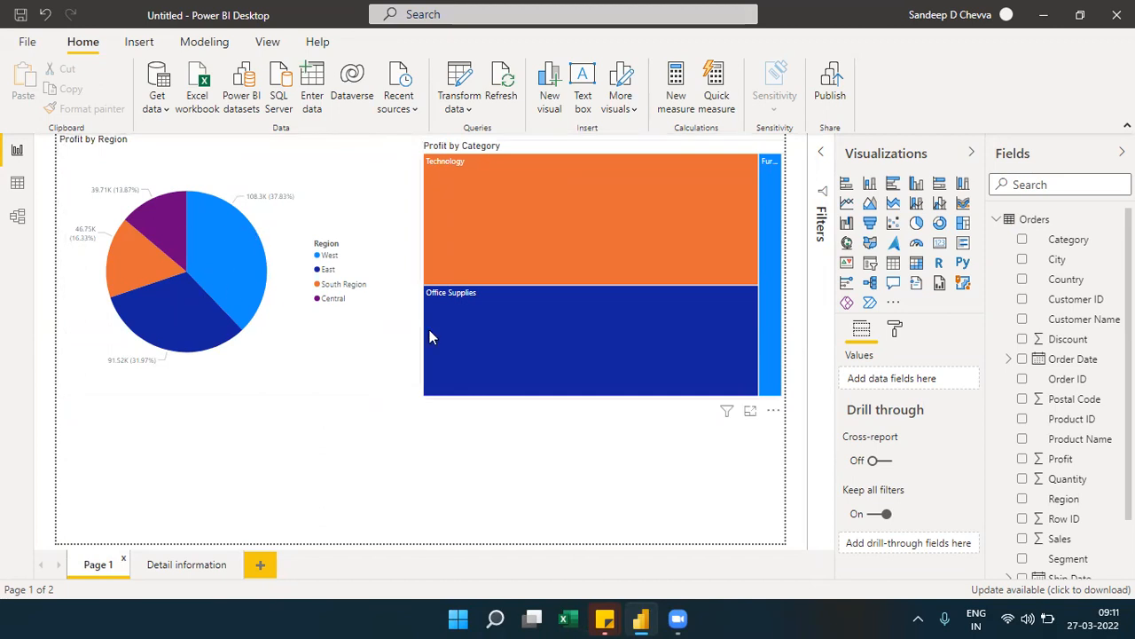
- Add Region as a drill-through field of the Detail information page and collapse its filter card
left_click(197, 565)
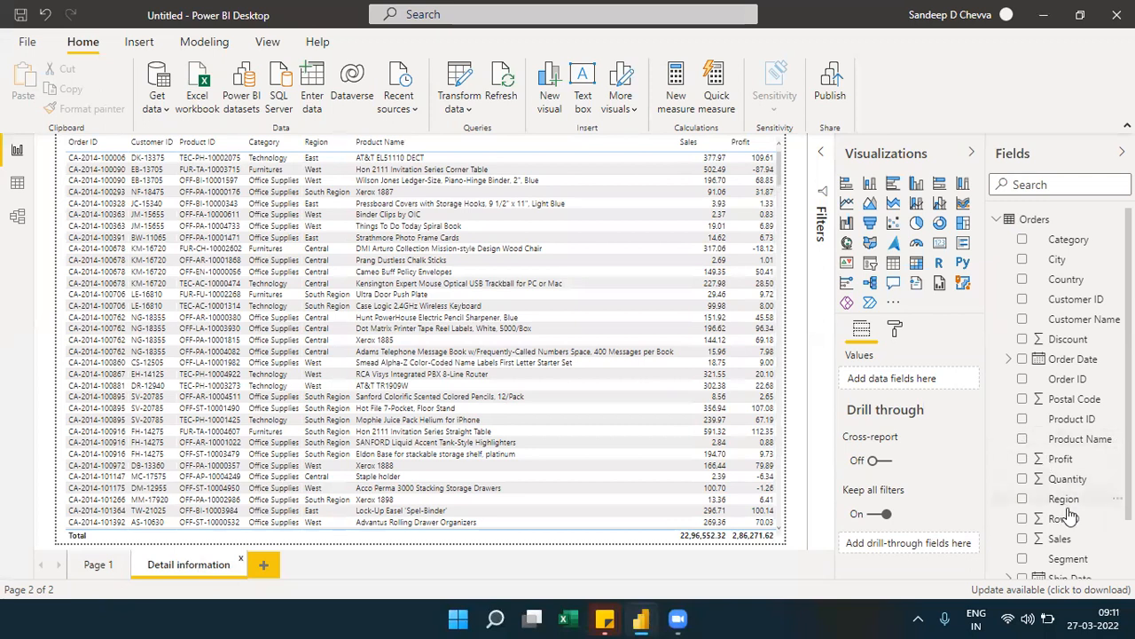
left_click_drag(1014, 529, 938, 552)
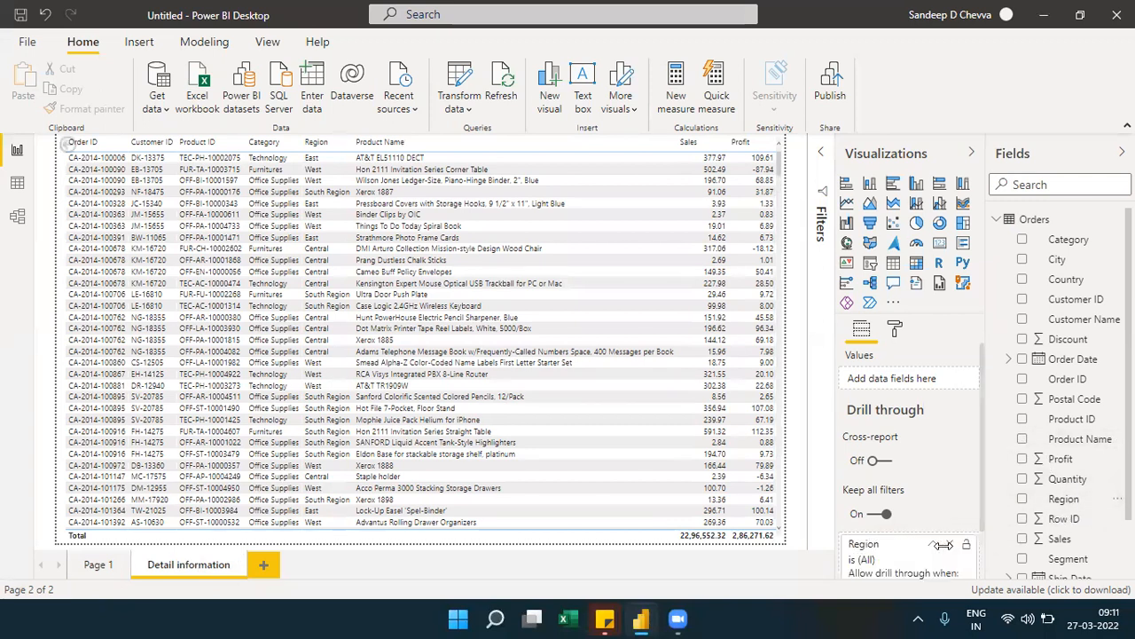
left_click(934, 544)
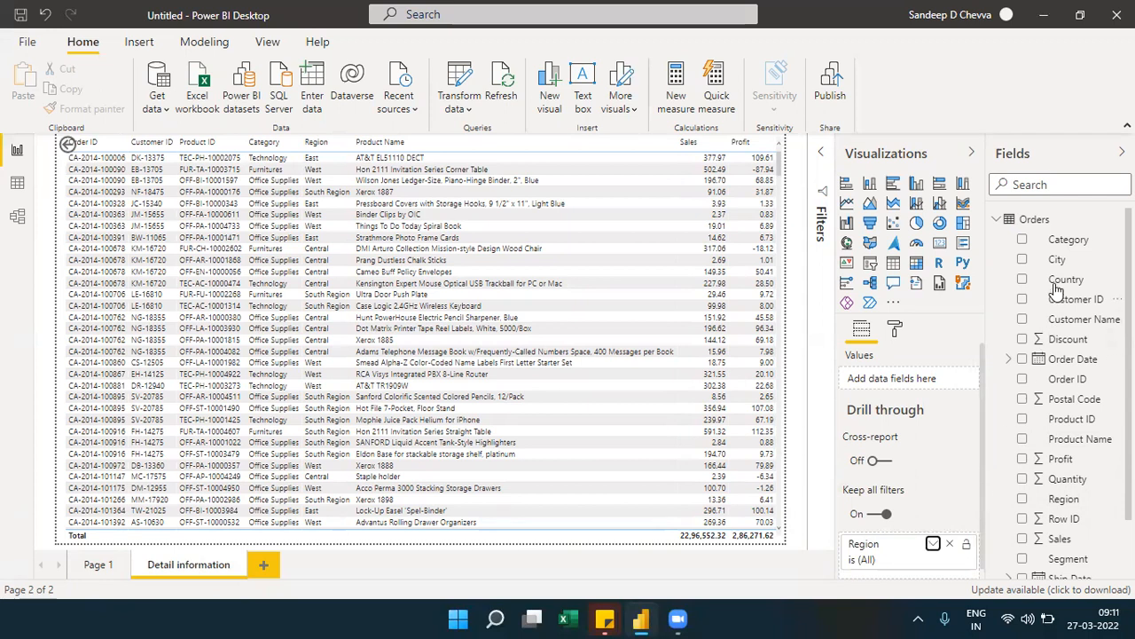
- Add Category as a second drill-through field alongside Region on the Detail information page
left_click_drag(1055, 245, 917, 585)
scroll(982, 581, "down", 1)
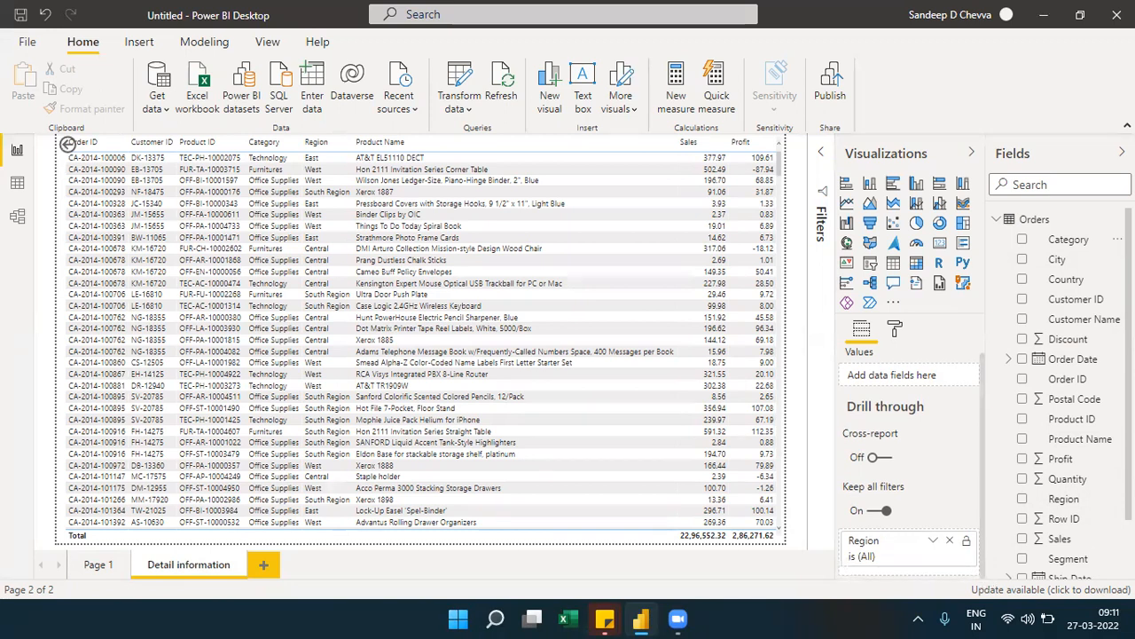
scroll(1064, 390, "down", 2)
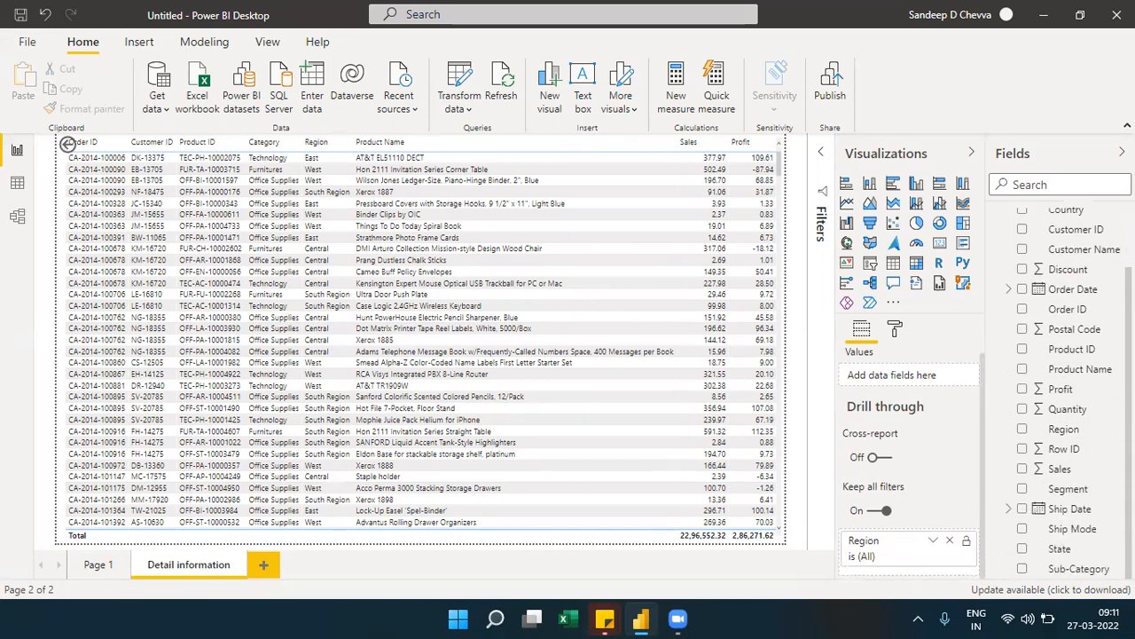
scroll(1064, 390, "up", 2)
left_click_drag(1065, 241, 921, 570)
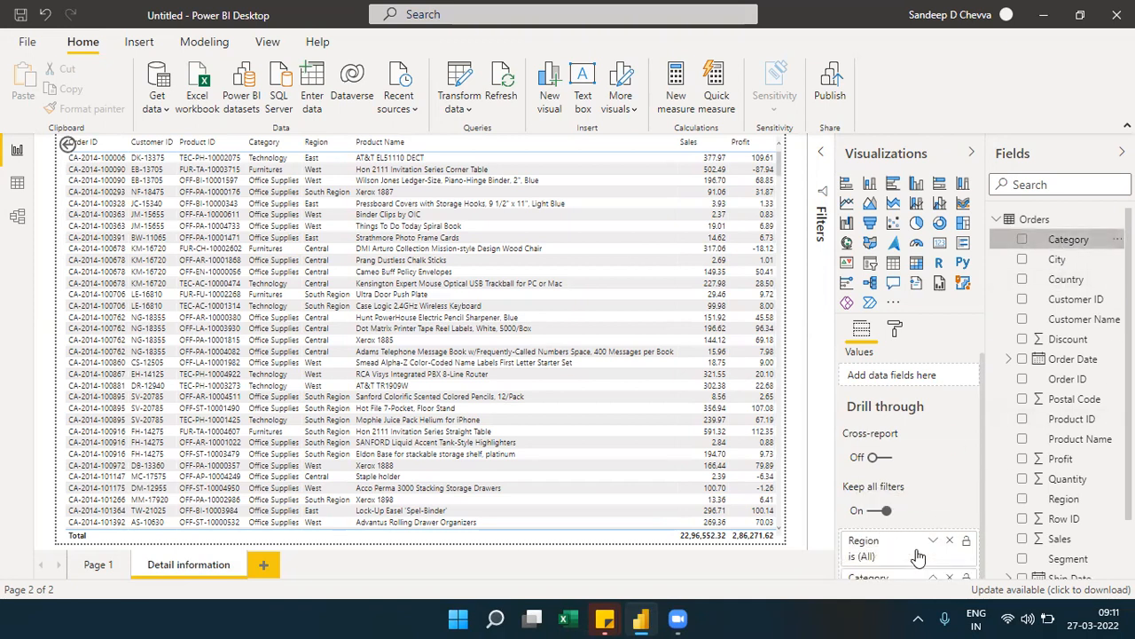
- Check the West slice's drill-through tooltip on Page 1 and how selecting the slice cross-highlights the Profit by Category treemap
left_click(96, 565)
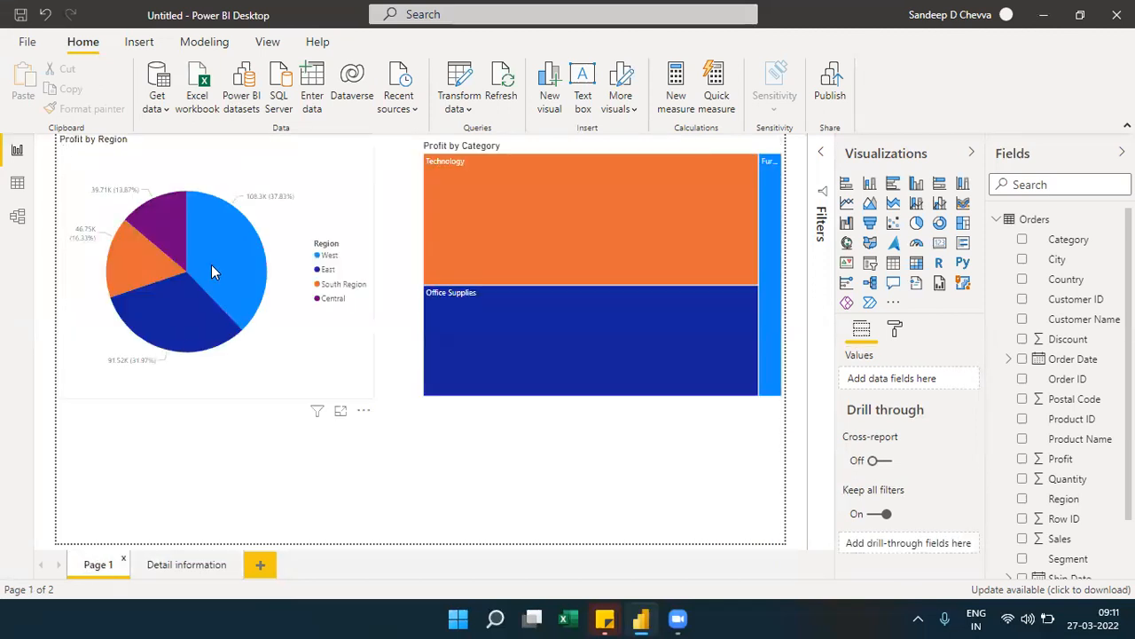
mouse_move(219, 247)
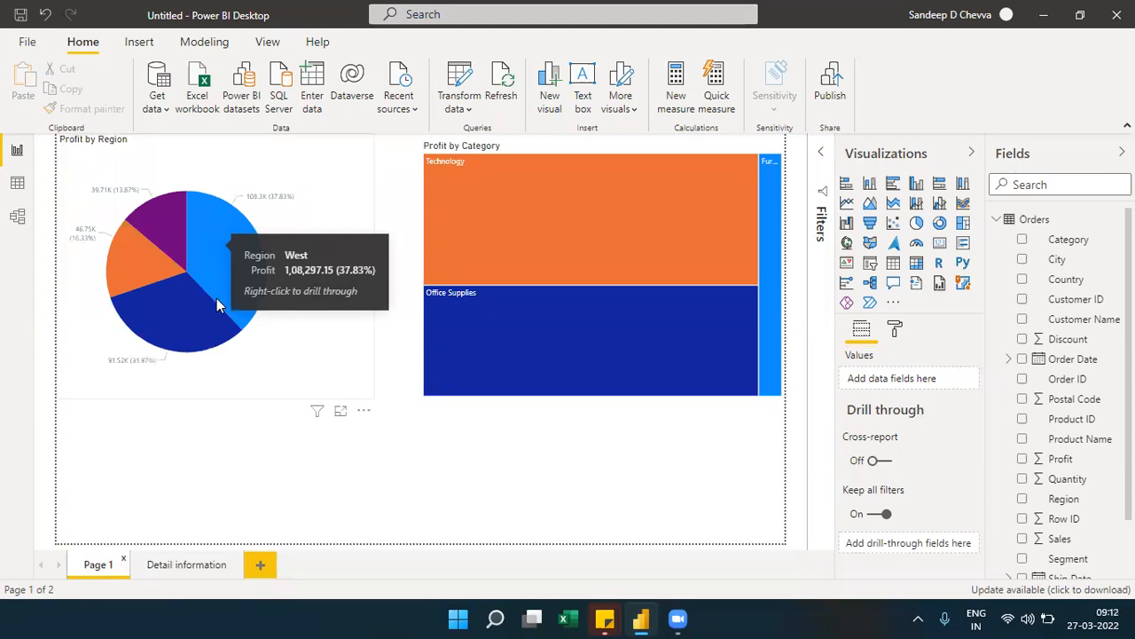
mouse_move(232, 278)
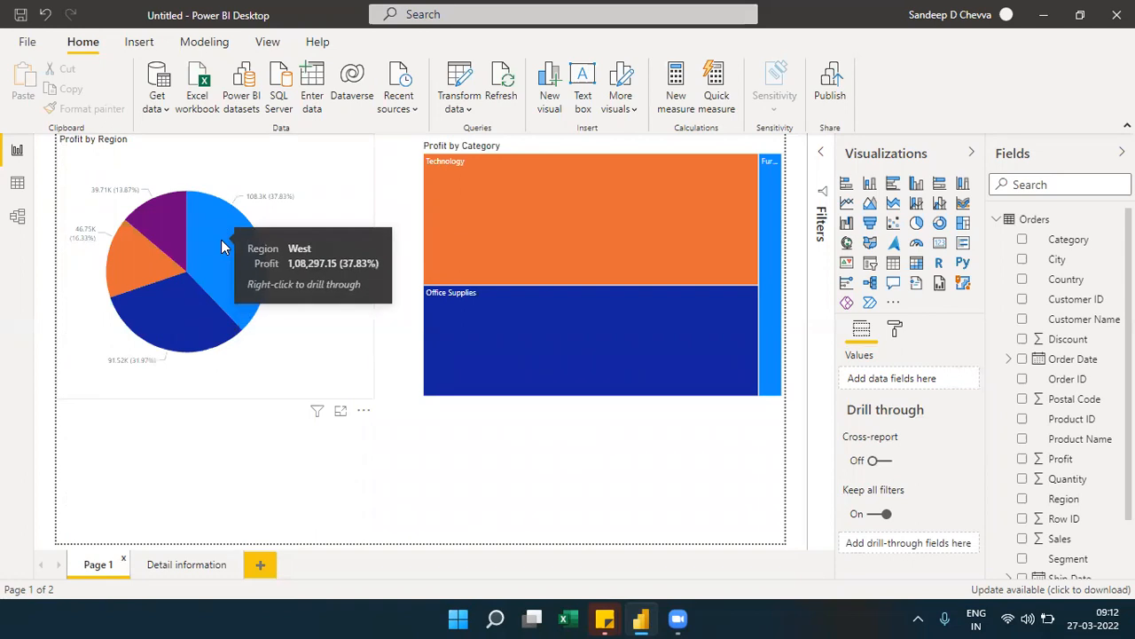
left_click(232, 258)
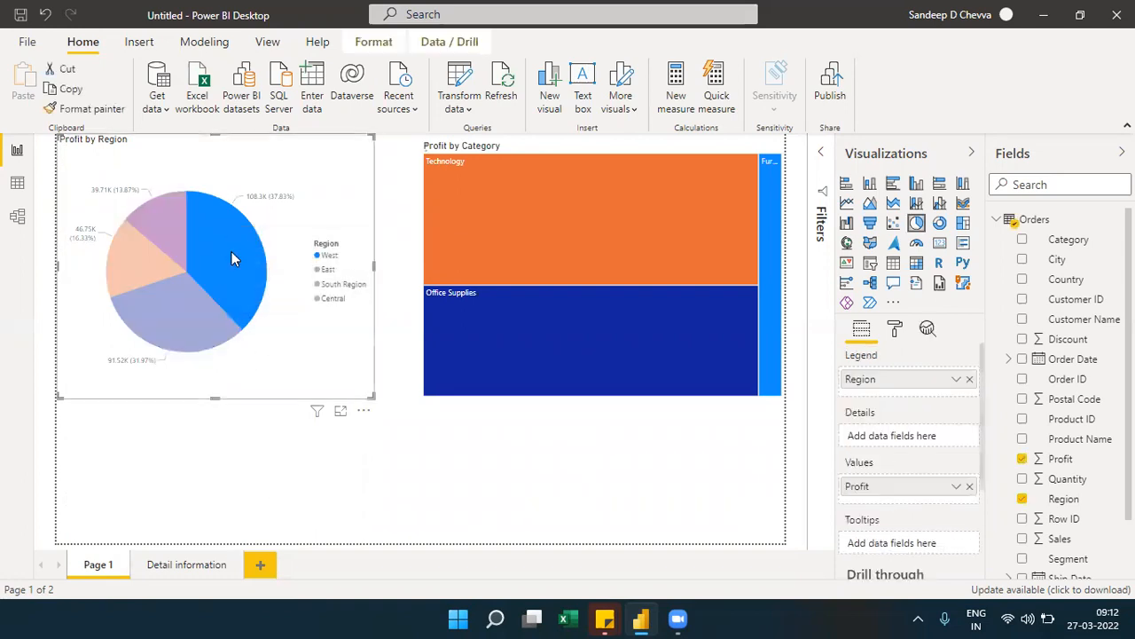
left_click(298, 429)
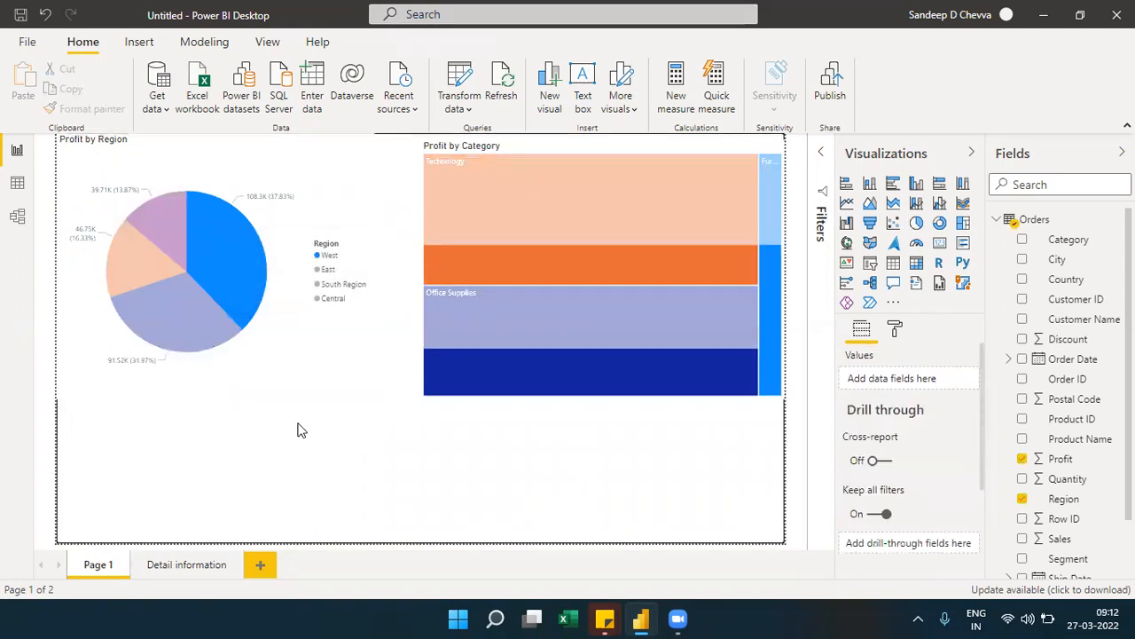
left_click(253, 303)
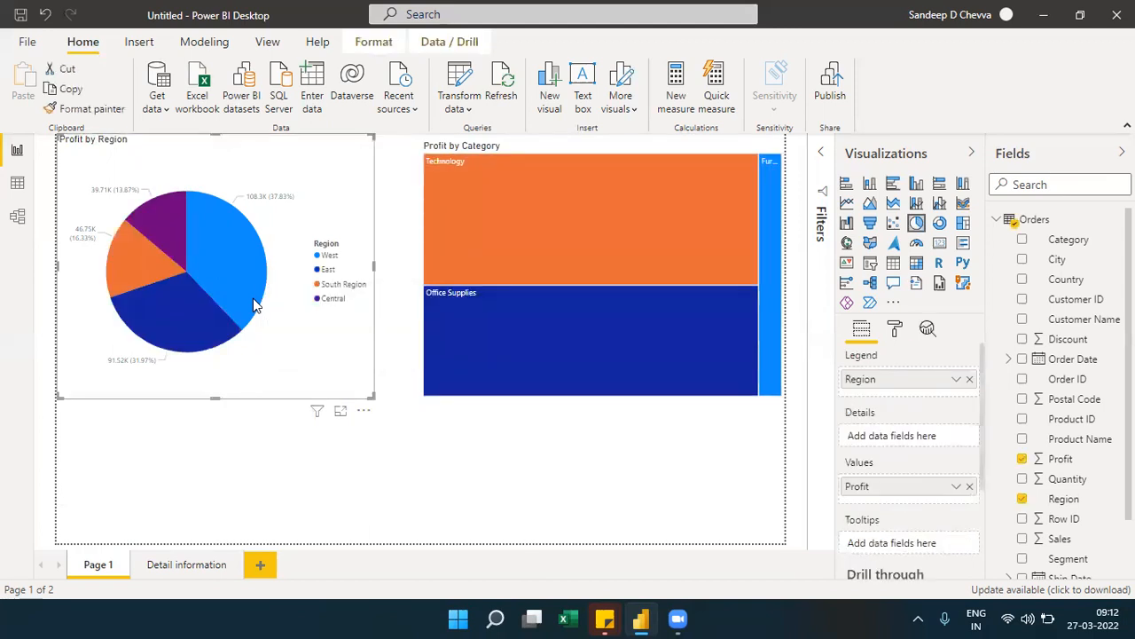
left_click(240, 298)
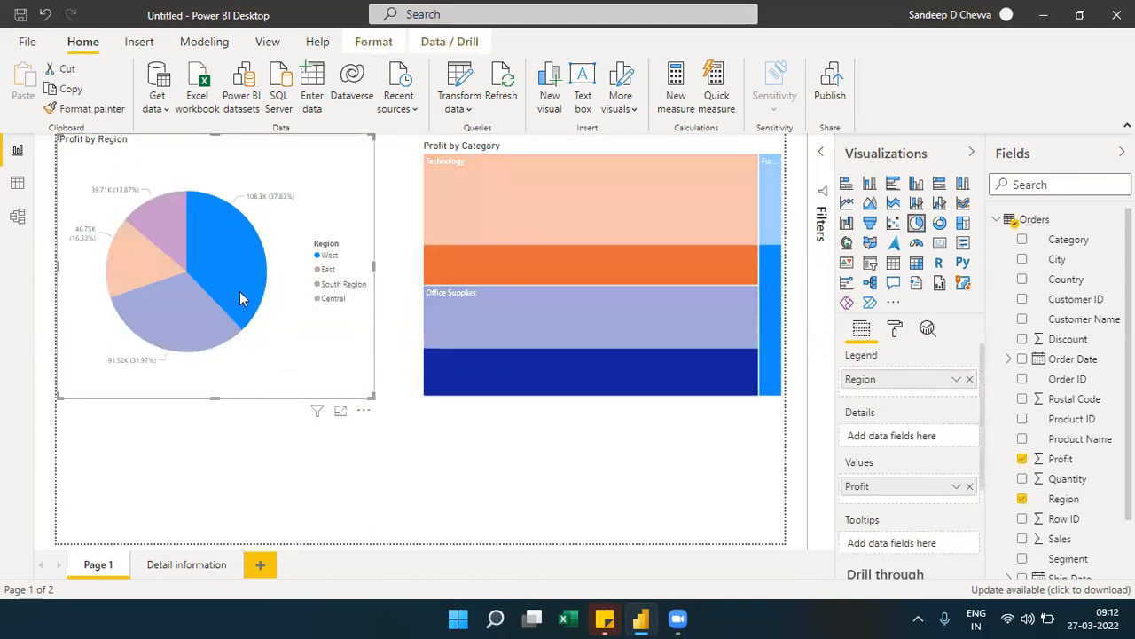
left_click(239, 299)
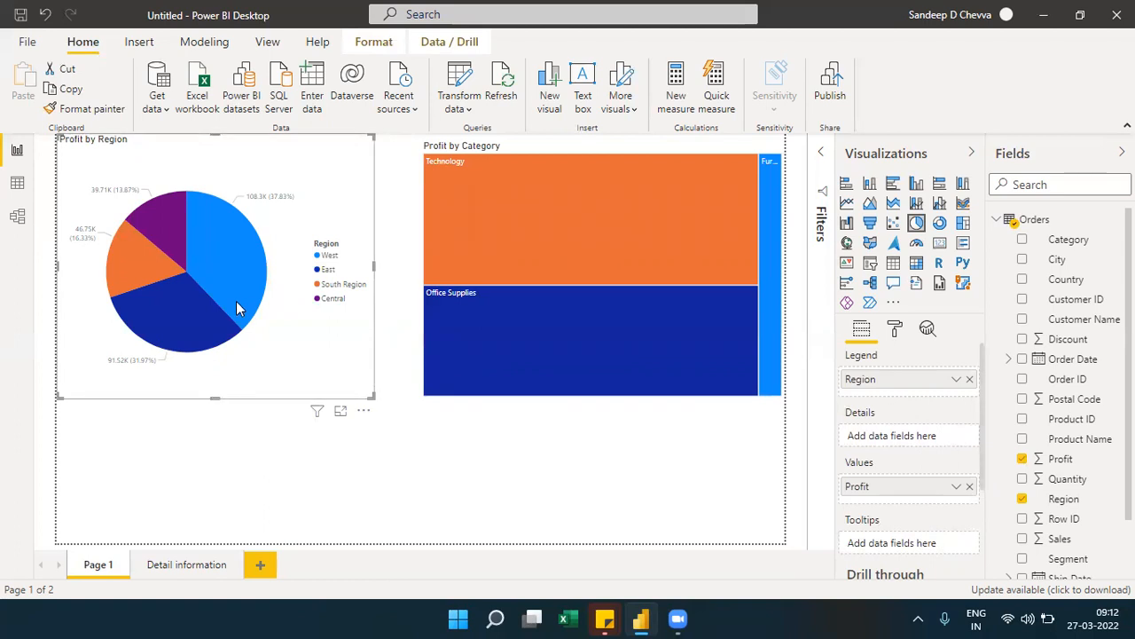
- Drill through from the West slice of the Profit by Region pie chart to the Detail information page
mouse_move(237, 288)
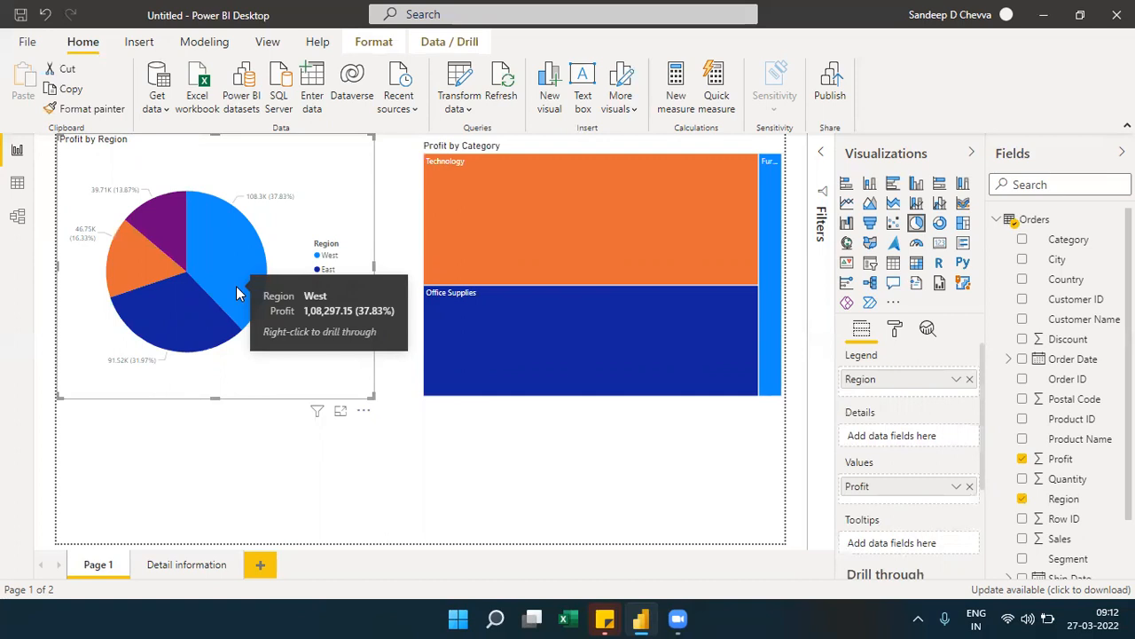
right_click(223, 251)
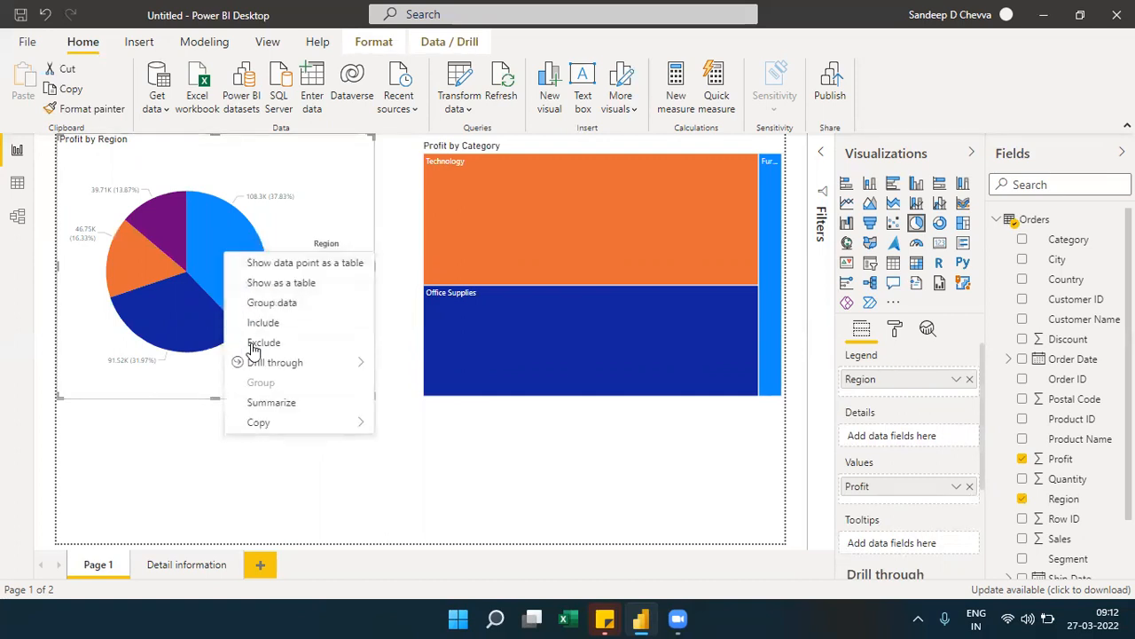
mouse_move(252, 365)
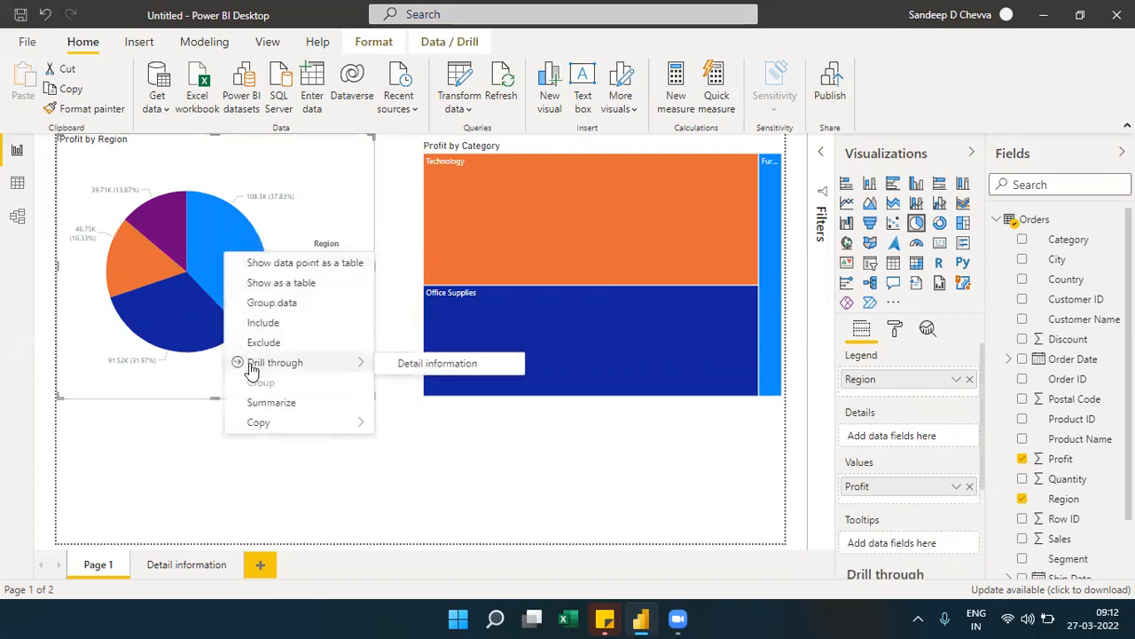
left_click(418, 363)
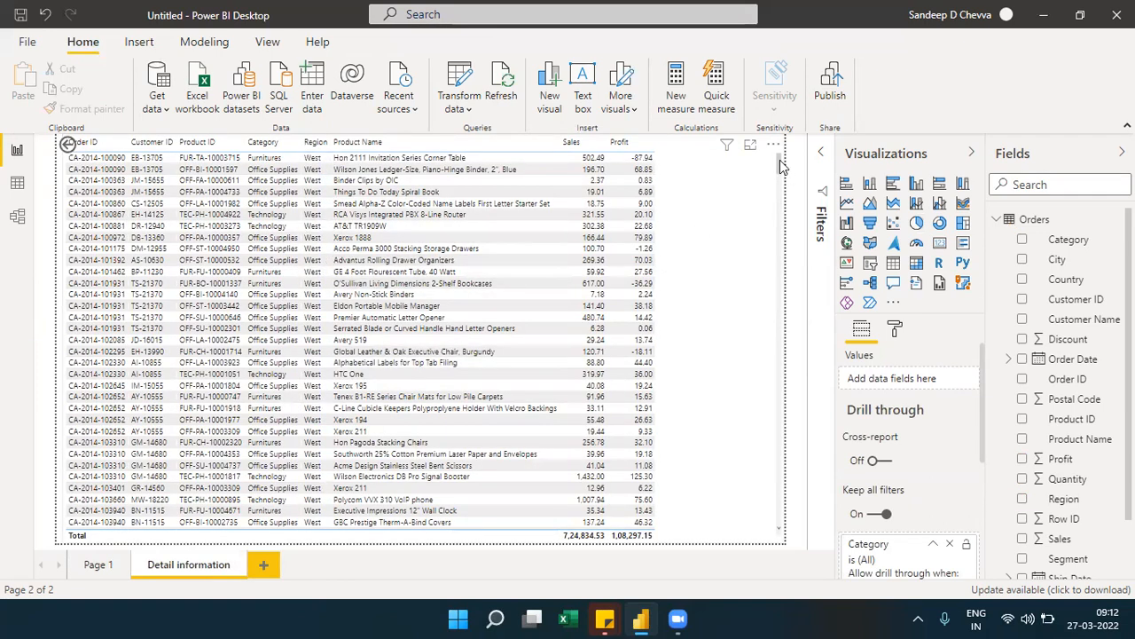
- Examine the drilled-through order rows and the Category and Region drill-through filters of the Detail information page
left_click_drag(781, 165, 777, 406)
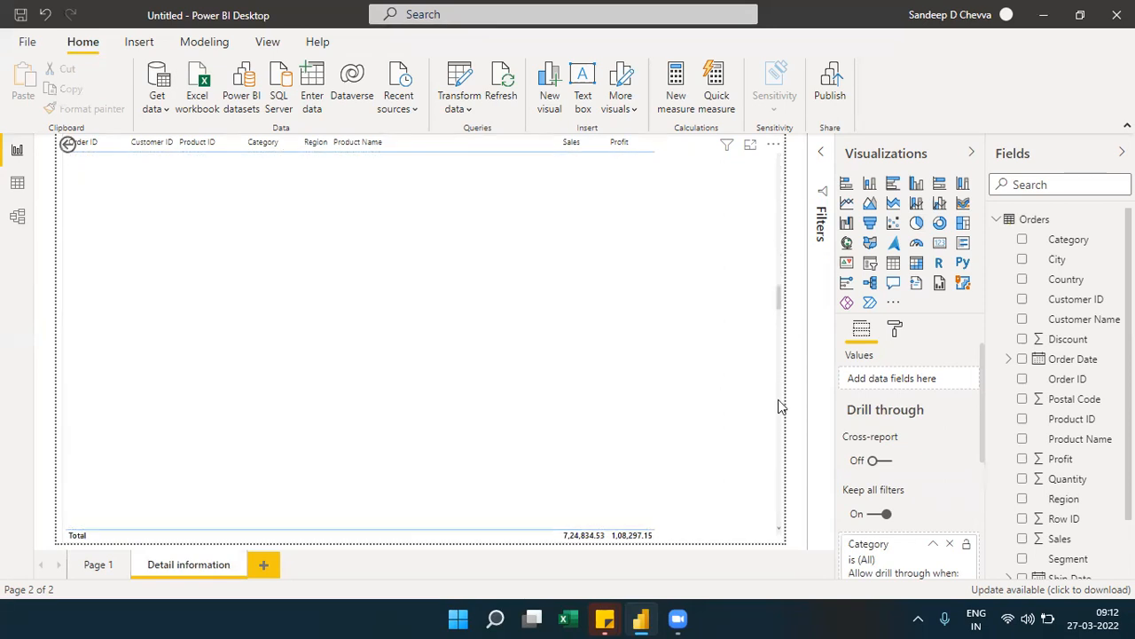
left_click_drag(784, 497, 785, 152)
left_click(784, 151)
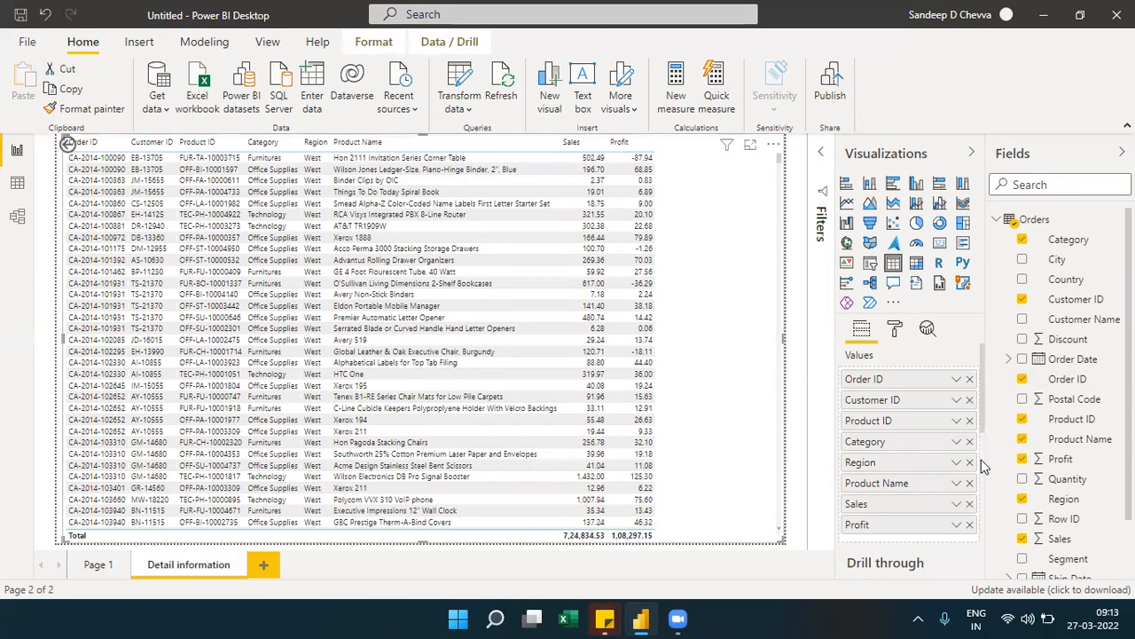
scroll(981, 460, "down", 3)
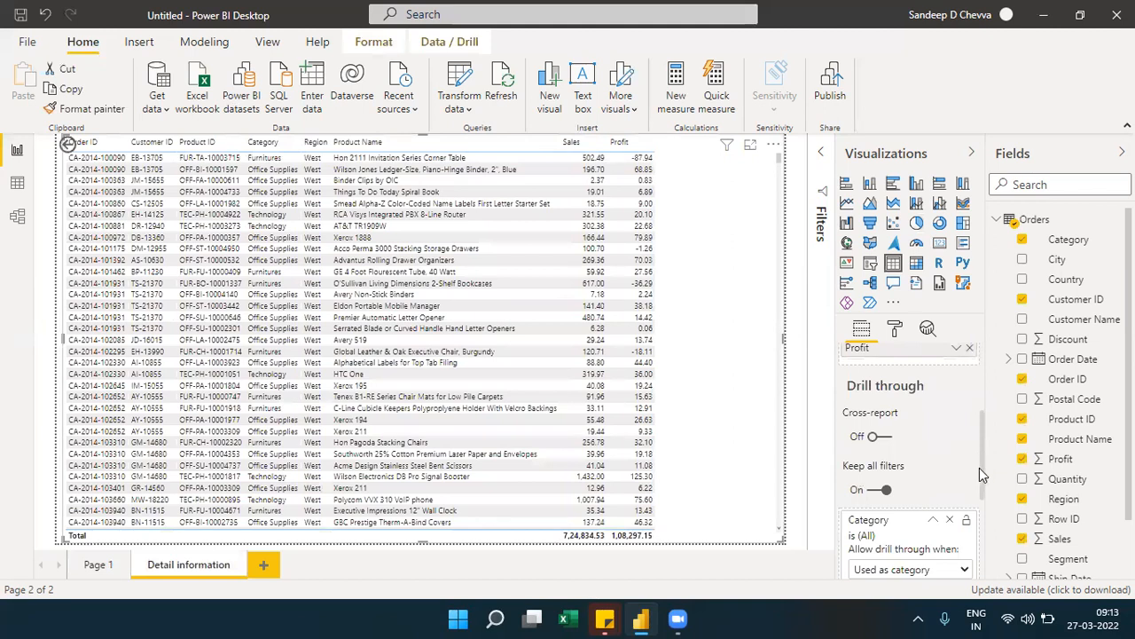
left_click_drag(981, 482, 986, 577)
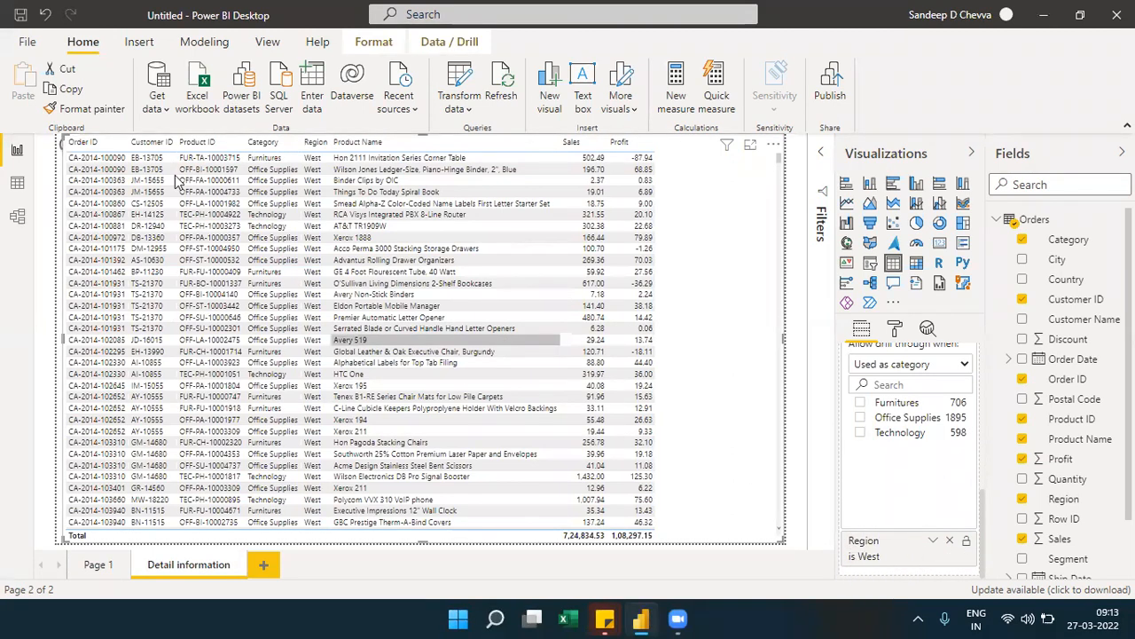
- Lower the order table's upper edge to clear the back button, and use that button to return to Page 1
left_click_drag(64, 136, 67, 165)
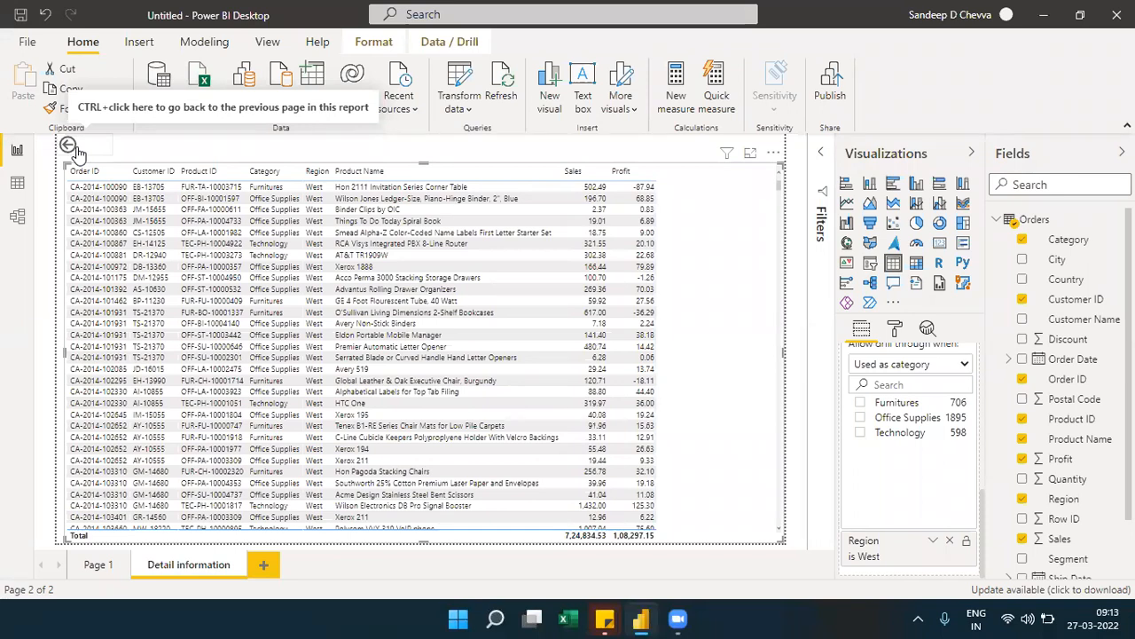
left_click(69, 146, "ctrl")
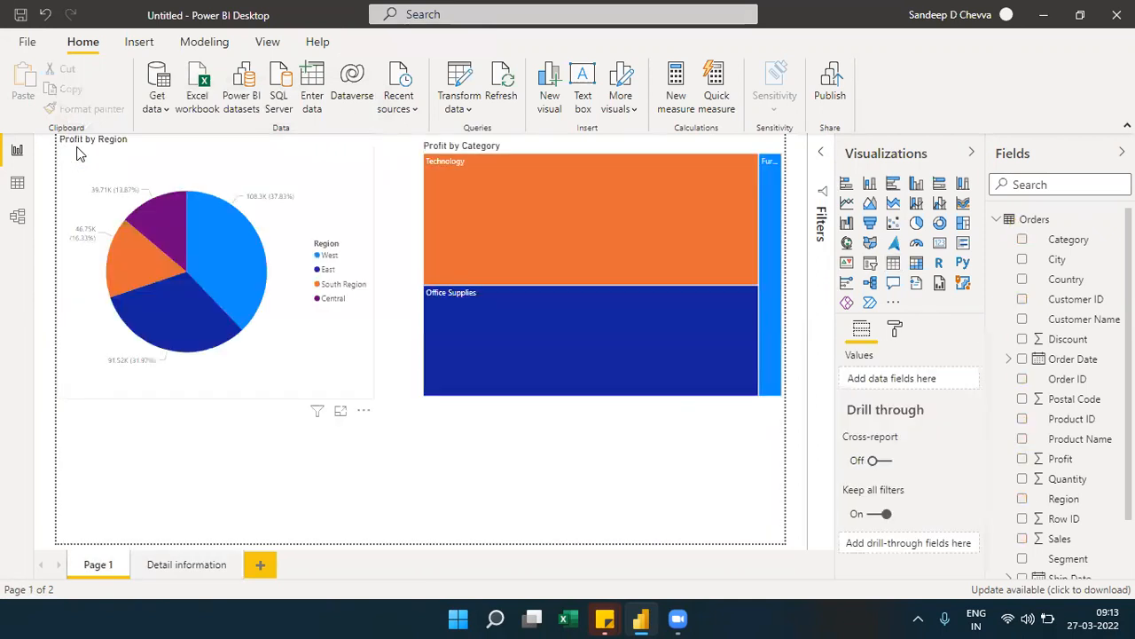
- Drill through from the Technology block of the Profit by Category treemap to the Detail information page
right_click(512, 171)
mouse_move(610, 283)
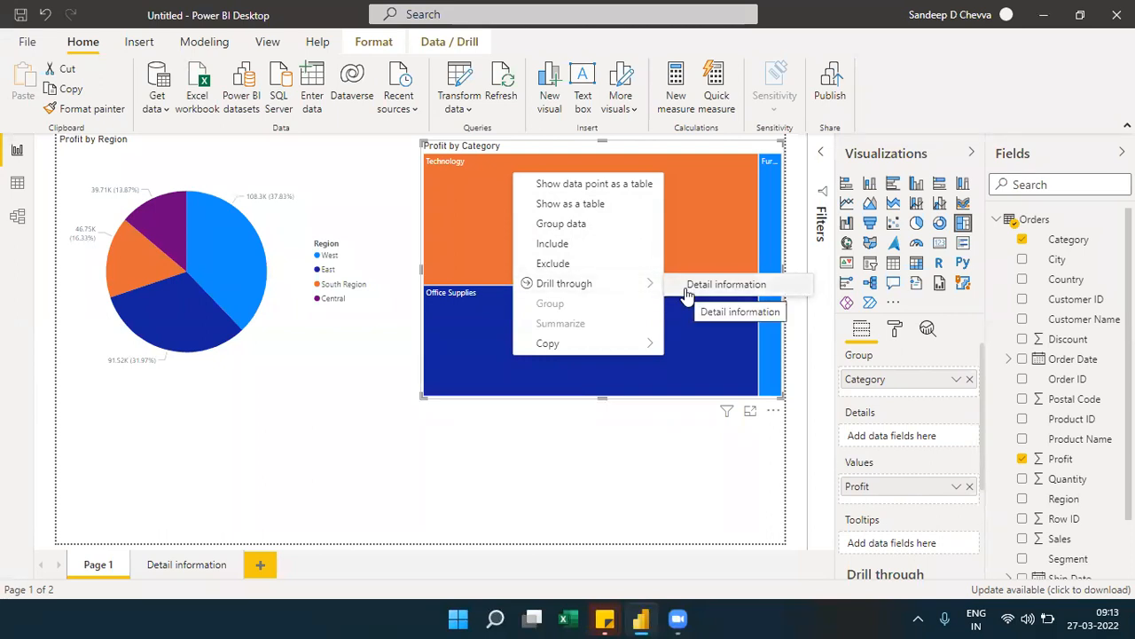
left_click(690, 285)
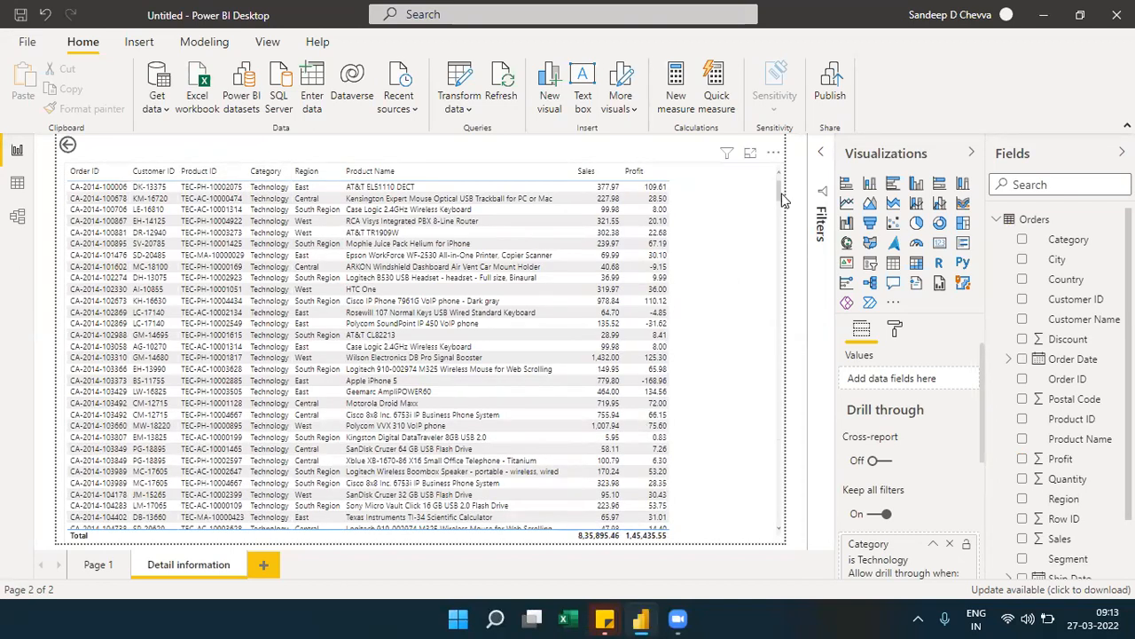
- Examine the drilled-through Technology orders and the Category drill-through filter, and use the back button to return to Page 1
left_click_drag(780, 195, 781, 426)
left_click_drag(783, 515, 784, 521)
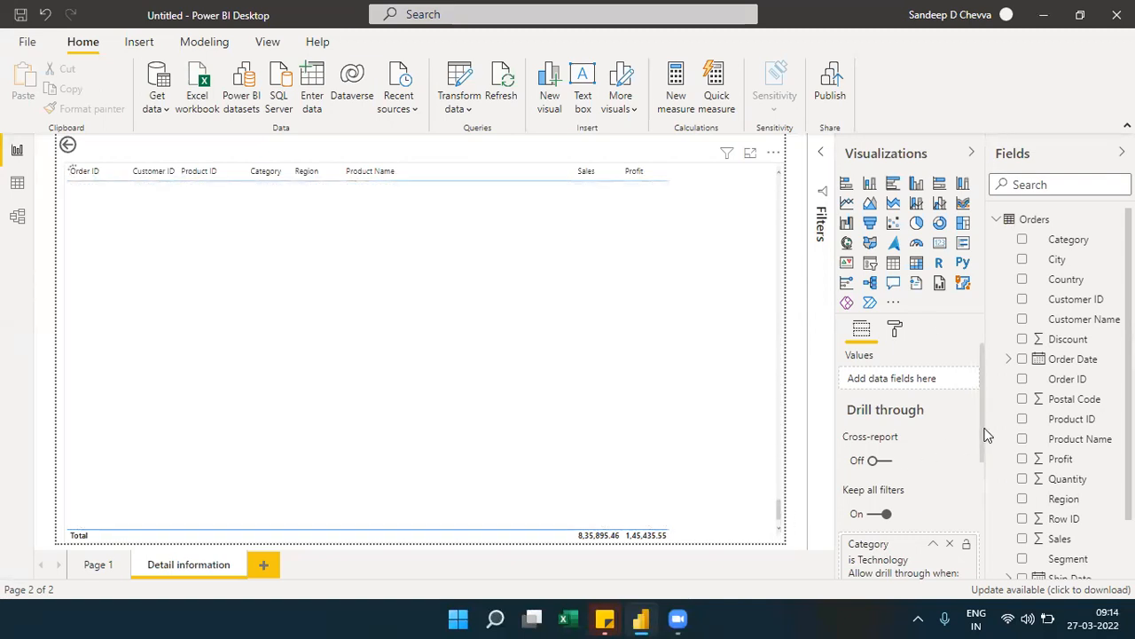
left_click_drag(983, 428, 983, 542)
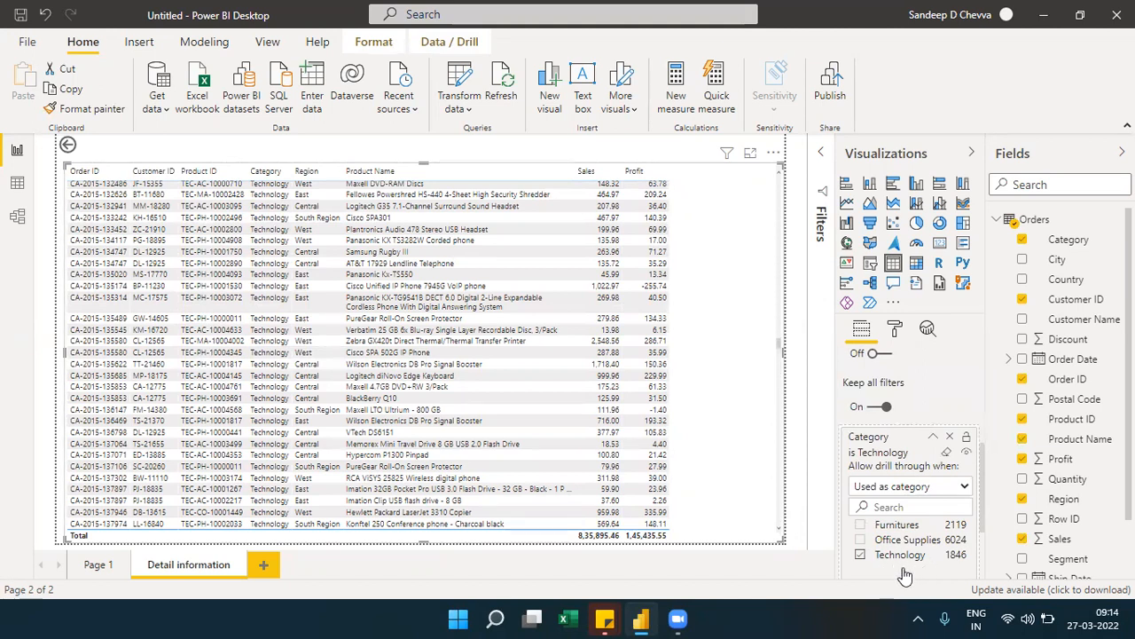
left_click(884, 449)
left_click(67, 147, "ctrl")
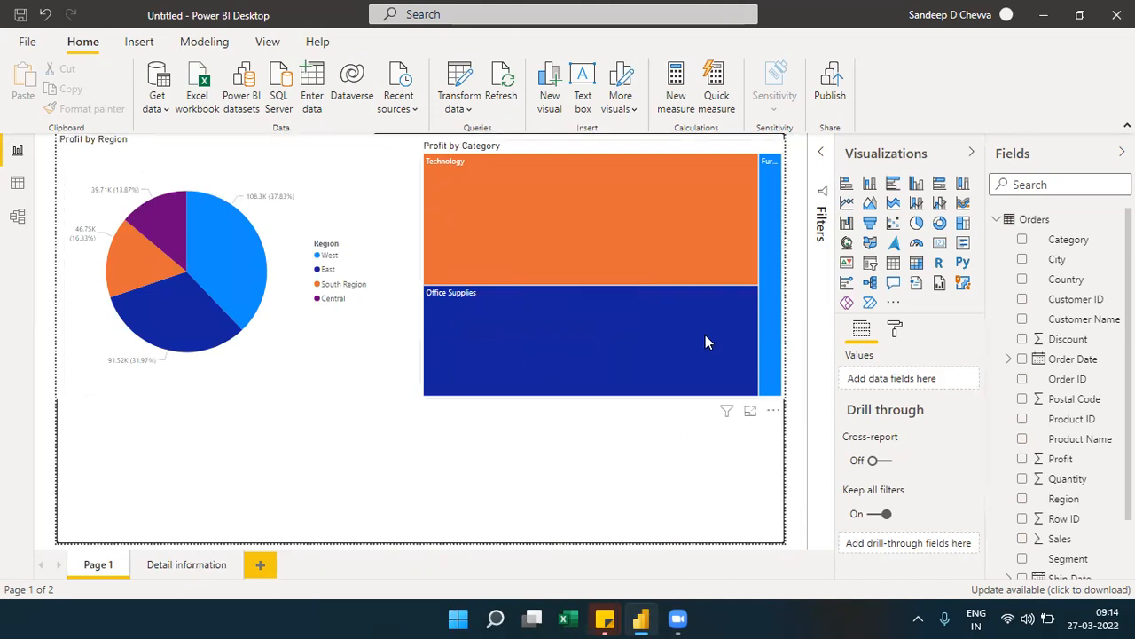
- Add a clustered column chart to Page 1 with Segment on the axis and Sales as values
left_click(916, 184)
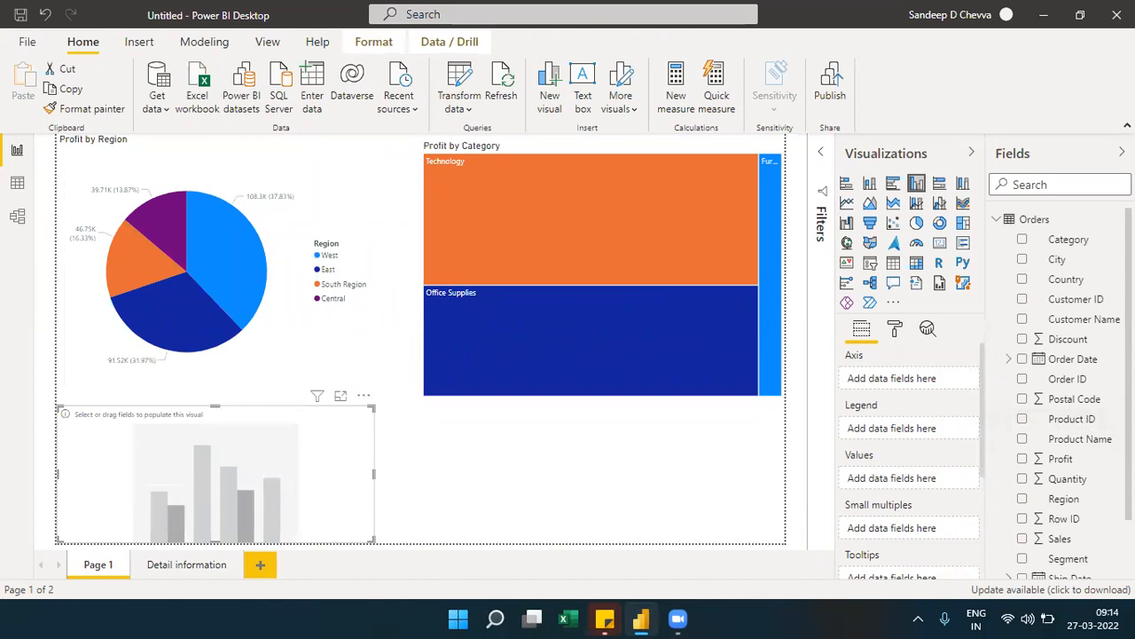
scroll(1062, 391, "down", 2)
left_click_drag(1073, 497, 937, 390)
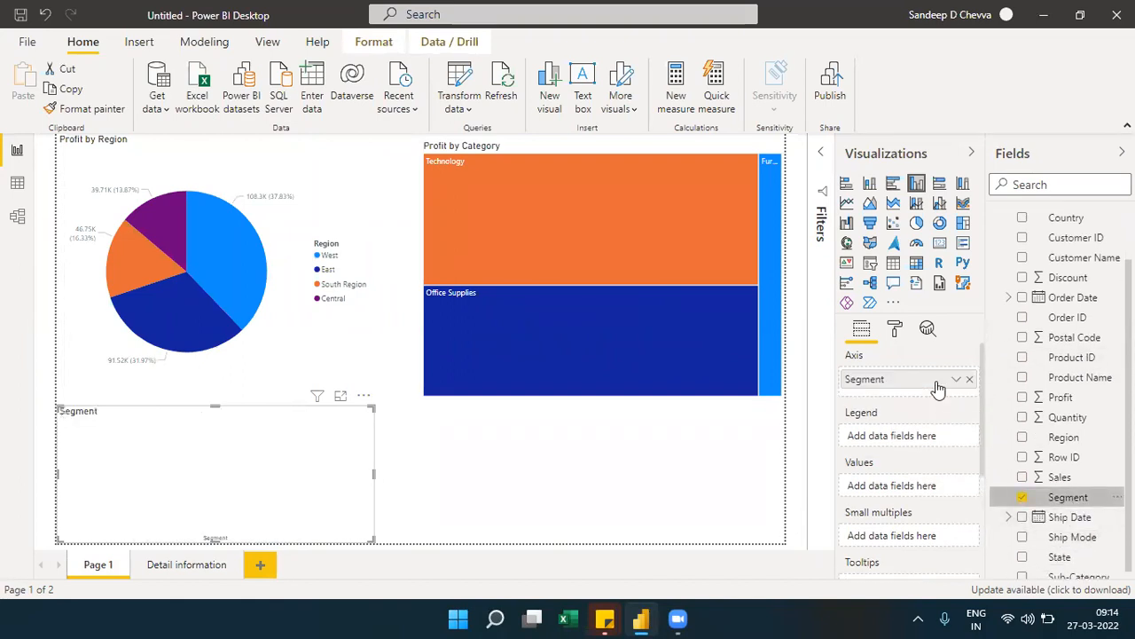
left_click_drag(1064, 479, 930, 489)
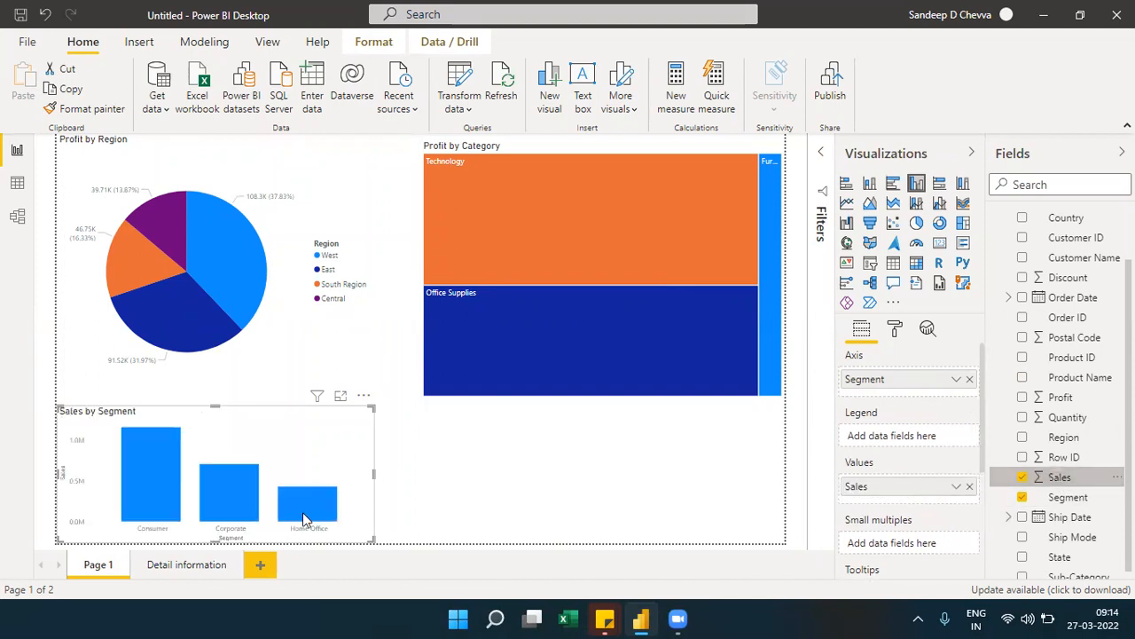
- Compare the tooltips of the Consumer column and the West slice for the drill-through hint
mouse_move(163, 488)
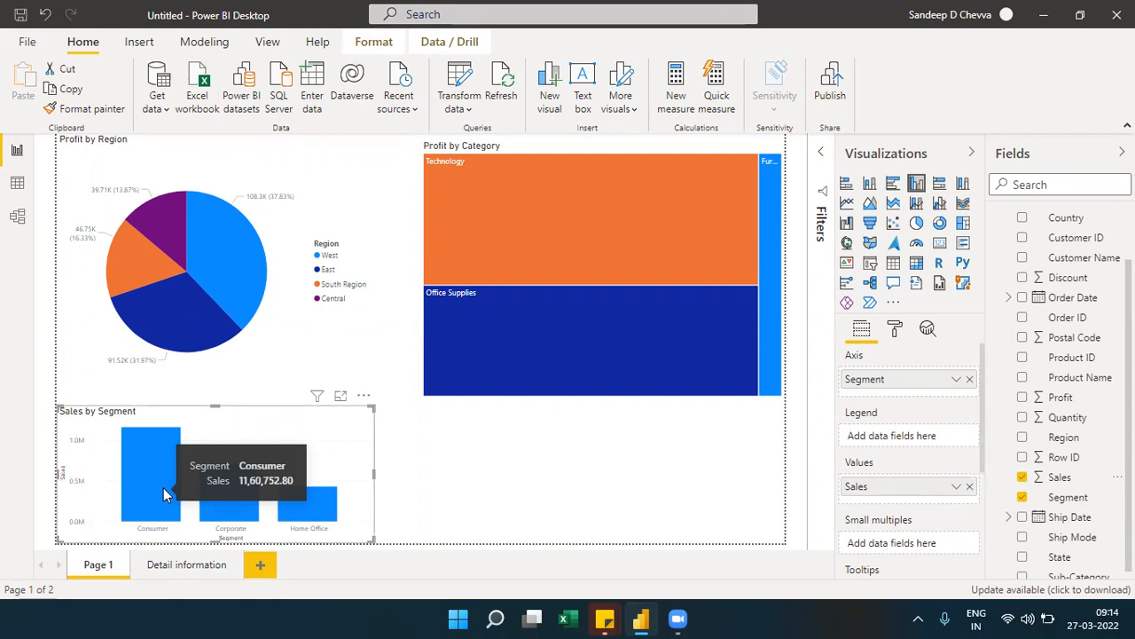
mouse_move(213, 243)
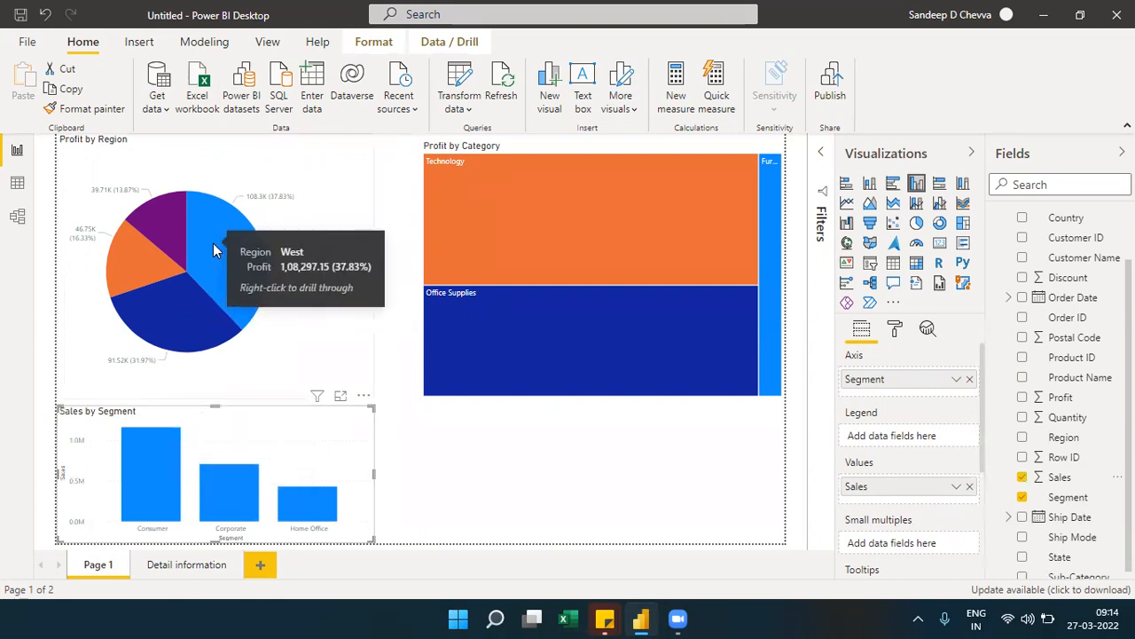
mouse_move(163, 468)
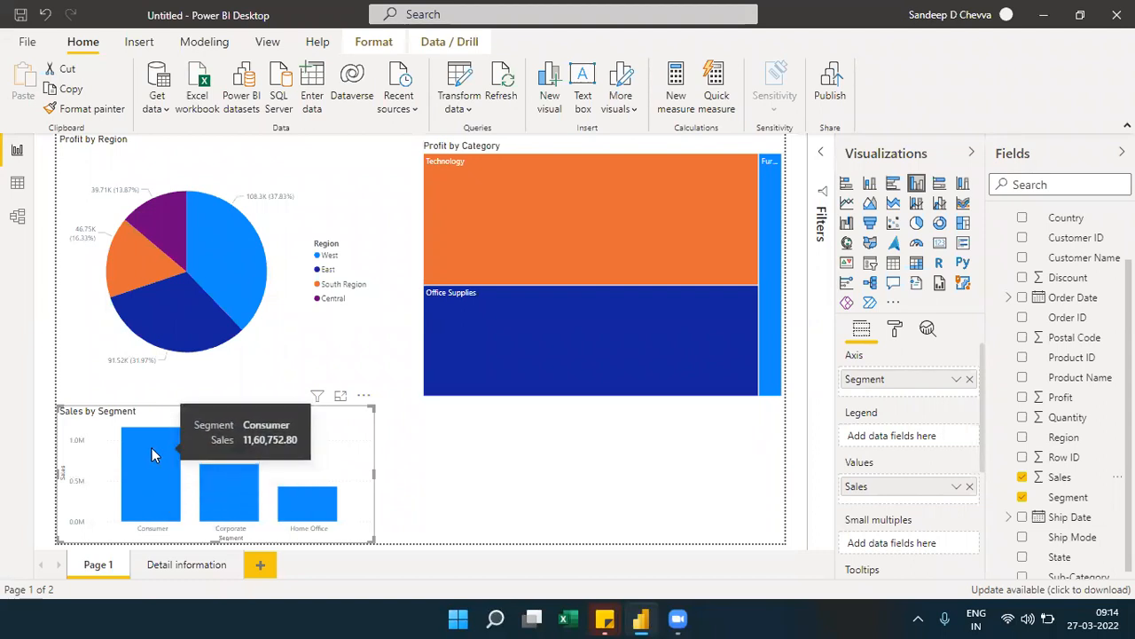
- Add Segment to the drill-through fields of the Detail information page, below Category and Region
left_click(178, 573)
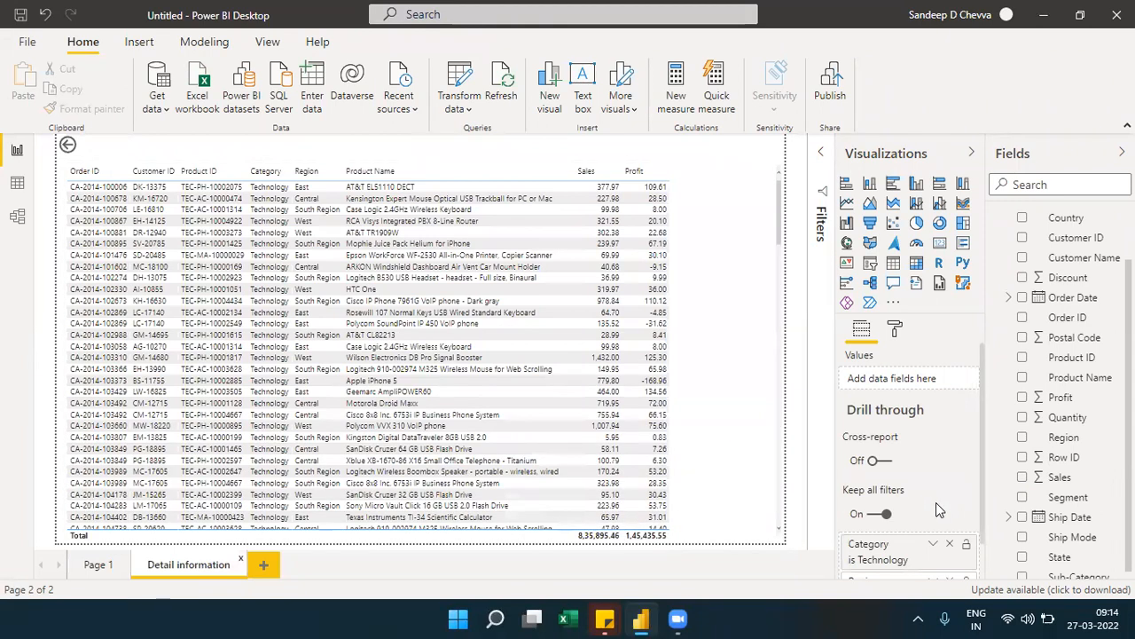
scroll(982, 561, "down", 1)
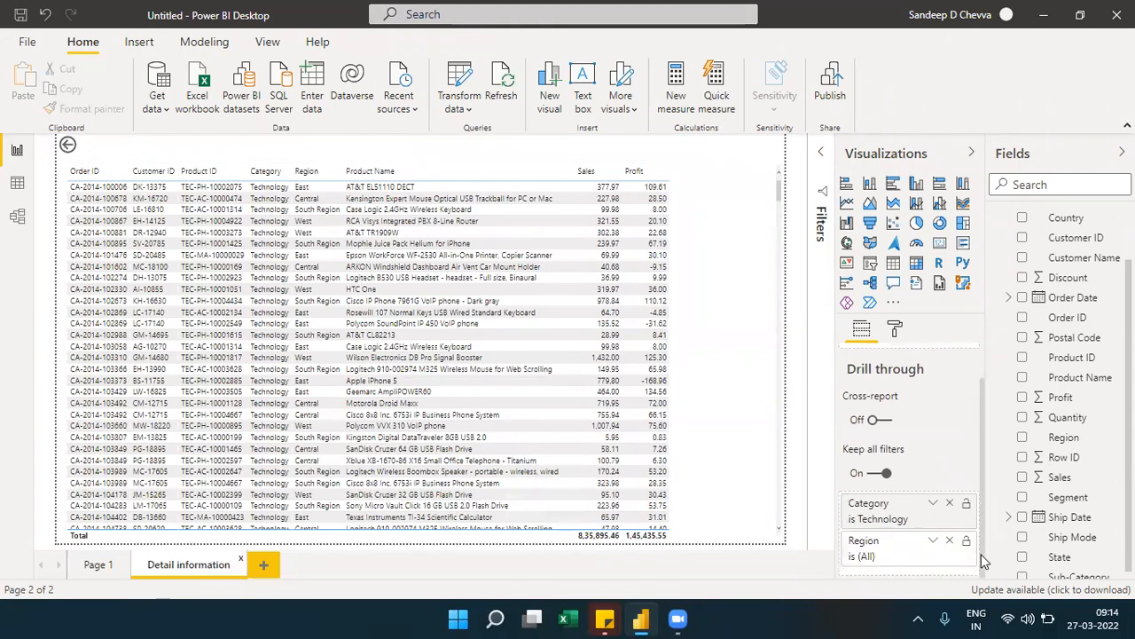
left_click_drag(1075, 510, 938, 573)
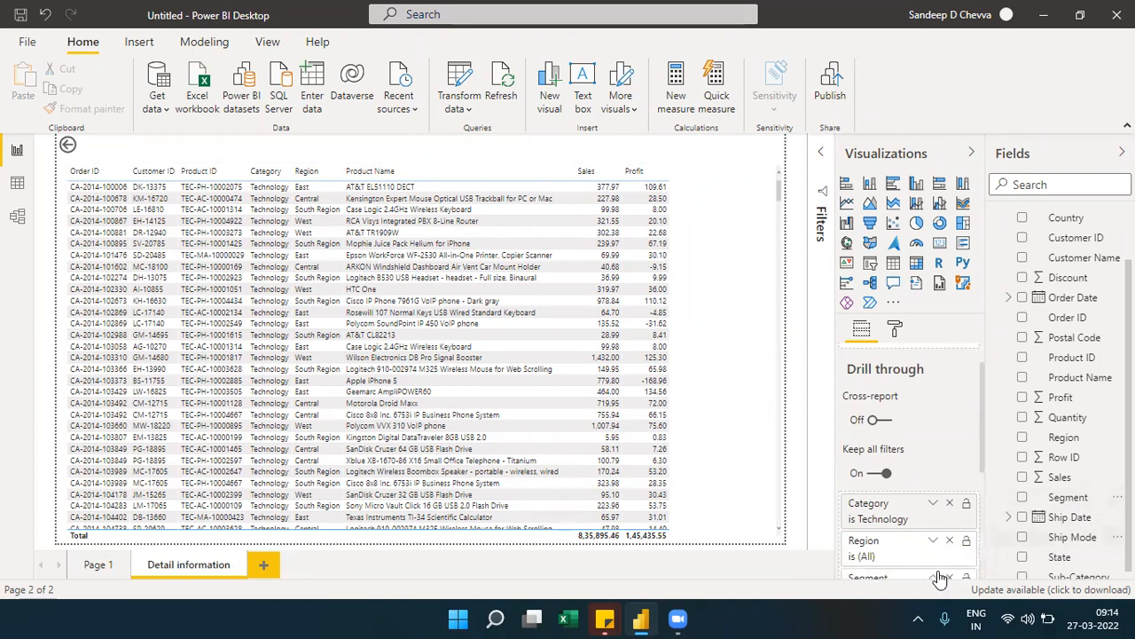
- Drill through from the Home Office column of Page 1's Sales by Segment chart to the Detail information page
left_click(107, 571)
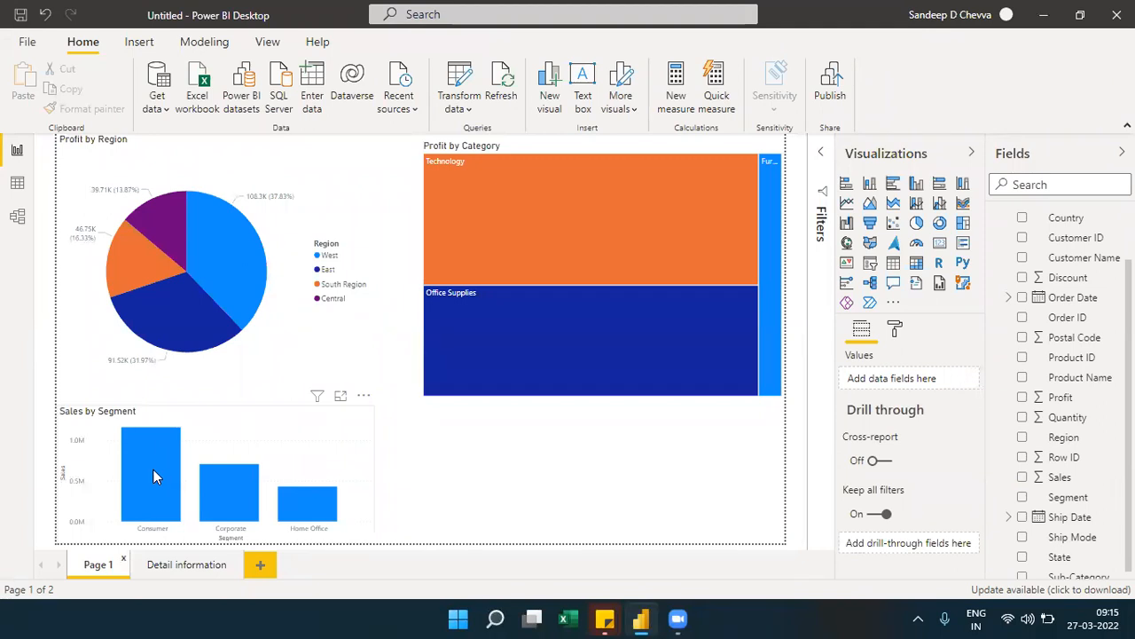
right_click(302, 499)
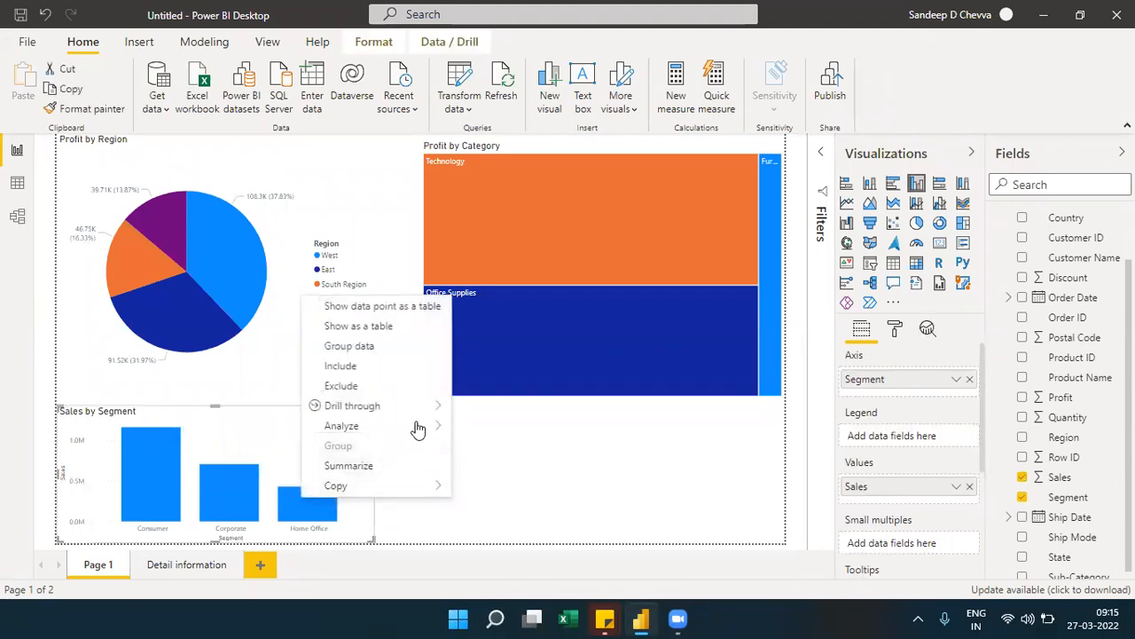
mouse_move(437, 413)
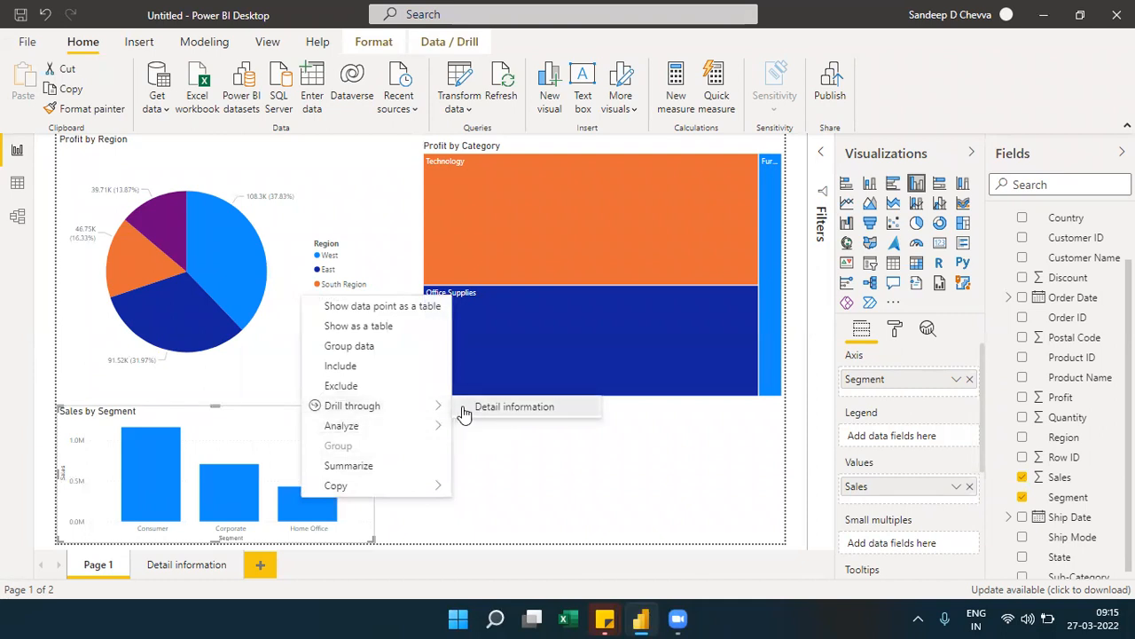
left_click(512, 407)
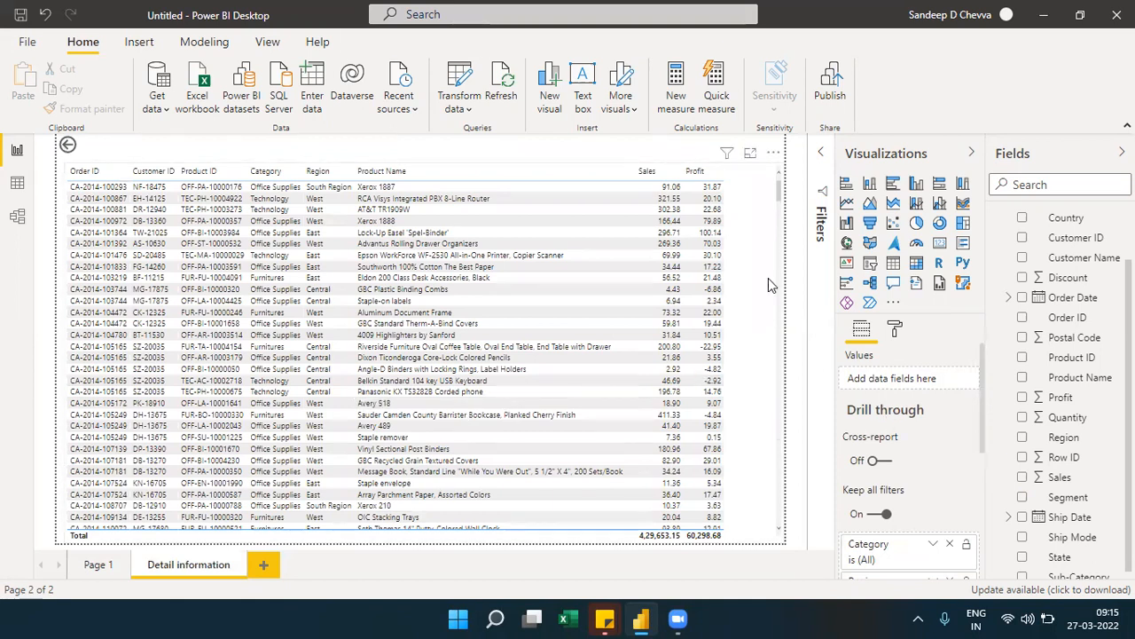
- Insert a Segment column between Region and Product Name in the order table, and use the back button to return to Page 1
left_click(770, 284)
left_click_drag(1075, 505, 934, 487)
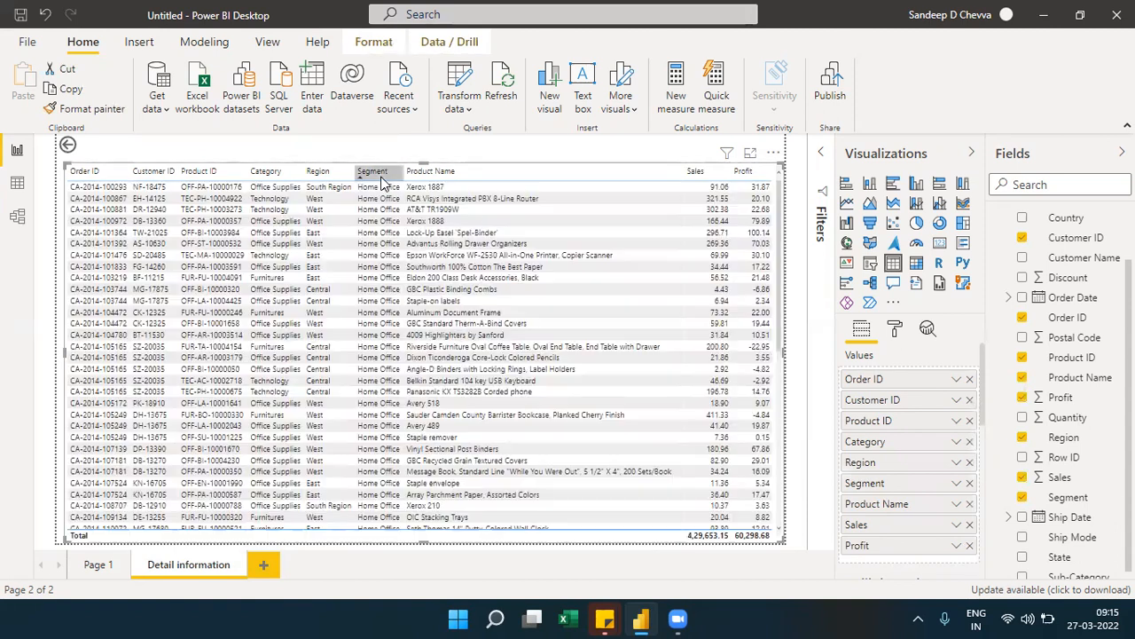
left_click(67, 147, "ctrl")
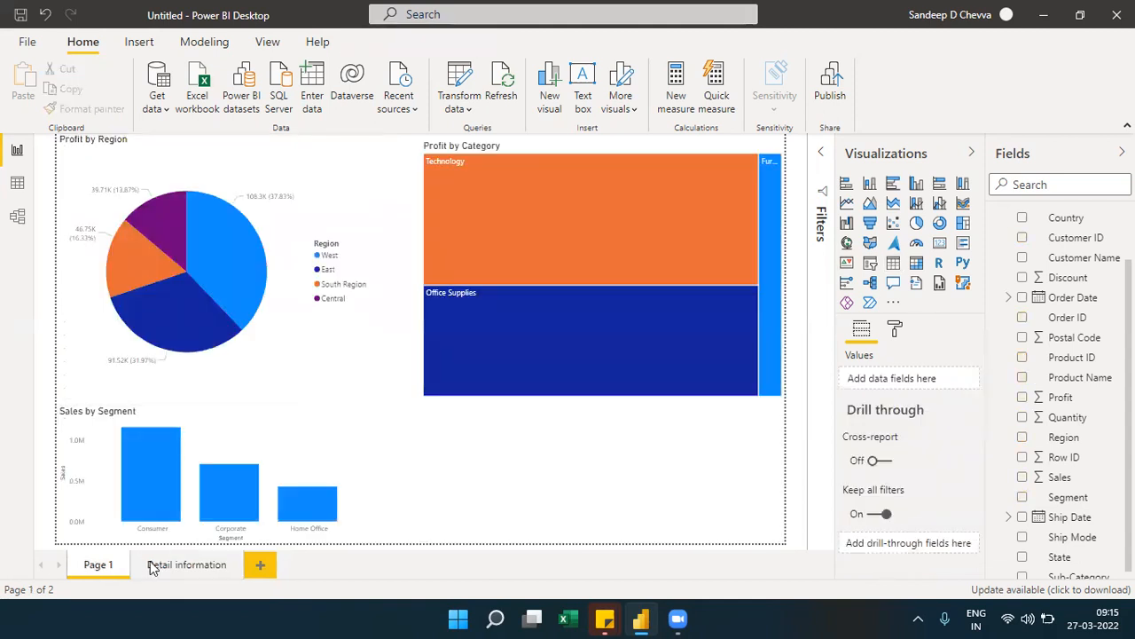
- Add a new report page with a clustered column chart enlarged across most of the page width
left_click(175, 569)
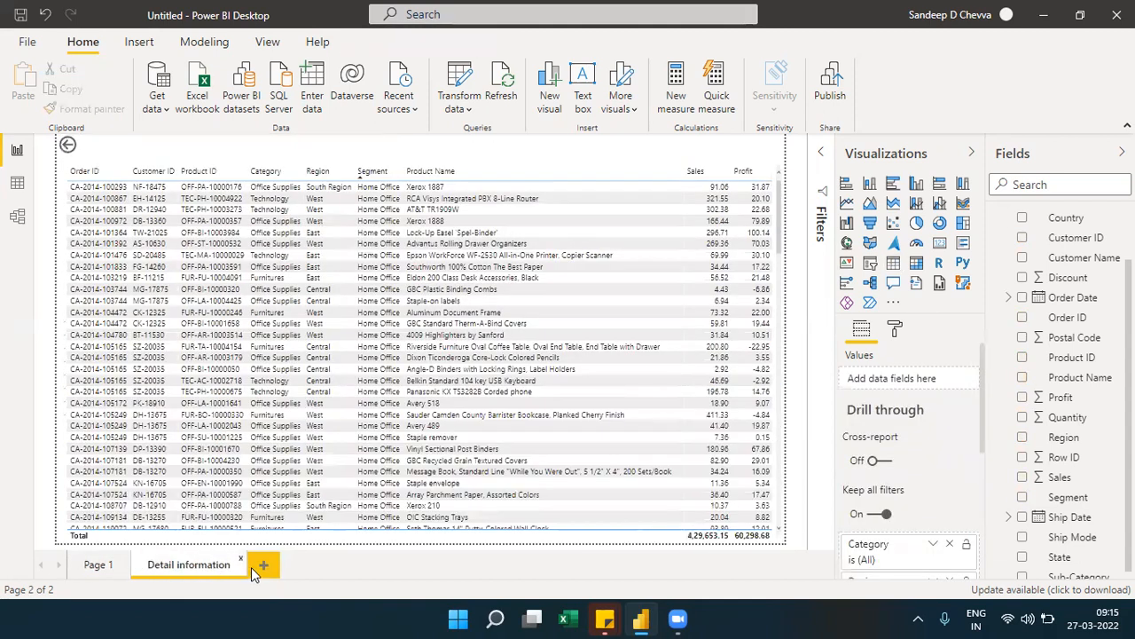
left_click(263, 565)
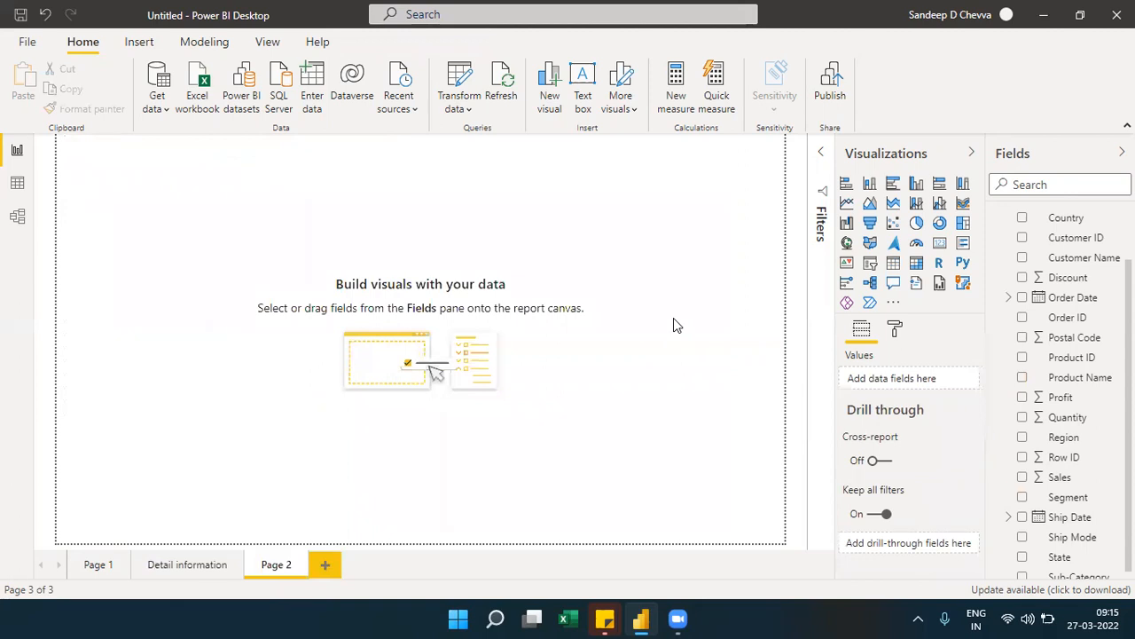
left_click(916, 183)
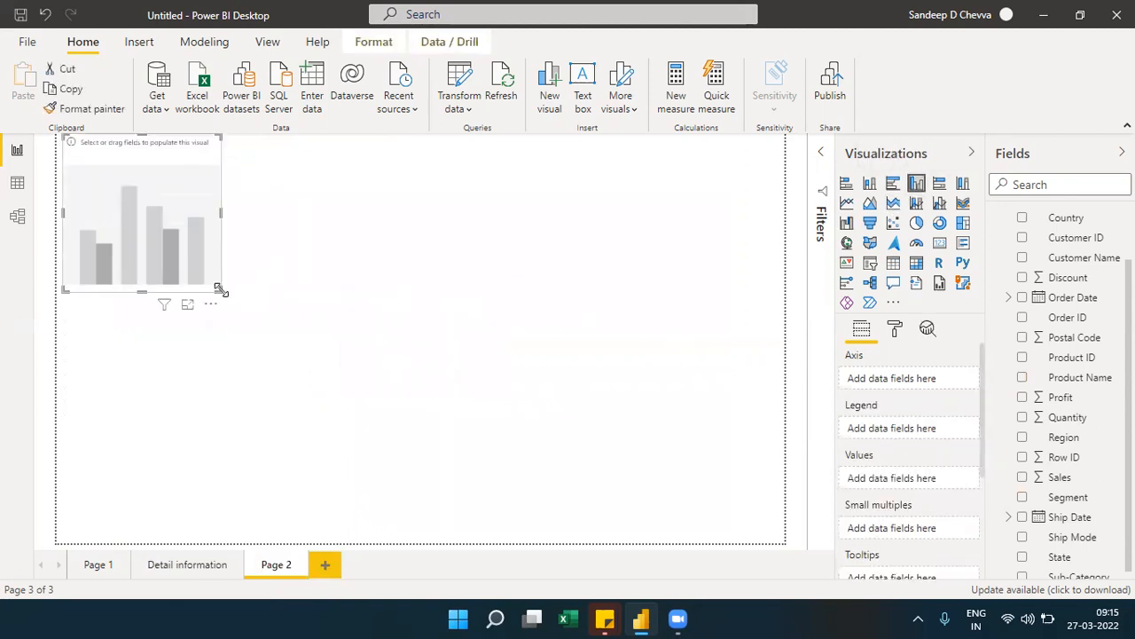
left_click_drag(220, 289, 450, 448)
left_click_drag(394, 407, 467, 408)
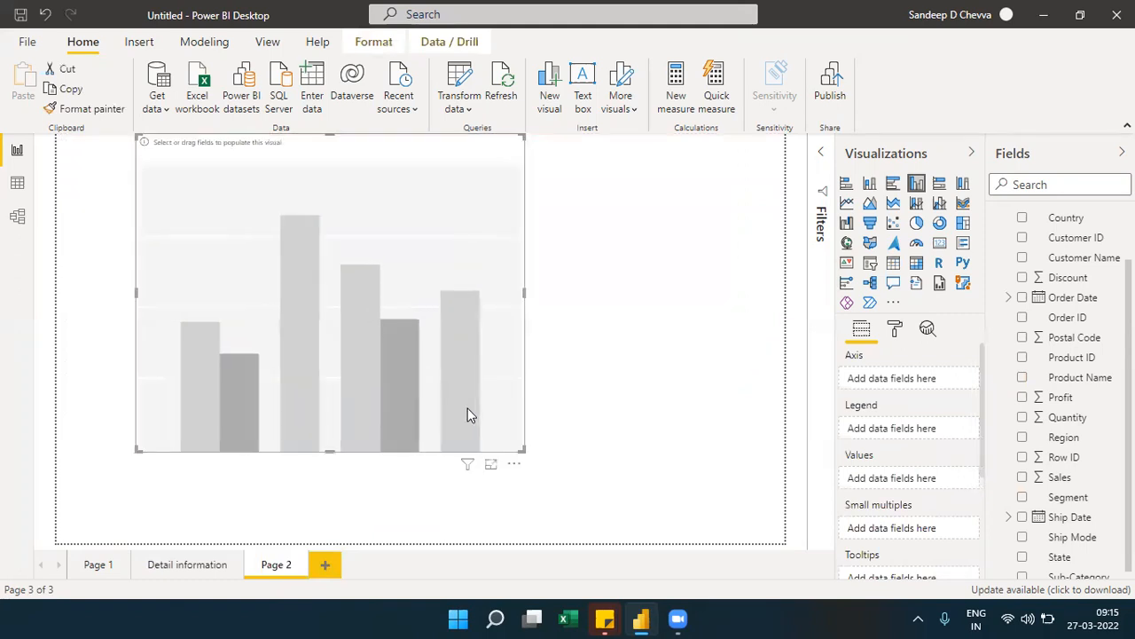
left_click_drag(524, 451, 709, 399)
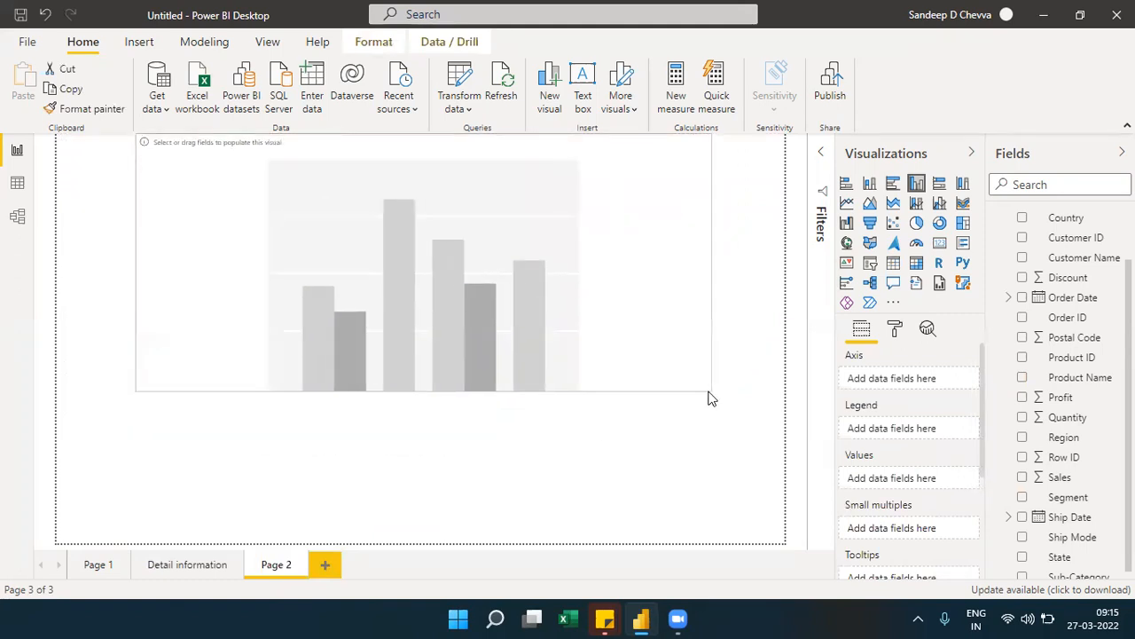
- Put Category above Sub-Category on the chart's axis with Profit as values, and move the chart slightly down the page
left_click_drag(1076, 578, 912, 380)
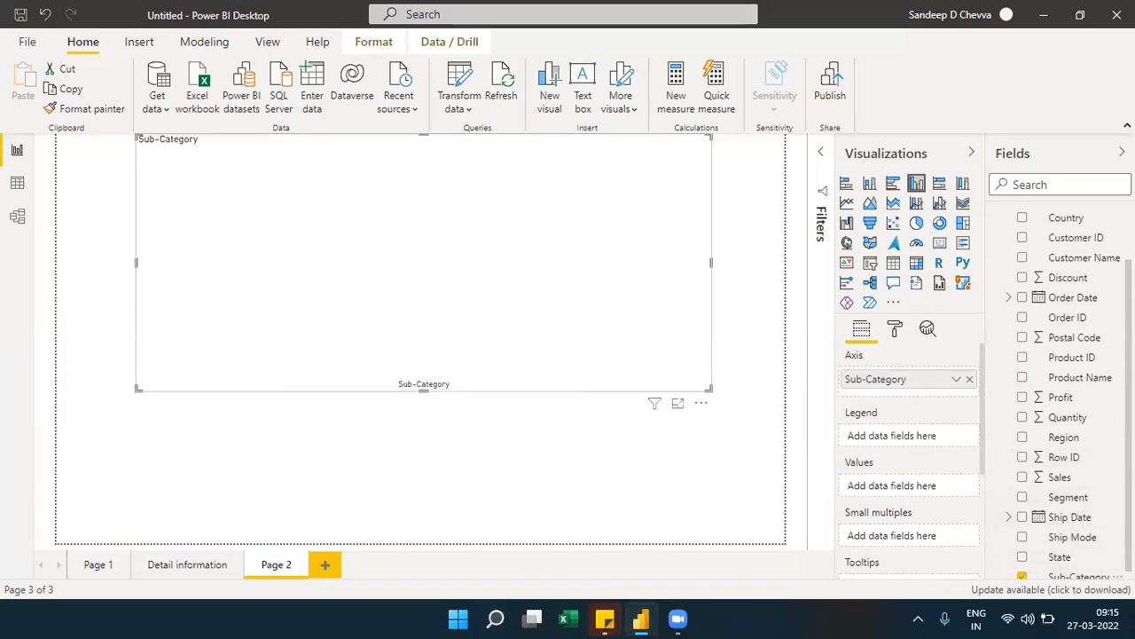
scroll(1011, 222, "up", 2)
left_click_drag(1076, 241, 935, 384)
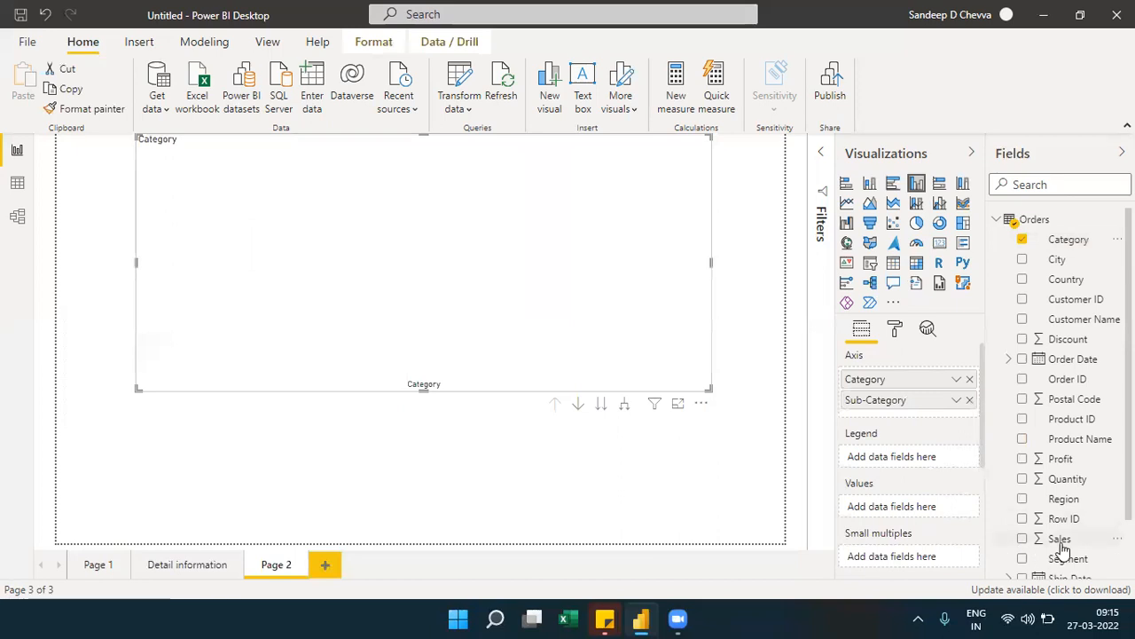
left_click_drag(1061, 458, 905, 514)
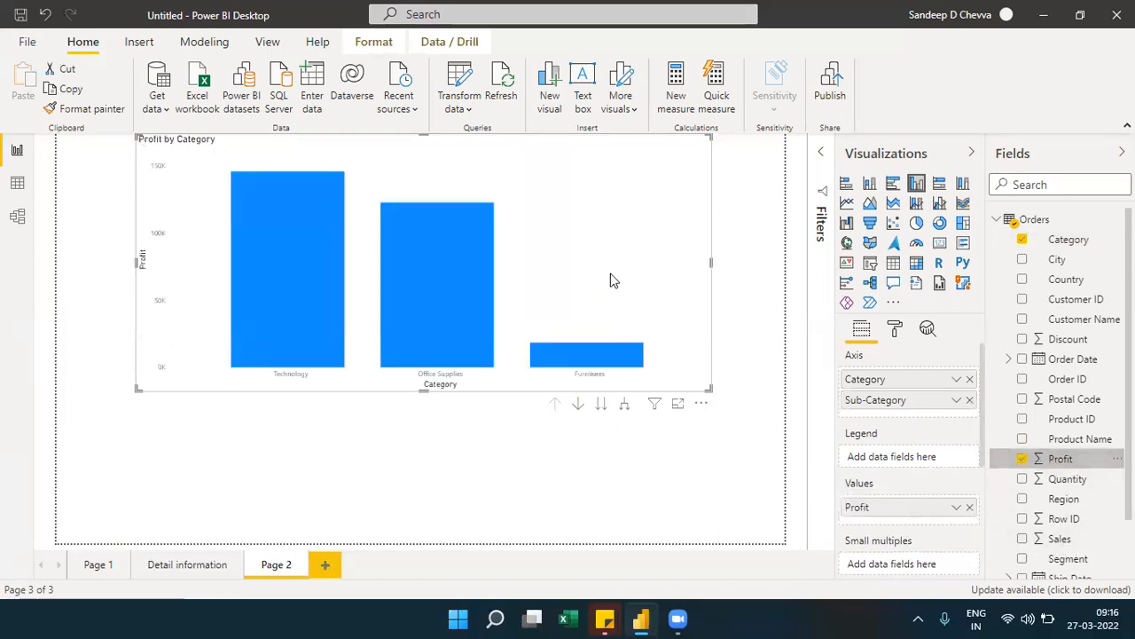
left_click_drag(632, 255, 634, 305)
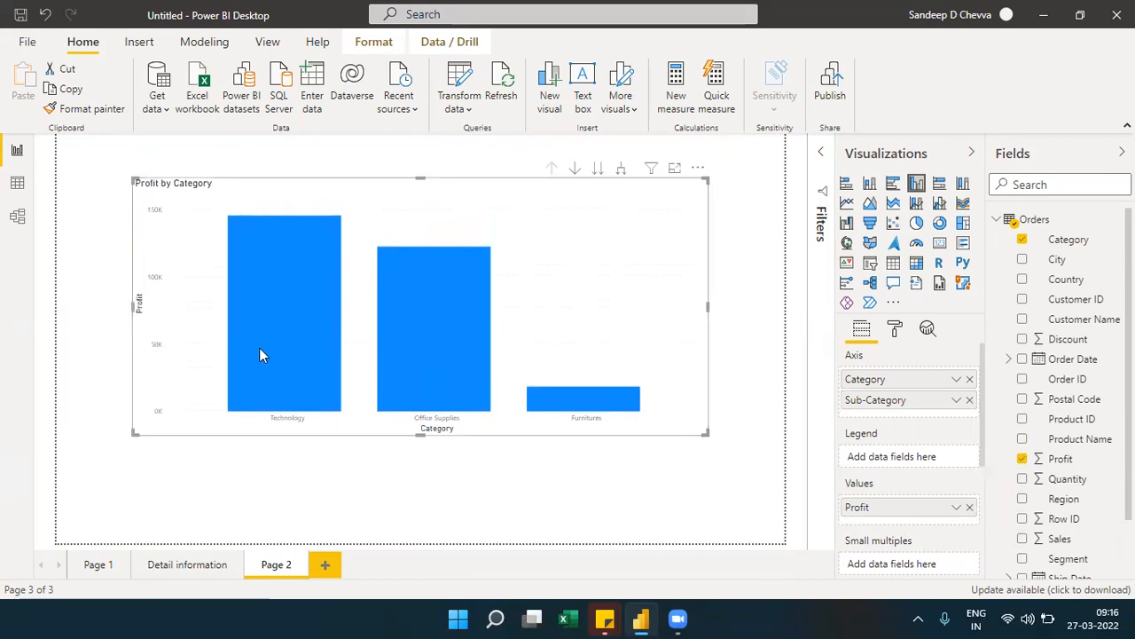
- Review the Page 1 charts, and return to Page 2's Profit by Category column chart
left_click(88, 576)
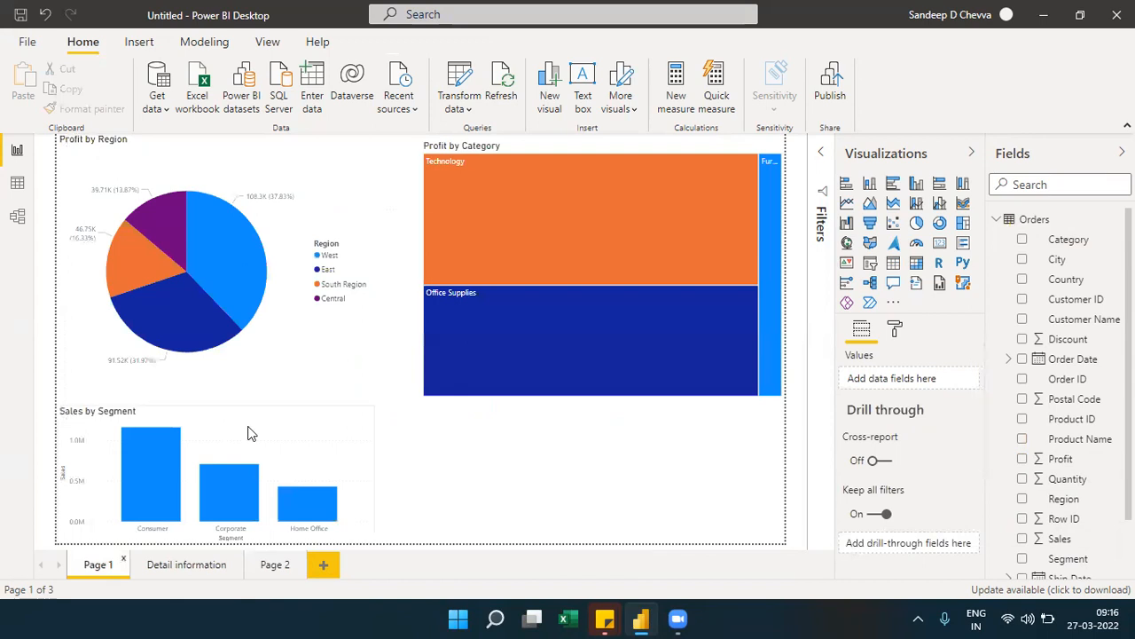
left_click(273, 573)
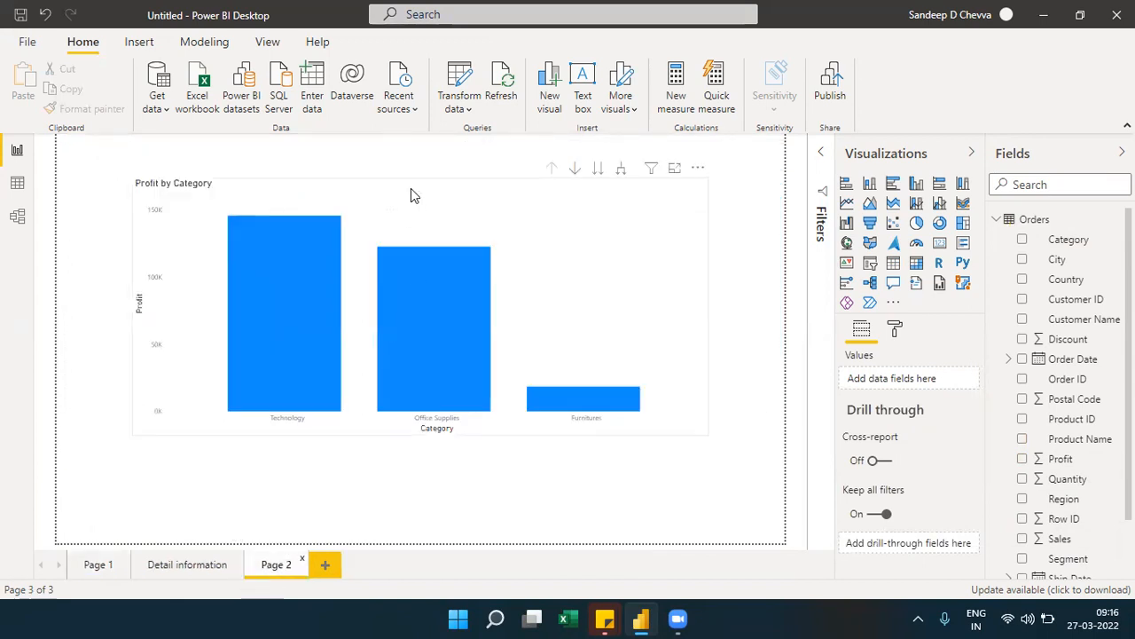
left_click(411, 189)
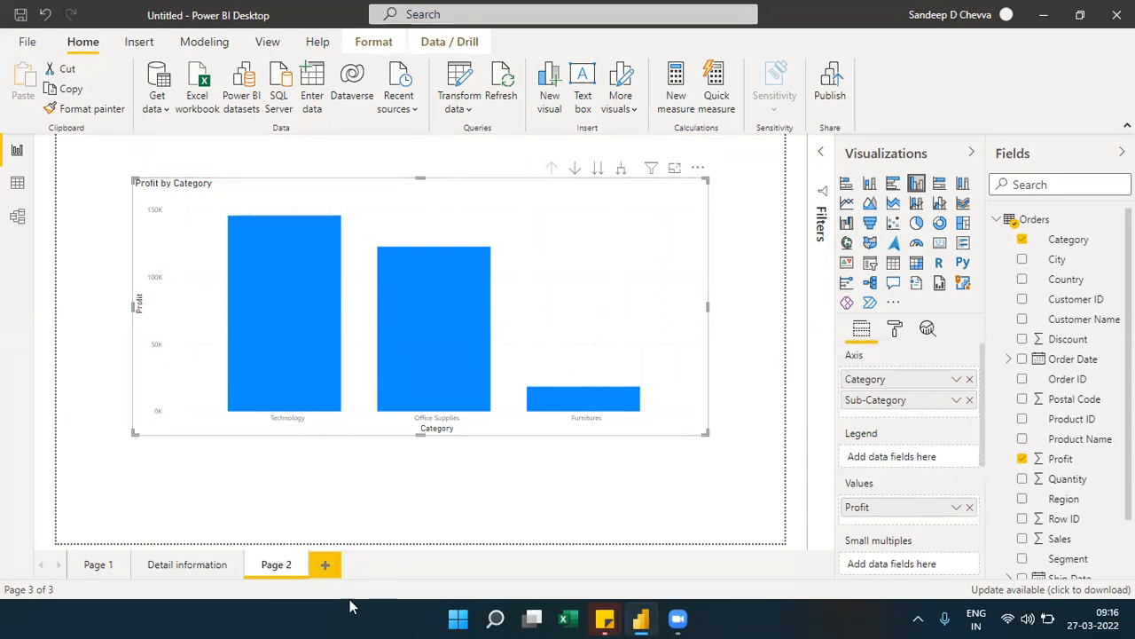
- Rename Page 2 as Category Detail
double_click(280, 567)
type("Ca")
type("tegory Detail")
left_click(326, 523)
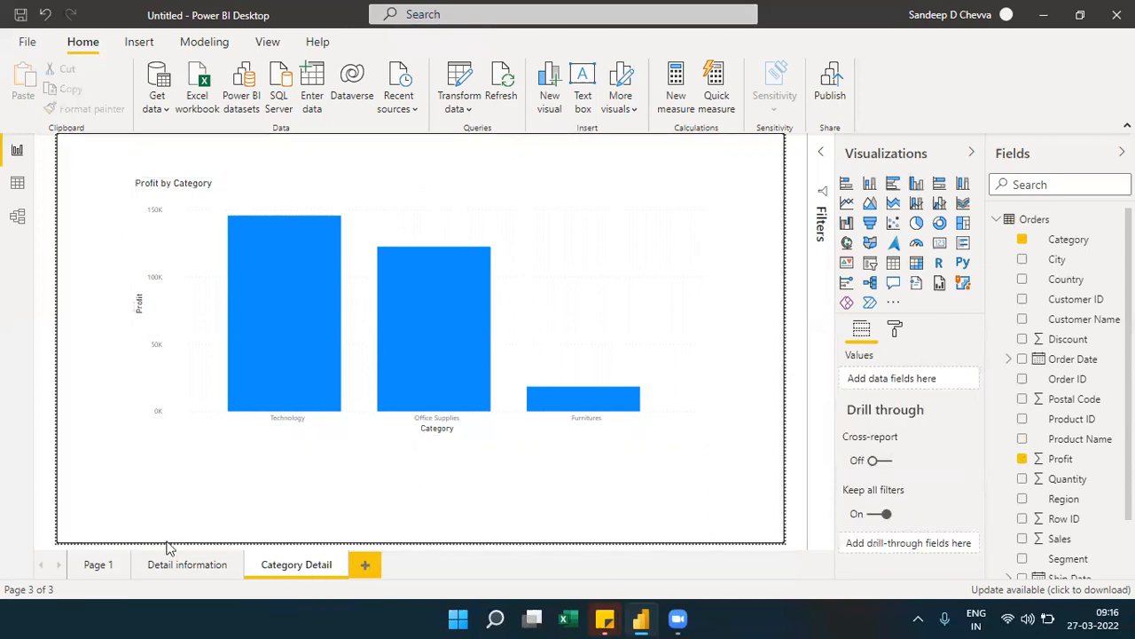
- Check which drill-through pages the West slice of Page 1's Profit by Region pie chart offers
left_click(92, 567)
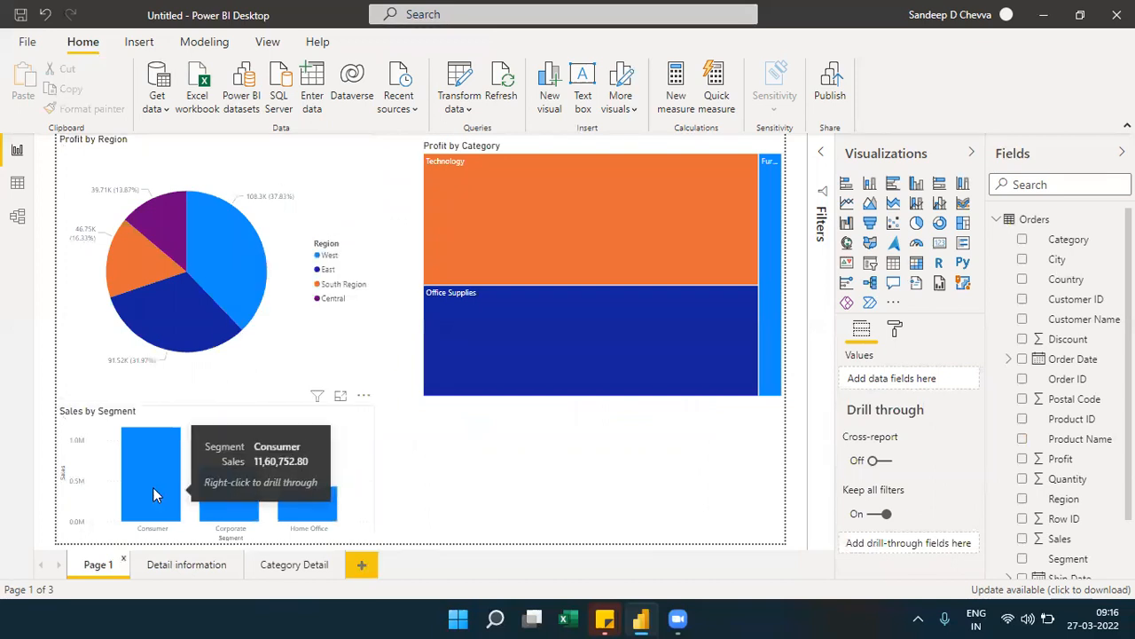
right_click(240, 265)
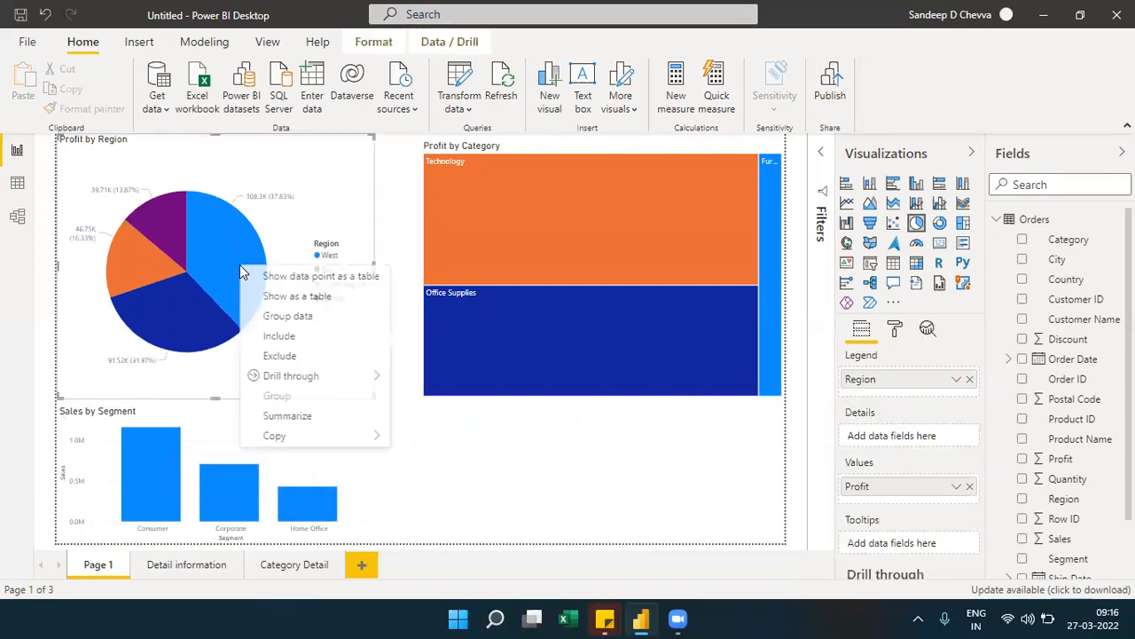
mouse_move(375, 379)
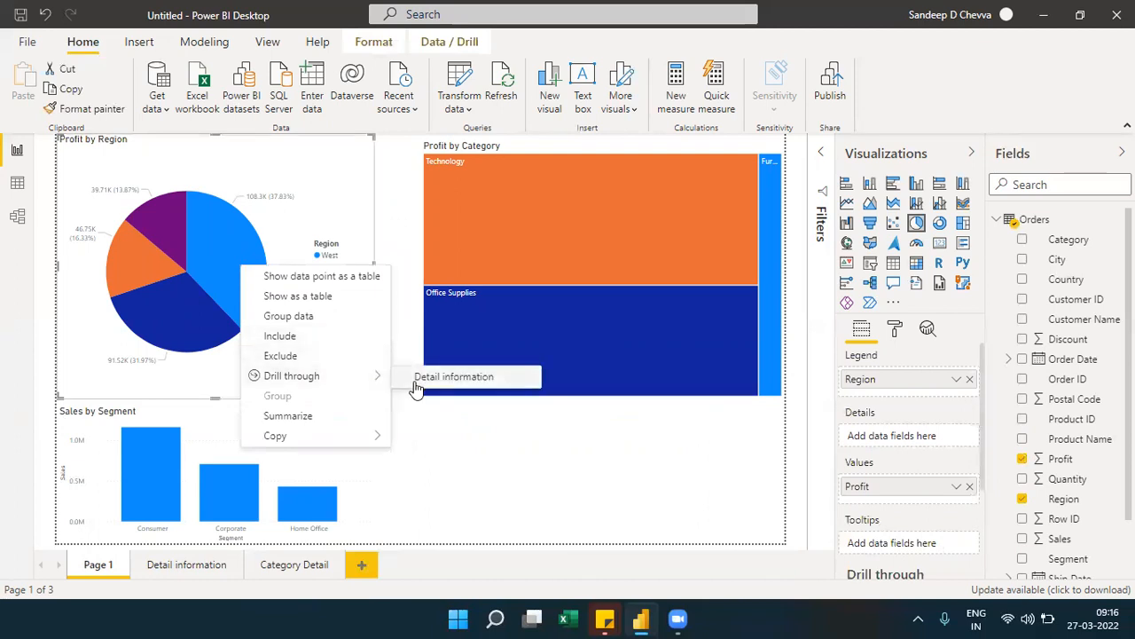
left_click(422, 468)
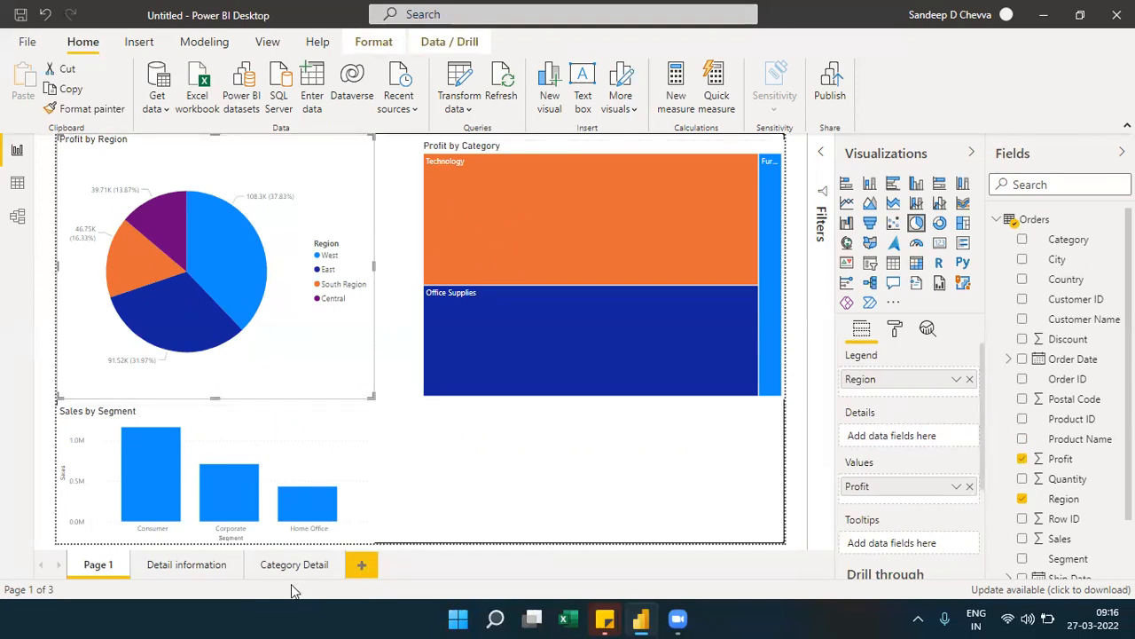
- Set Category as the drill-through field of the Category Detail page
left_click(303, 565)
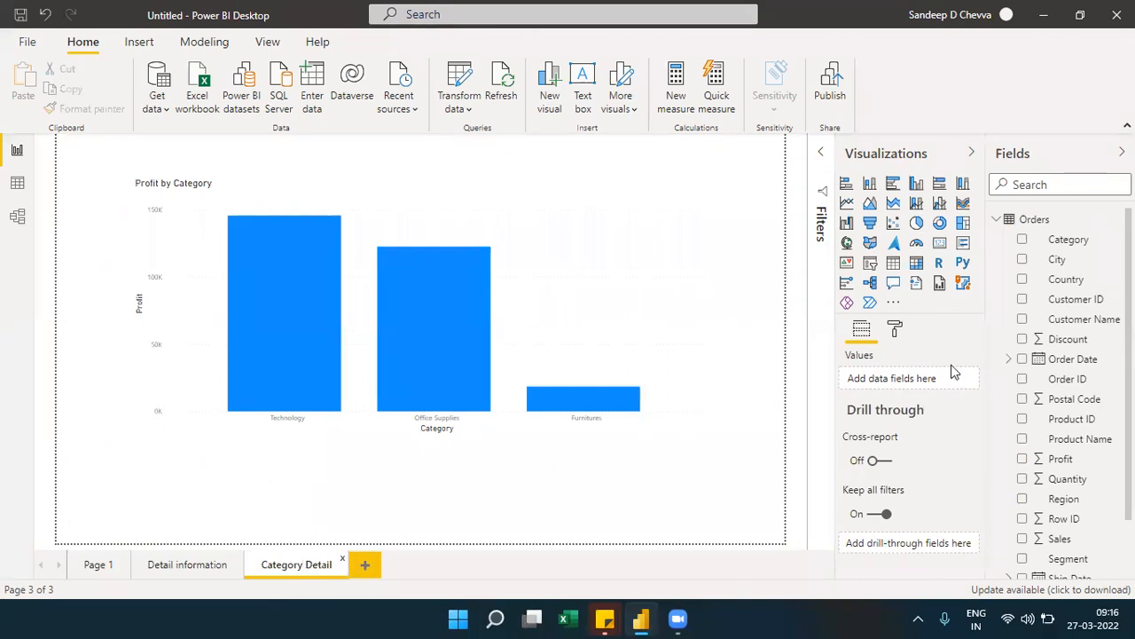
left_click_drag(1061, 249, 928, 546)
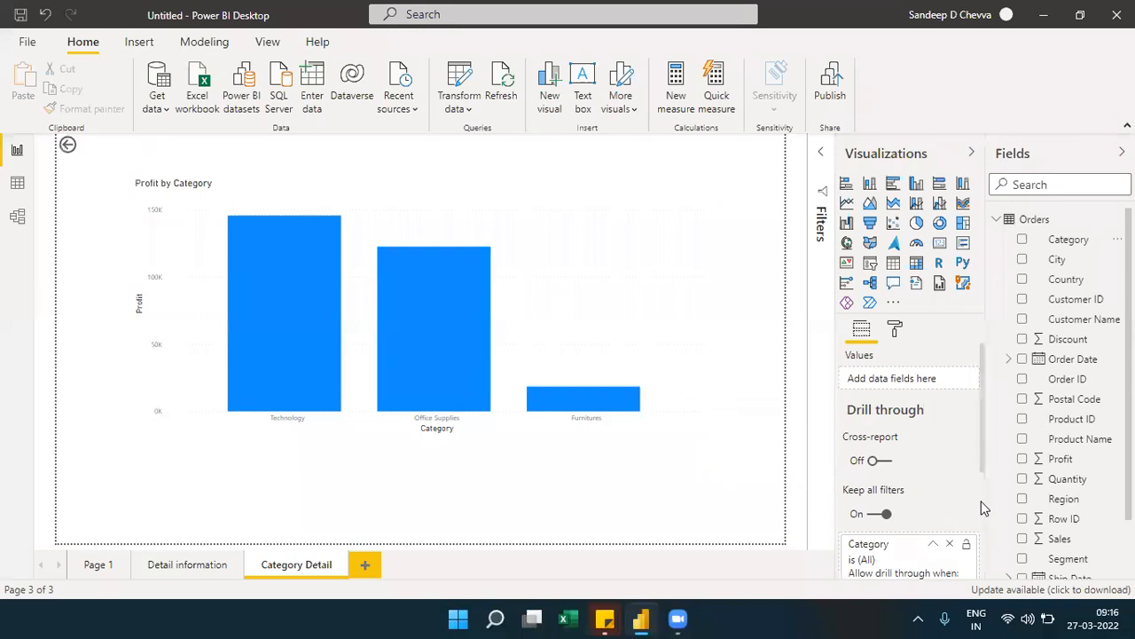
- Examine the drill-through pages offered by the West slice and the Consumer column on Page 1
left_click(101, 568)
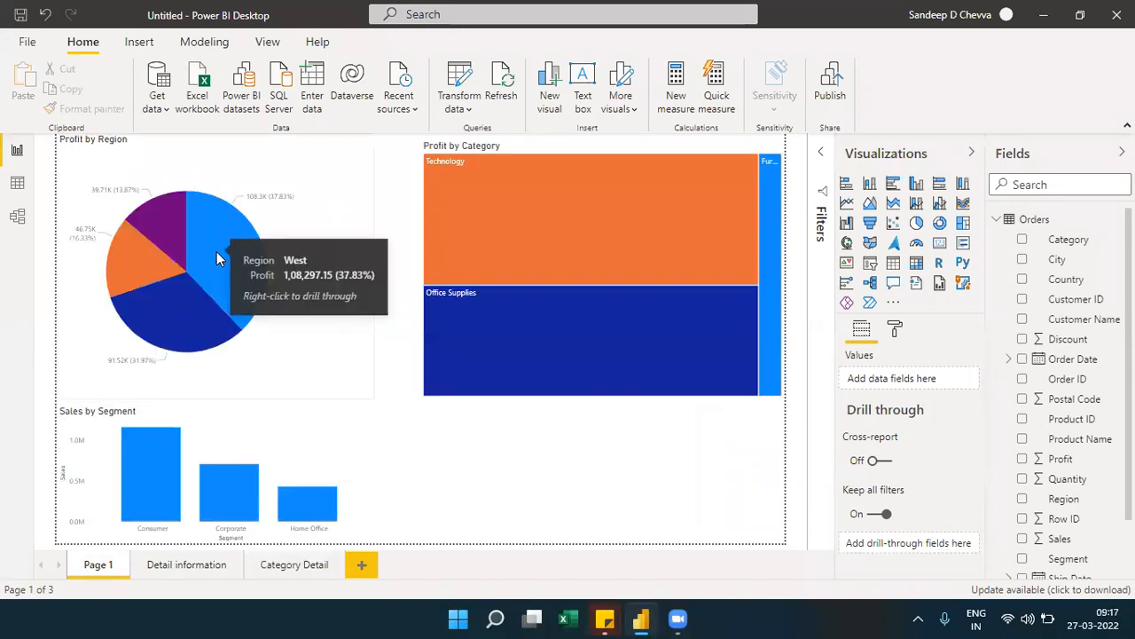
right_click(217, 253)
mouse_move(298, 364)
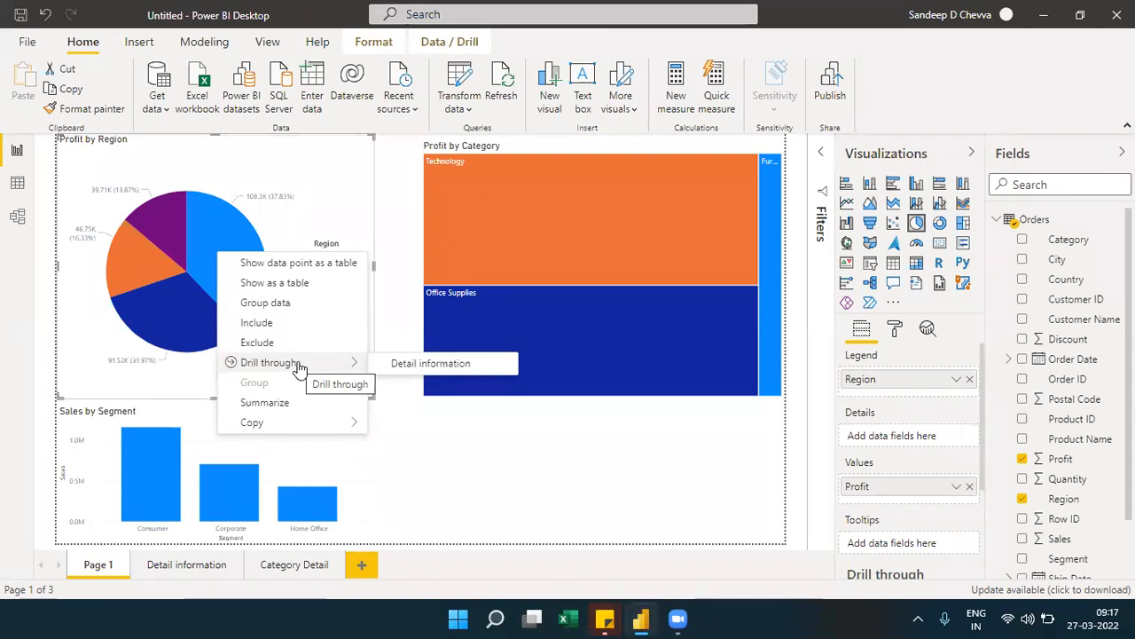
left_click(141, 485)
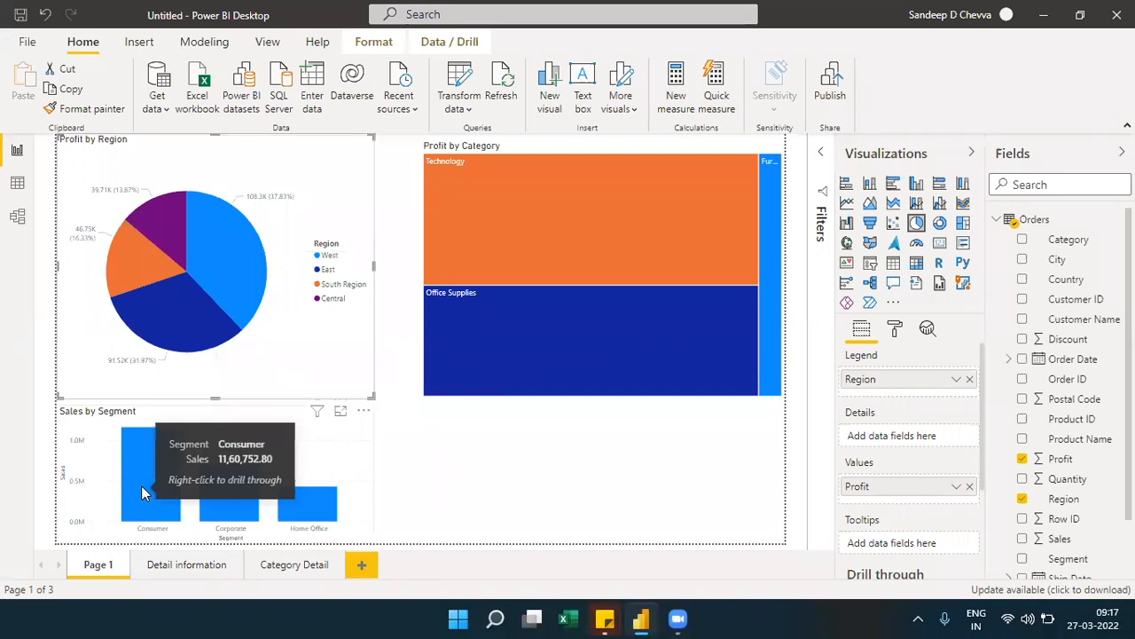
left_click_drag(449, 461, 153, 477)
right_click(152, 477)
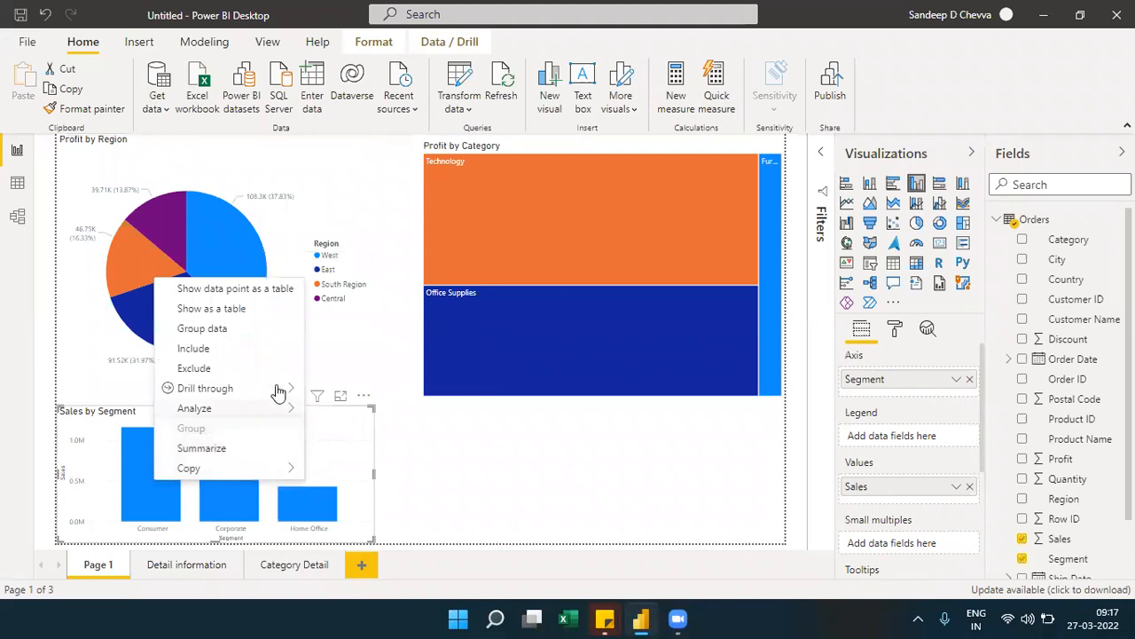
mouse_move(294, 387)
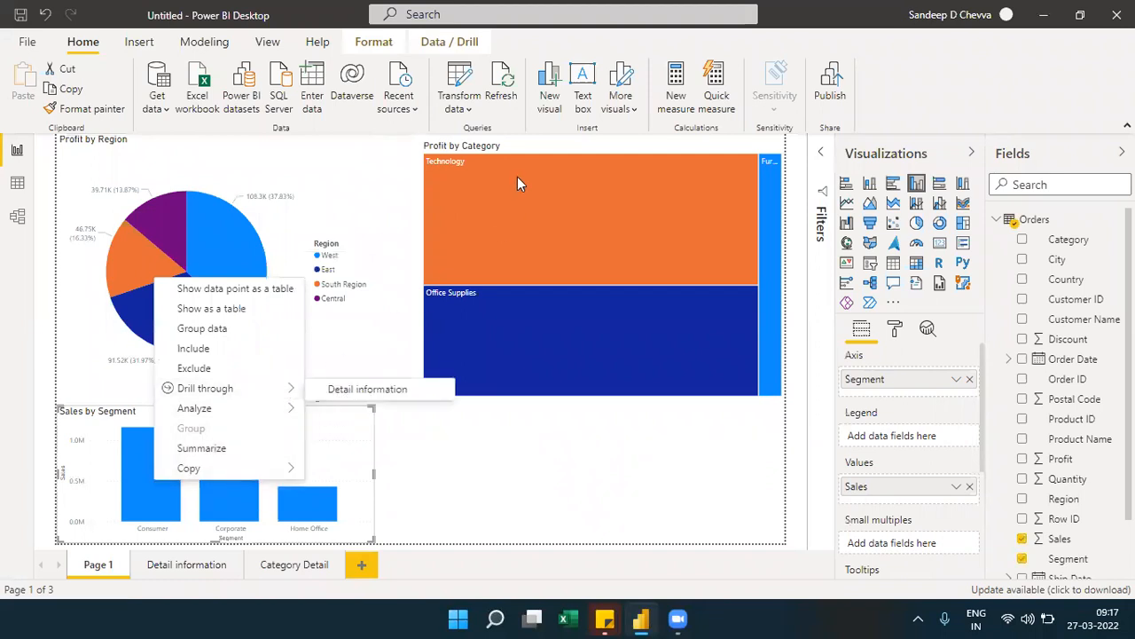
key("Escape")
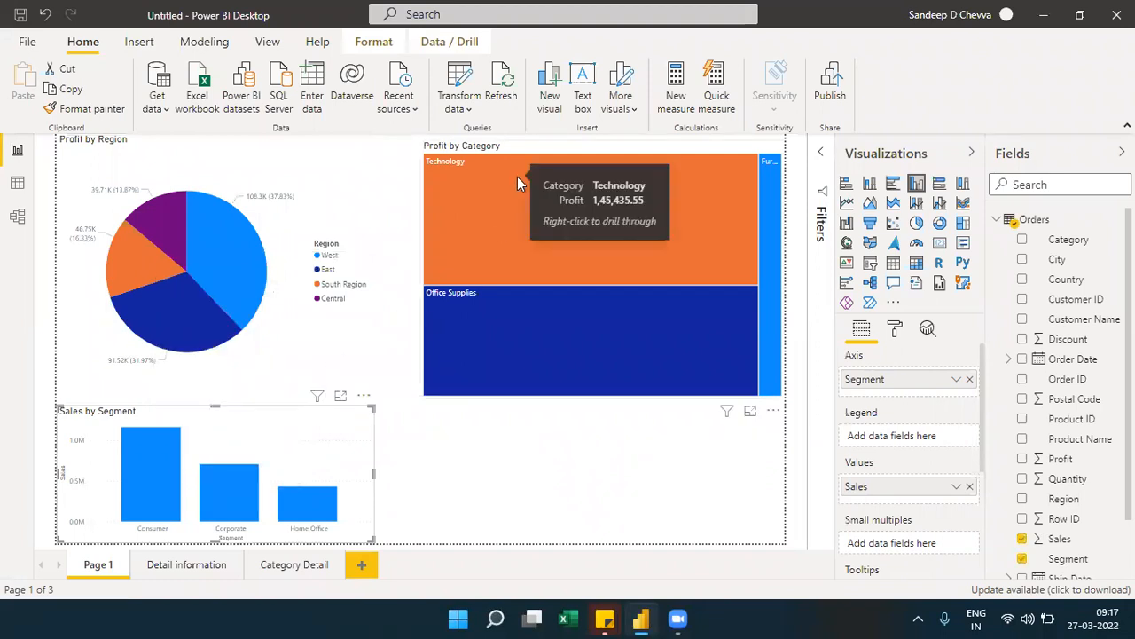
- Drill through from the treemap's Technology tile to Category Detail, and drill down on the Technology column with drill-down mode on
right_click(491, 200)
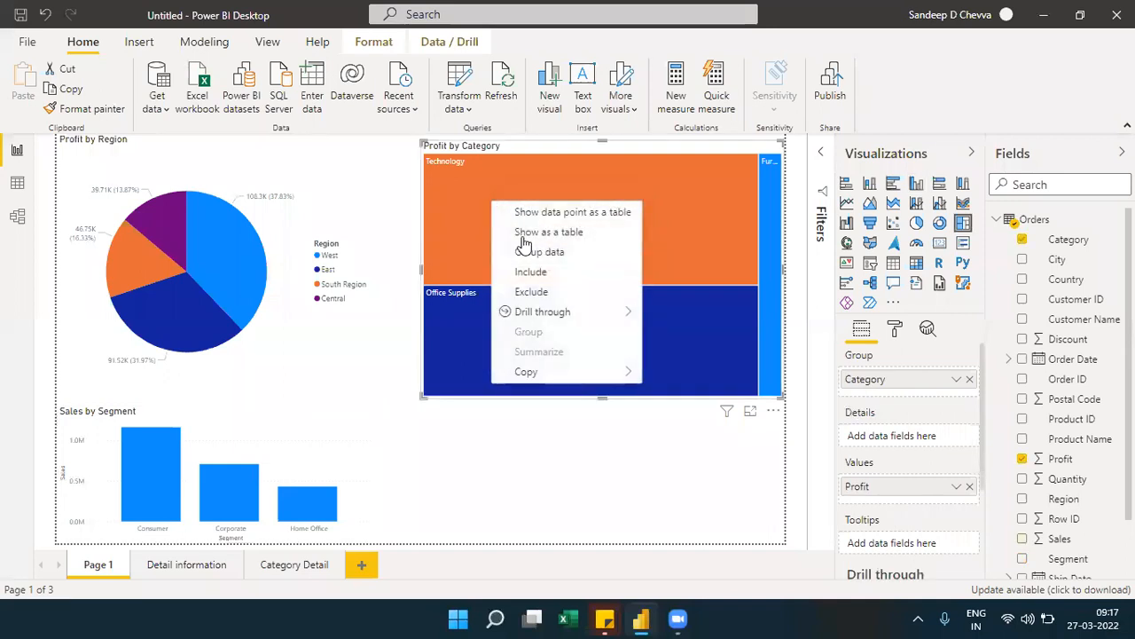
mouse_move(626, 315)
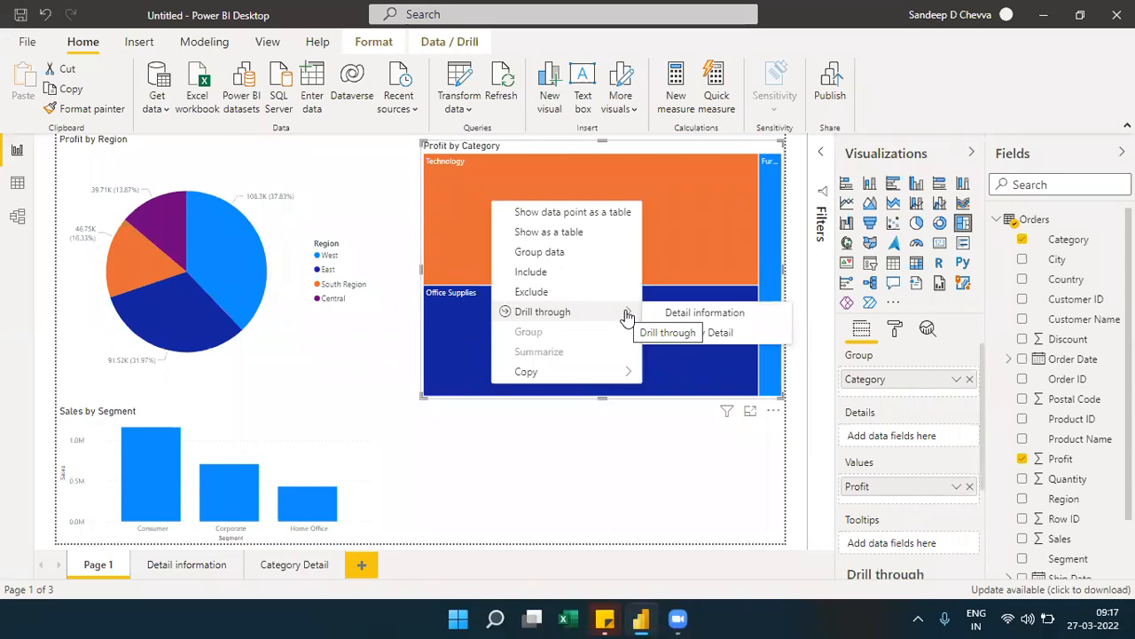
left_click(699, 333)
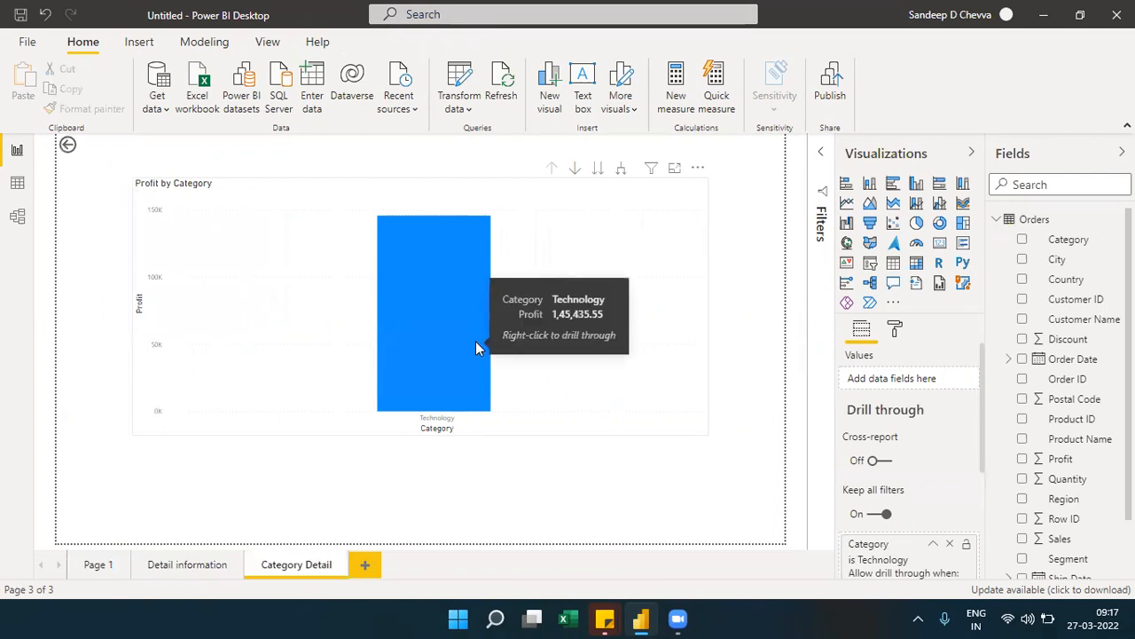
left_click(573, 170)
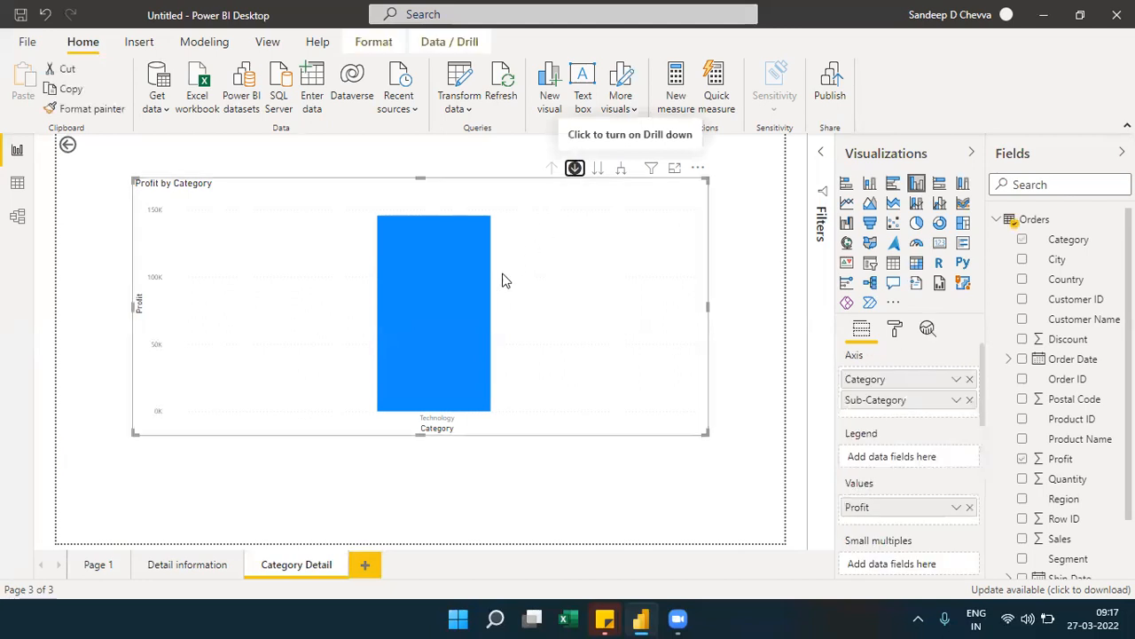
left_click(483, 301)
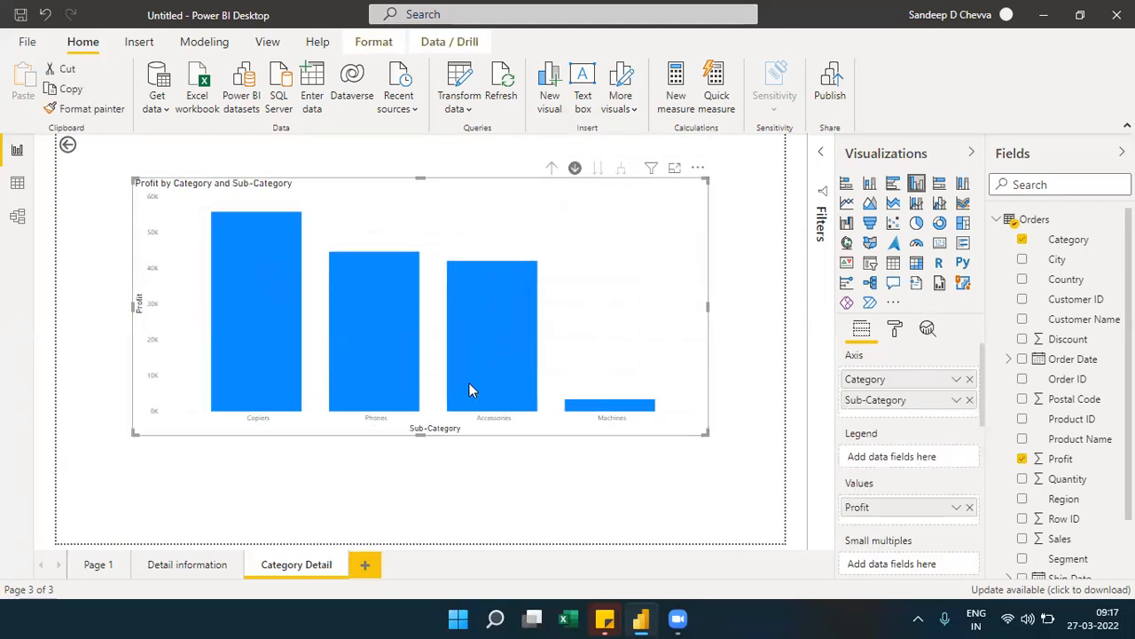
- Add Product Name below Sub-Category on the column chart's axis, and drill down into Accessories
mouse_move(295, 338)
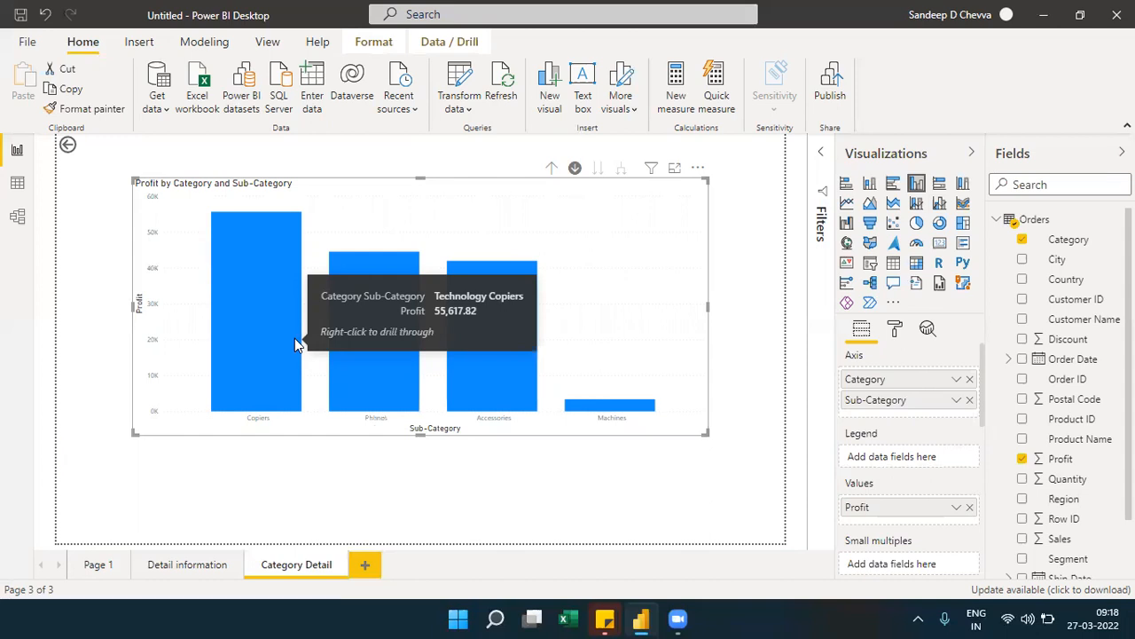
left_click_drag(1091, 444, 906, 421)
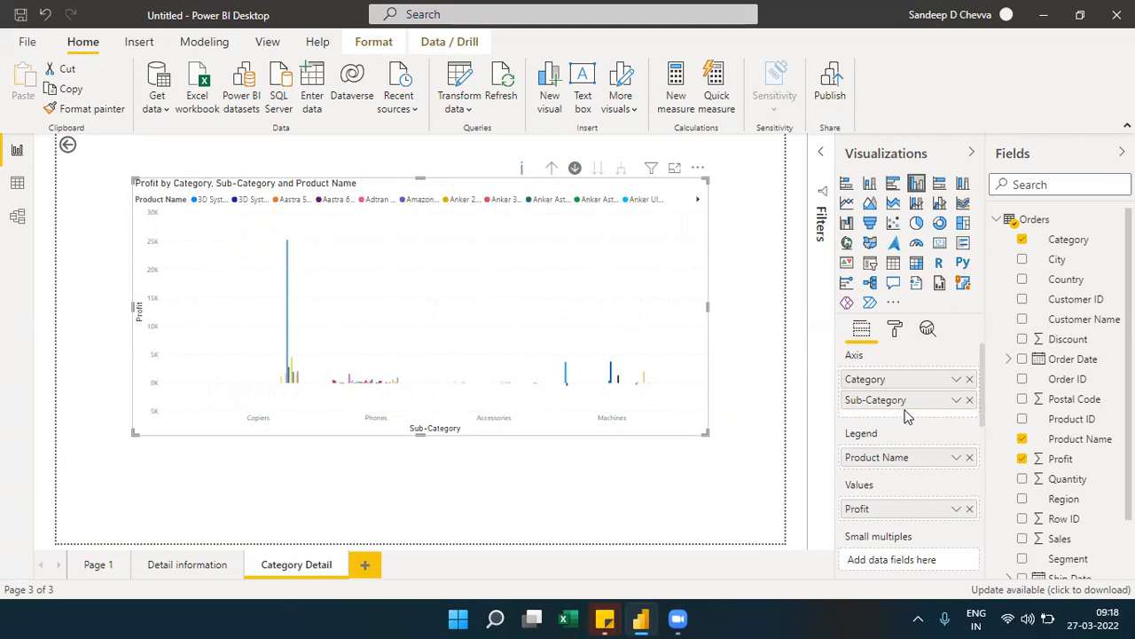
left_click(497, 358)
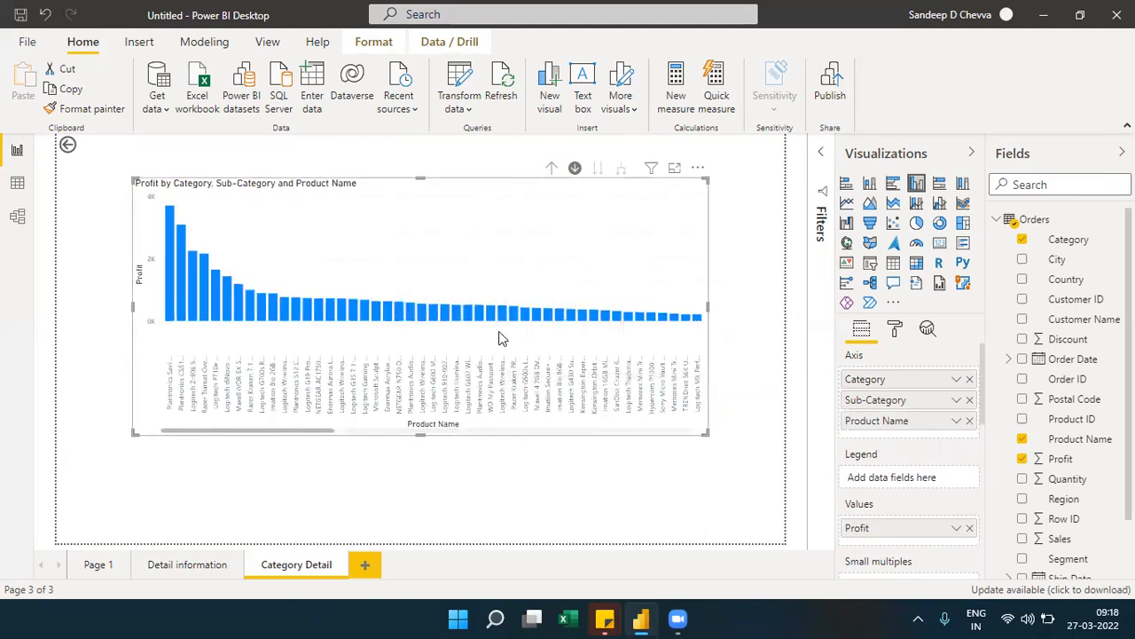
- Drill the chart back up to the Category level, and return to Page 1 with the page's back button
left_click(552, 170)
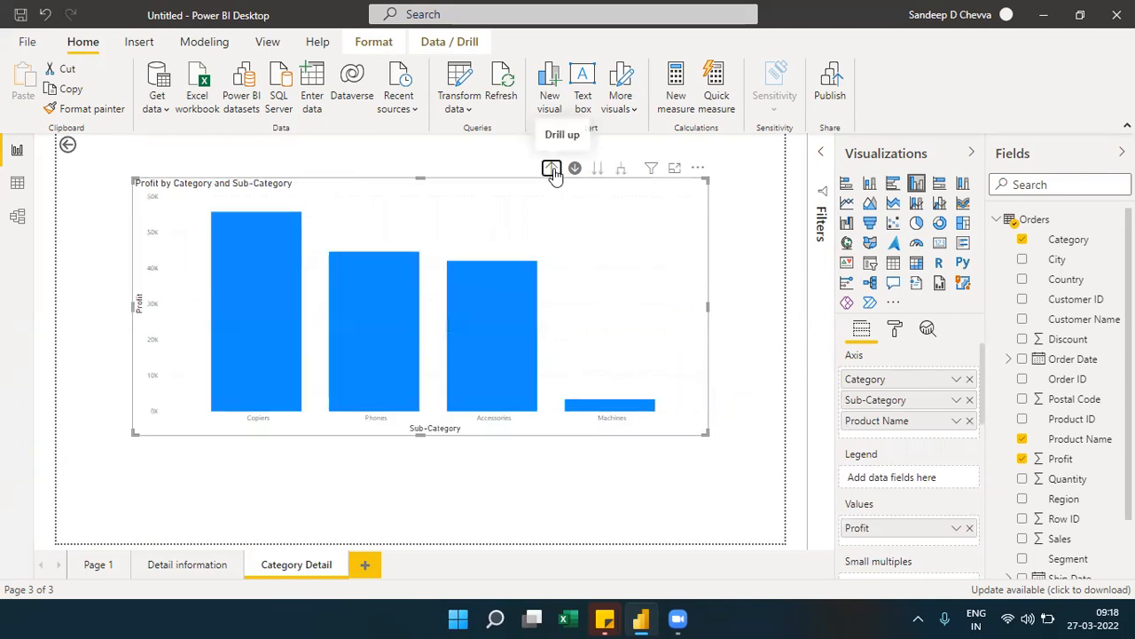
left_click(551, 171)
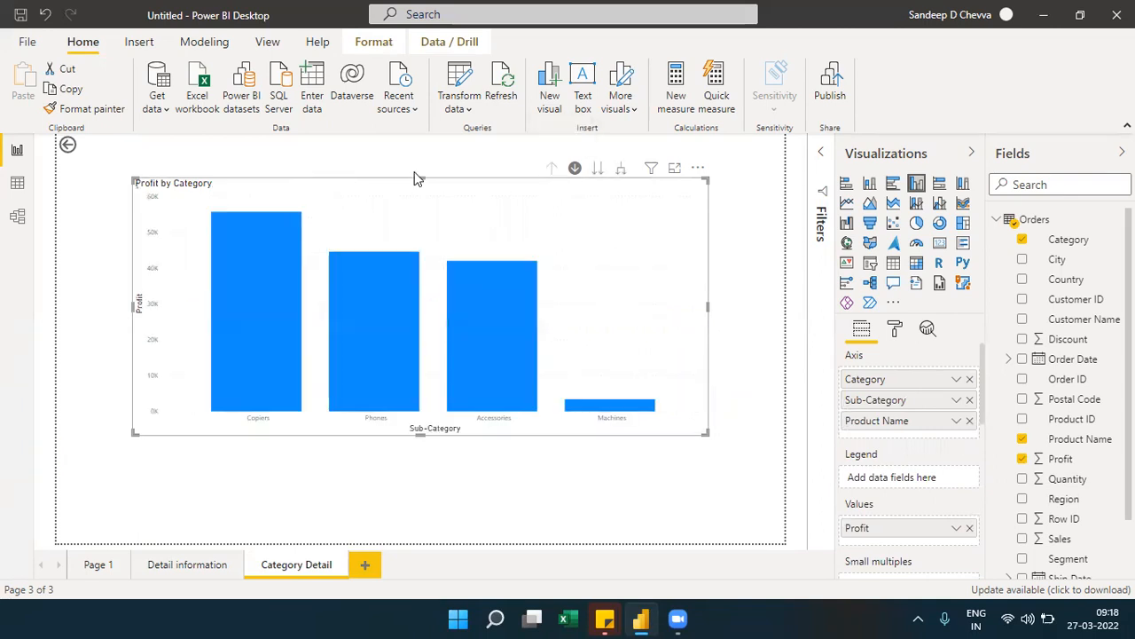
left_click(70, 147, "ctrl")
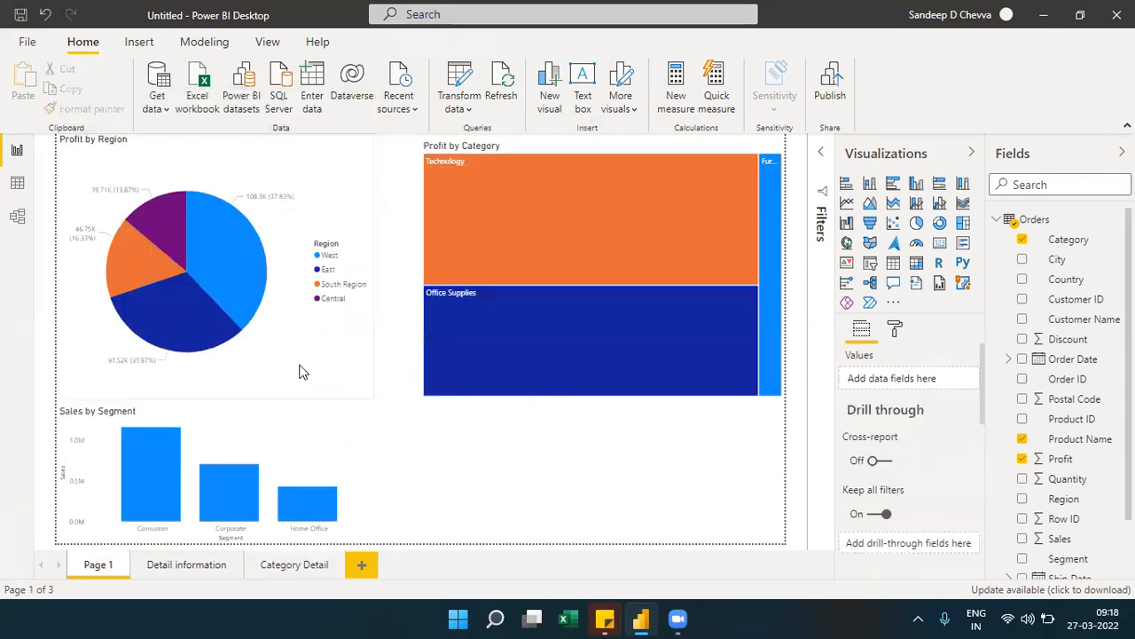
- Drill through from the Furnitures tile to Category Detail, and drill down through Chairs to its product names
right_click(771, 250)
mouse_move(829, 365)
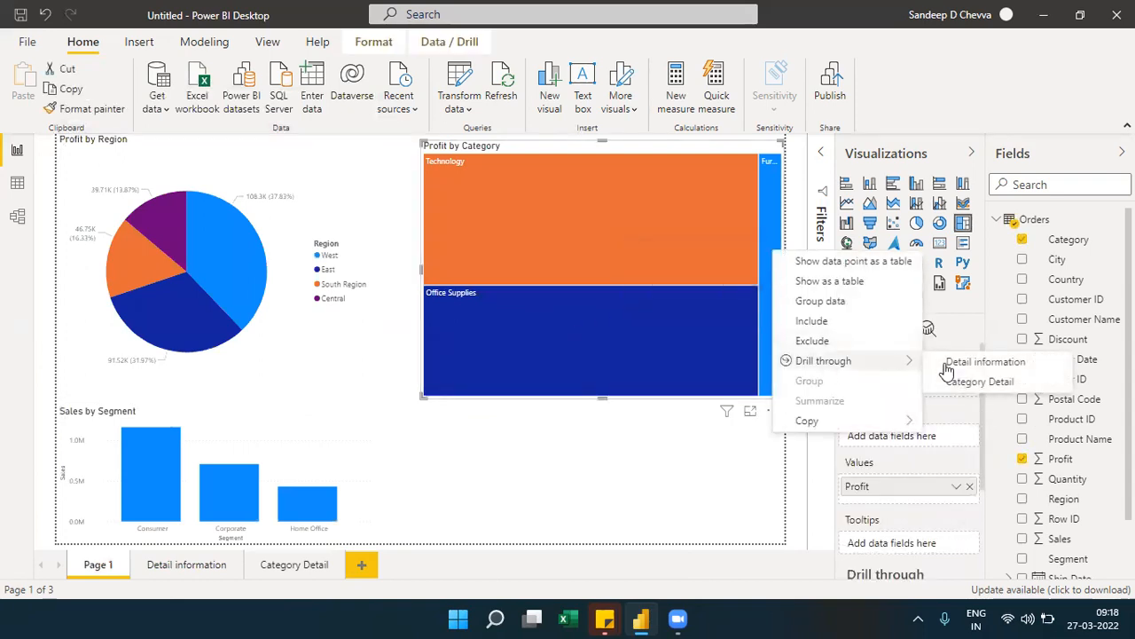
left_click(975, 384)
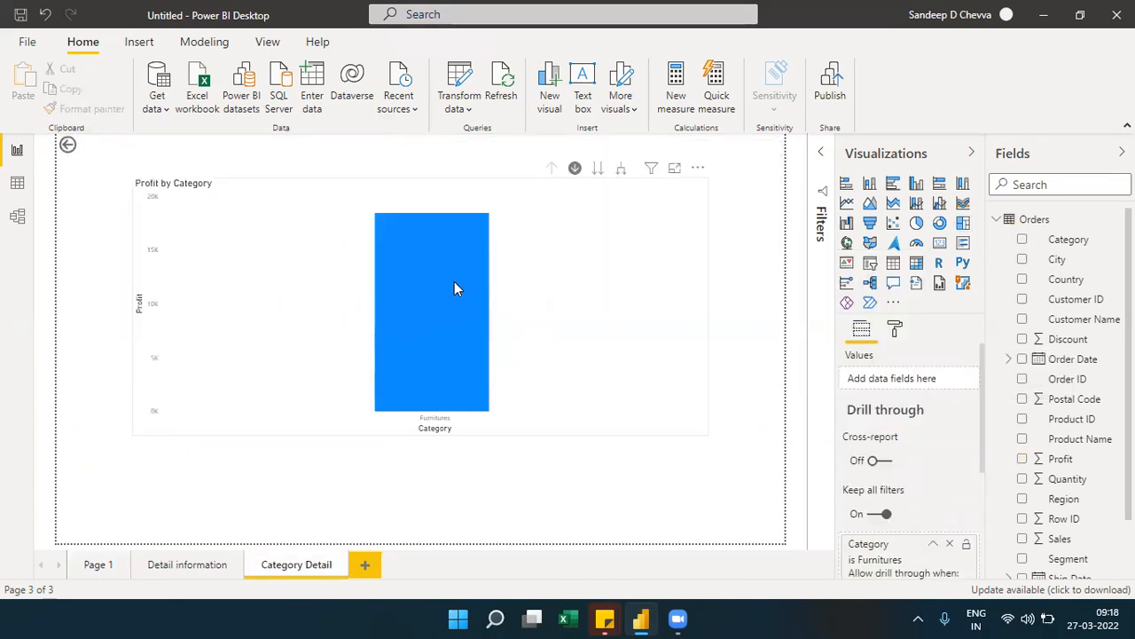
left_click(454, 285)
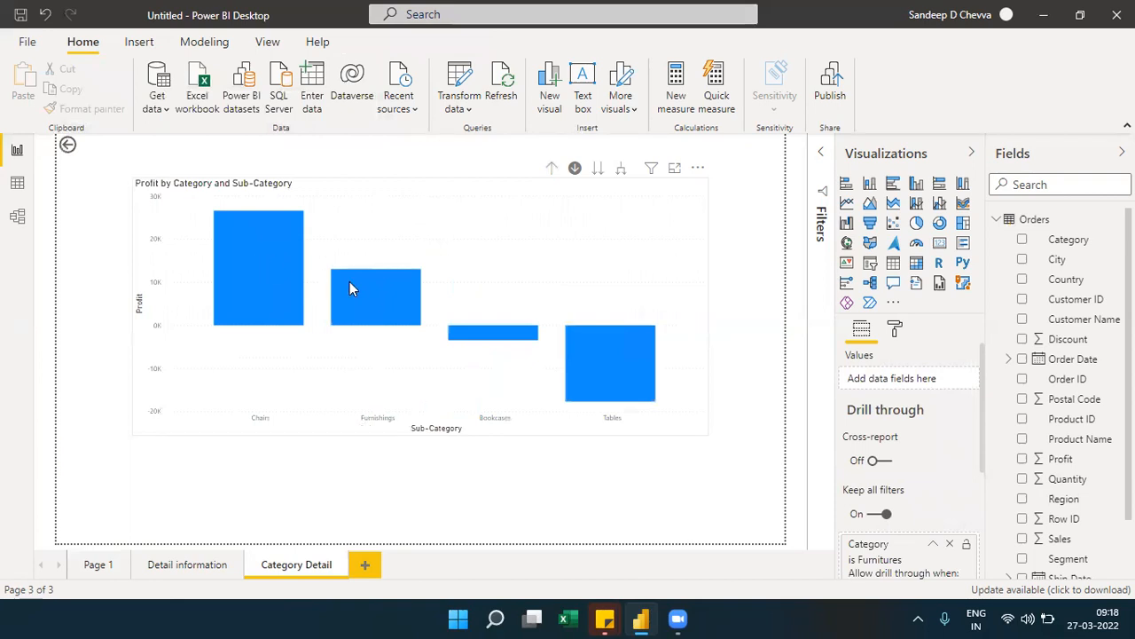
left_click(270, 269)
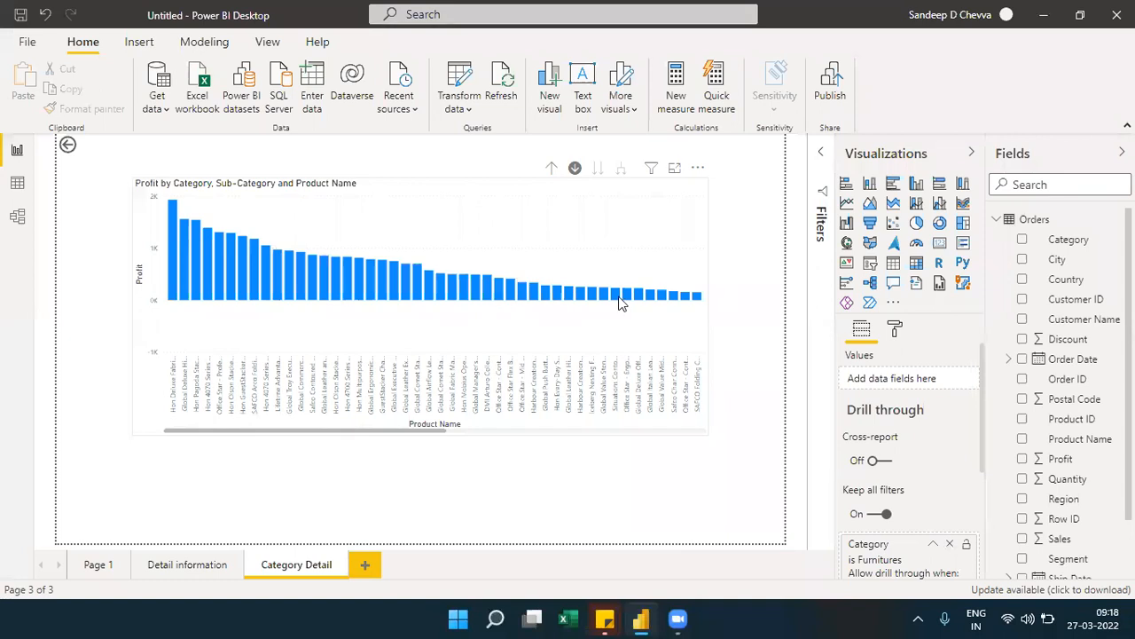
mouse_move(191, 248)
- Hide the Detail information and Category Detail pages
left_click(98, 565)
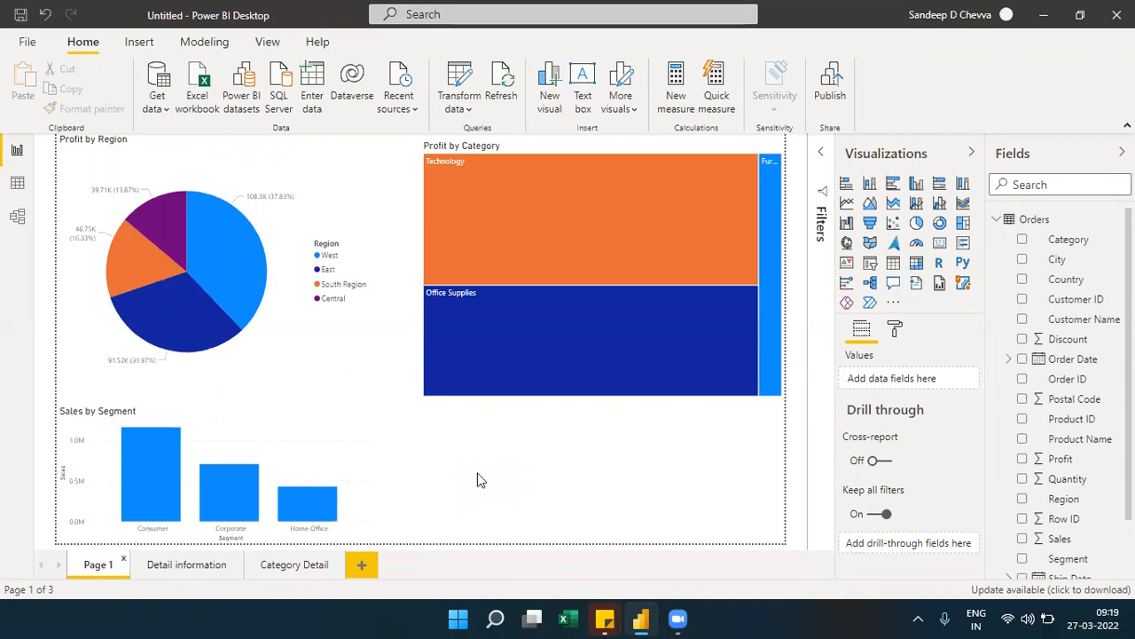
left_click(173, 572)
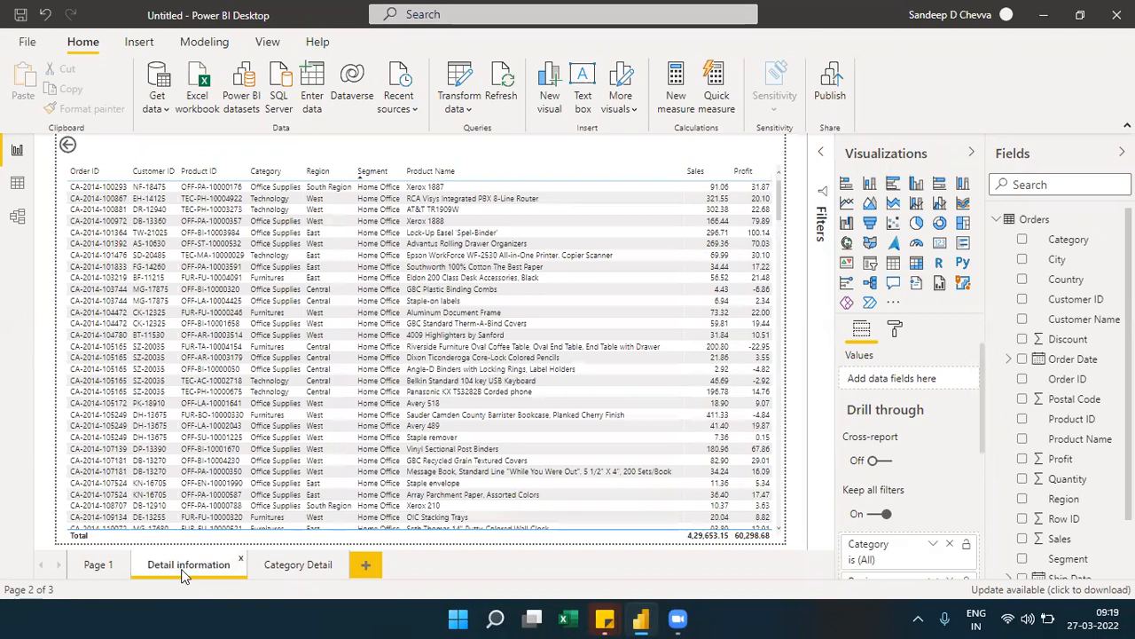
right_click(184, 572)
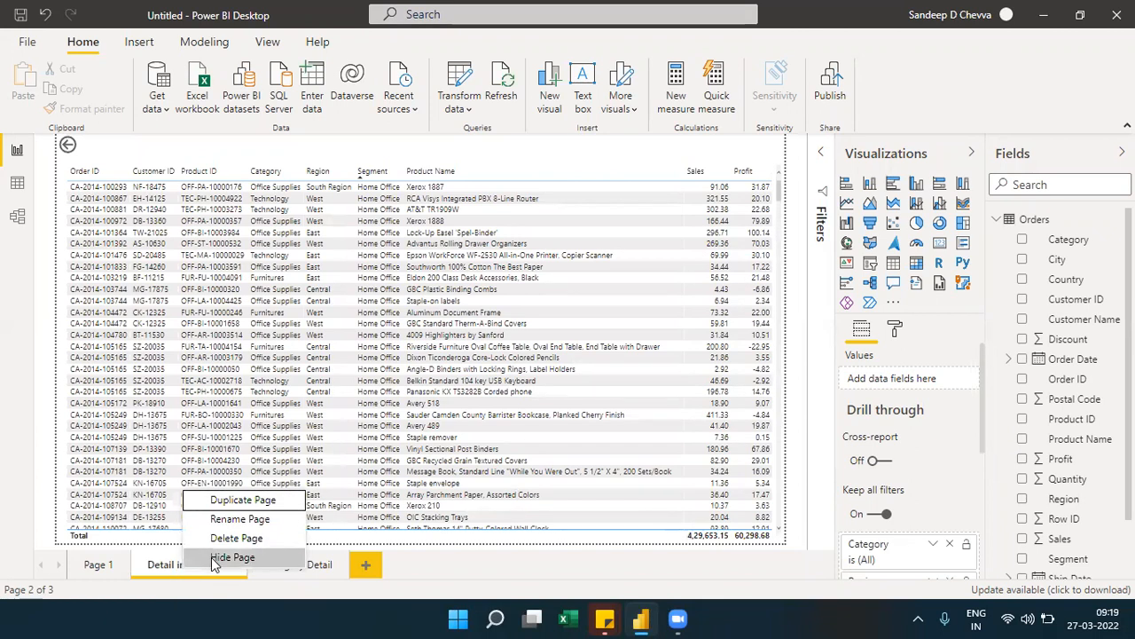
left_click(410, 561)
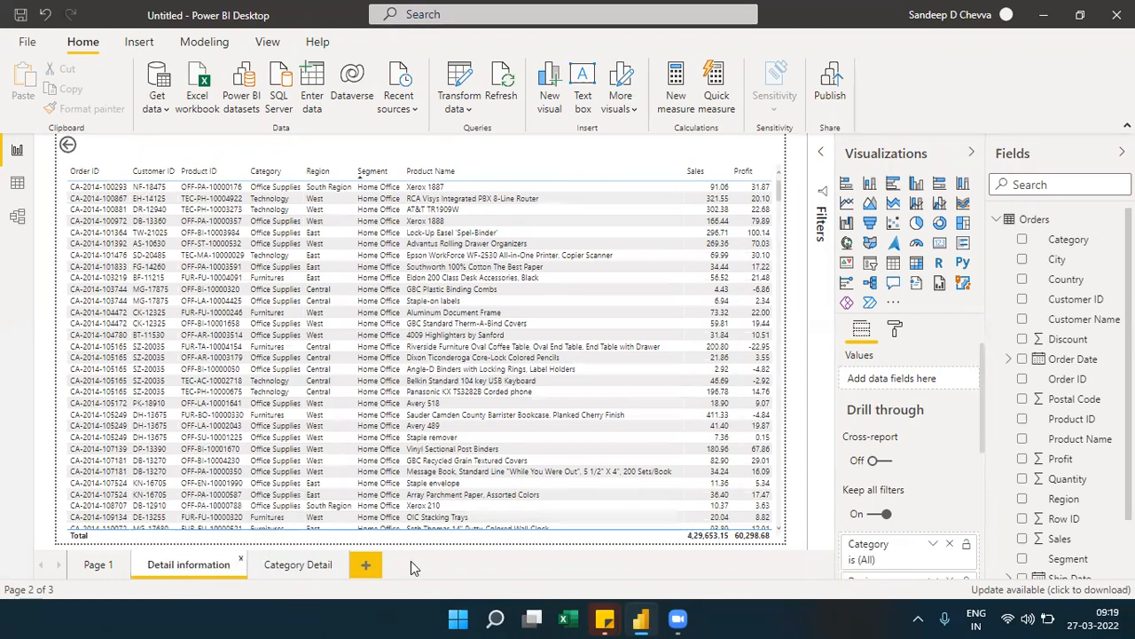
right_click(186, 567)
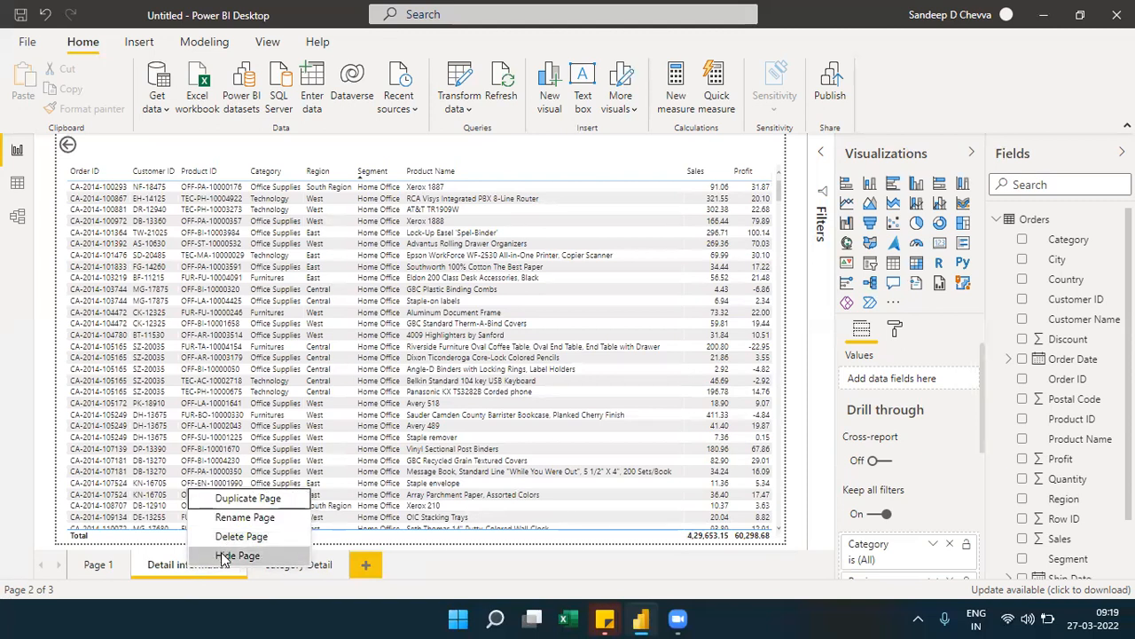
left_click(224, 556)
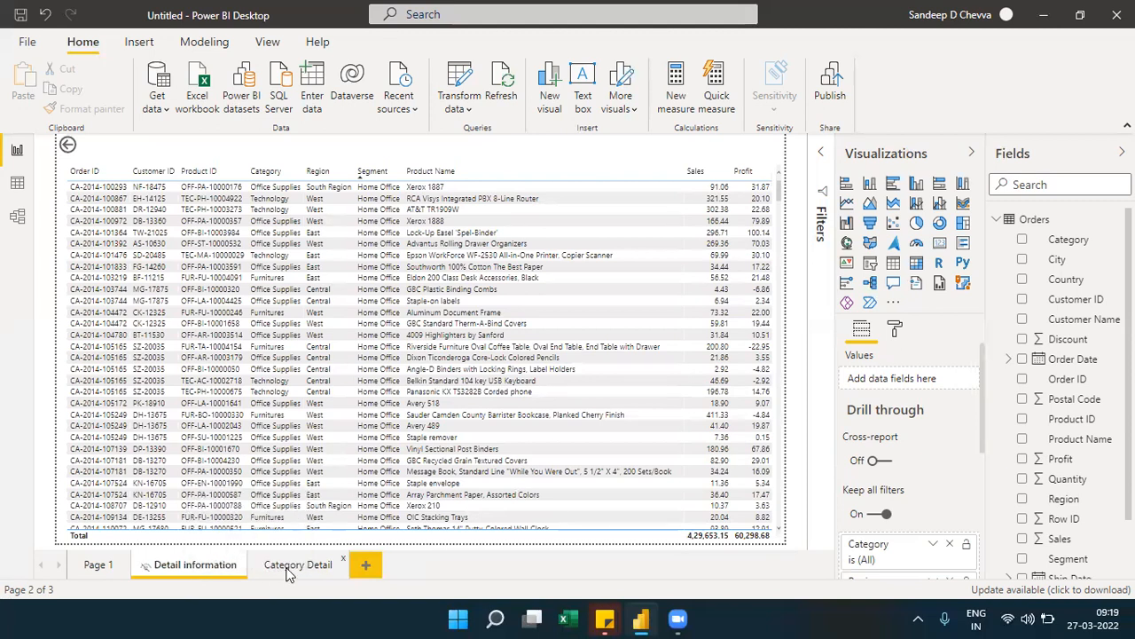
right_click(285, 572)
left_click(448, 600)
- Rename Page 1 as overview
left_click(93, 566)
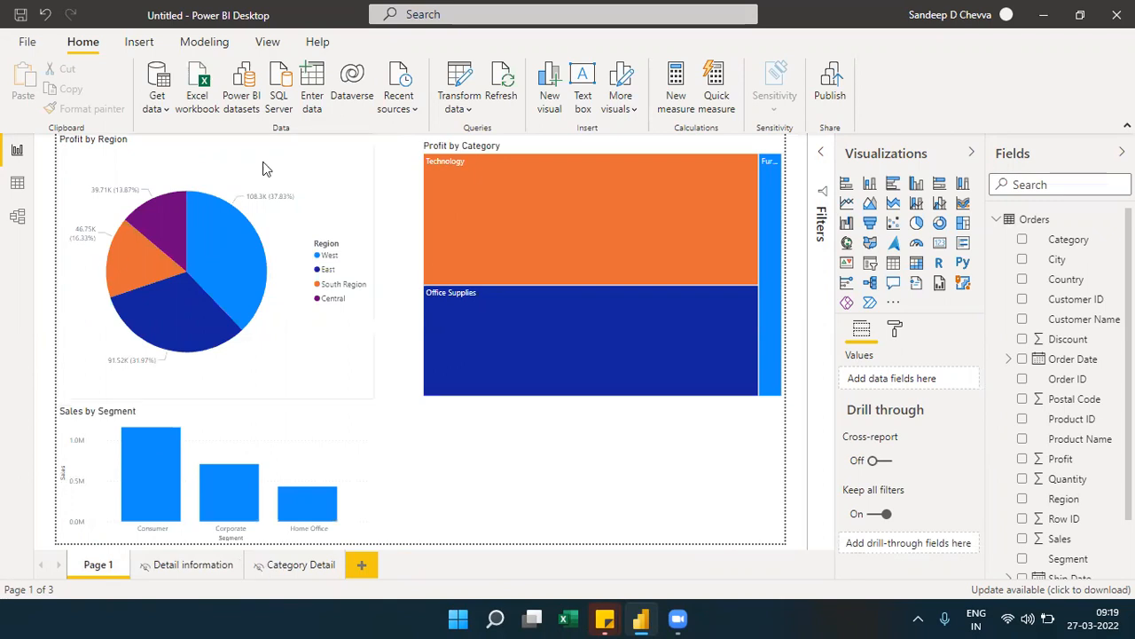
double_click(99, 564)
type("Overview")
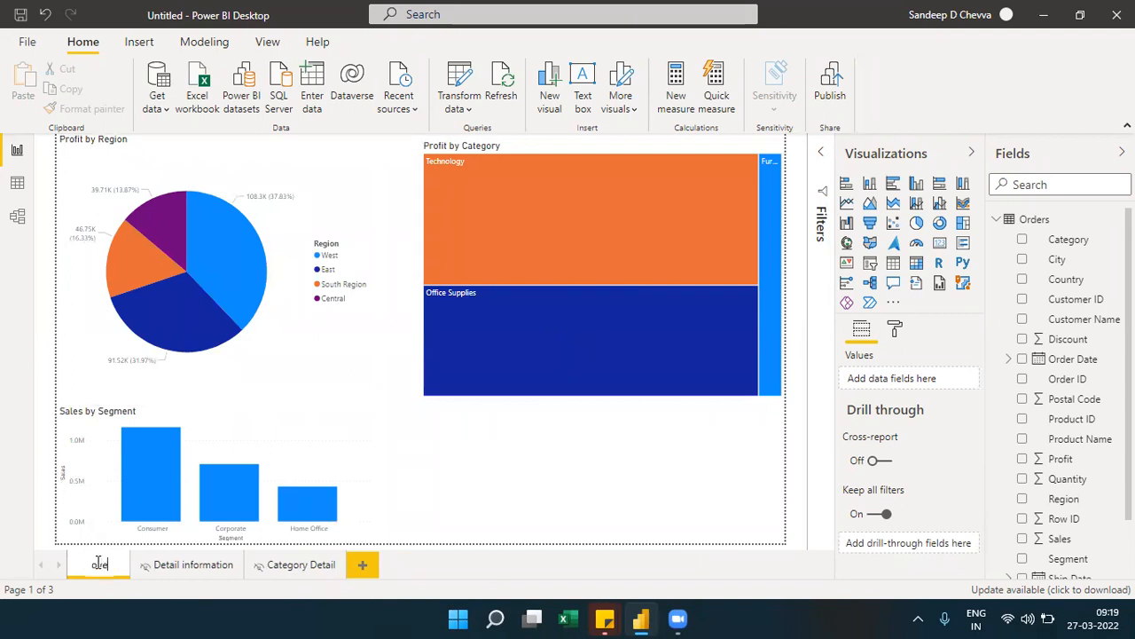
left_click(434, 505)
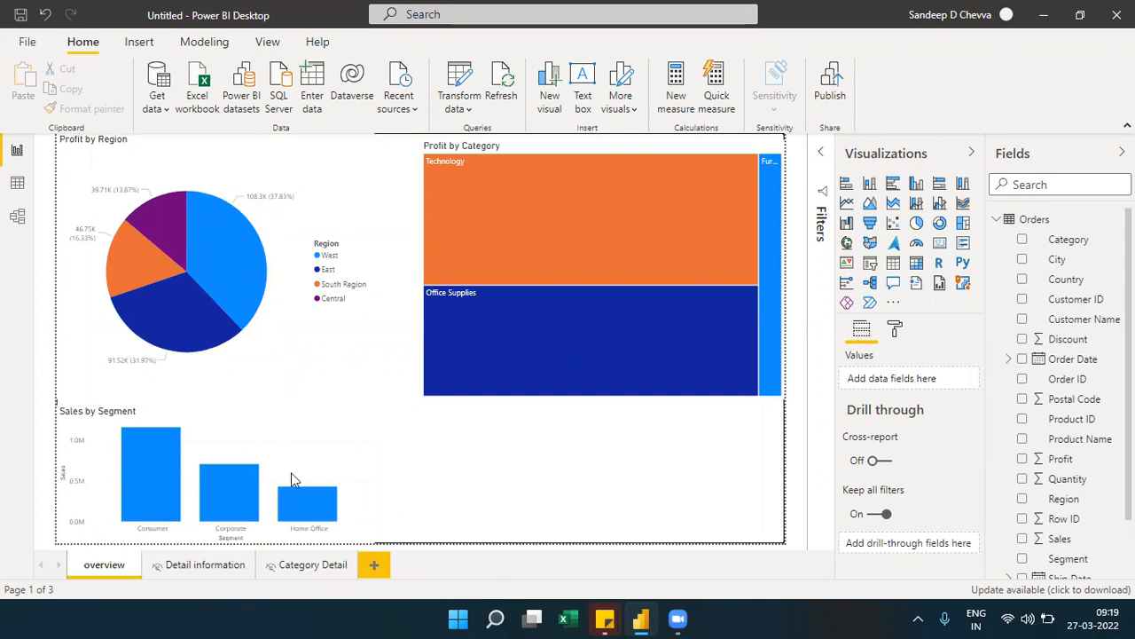
- Drill through from the West slice of the Profit by Region pie chart to Detail information, and return to the overview page
right_click(238, 262)
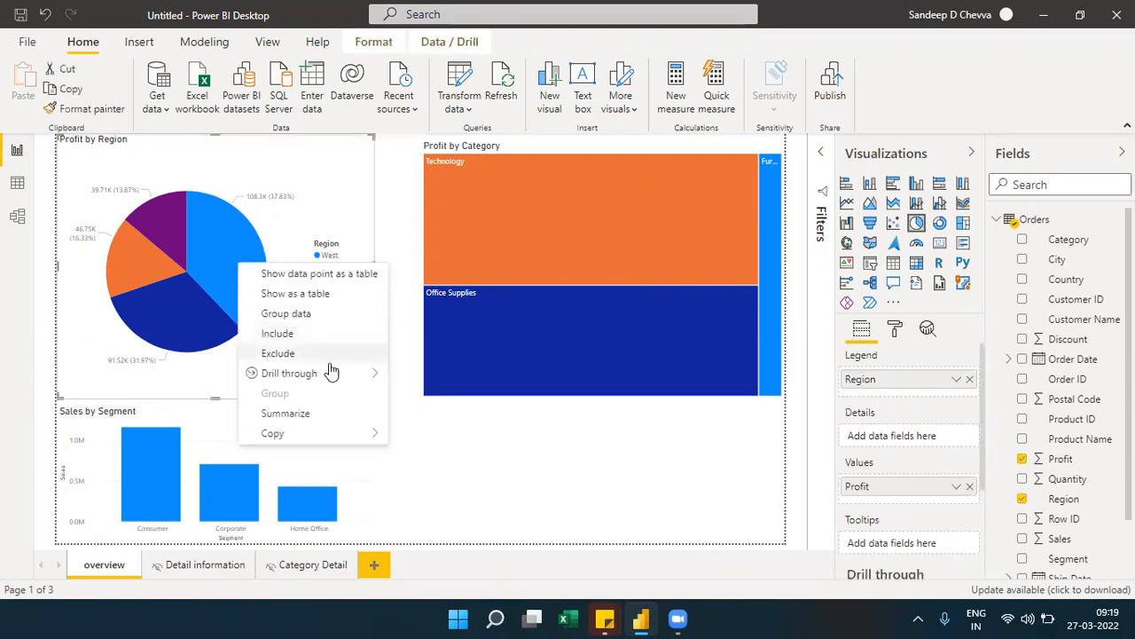
mouse_move(360, 374)
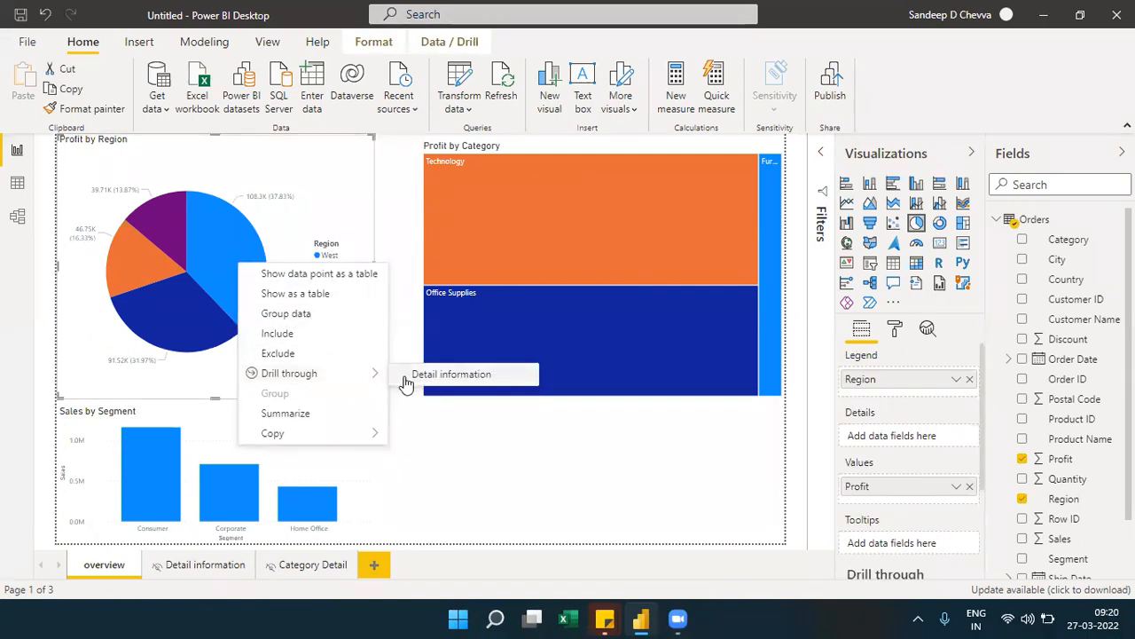
left_click(405, 379)
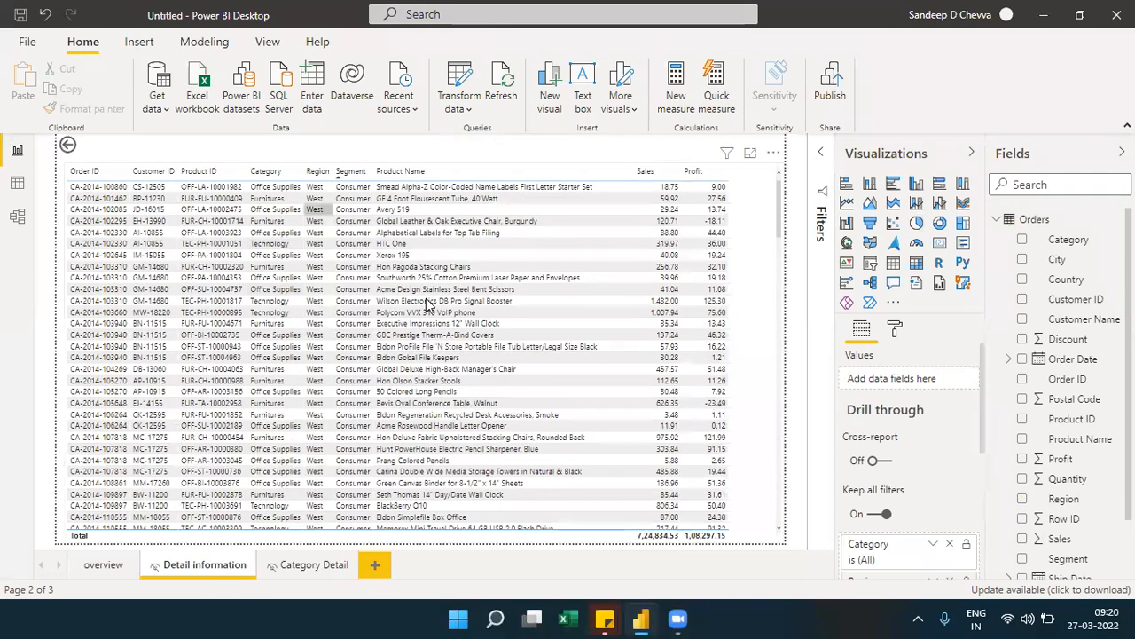
left_click(71, 147, "ctrl")
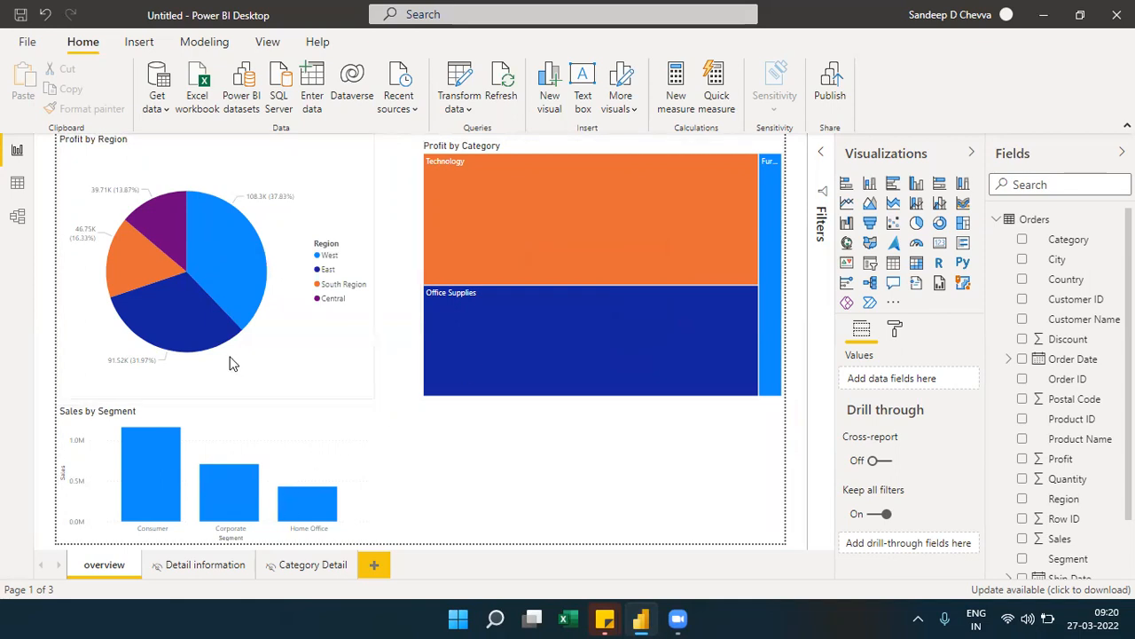
- Review the Category drill-through filter on Category Detail, collapse its filter card, and go back to the overview page by way of Detail information
mouse_move(529, 281)
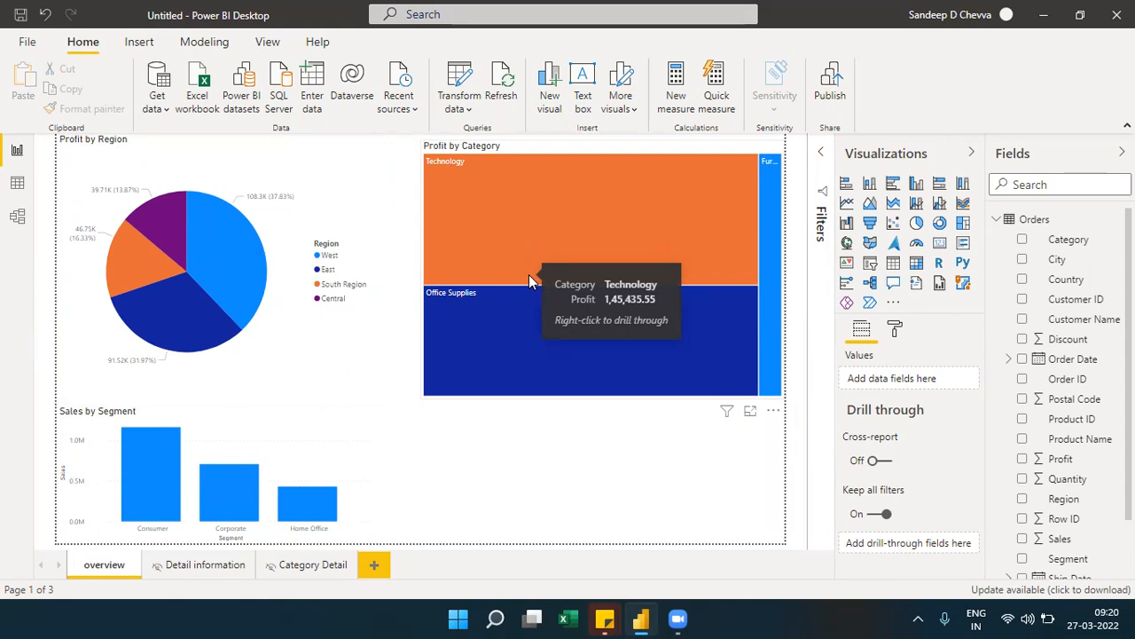
left_click(314, 568)
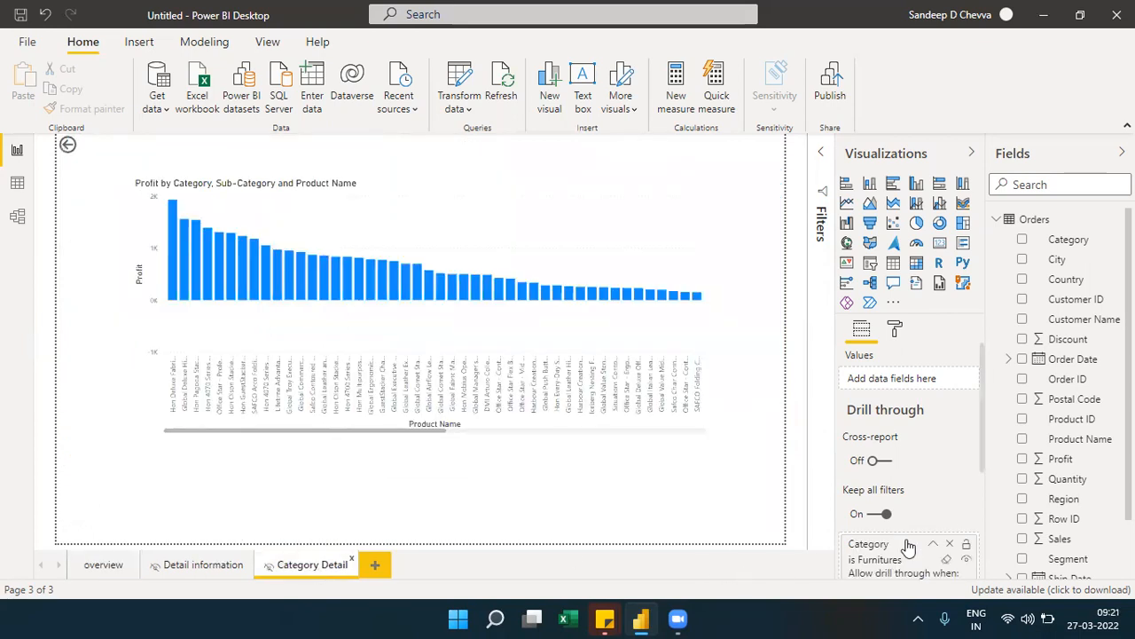
scroll(981, 481, "down", 3)
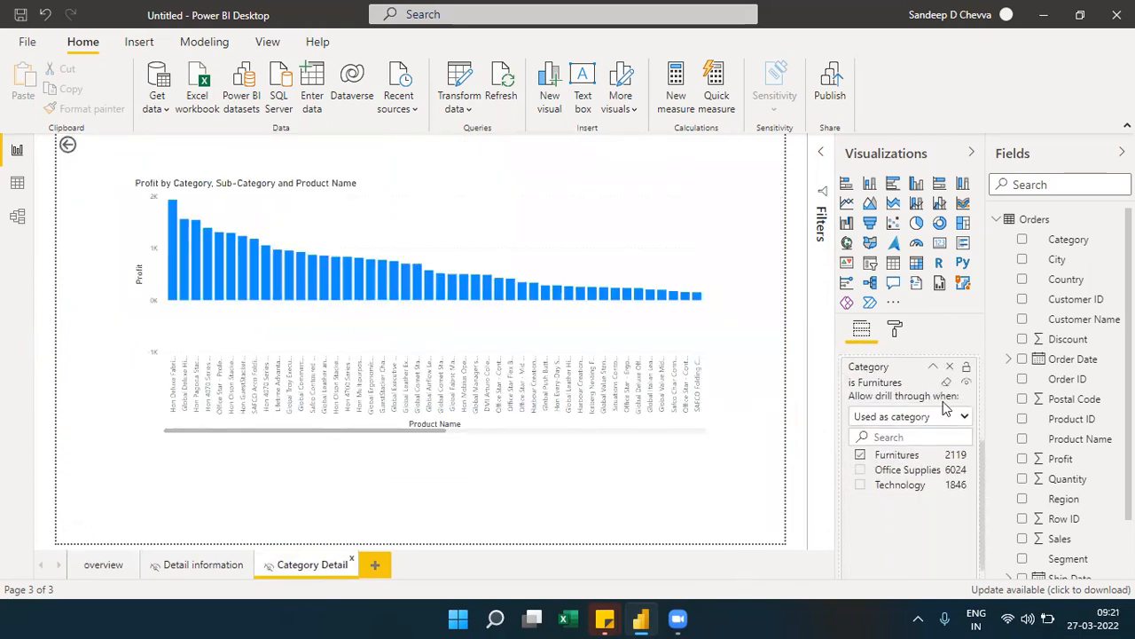
left_click(938, 370)
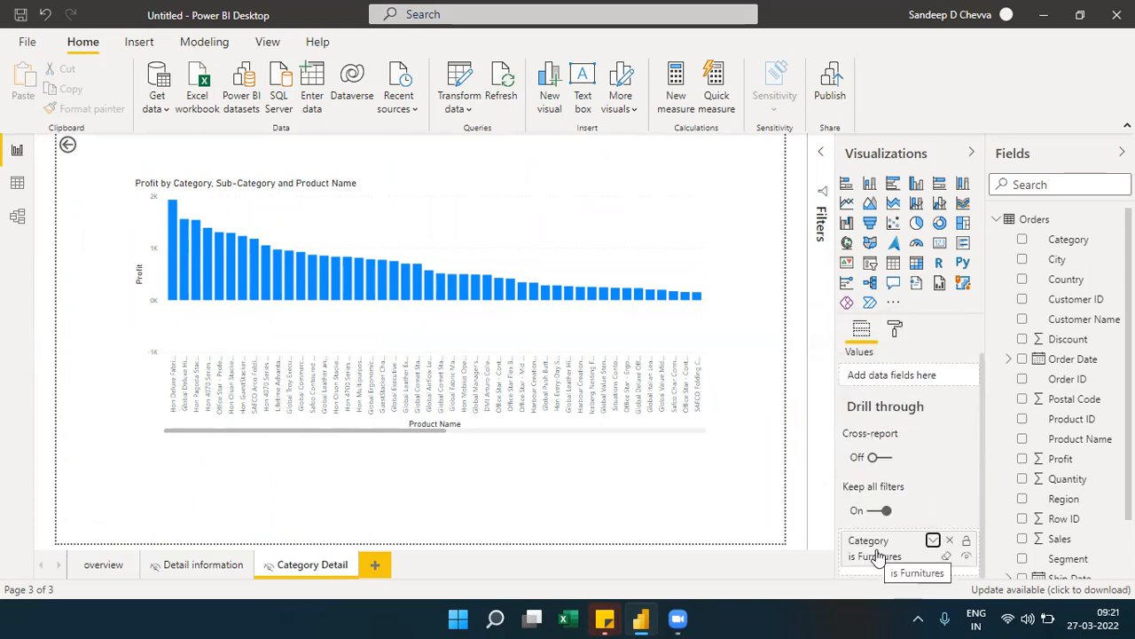
left_click(220, 572)
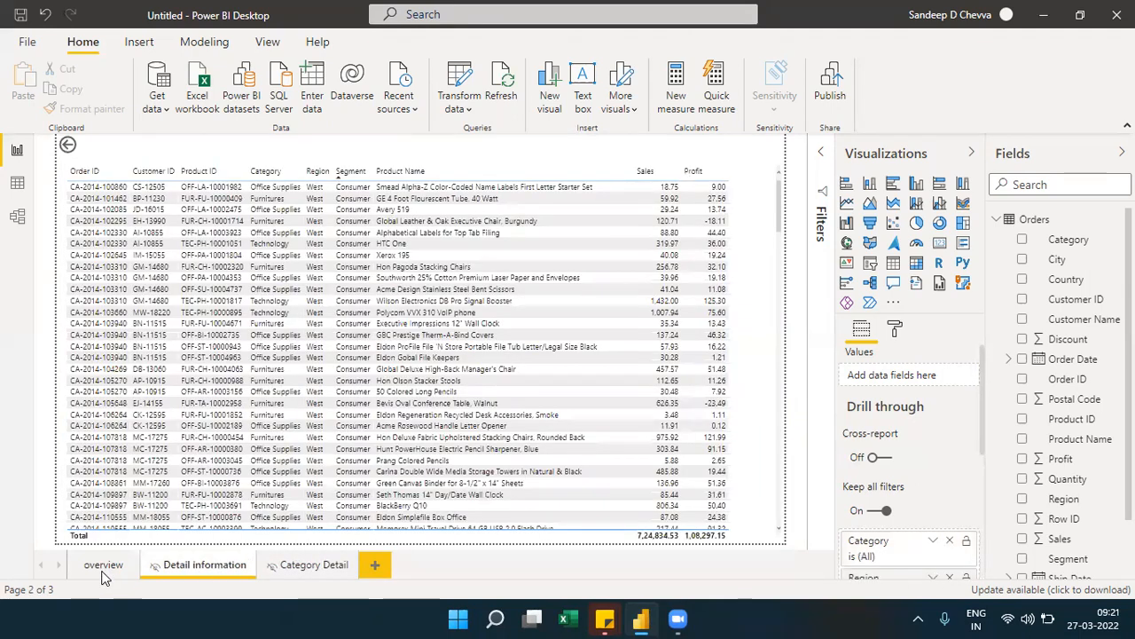
left_click(102, 569)
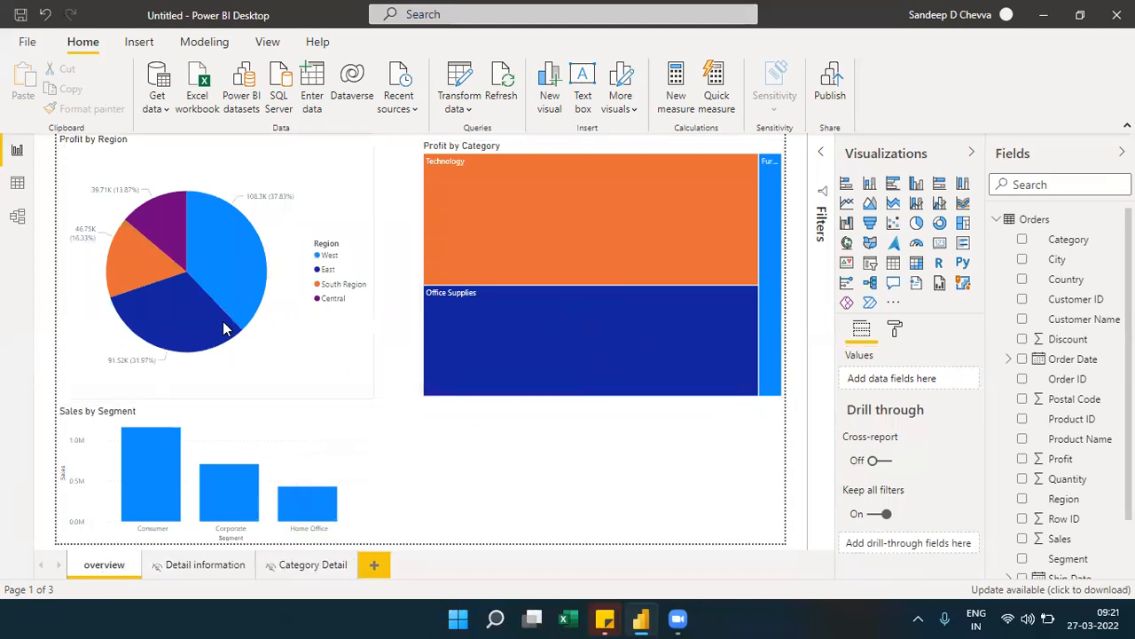
- Collapse the Visualizations pane on the Category Detail page, and return to the overview page
left_click(311, 564)
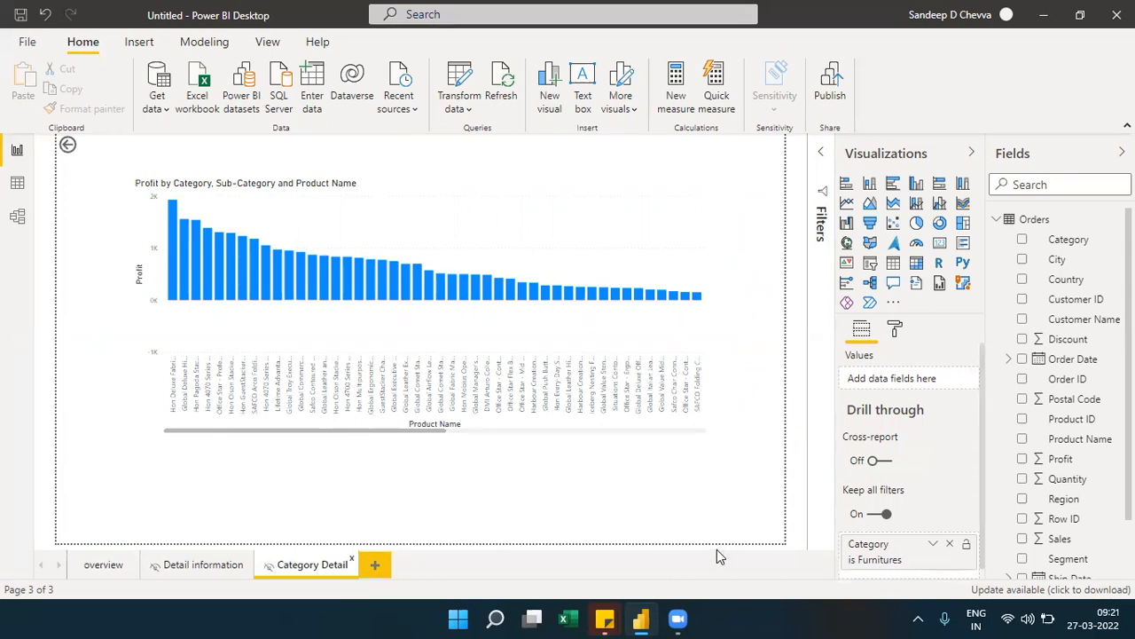
left_click(894, 155)
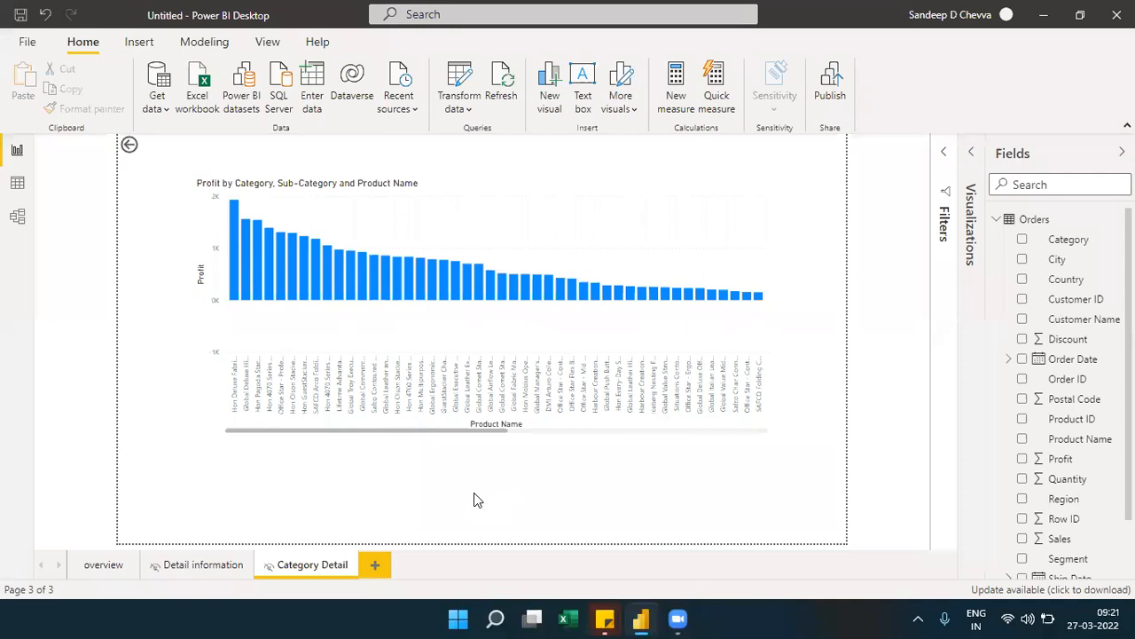
left_click(78, 572)
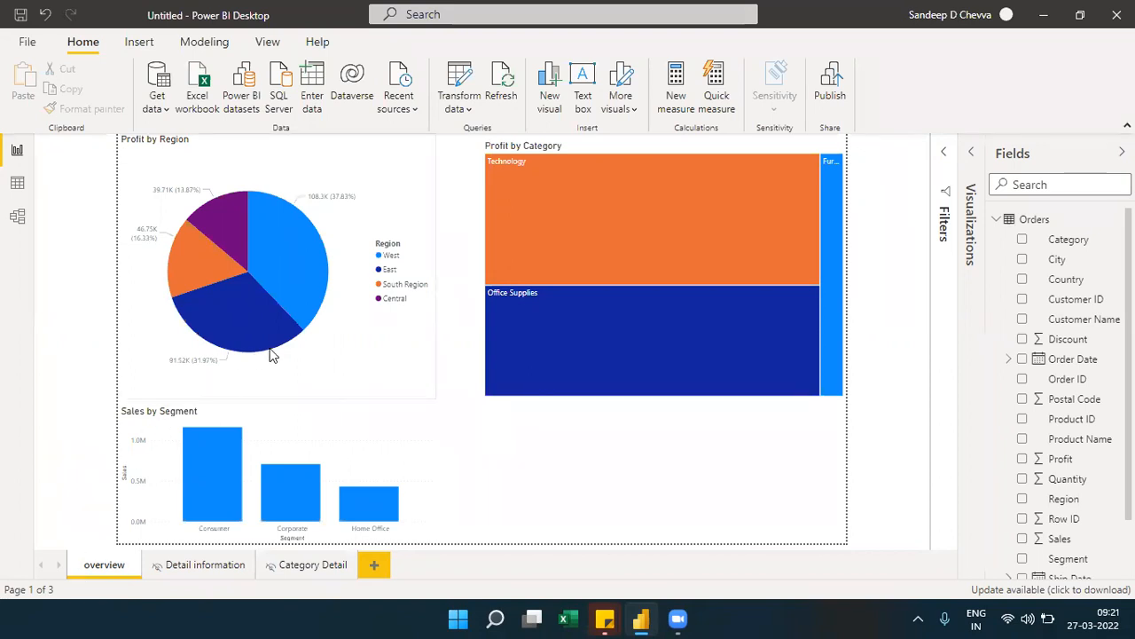
- Inspect the profit of the West and East slices in the overview pie chart, and compare them with the Detail information table
mouse_move(294, 280)
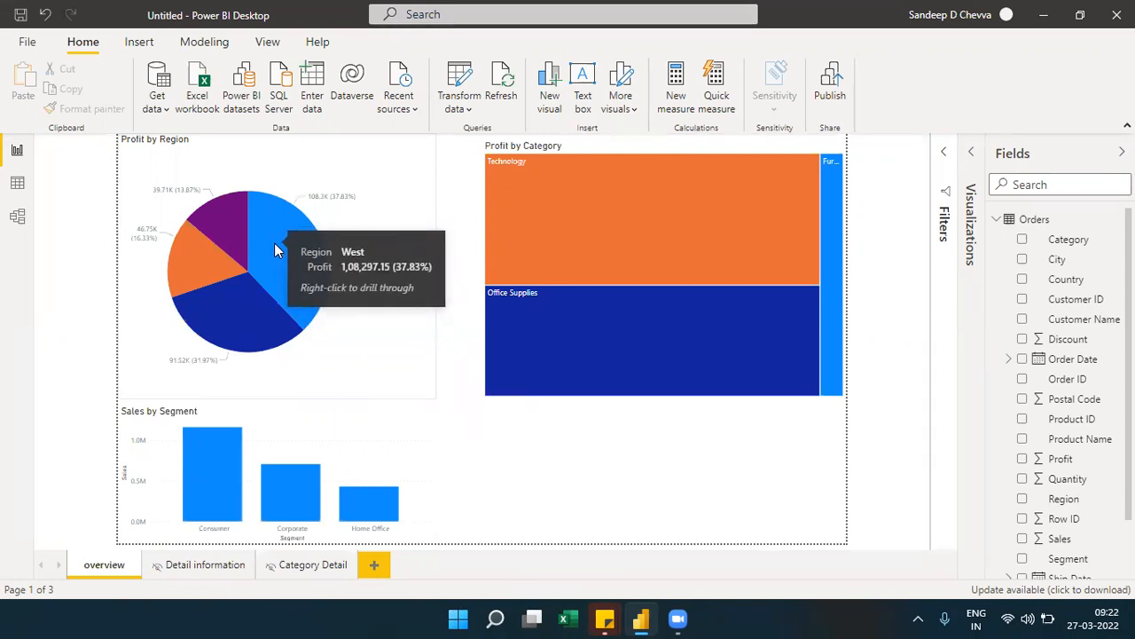
left_click(219, 573)
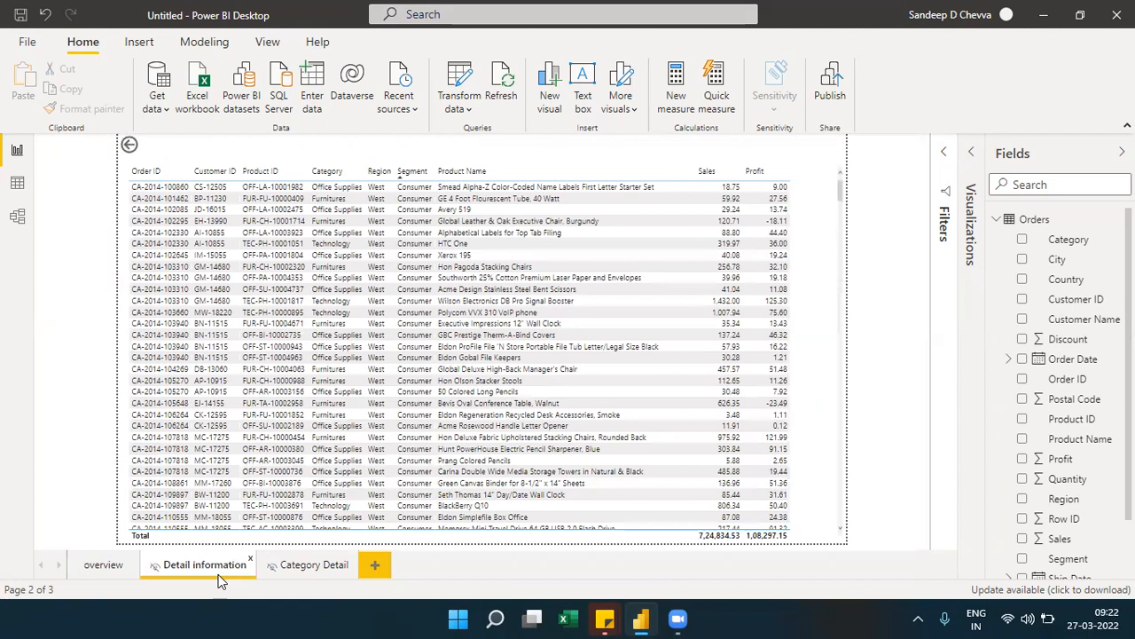
left_click(112, 575)
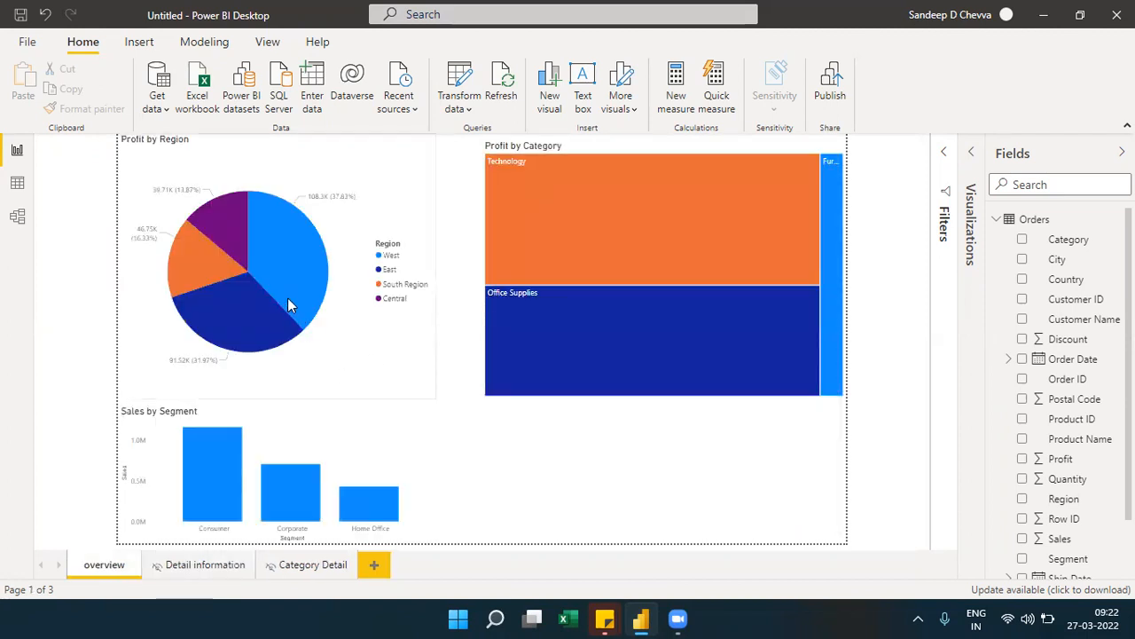
mouse_move(287, 298)
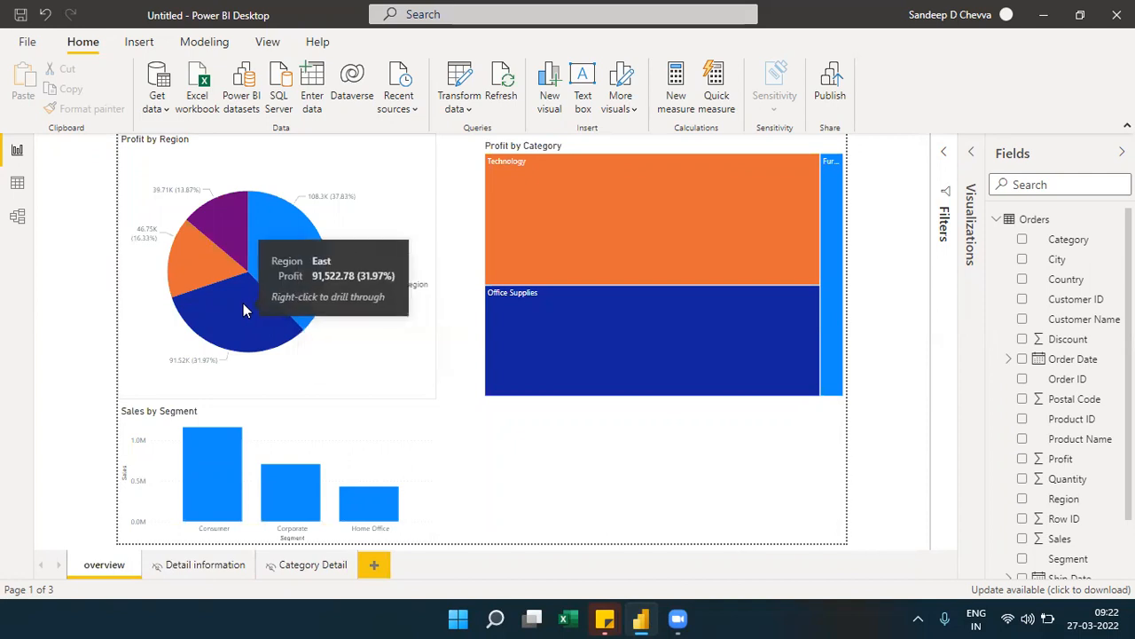
mouse_move(229, 214)
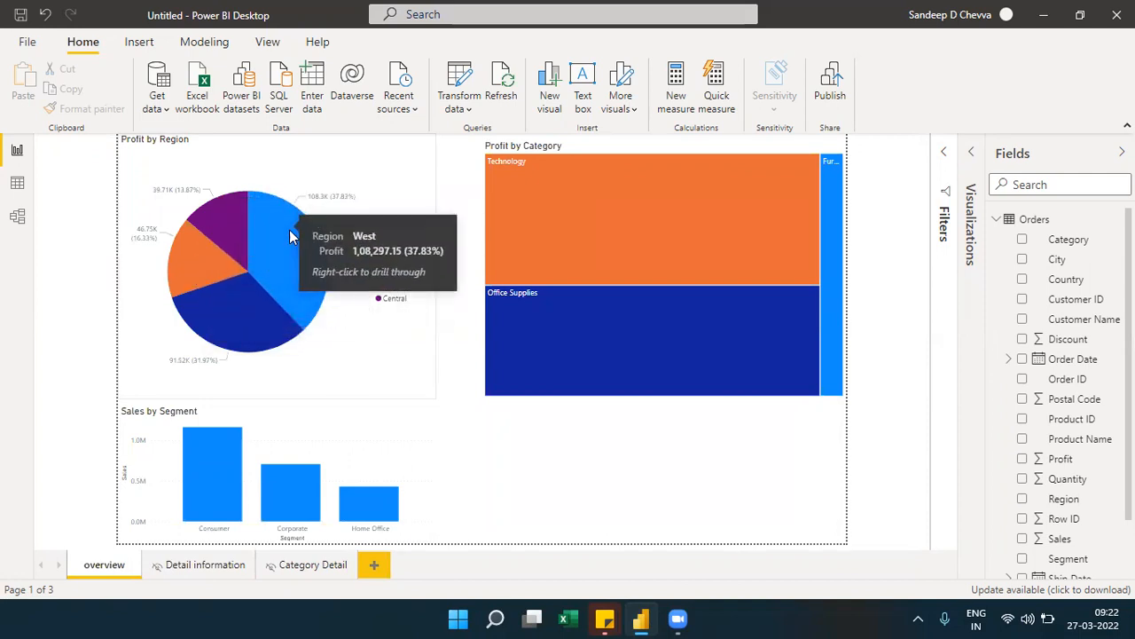
mouse_move(222, 332)
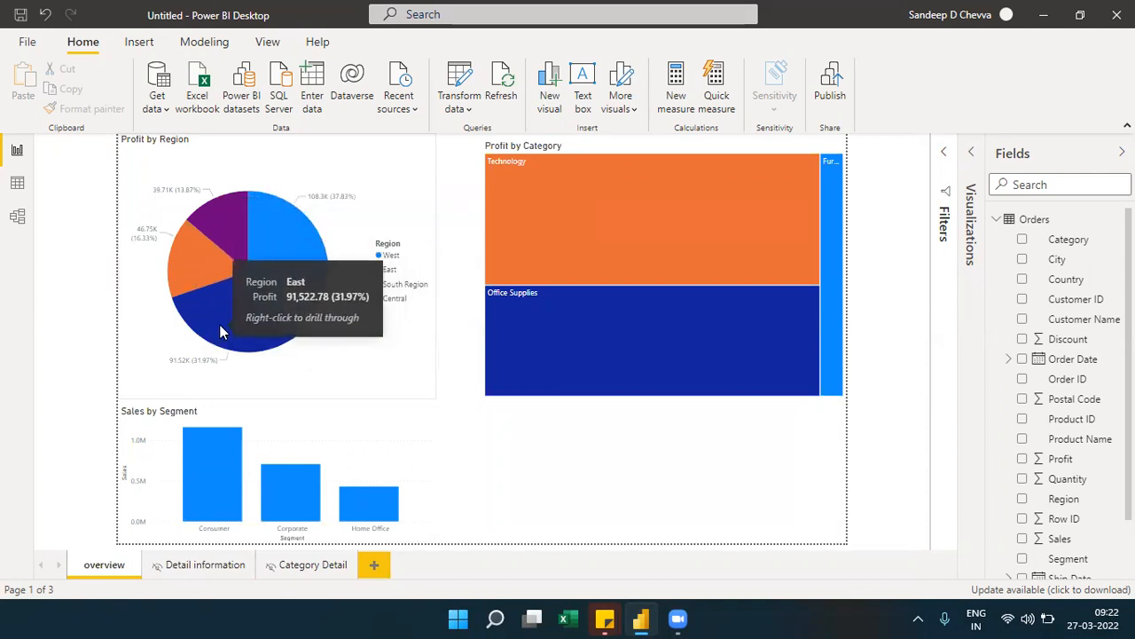
mouse_move(279, 234)
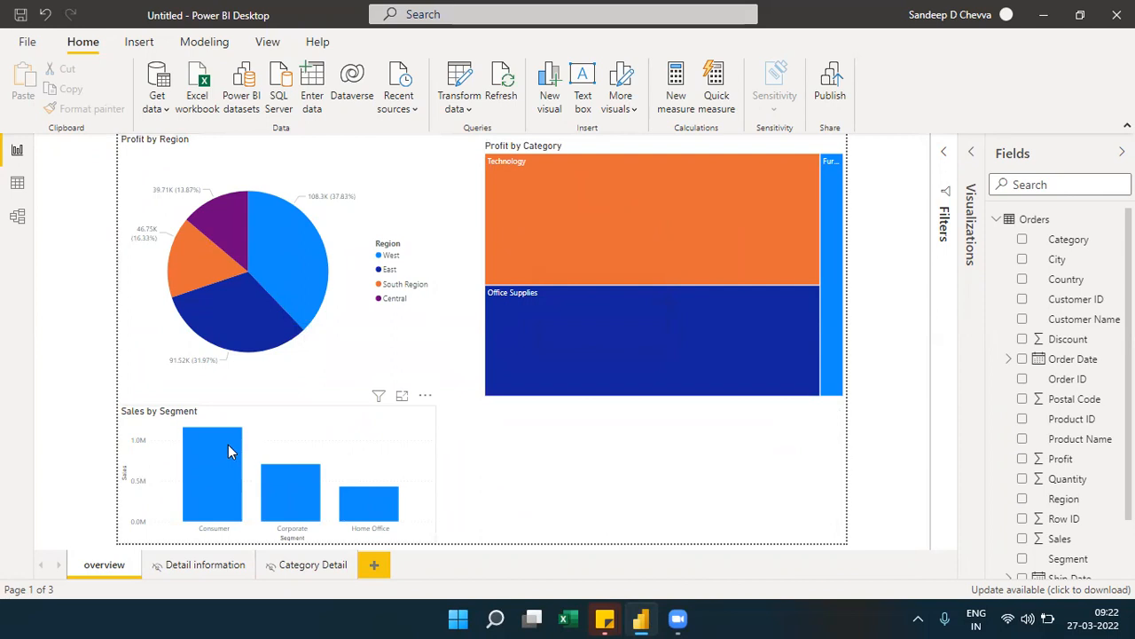
- View the Detail information and Category Detail pages, and return to the overview page
left_click(238, 568)
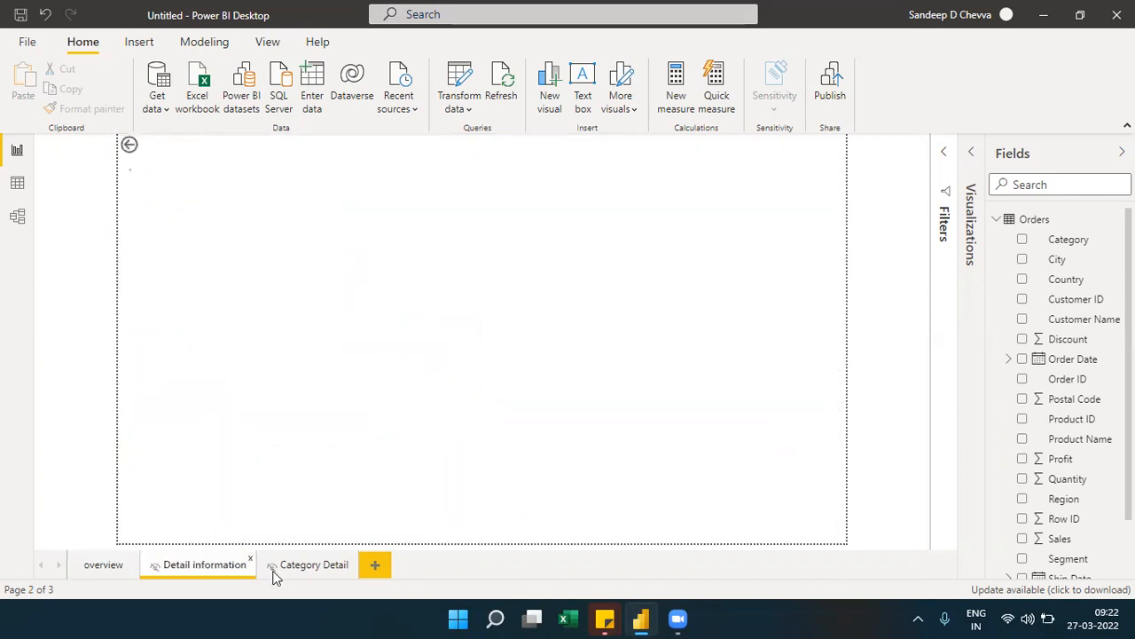
left_click(289, 572)
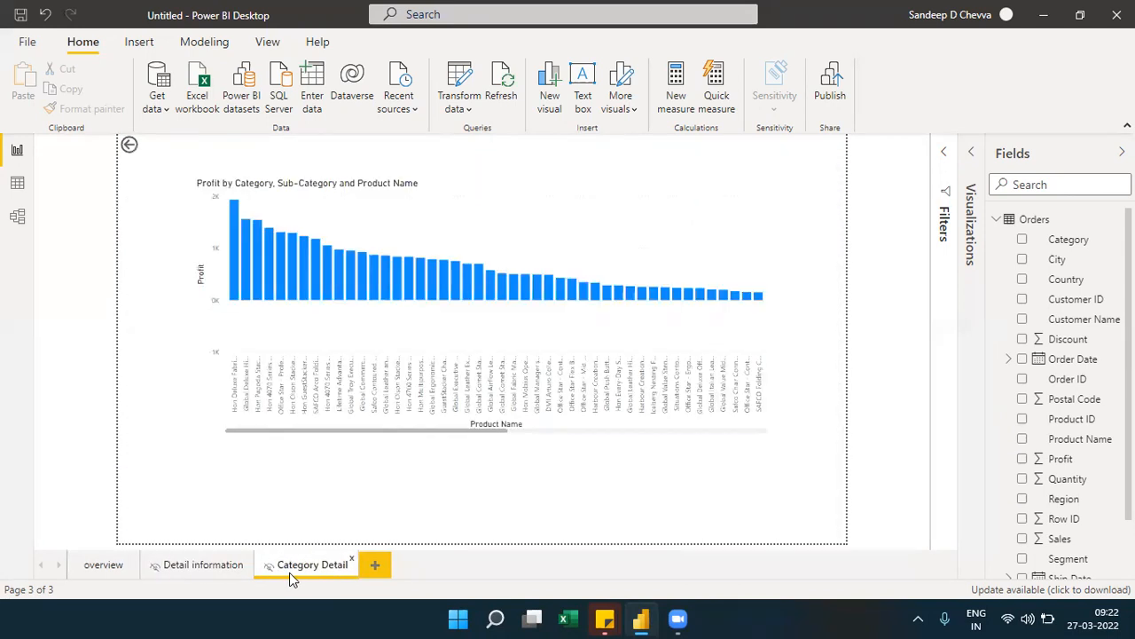
left_click(204, 581)
left_click(103, 582)
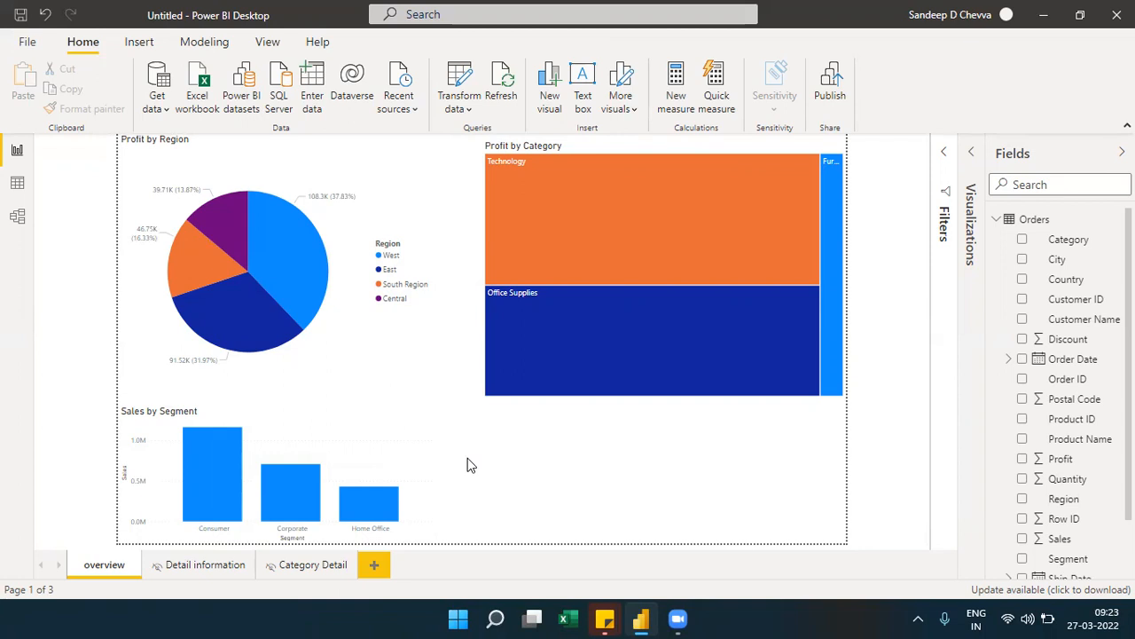
- Check the Hide Page setting of the Category Detail page, and select the Sales by Segment chart on the overview page
left_click(210, 568)
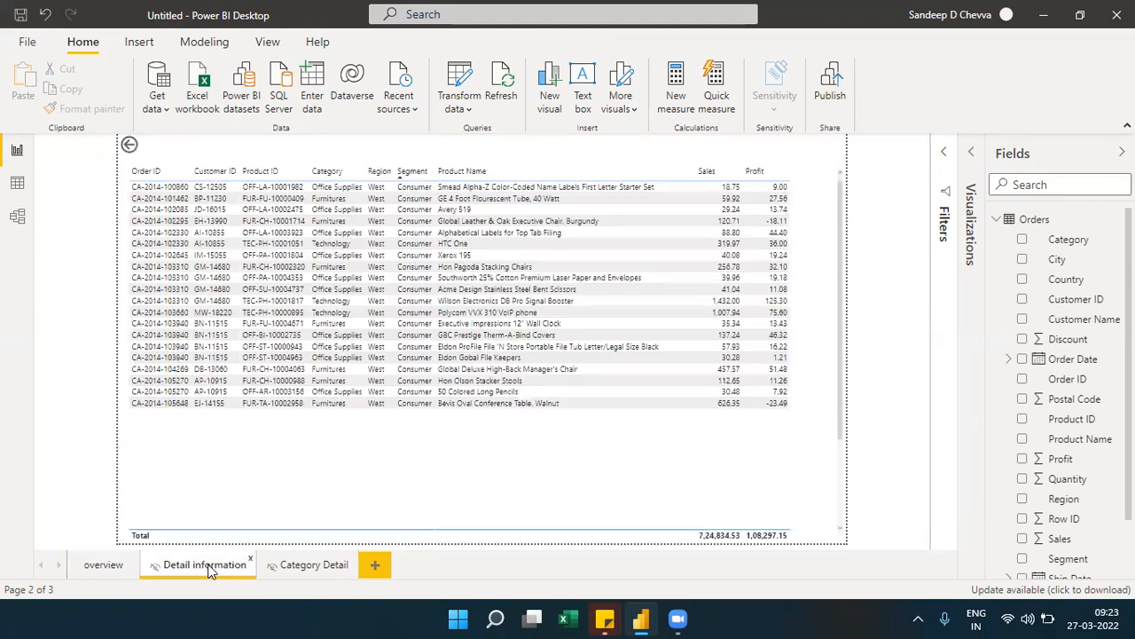
right_click(274, 571)
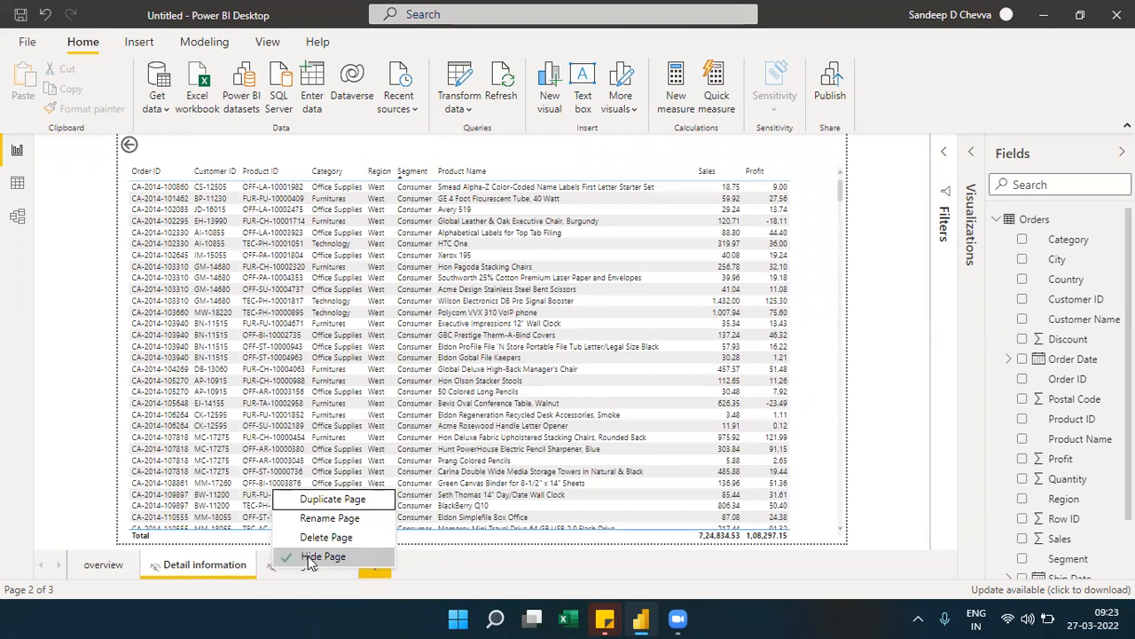
left_click(171, 571)
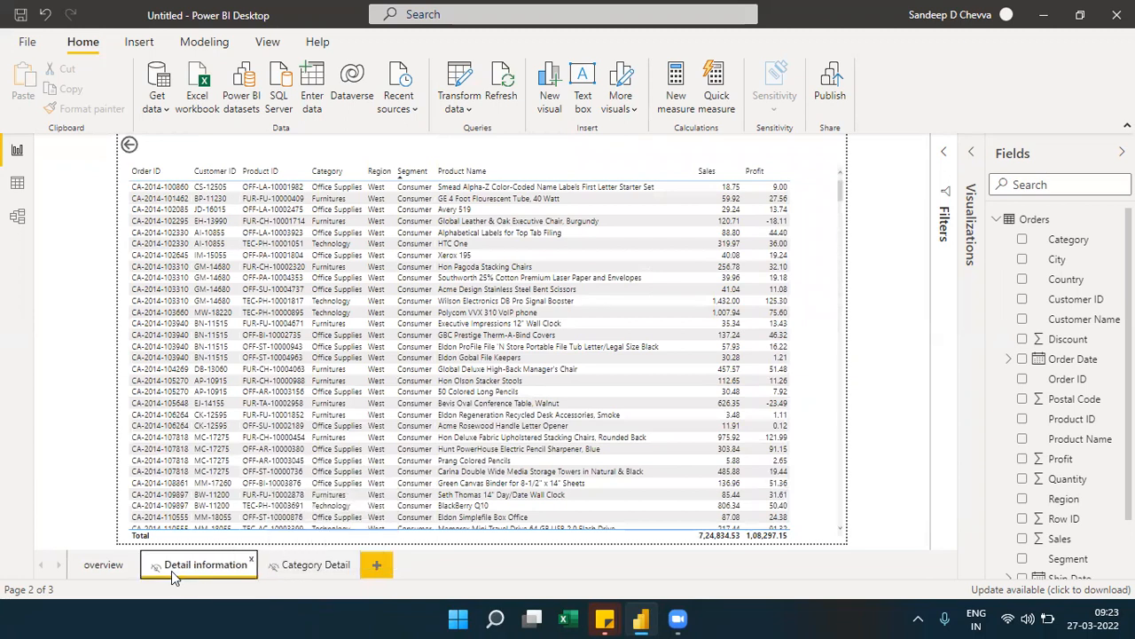
left_click(111, 566)
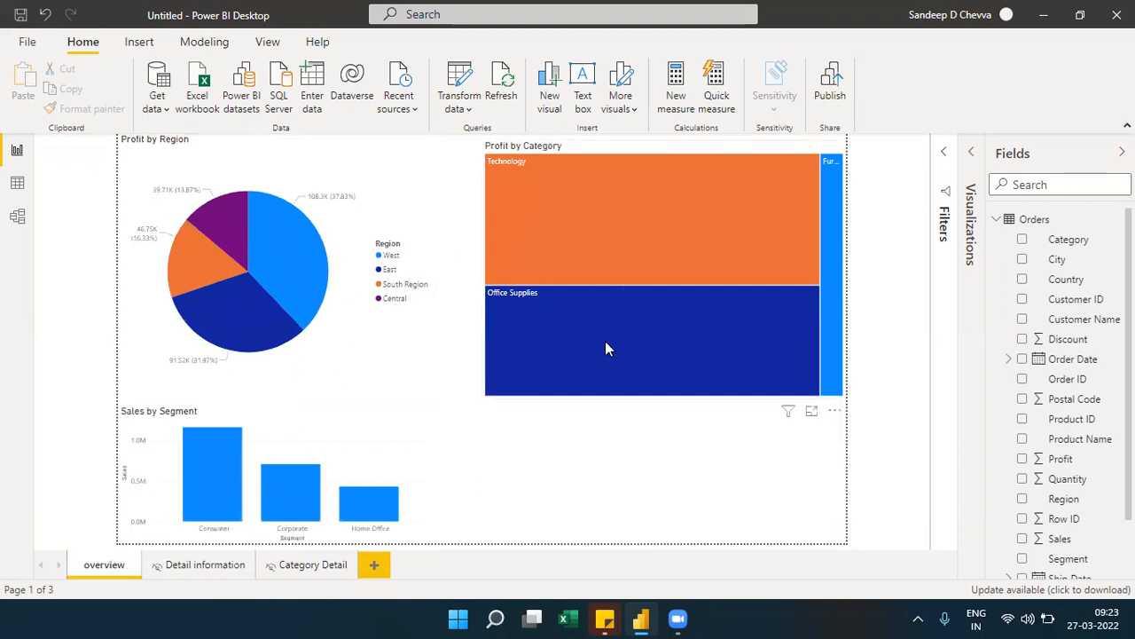
left_click(328, 430)
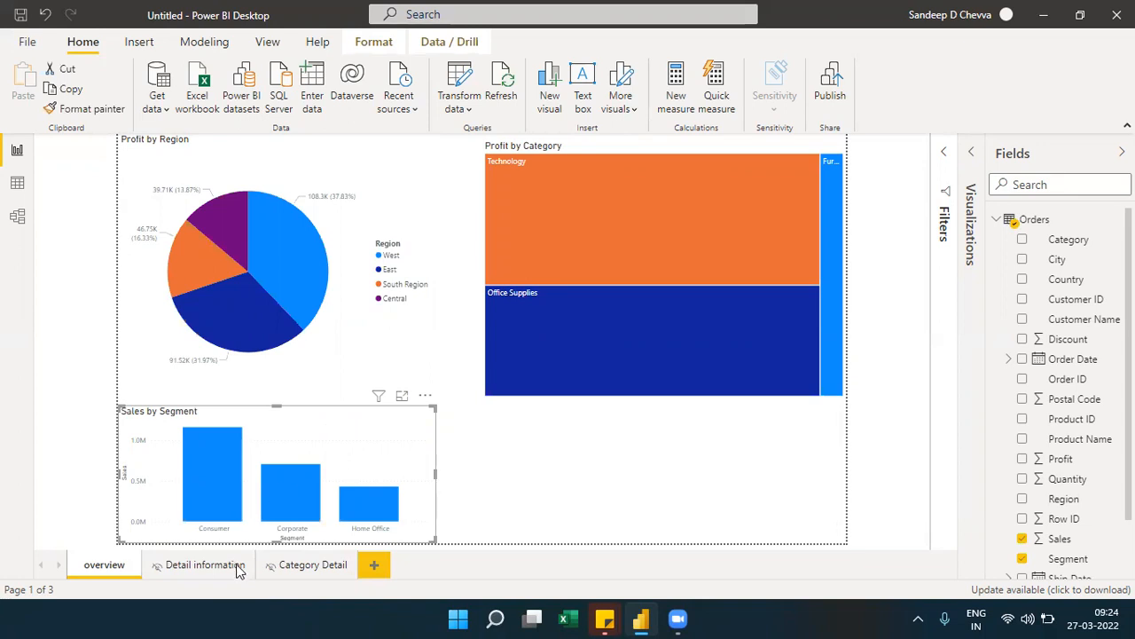
- Add a new blank page to the report, and look through the available view and insert commands
left_click(374, 567)
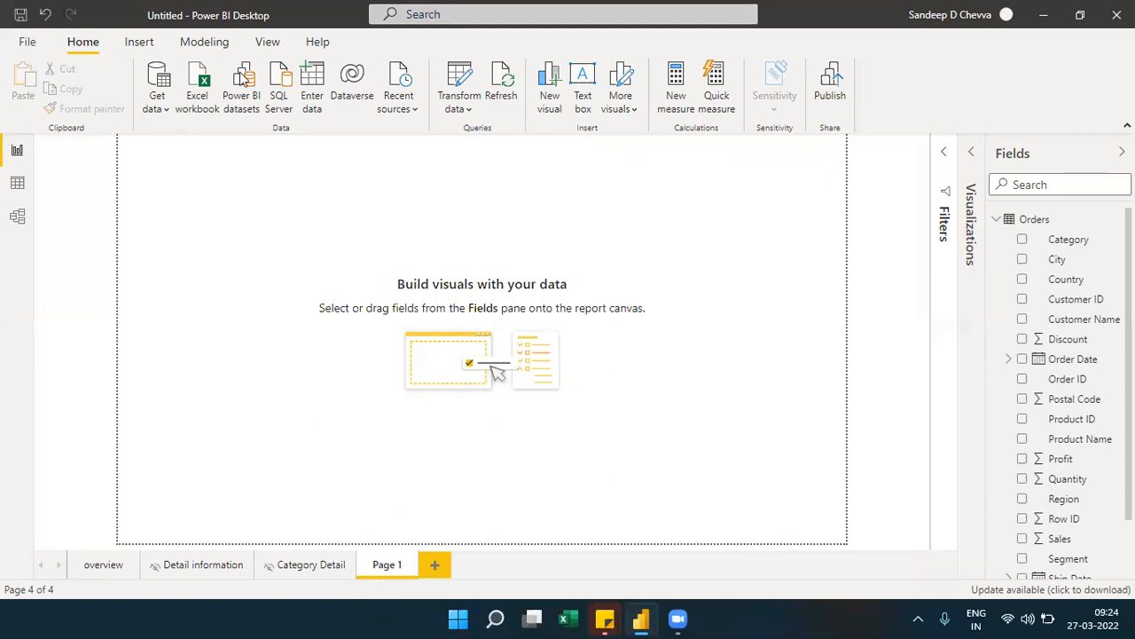
left_click(264, 42)
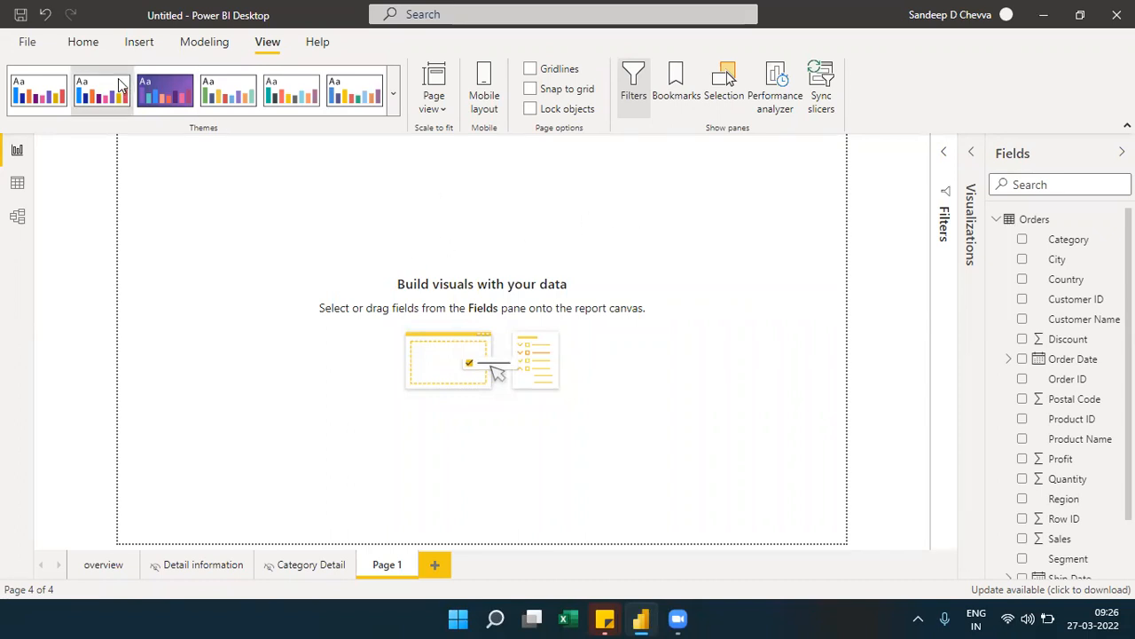
left_click(84, 44)
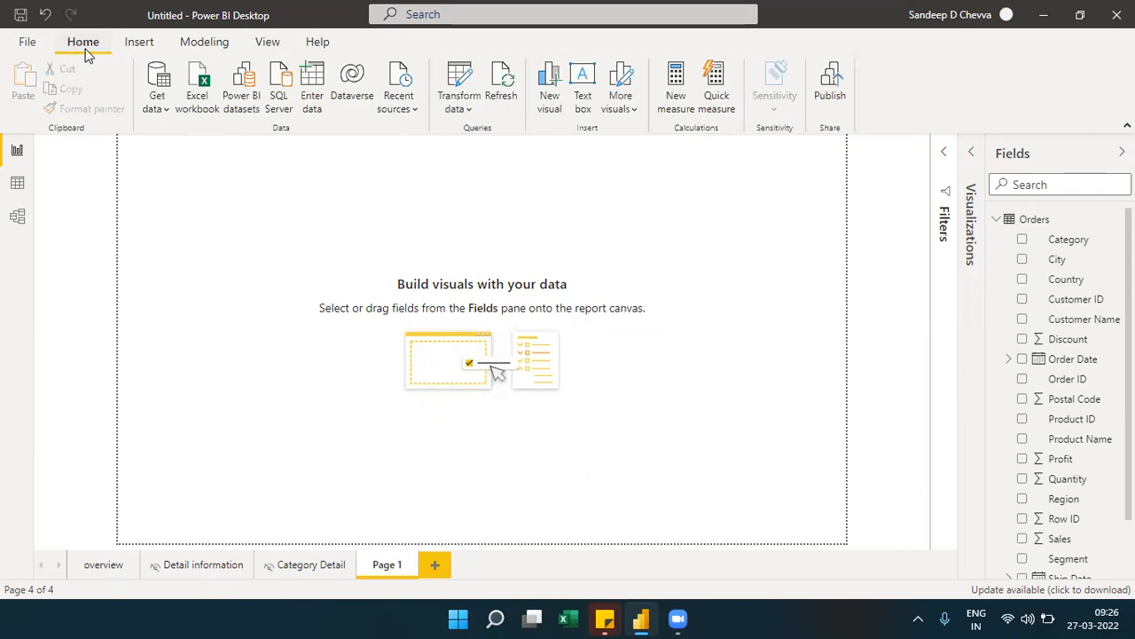
left_click(140, 44)
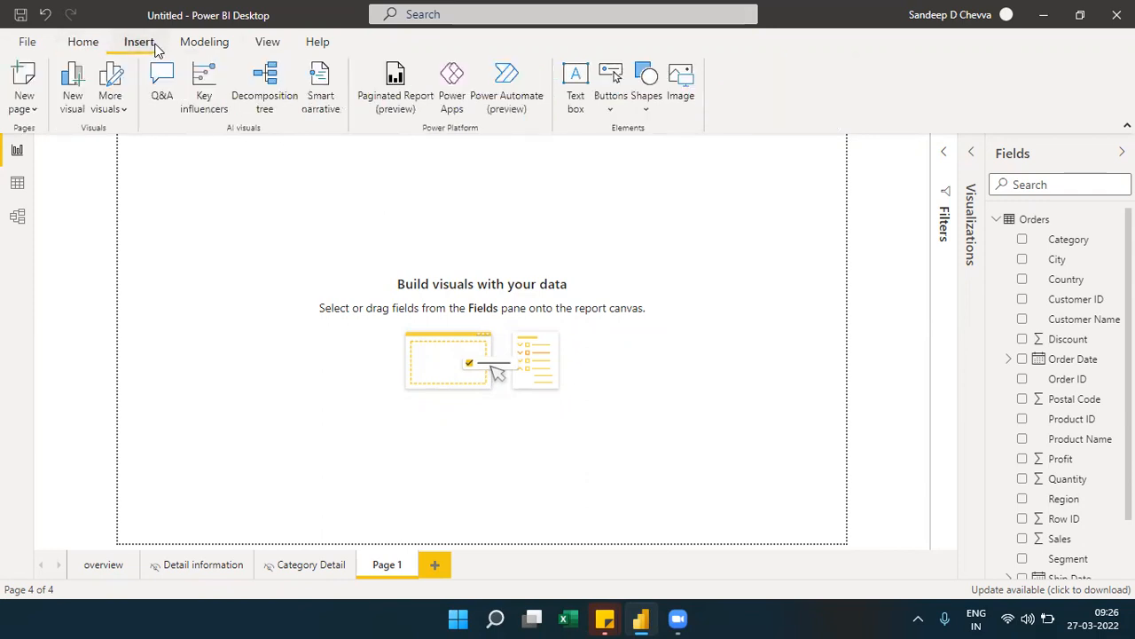
- Insert a blank button on Page 1, enlarge it, and place it near the page's upper edge, just left of centre
left_click(692, 99)
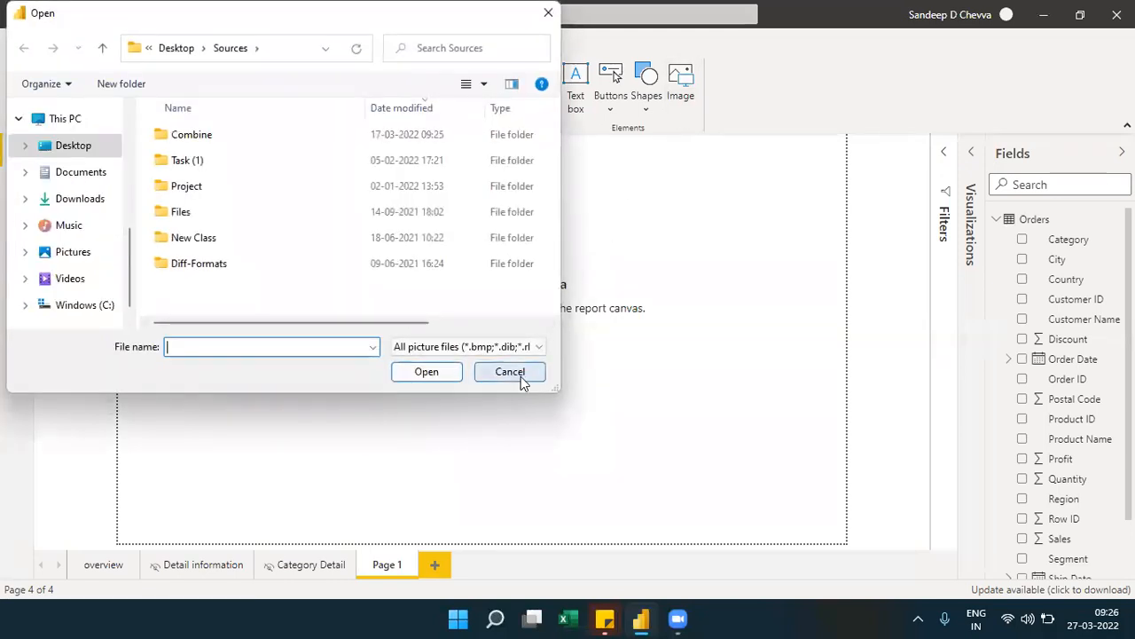
left_click(520, 374)
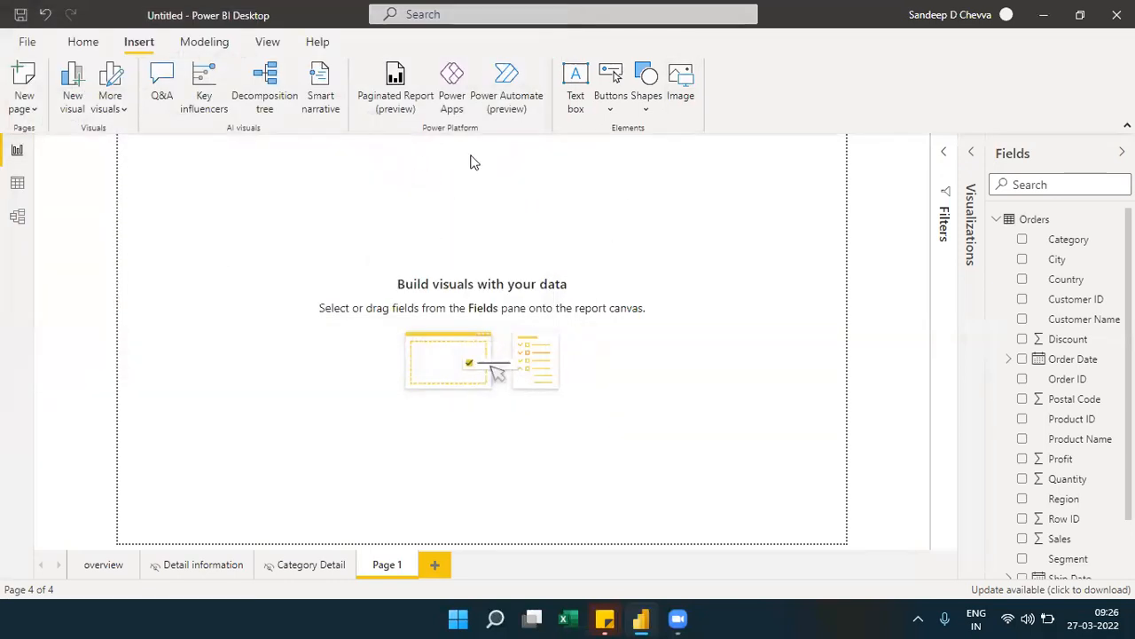
left_click(610, 110)
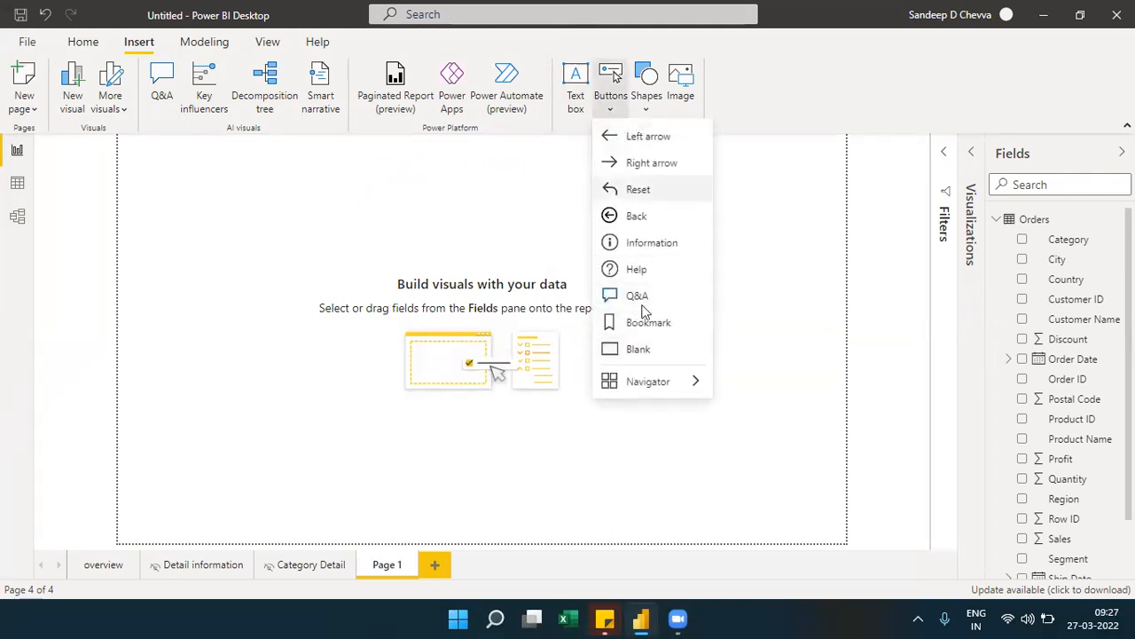
left_click(641, 351)
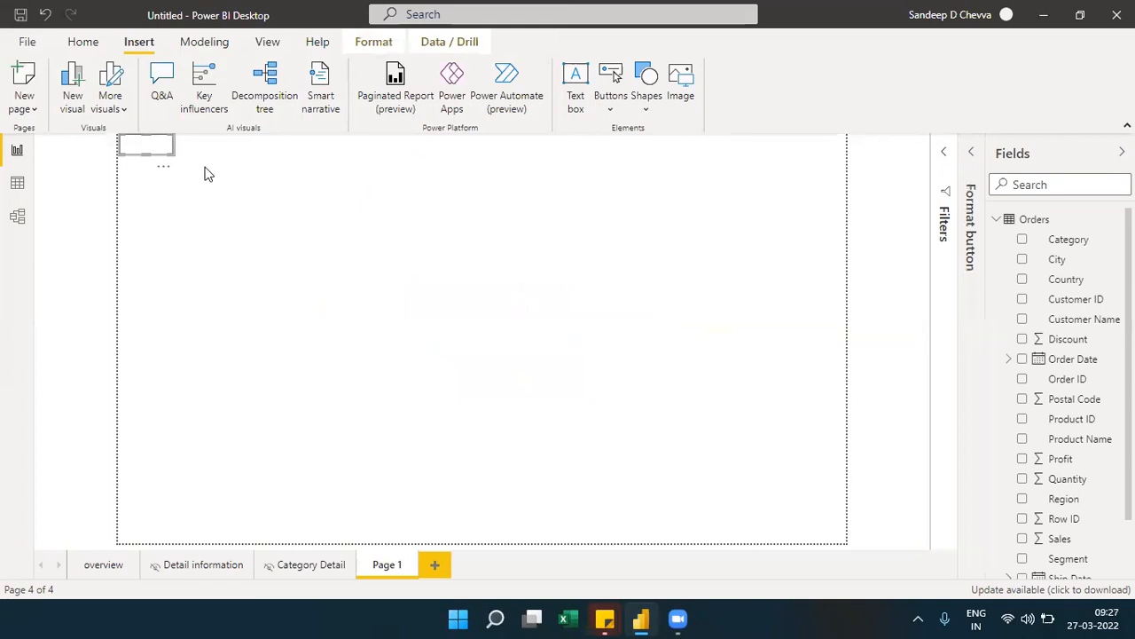
left_click_drag(156, 149, 431, 212)
- Insert a second blank button, enlarge it, align it to the right of the first one, and show the visualization options
left_click(609, 110)
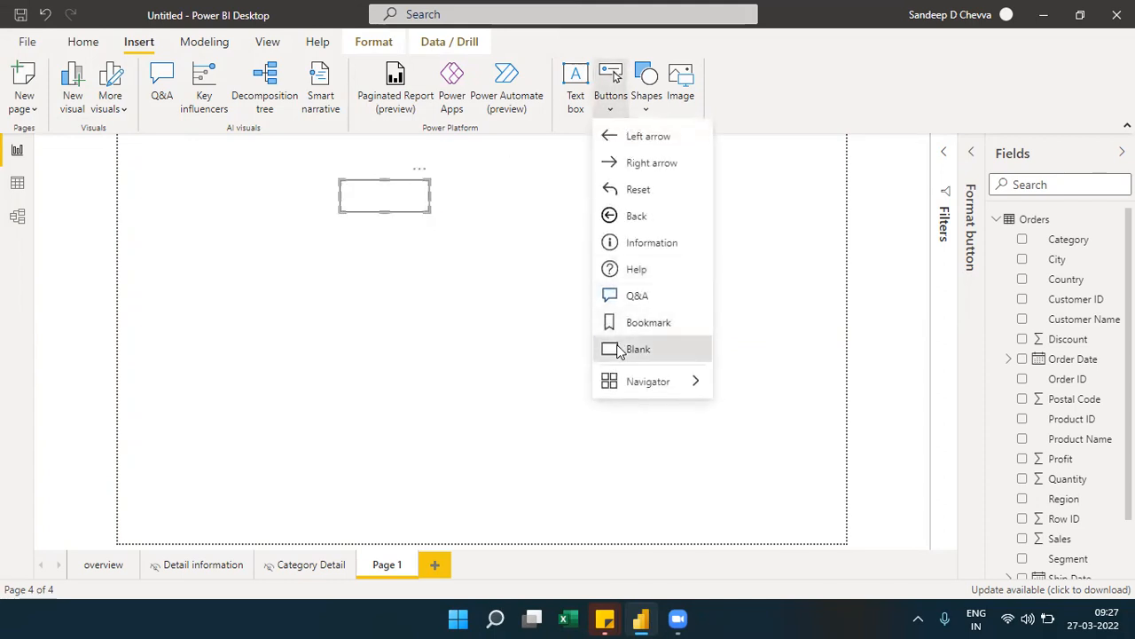
left_click(620, 349)
left_click_drag(145, 142, 542, 209)
left_click(449, 264)
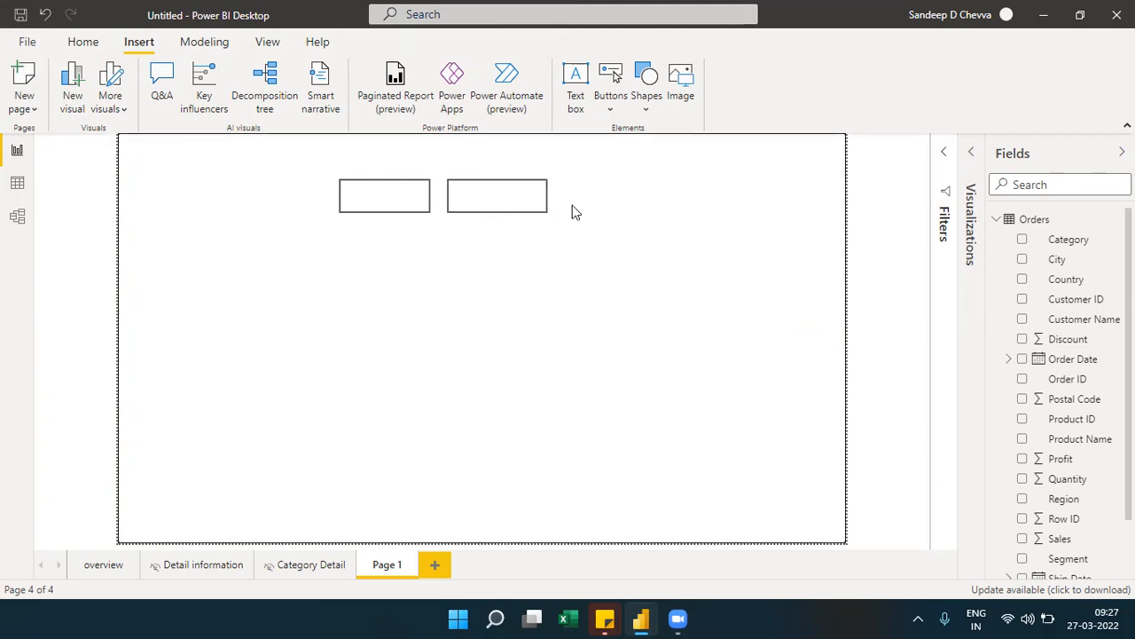
left_click(971, 152)
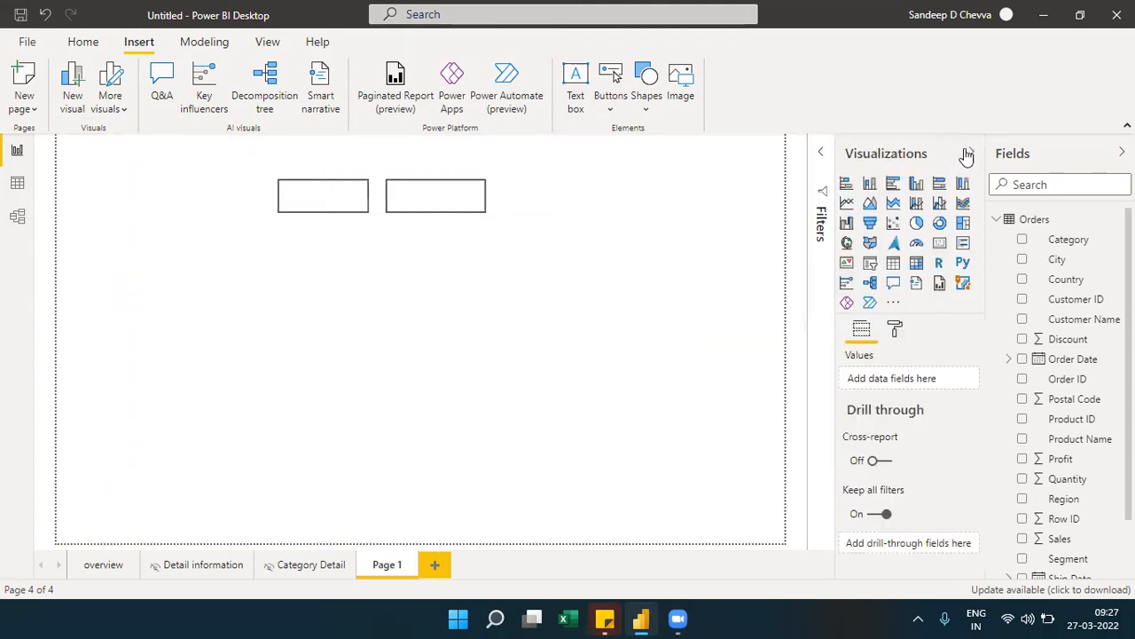
- Turn on text for the first blank button on Page 1 and label it "Table"
left_click(311, 194)
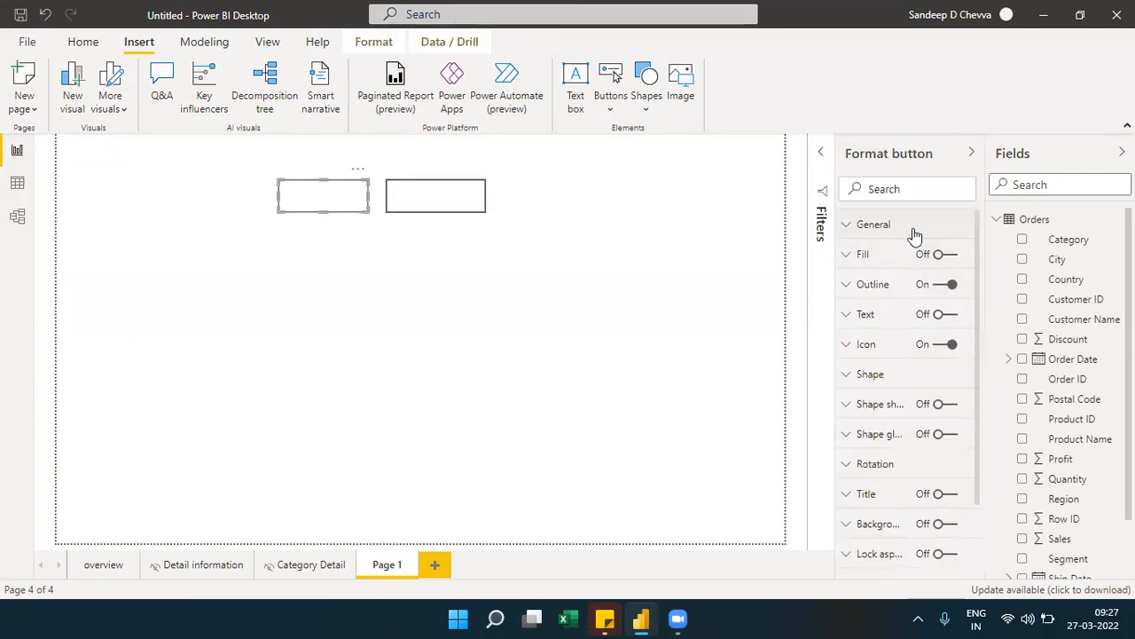
left_click(944, 319)
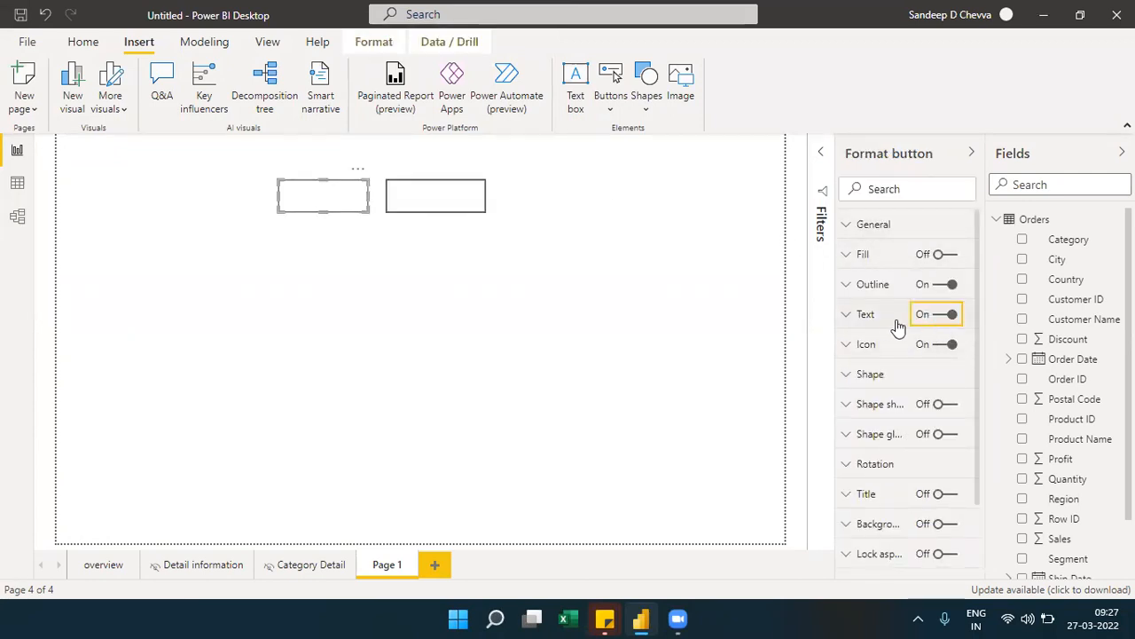
left_click(878, 320)
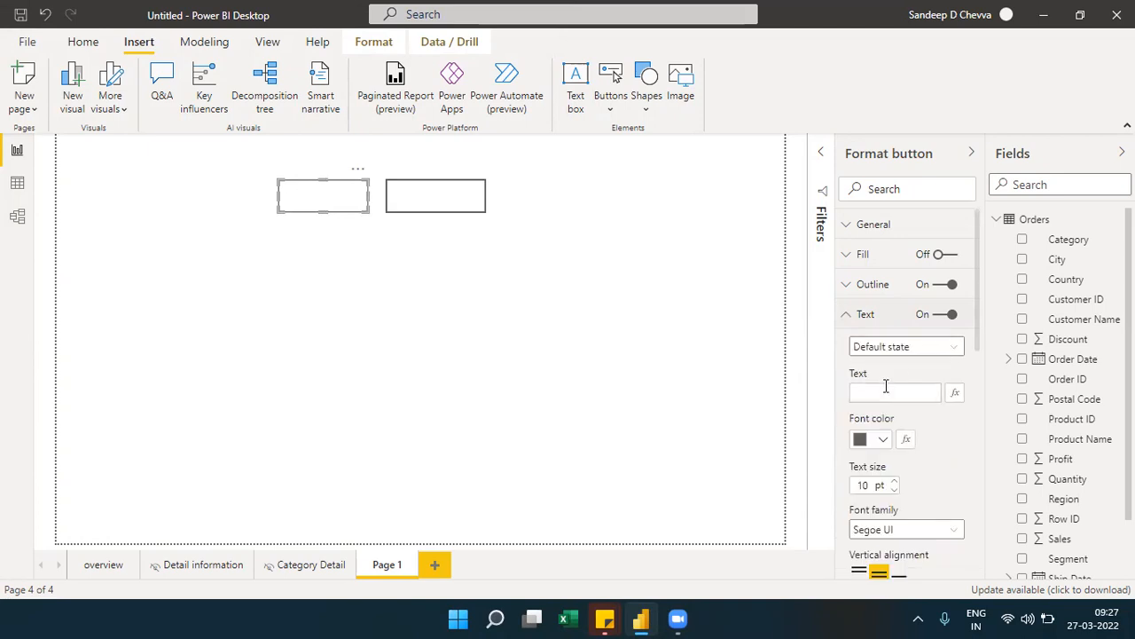
left_click(884, 391)
left_click(908, 419)
- Turn on text for the second blank button and label it "Chart"
left_click(424, 214)
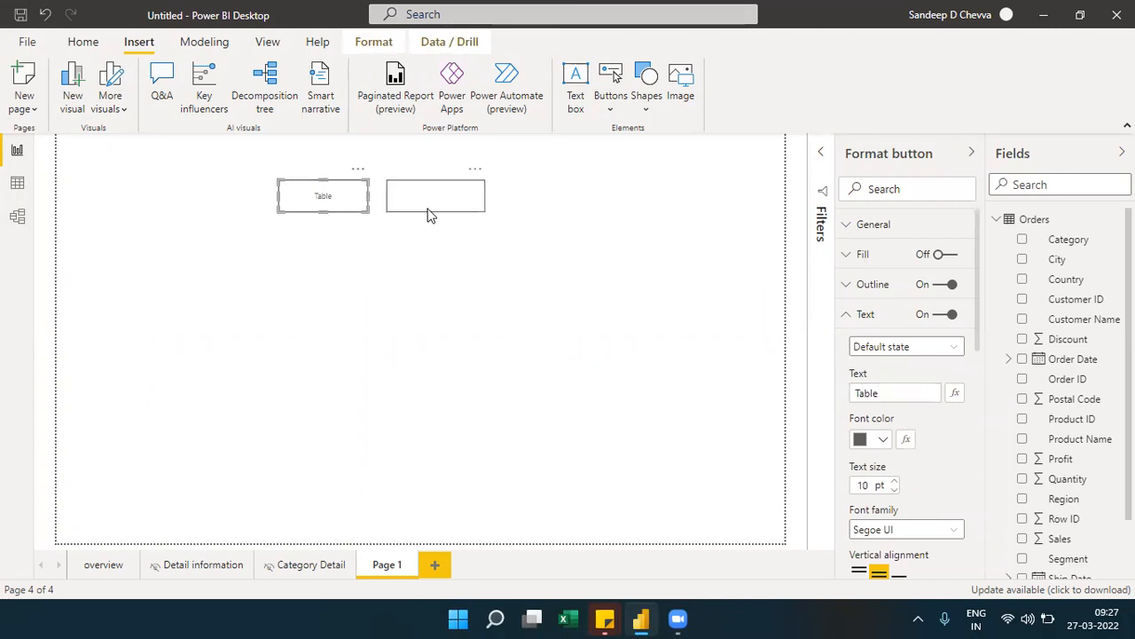
left_click(942, 315)
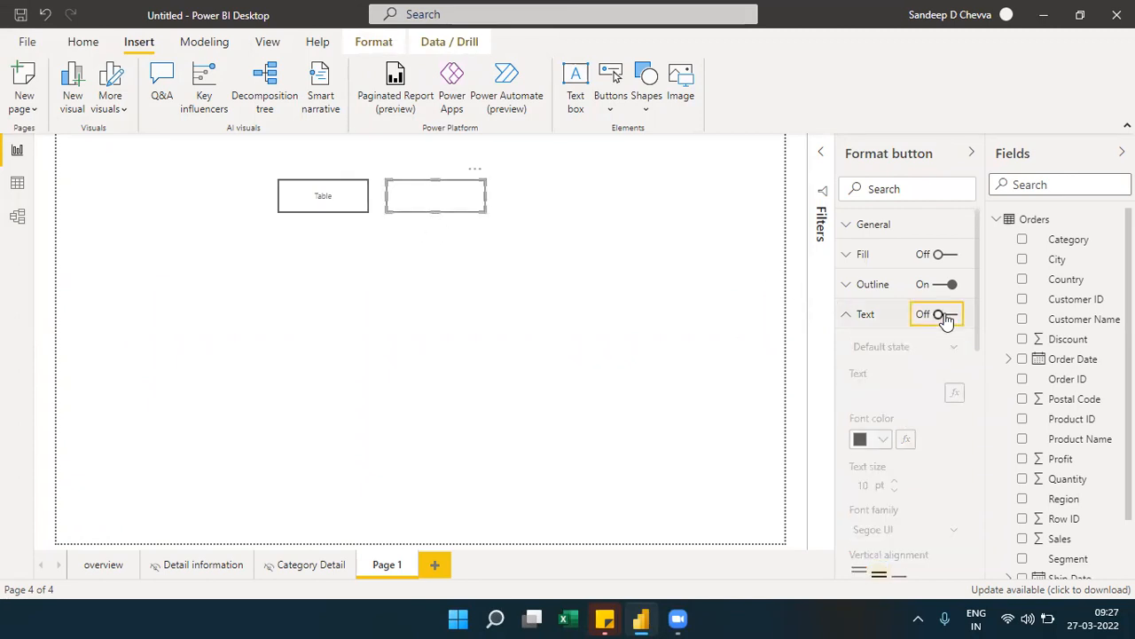
left_click(883, 393)
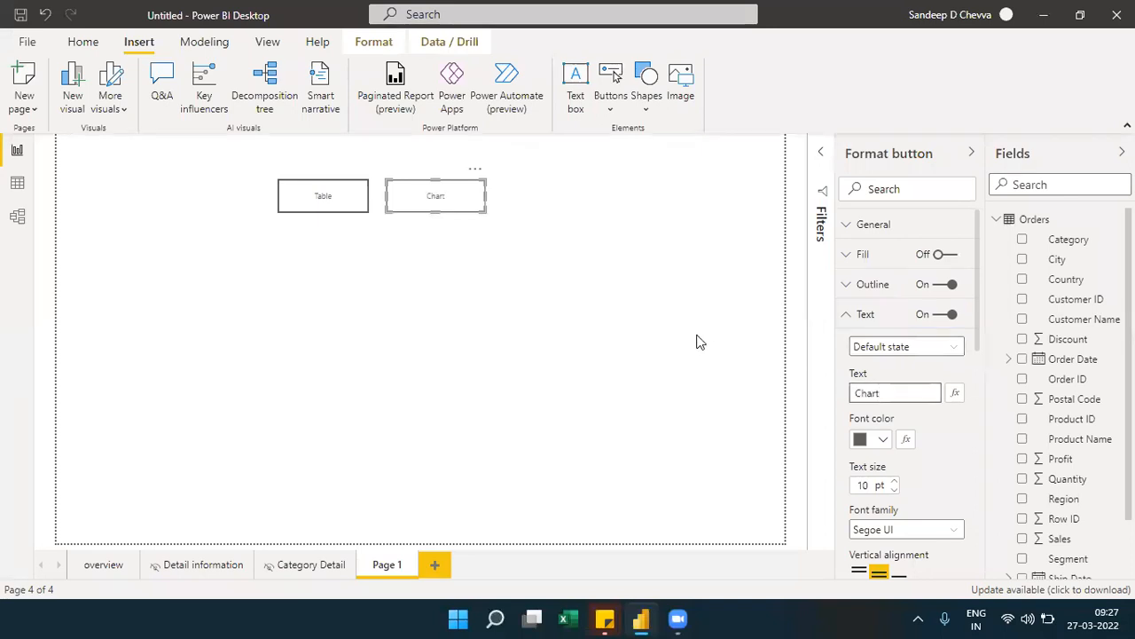
left_click(662, 337)
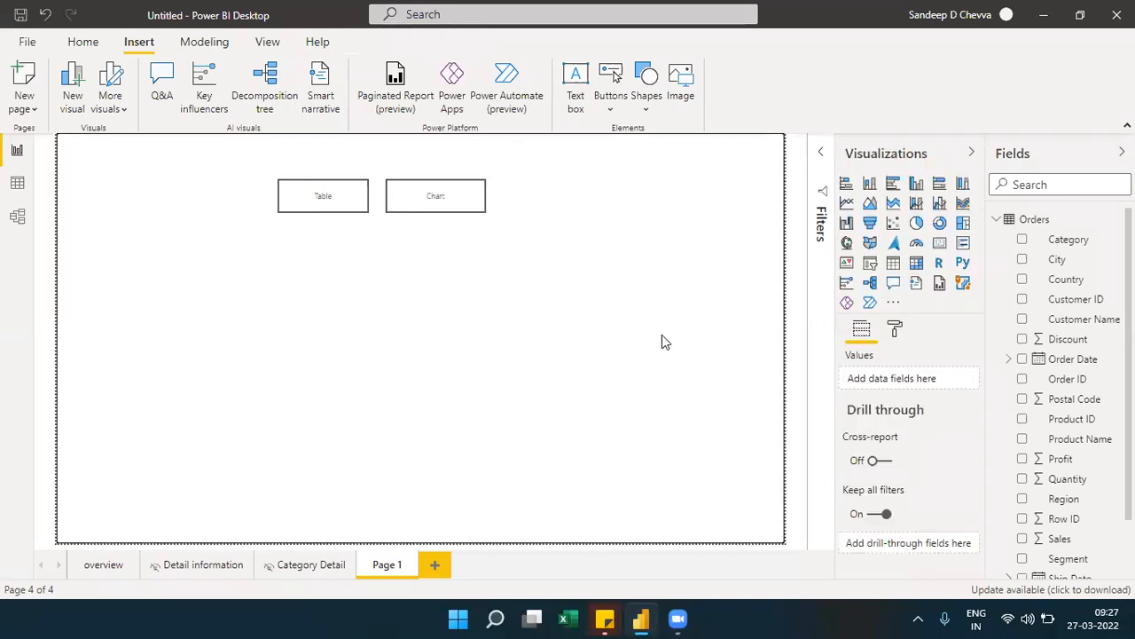
- Narrow the Chart button slightly so that its size matches the Table button
left_click(896, 147)
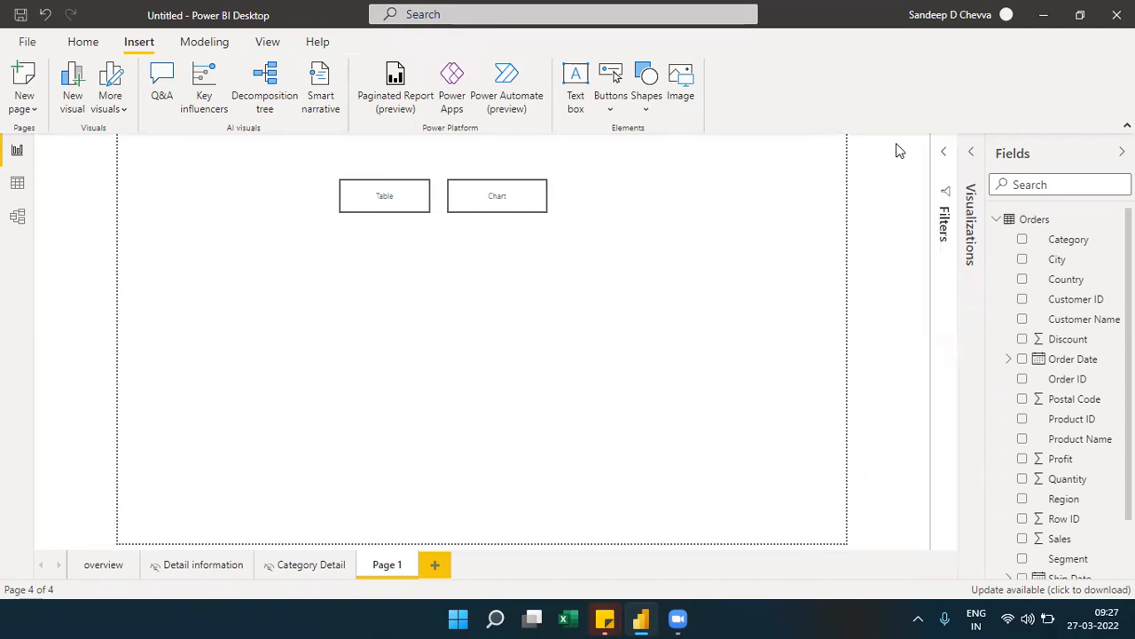
left_click(403, 208)
left_click(509, 197)
left_click(425, 202)
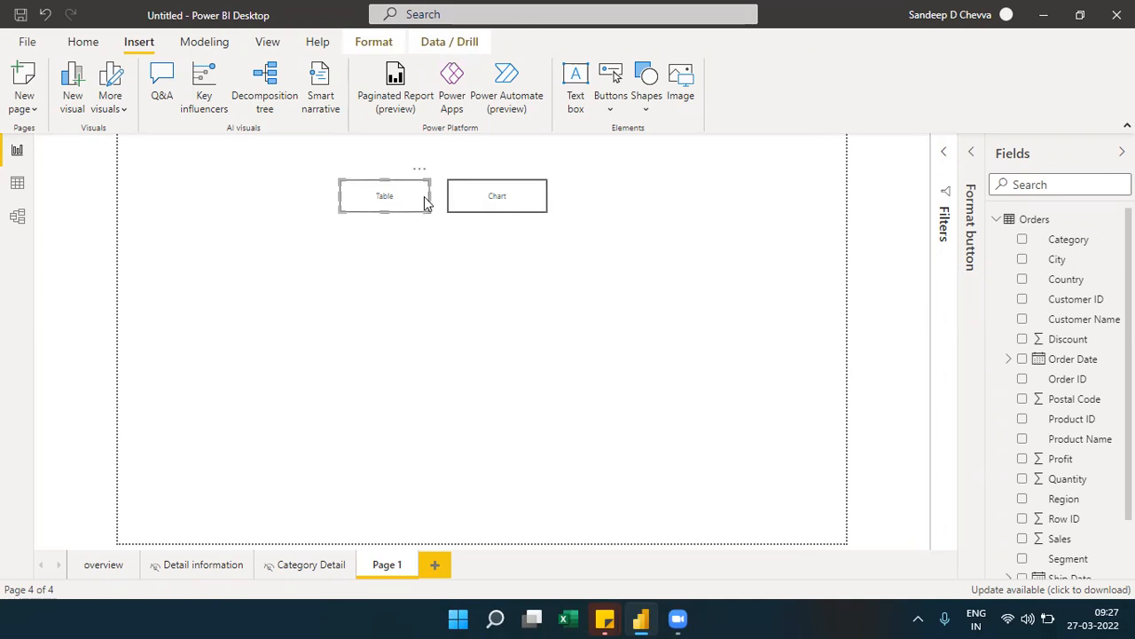
left_click(511, 211)
left_click_drag(547, 206, 541, 213)
left_click(448, 244)
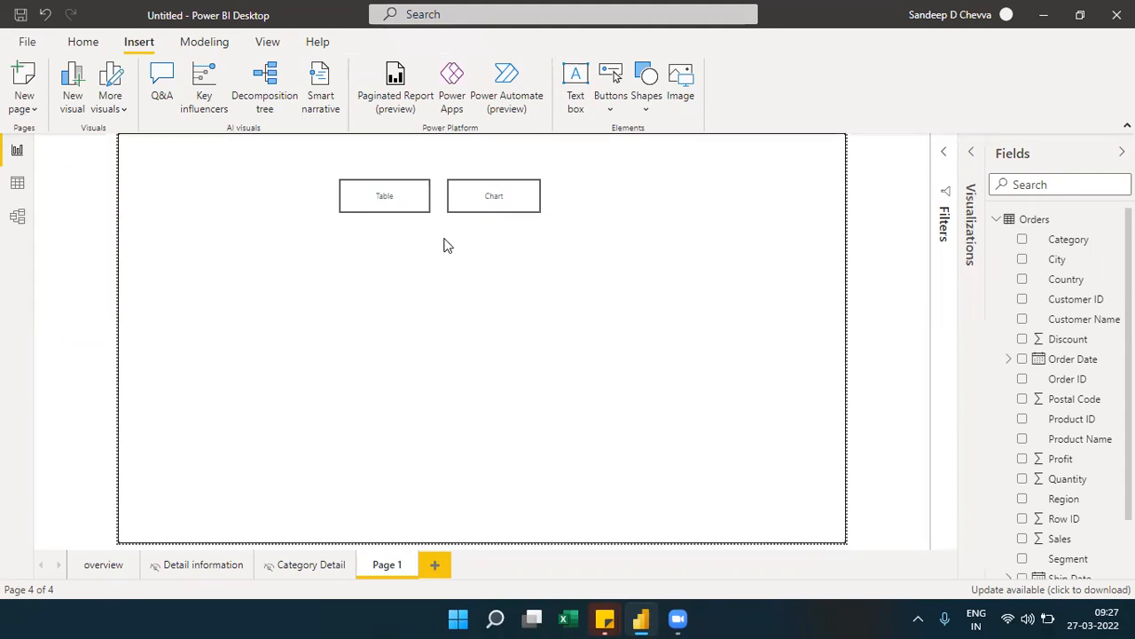
left_click(387, 203)
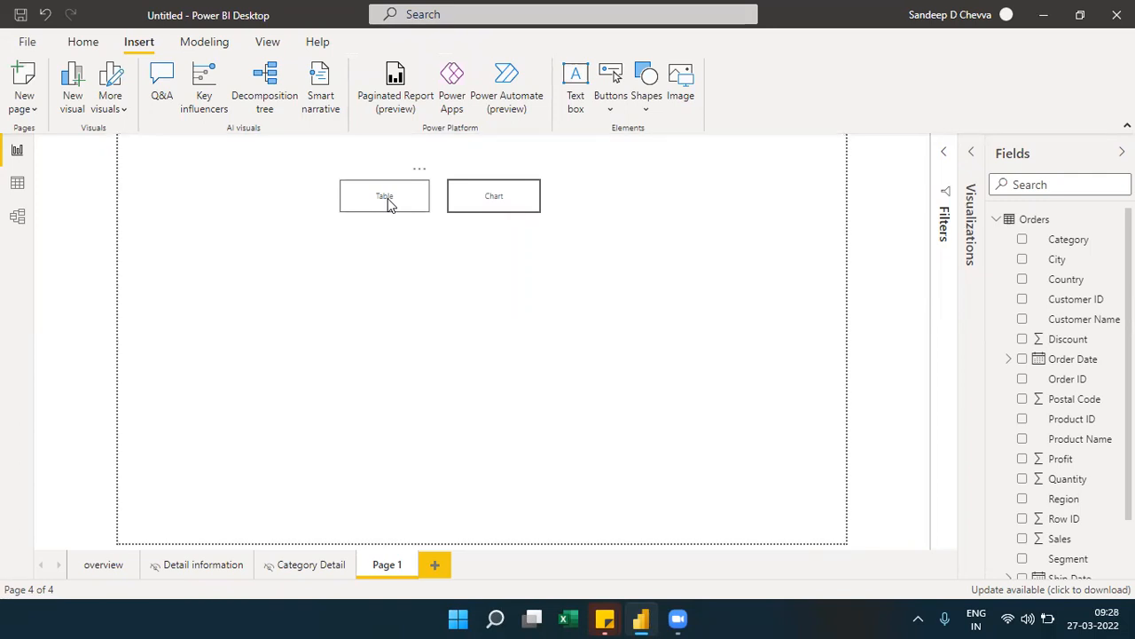
left_click(498, 253)
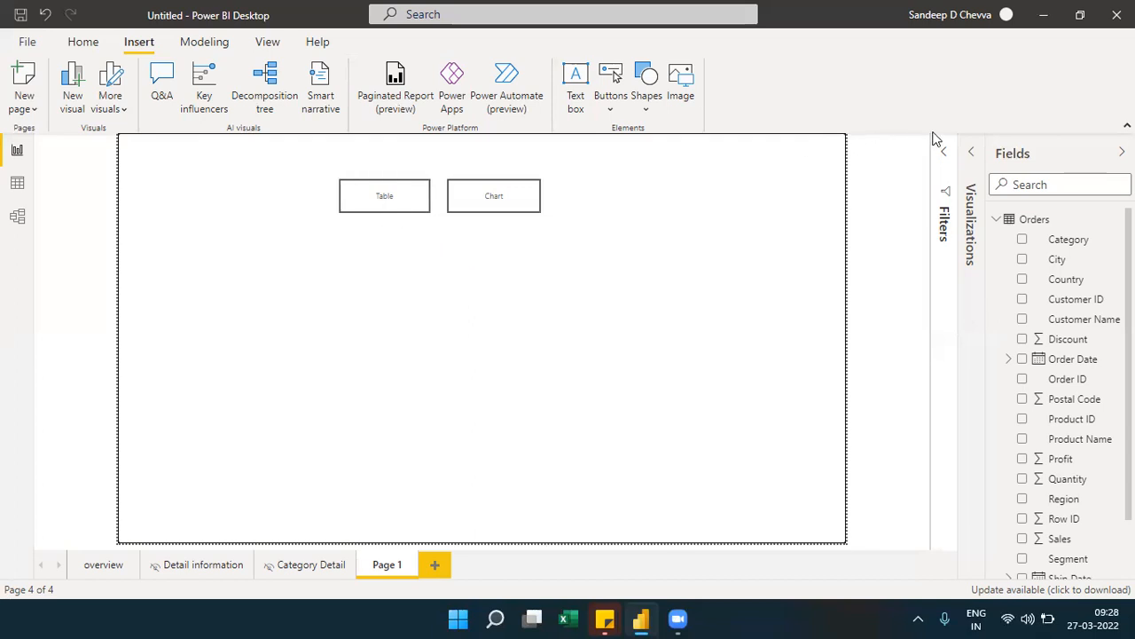
- Insert a table visual, place it below the two buttons and widen it
left_click(973, 153)
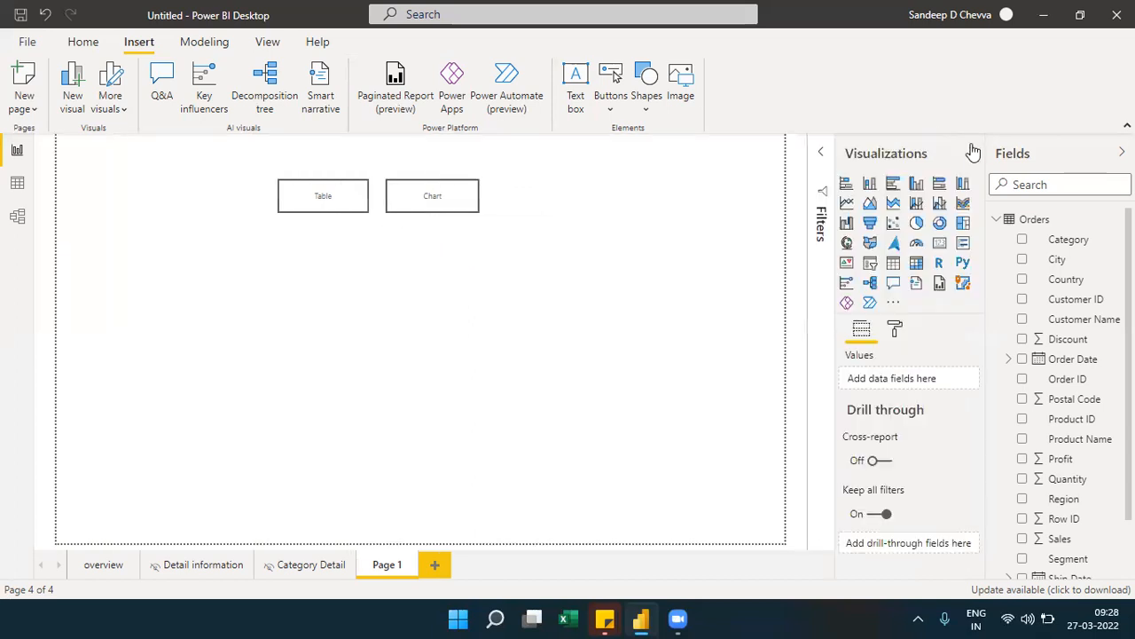
left_click(893, 264)
left_click_drag(286, 337, 397, 266)
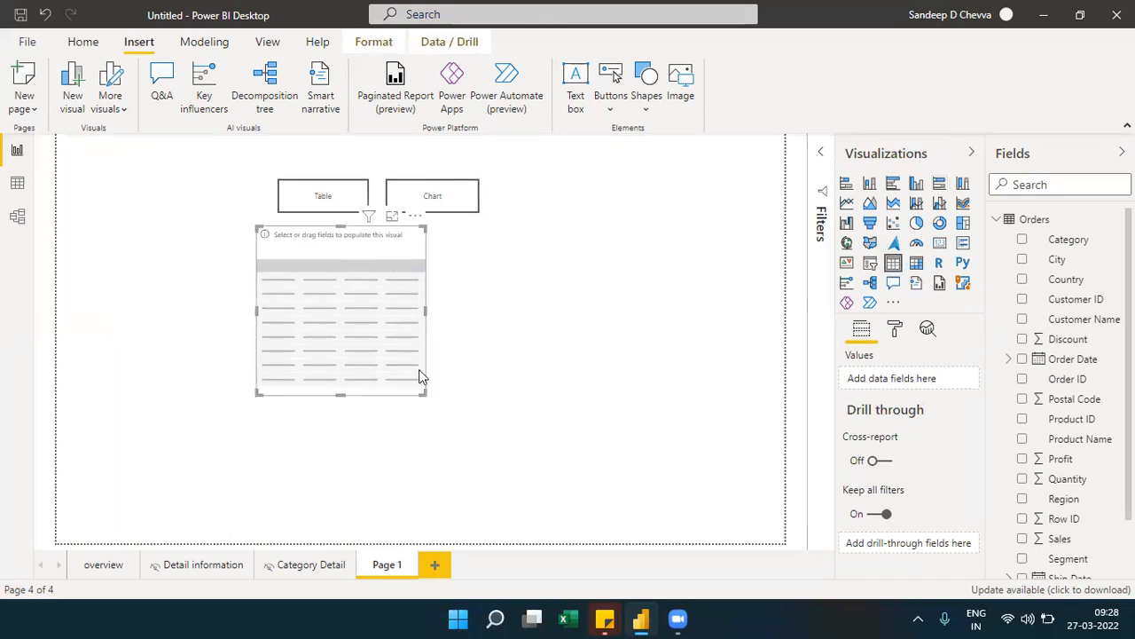
left_click_drag(423, 395, 547, 387)
- Fill the table with the Category and Sales fields, and shrink its frame to sit centred under the buttons
left_click_drag(1065, 239, 927, 380)
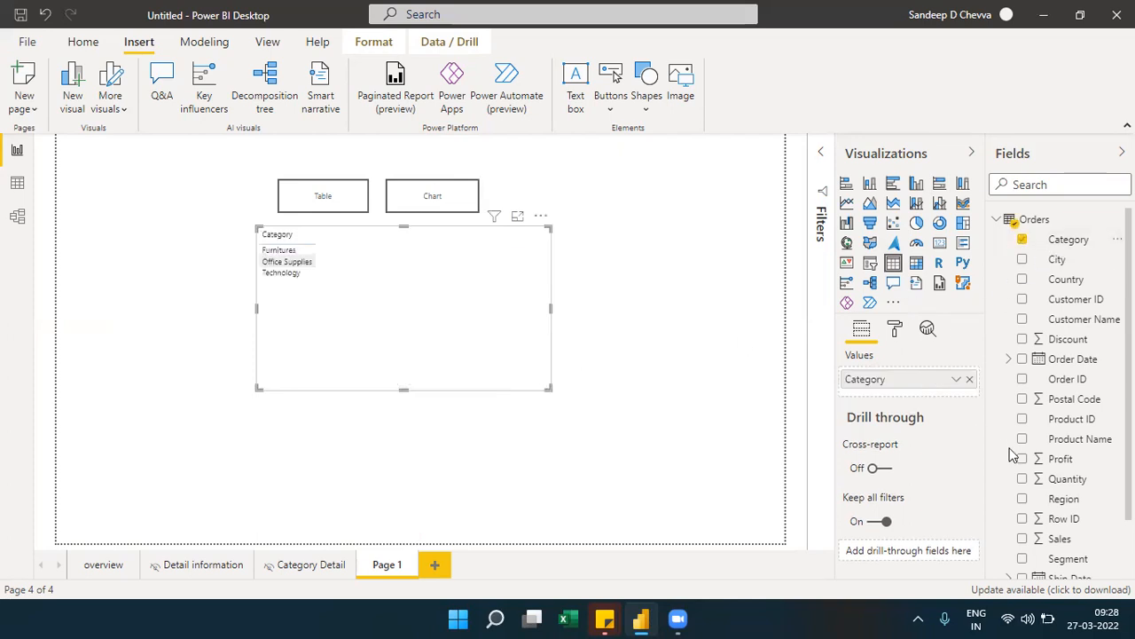
left_click_drag(1061, 541, 922, 397)
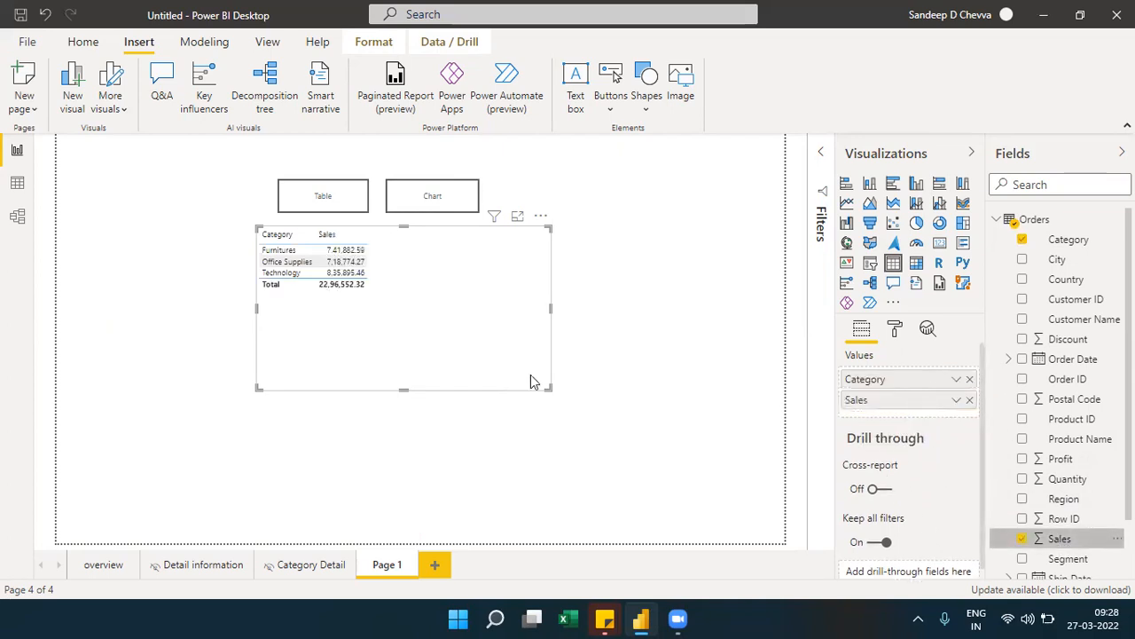
left_click_drag(502, 393, 422, 334)
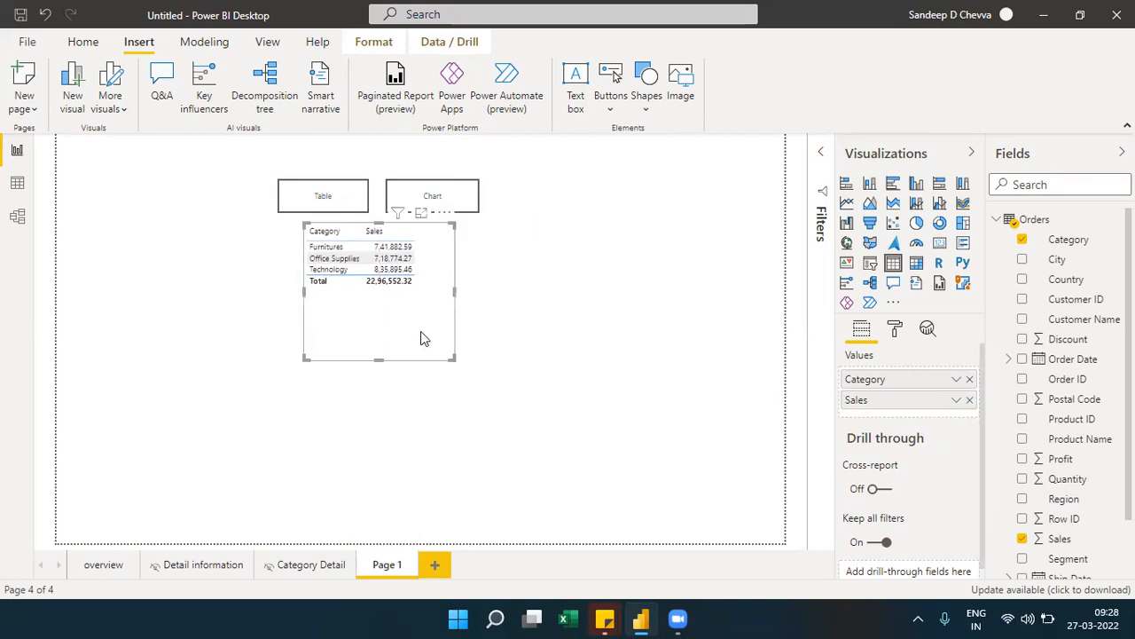
- Insert a clustered column chart below the table and use Category as its axis
left_click(338, 211)
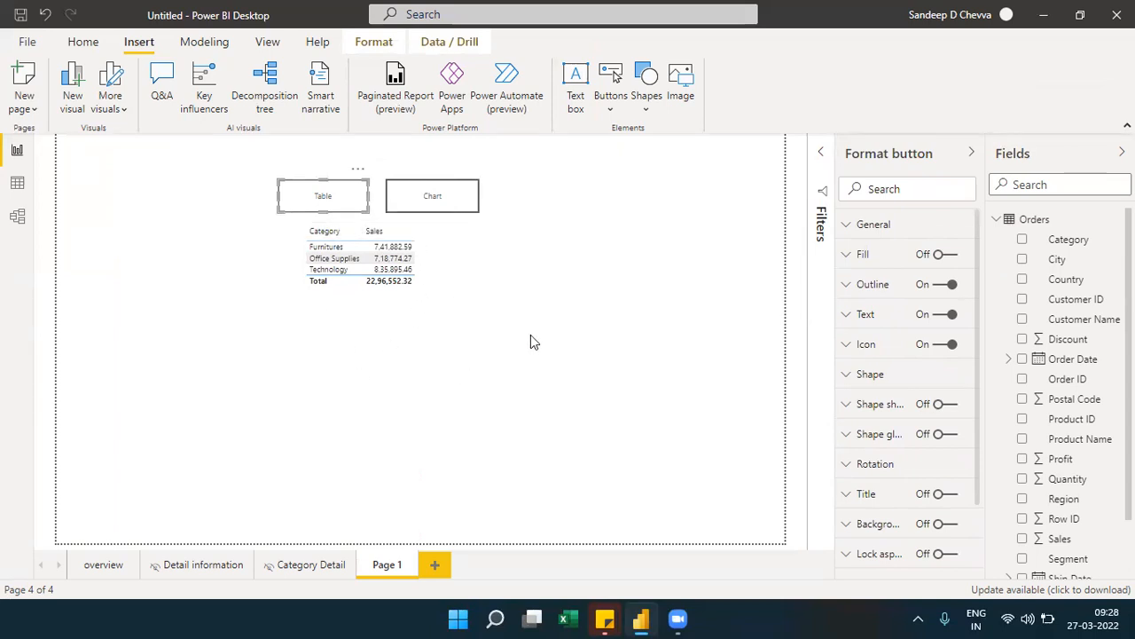
left_click(581, 296)
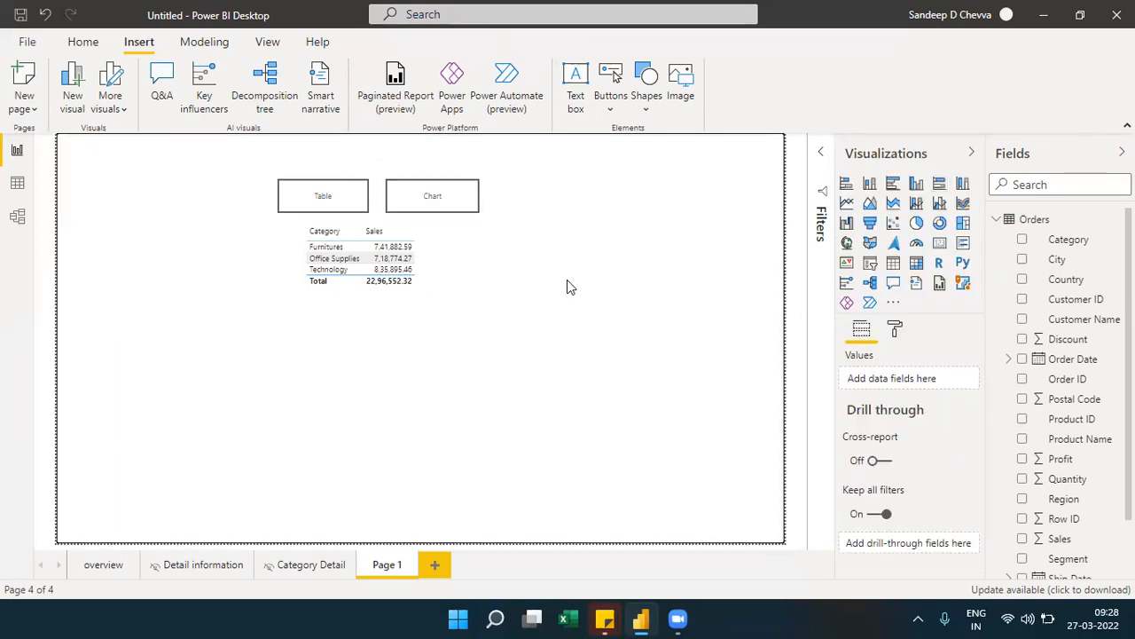
left_click(916, 184)
left_click_drag(251, 434, 404, 380)
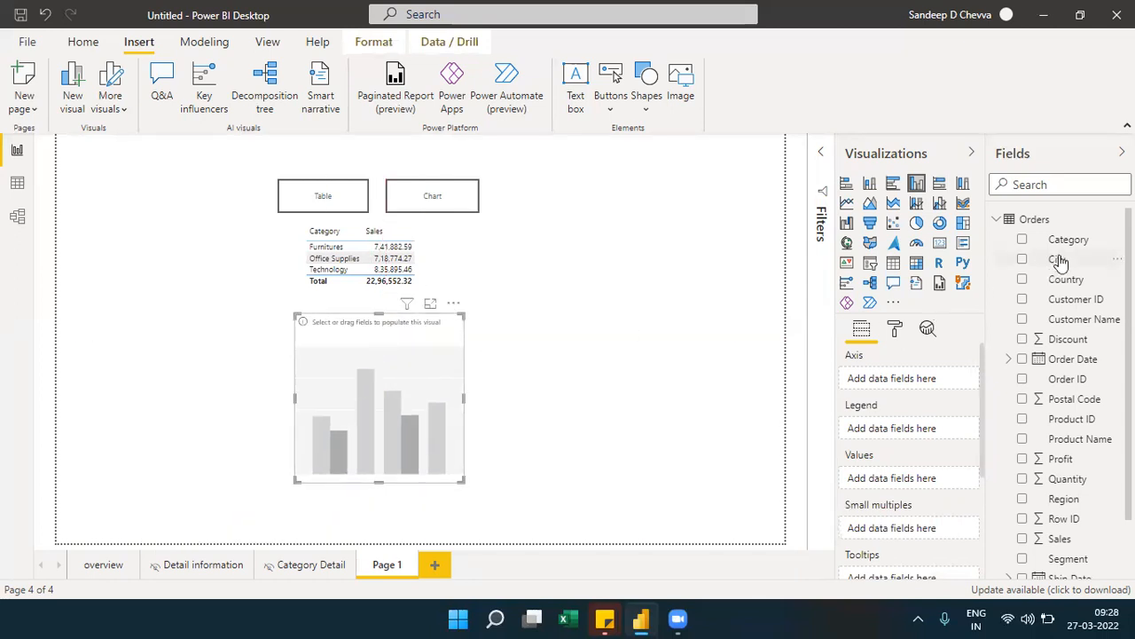
left_click_drag(1065, 241, 927, 382)
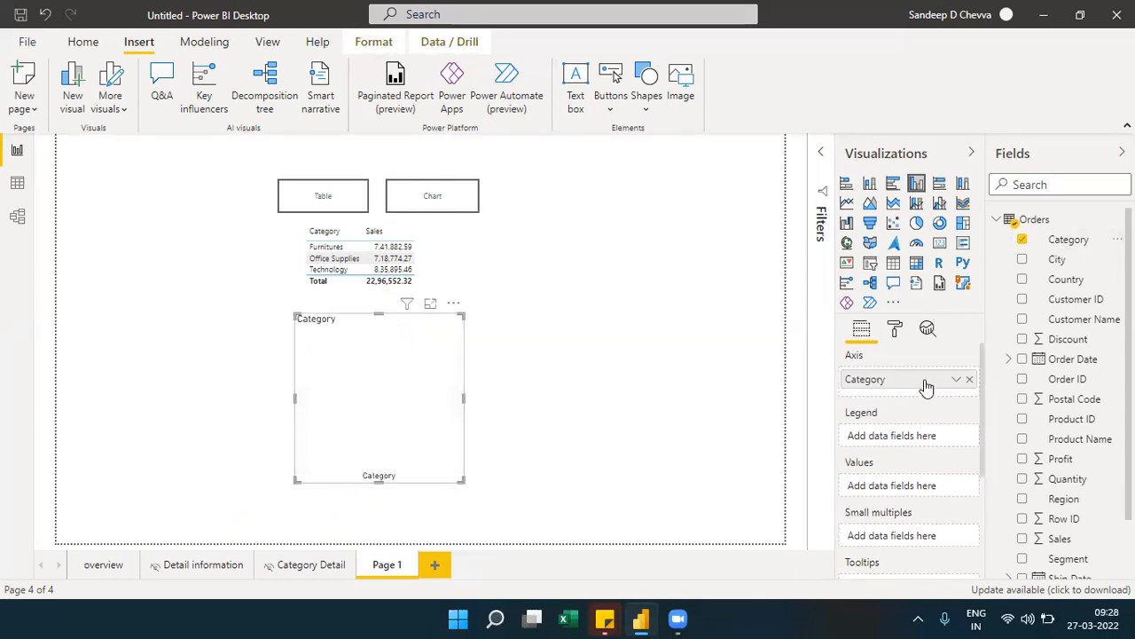
- Use Sales as the column chart's values, removing the Profit field tried first
left_click_drag(1061, 459, 942, 491)
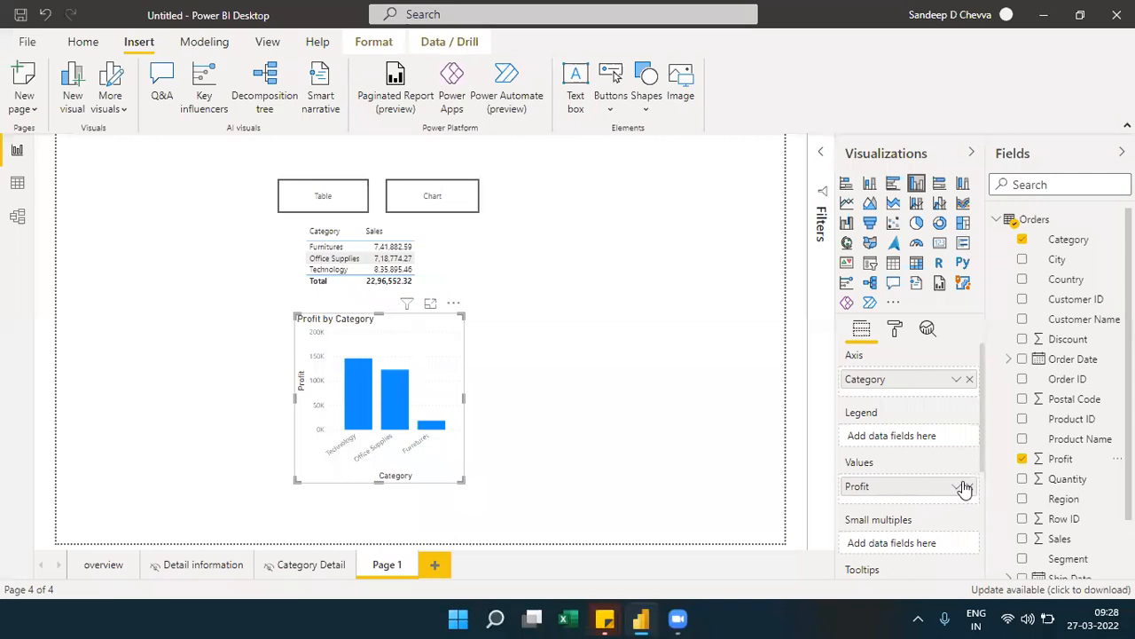
left_click(969, 486)
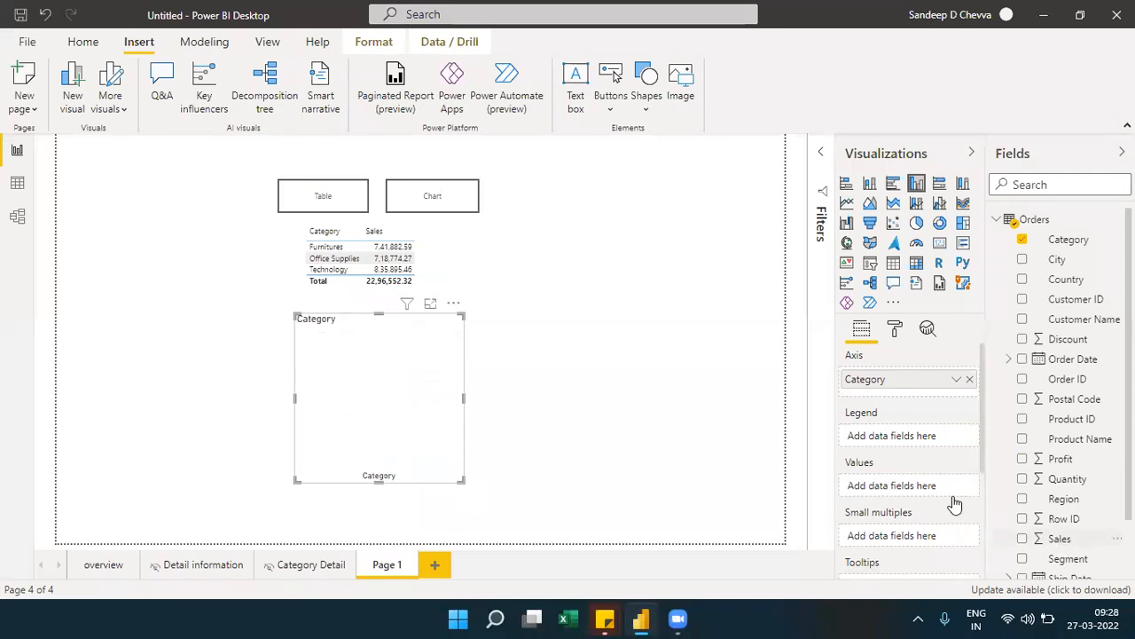
left_click_drag(1059, 538, 936, 494)
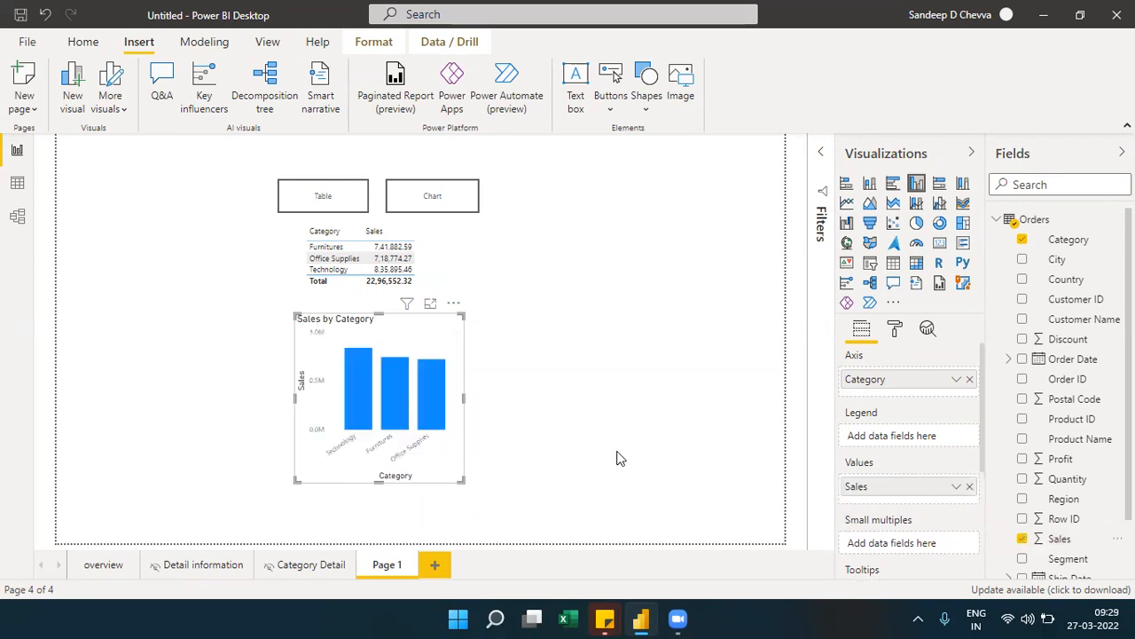
- Make the column chart wider and lower, and position it centred under the table
left_click_drag(462, 481, 593, 444)
left_click_drag(436, 317, 383, 318)
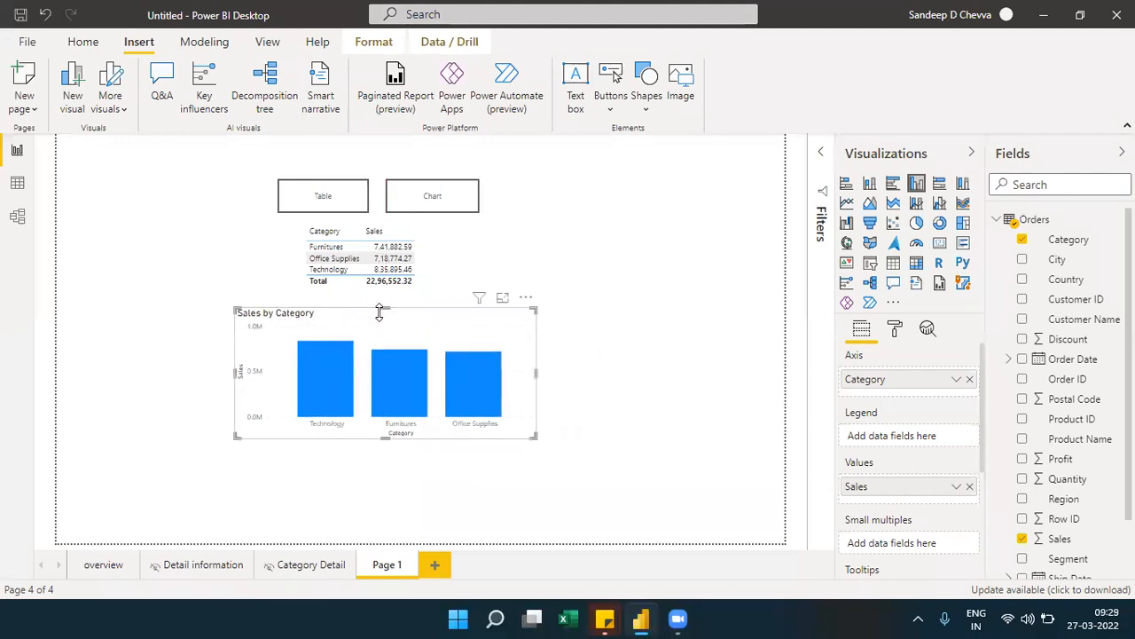
left_click(523, 481)
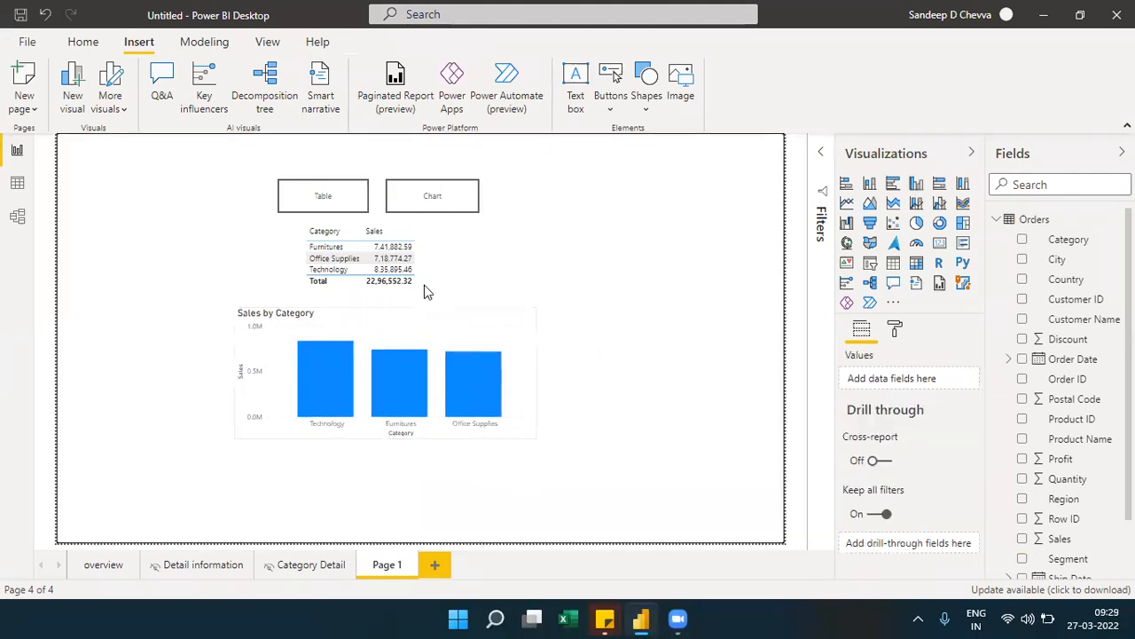
- Shorten the table's frame and move the column chart slightly down so that the two visuals do not overlap
left_click(434, 248)
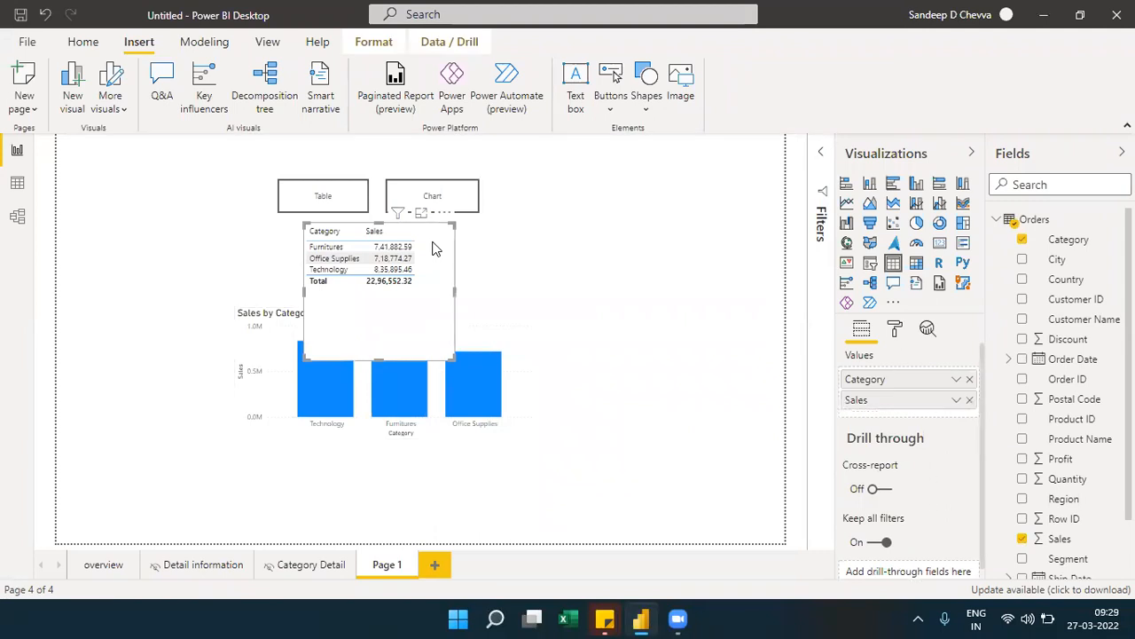
left_click_drag(449, 330, 458, 360)
left_click(603, 307)
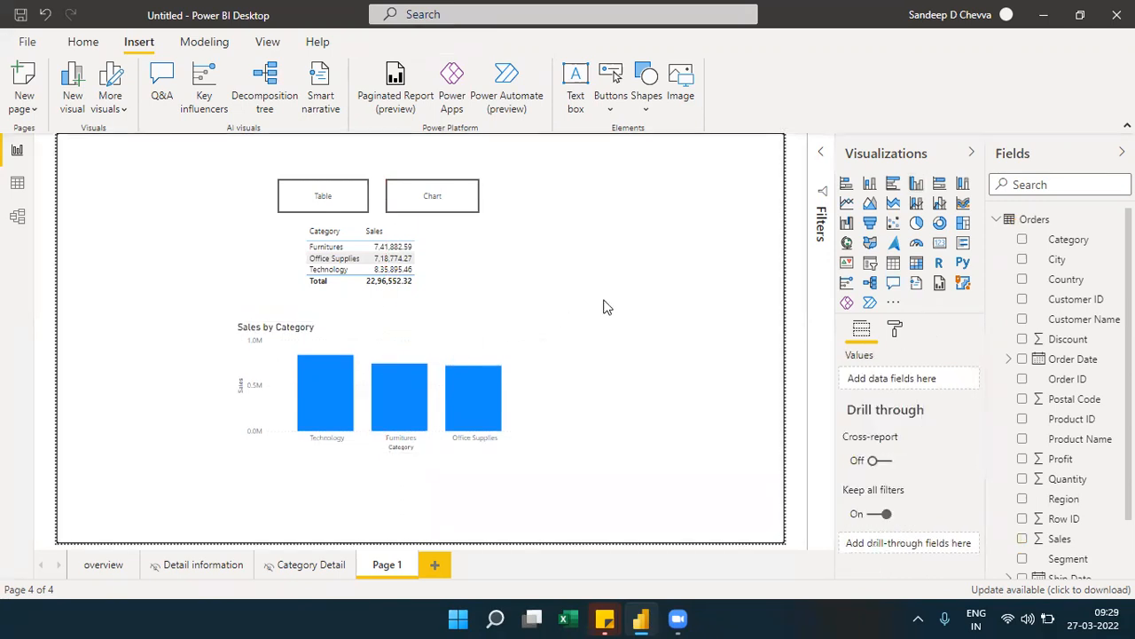
left_click(870, 262)
left_click_drag(180, 510, 652, 235)
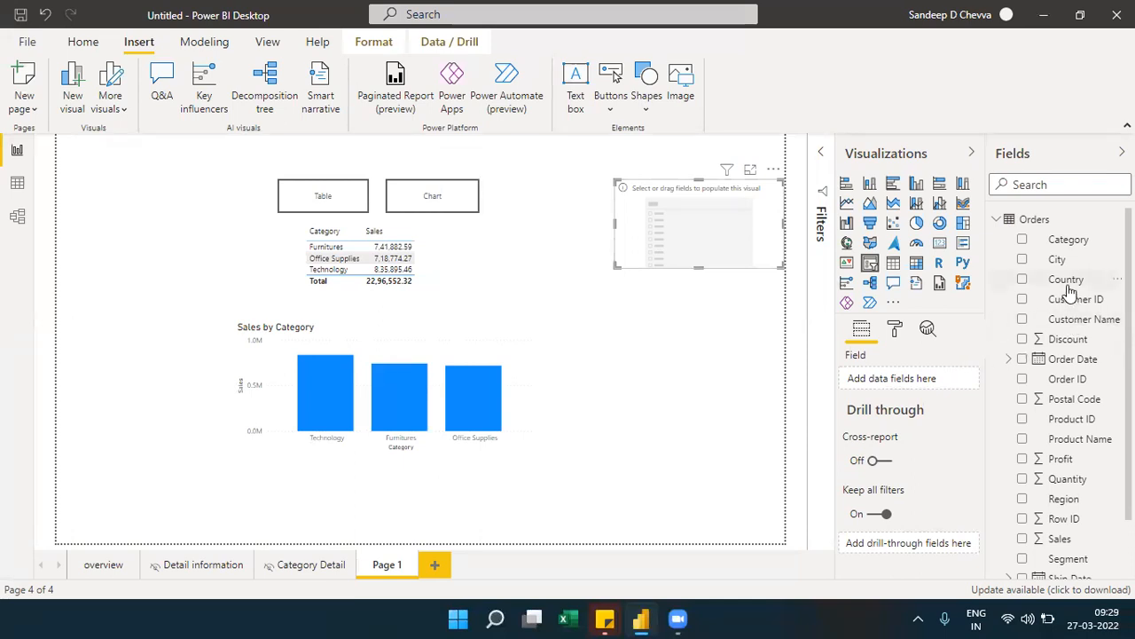
left_click_drag(1069, 240, 918, 379)
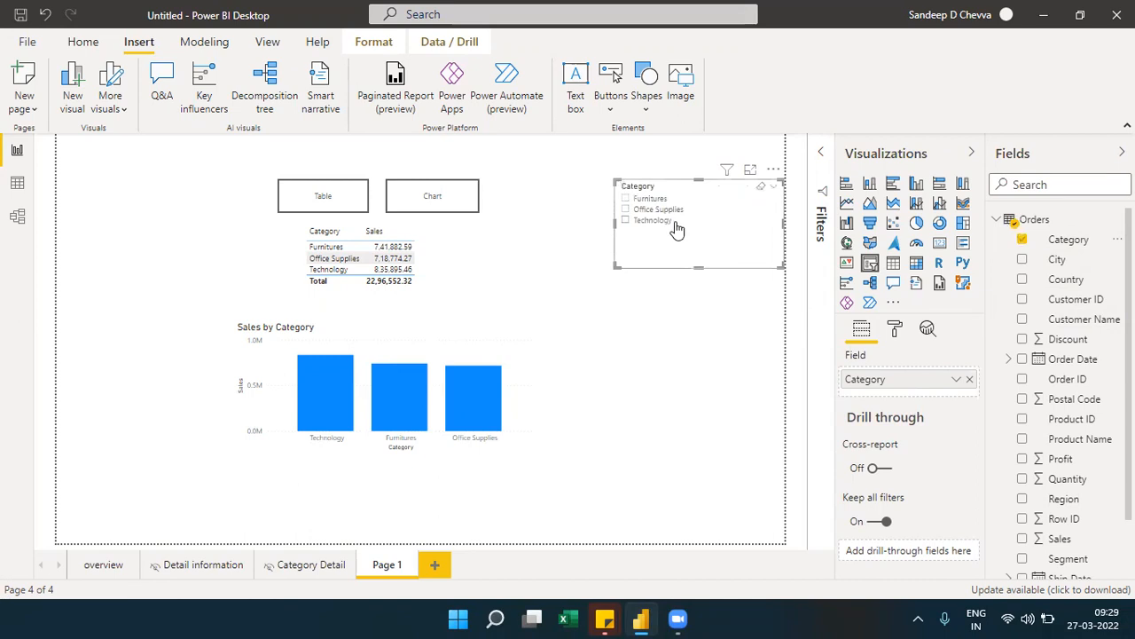
left_click(773, 169)
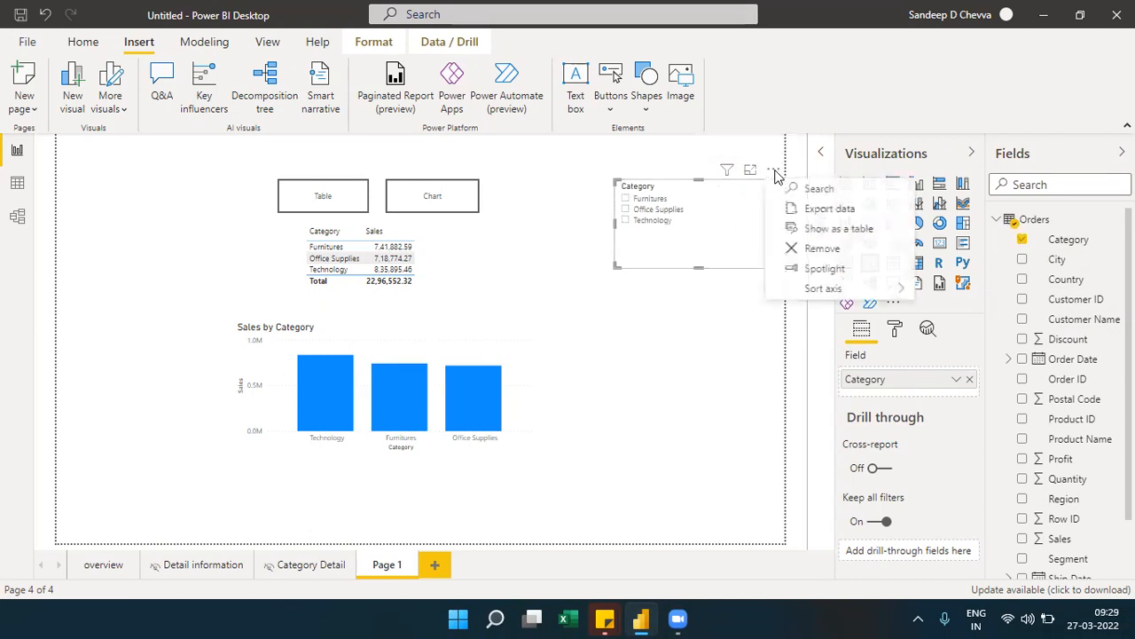
left_click(801, 250)
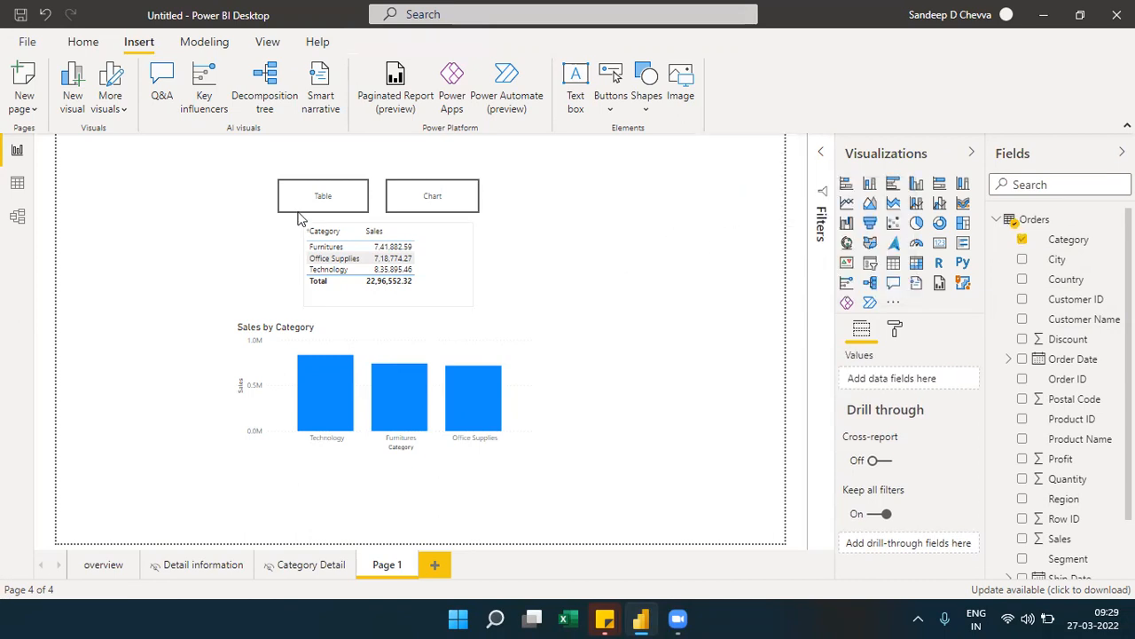
left_click(300, 216)
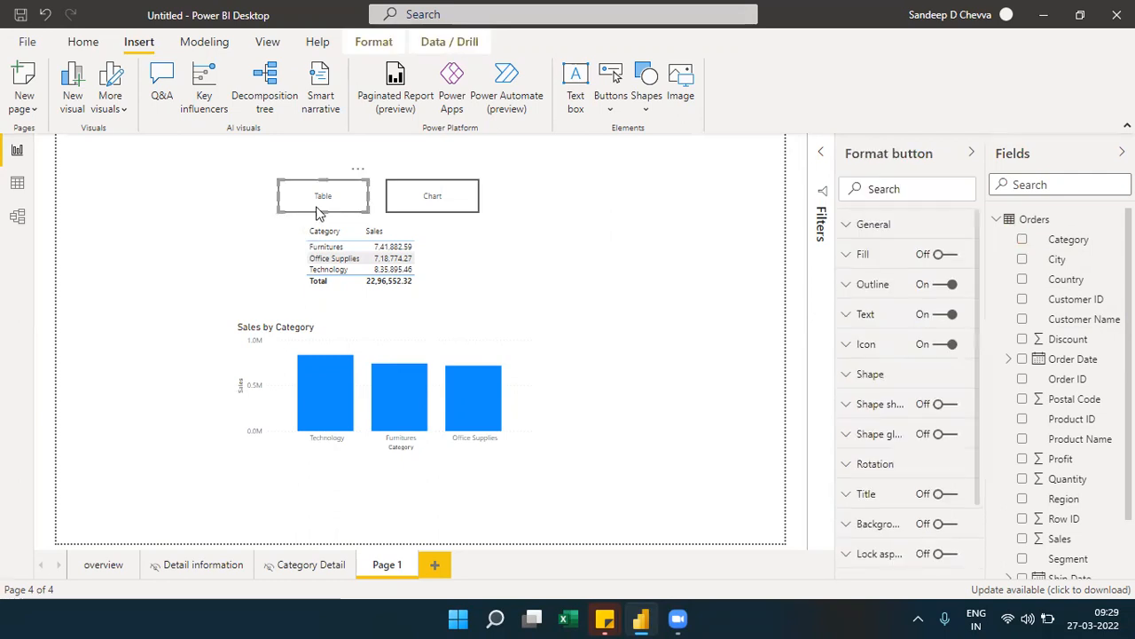
left_click(463, 203)
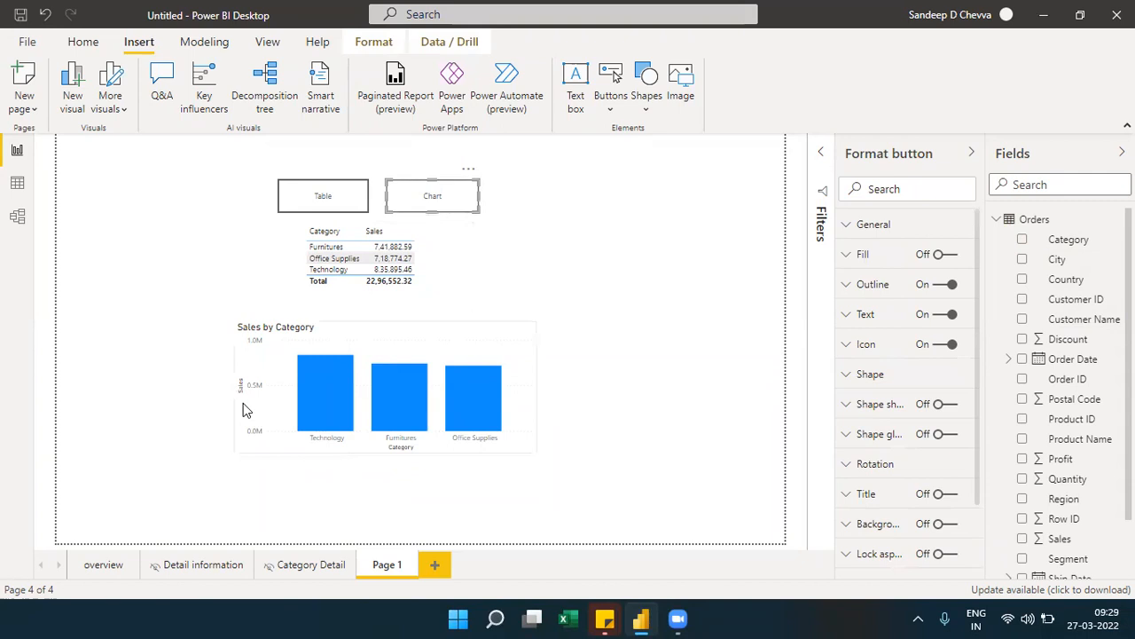
left_click(278, 337)
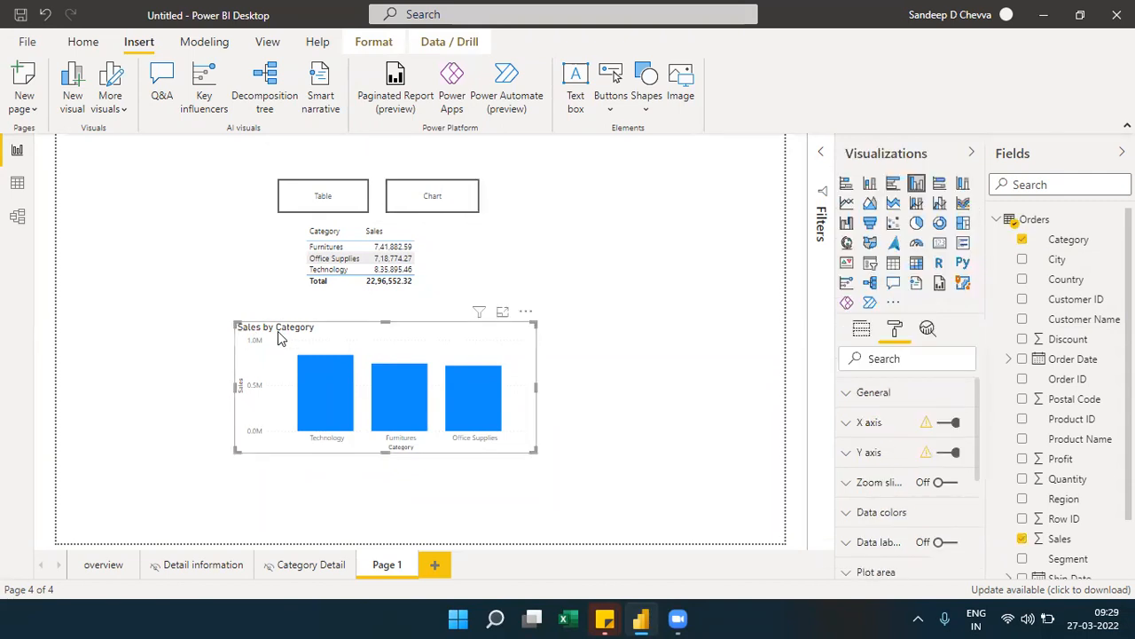
left_click(430, 263)
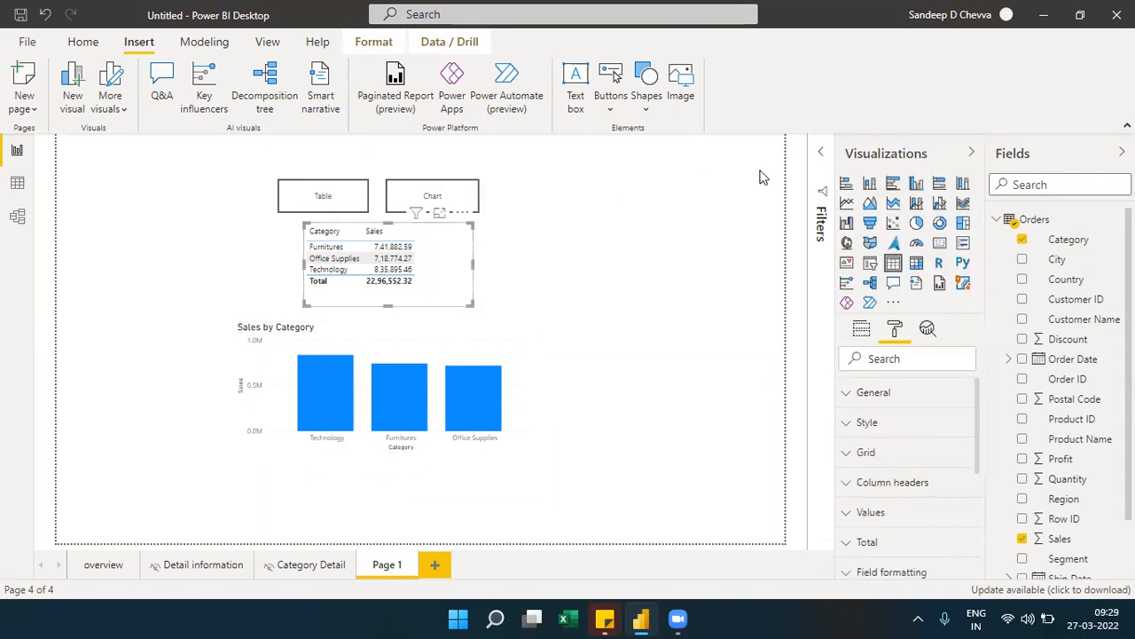
left_click(887, 159)
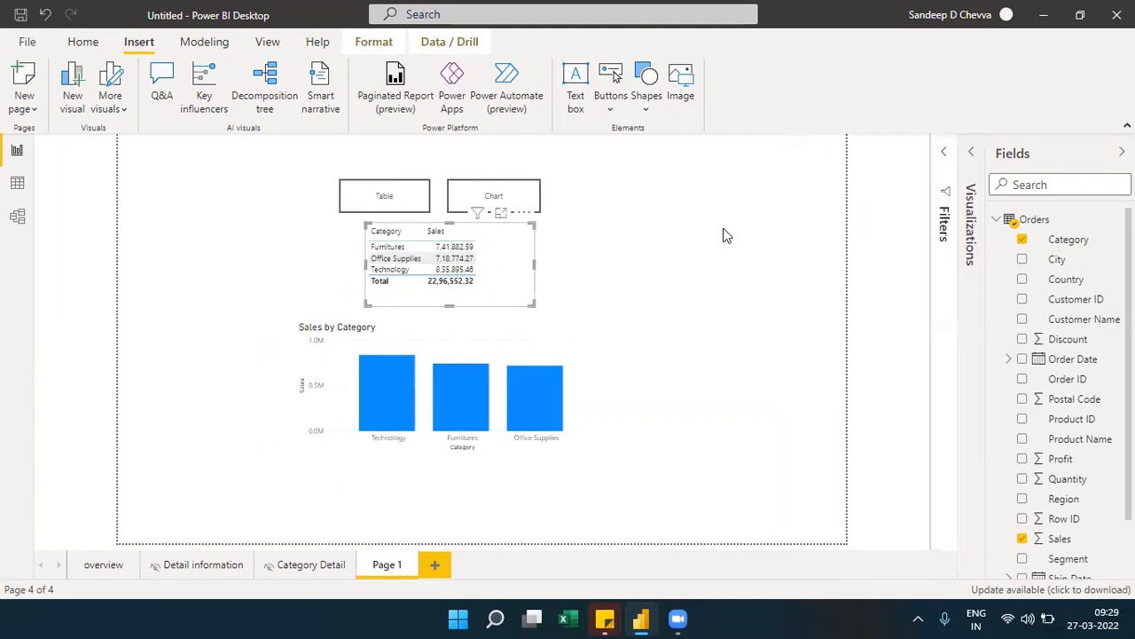
left_click(621, 222)
left_click(373, 192)
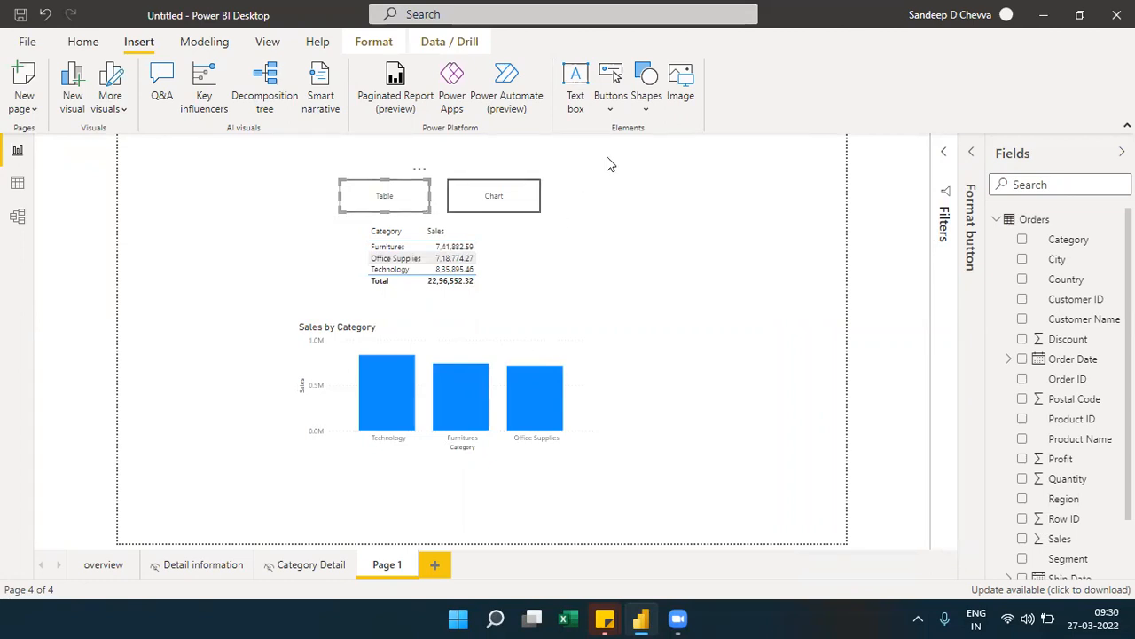
left_click(526, 197)
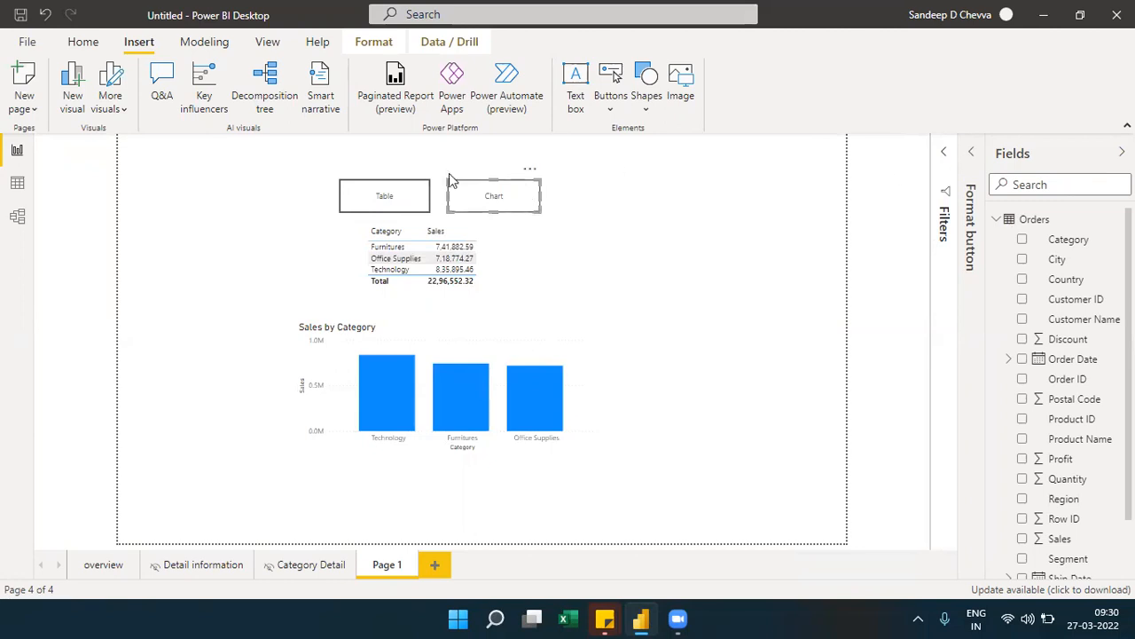
- Turn on the action for the Table button and look through the available action types, leaving the type as Back
left_click(406, 199)
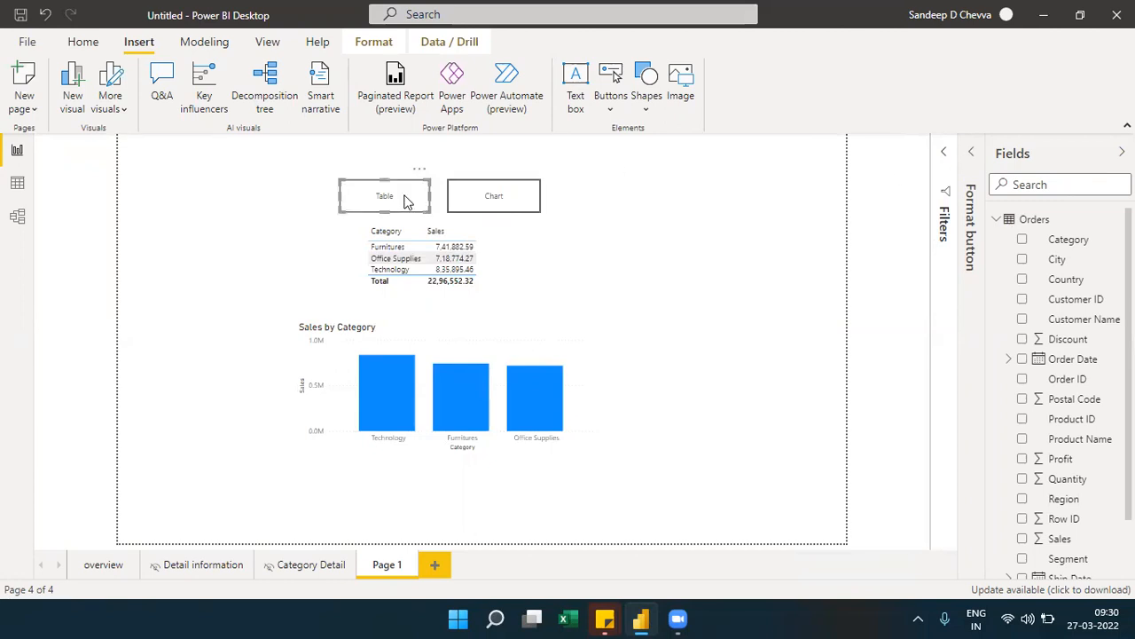
left_click(972, 155)
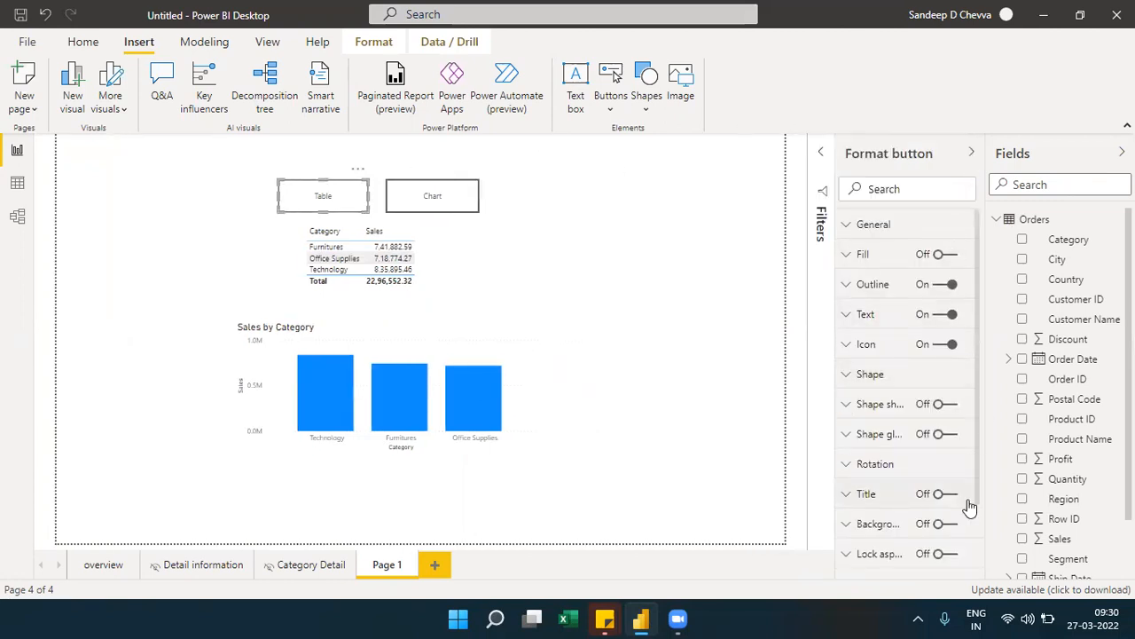
scroll(977, 514, "down", 2)
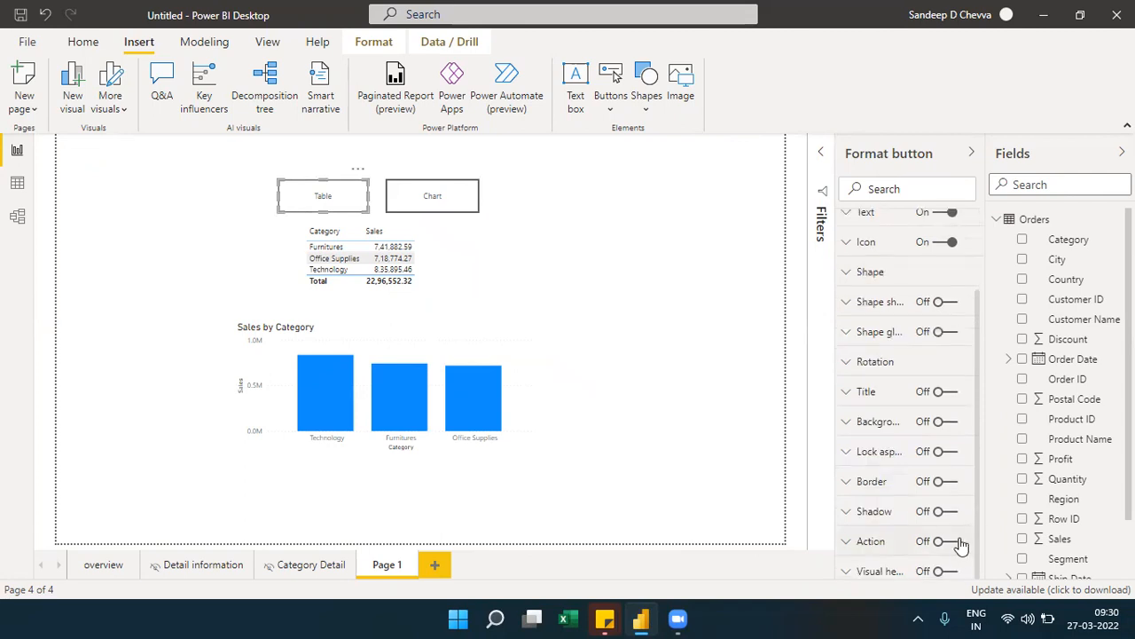
left_click(949, 542)
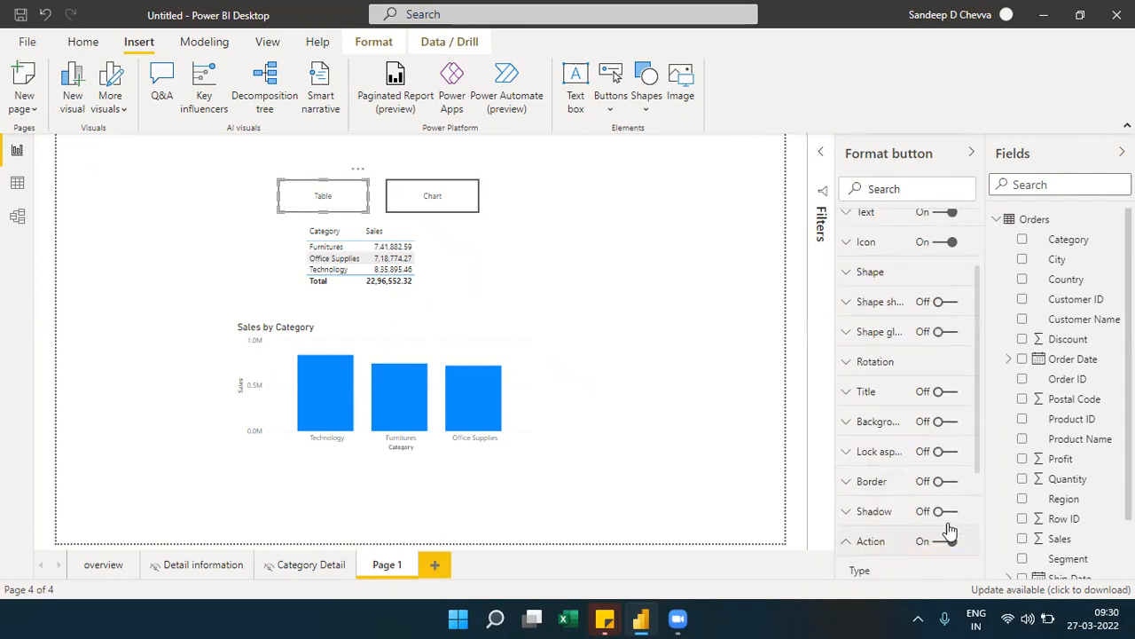
scroll(977, 483, "down", 4)
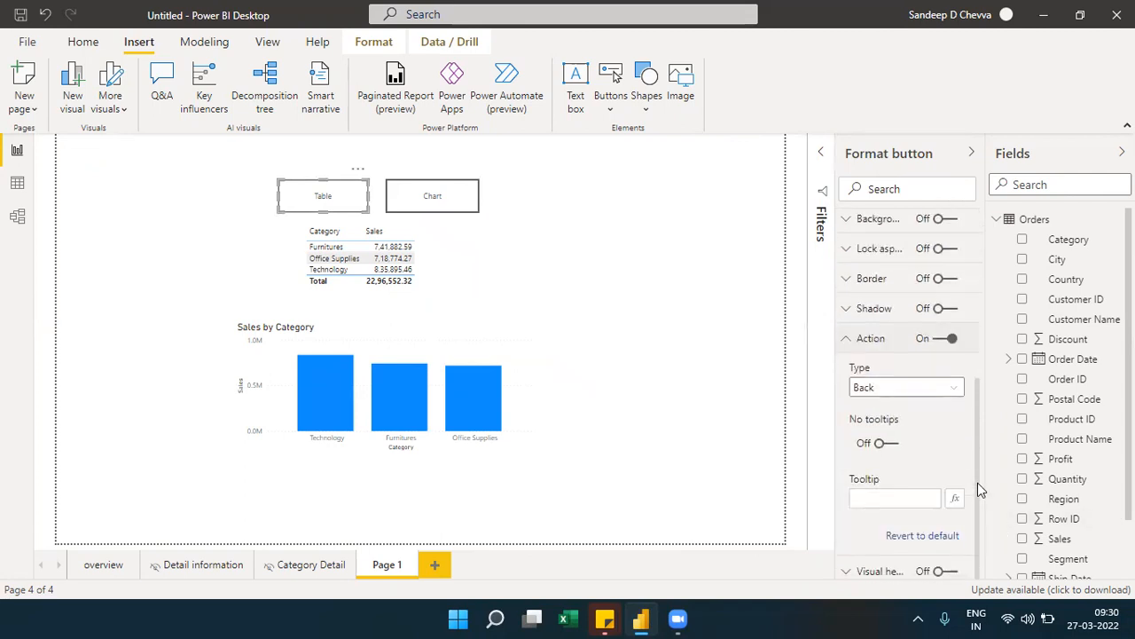
left_click(956, 396)
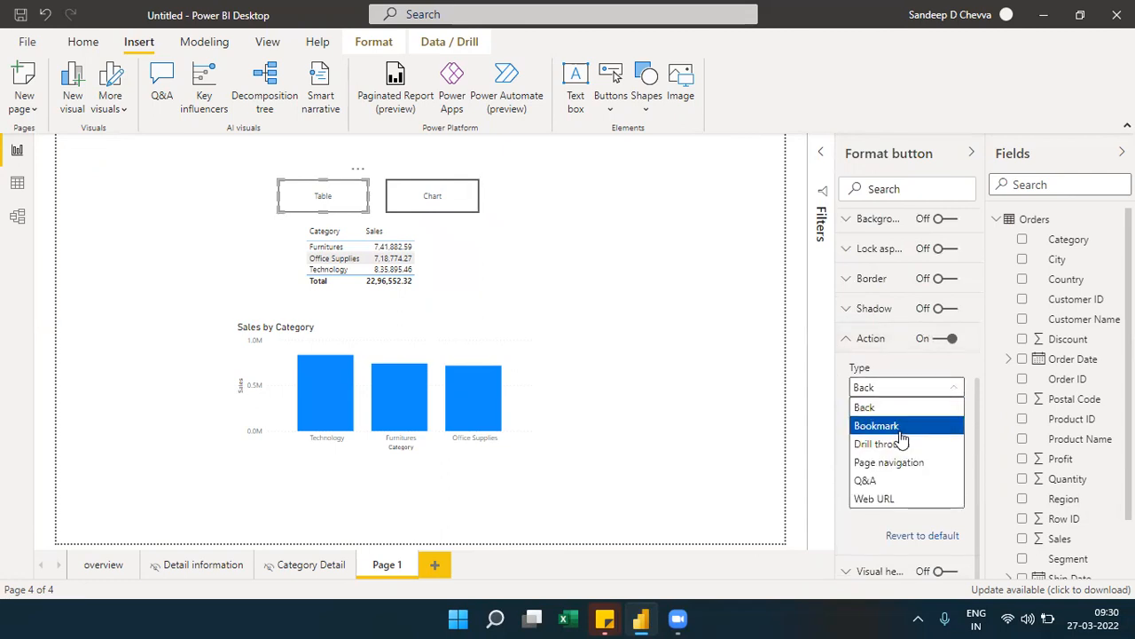
left_click(953, 393)
scroll(877, 350, "up", 4)
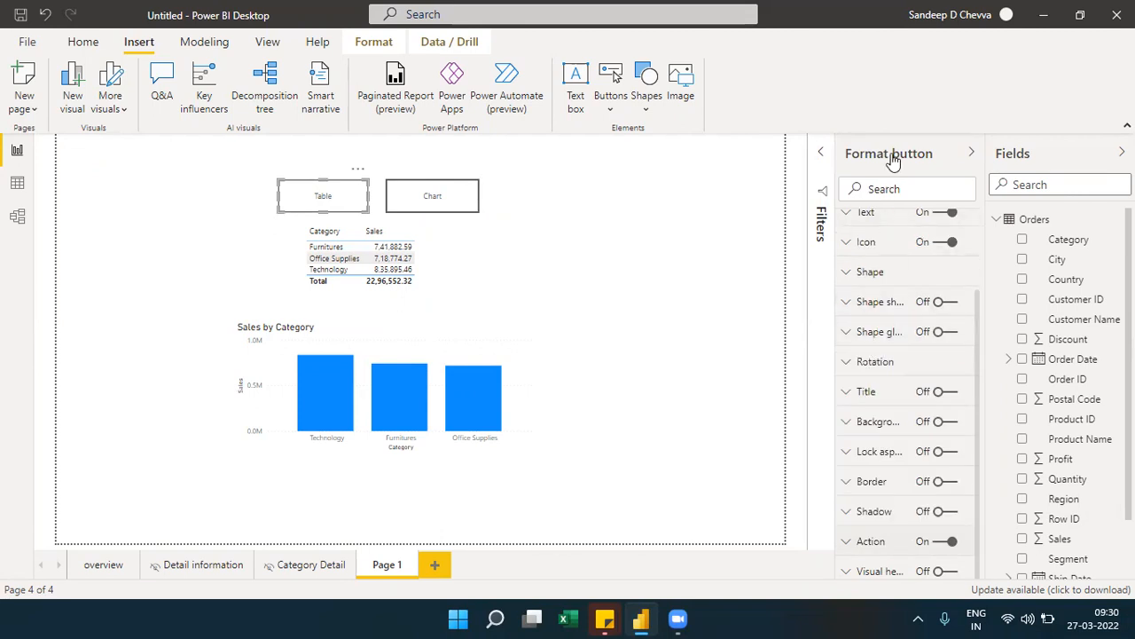
left_click(893, 158)
left_click(750, 252)
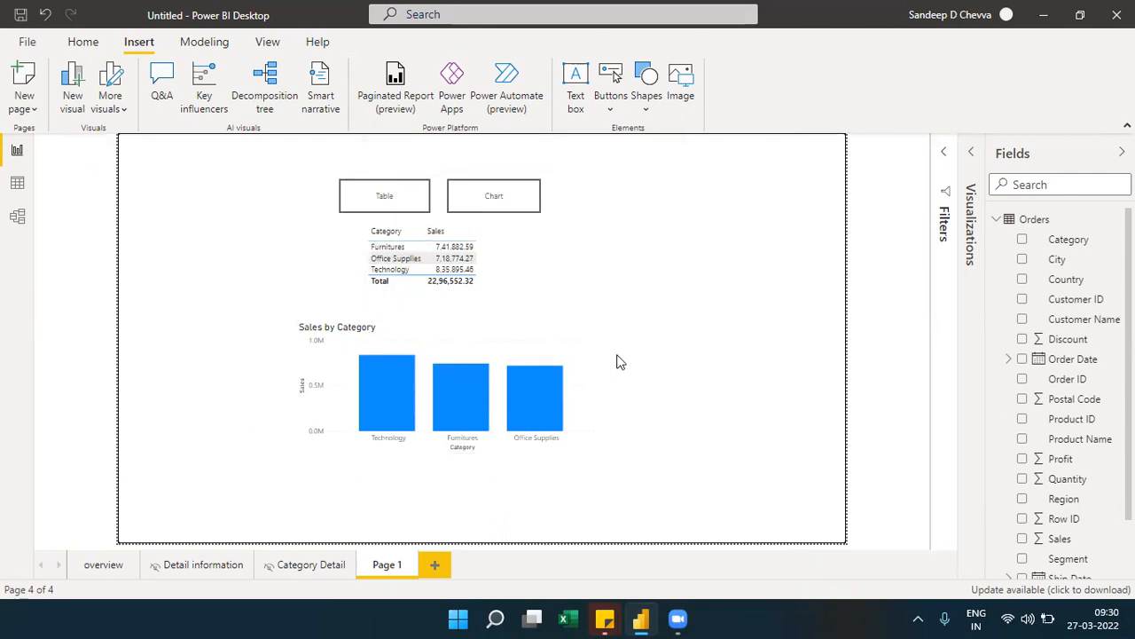
- Bring up the report's bookmark list and the page's object visibility list, and add a first bookmark
left_click(277, 44)
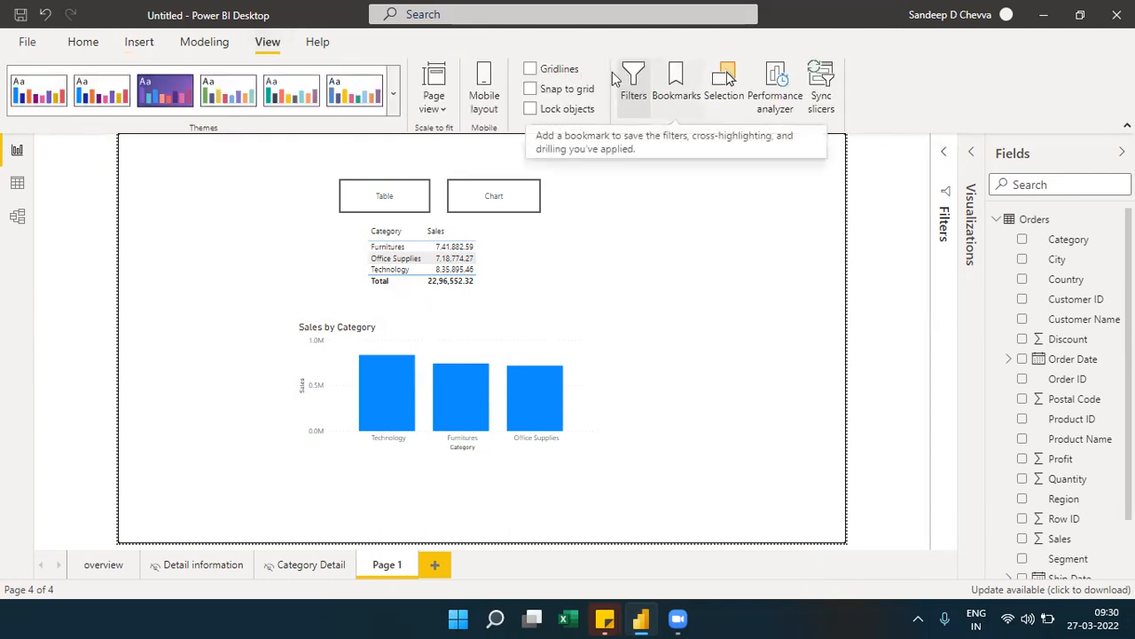
left_click(693, 100)
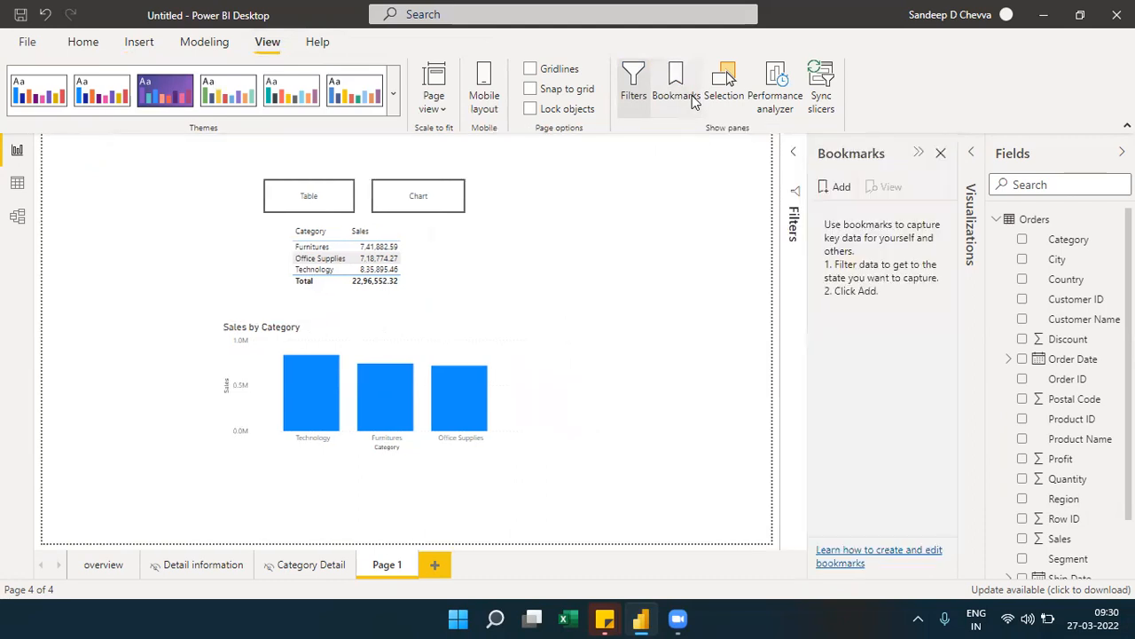
left_click(714, 97)
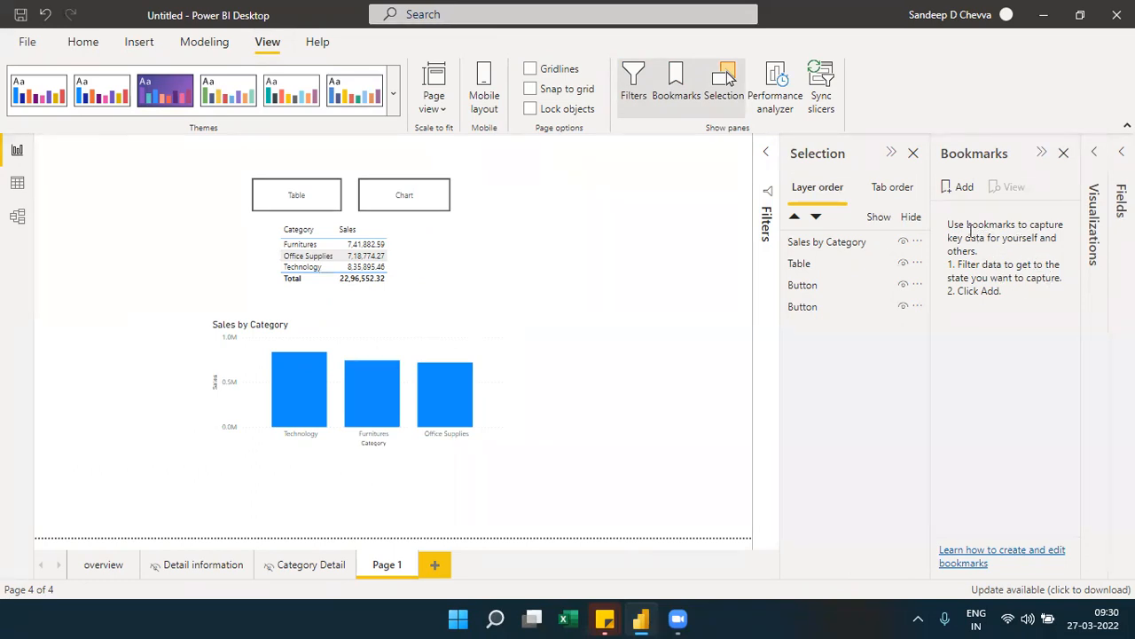
left_click(966, 188)
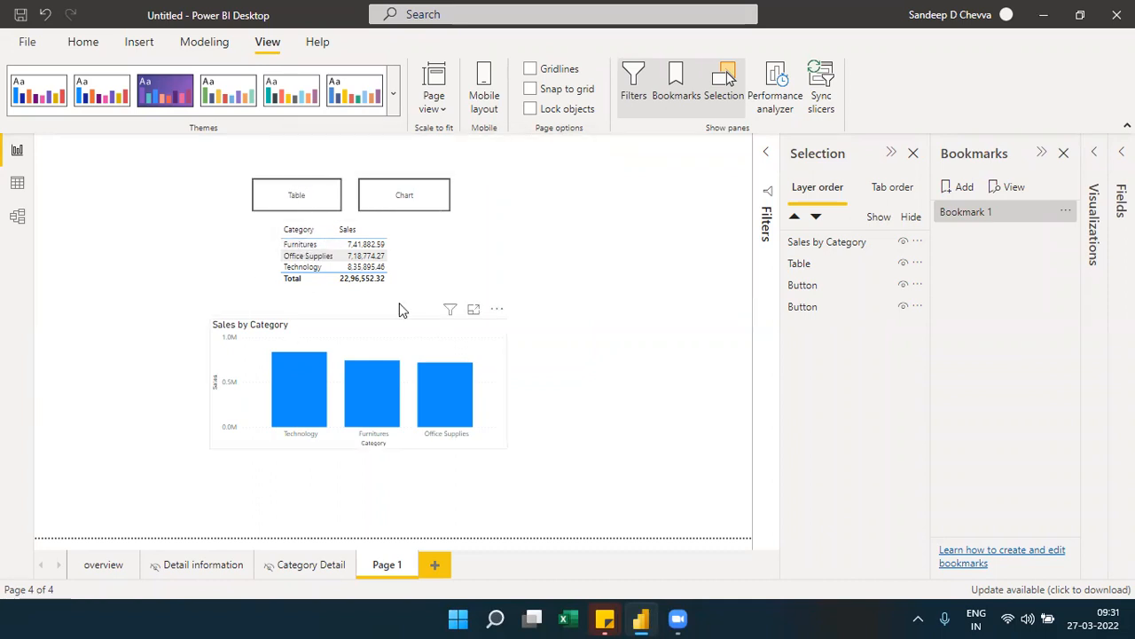
- Hide the Sales by Category column chart and update the first bookmark to capture the page with only the table
left_click(903, 242)
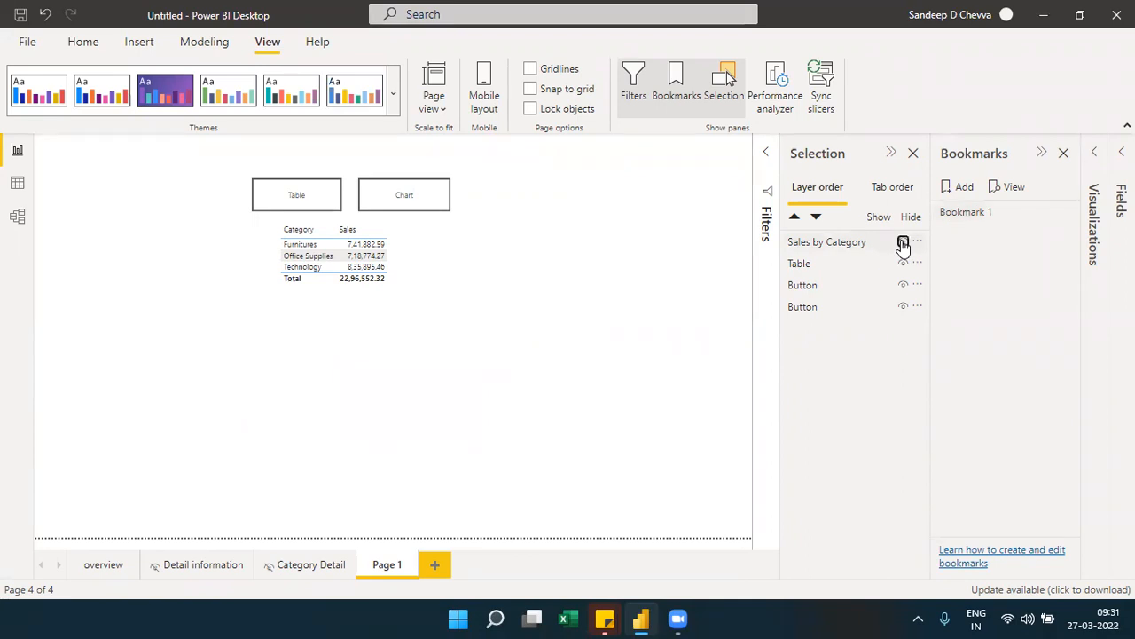
left_click(1067, 216)
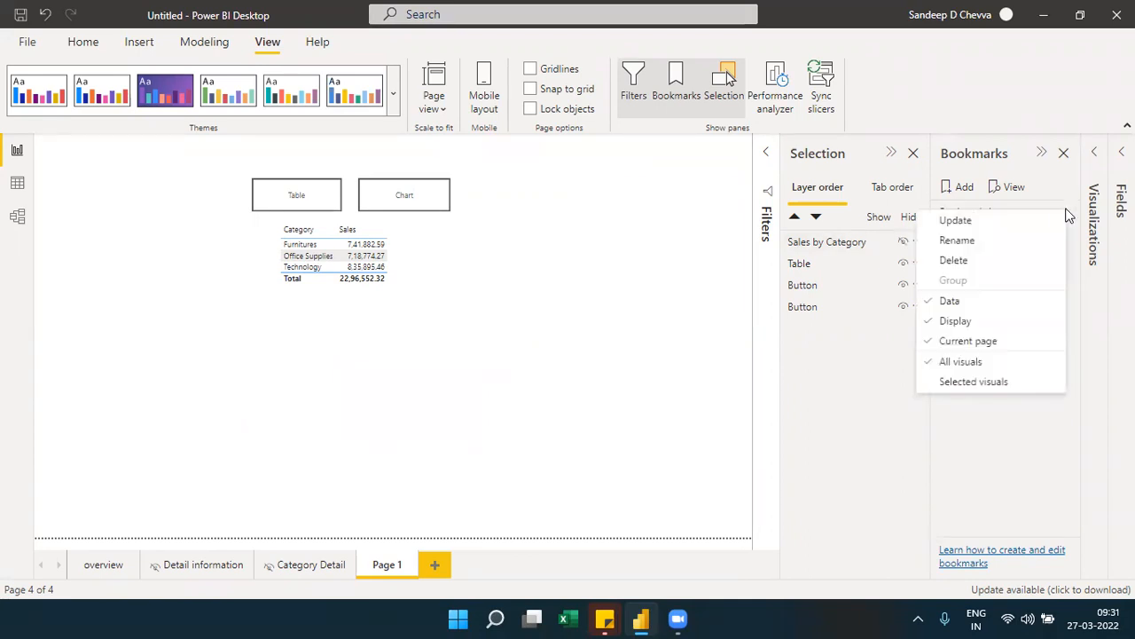
left_click(1021, 227)
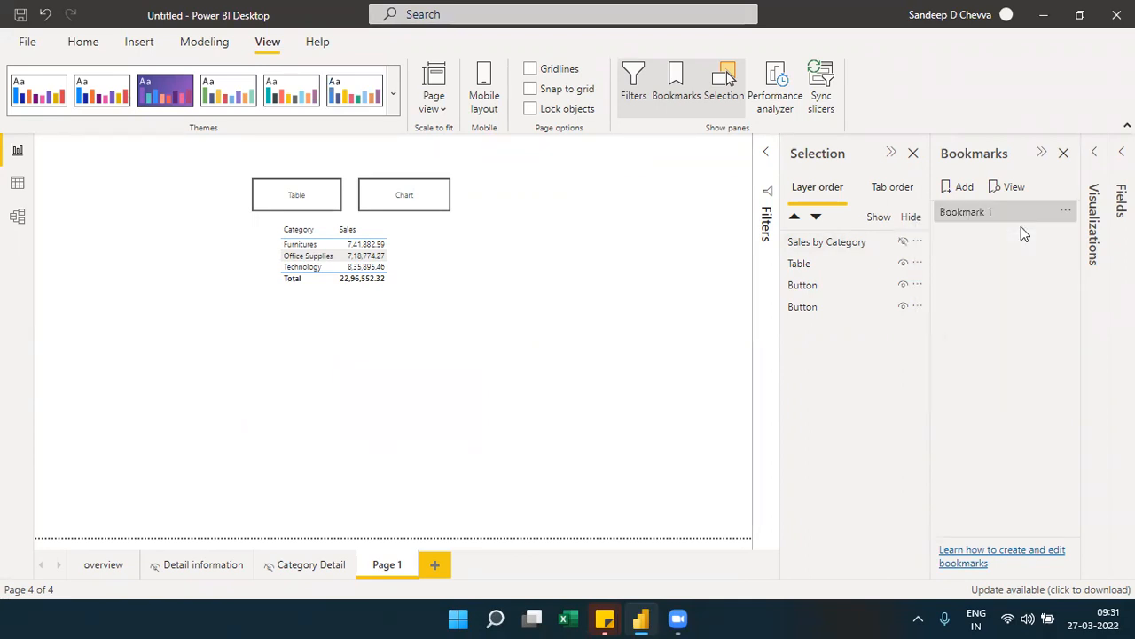
left_click(1065, 216)
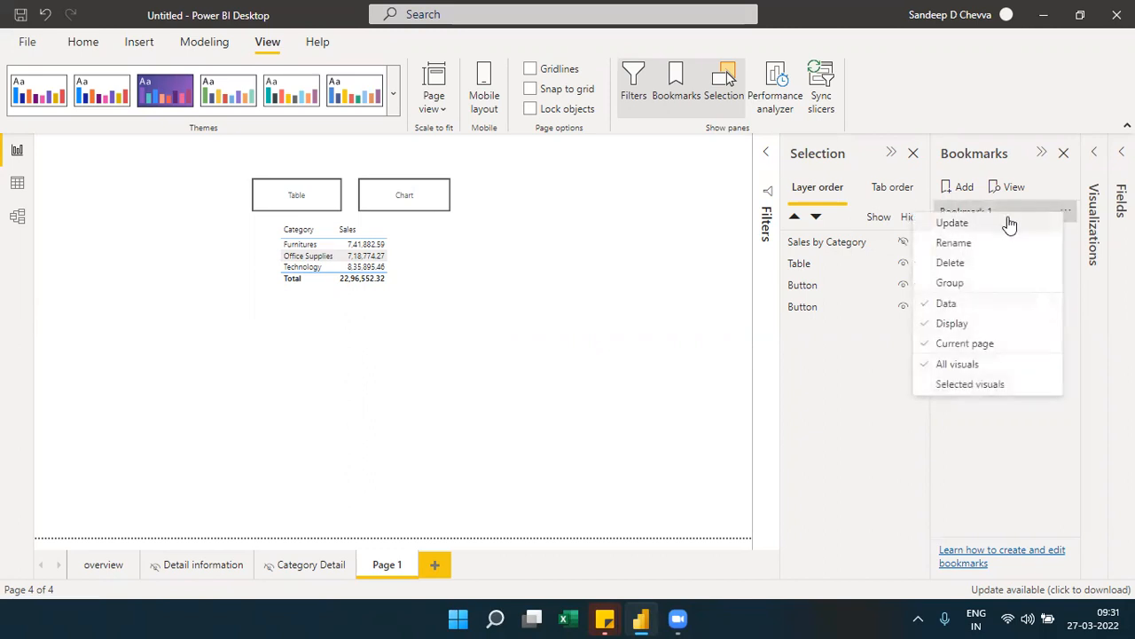
left_click(1014, 222)
- Rename the first bookmark as Table
left_click(1065, 216)
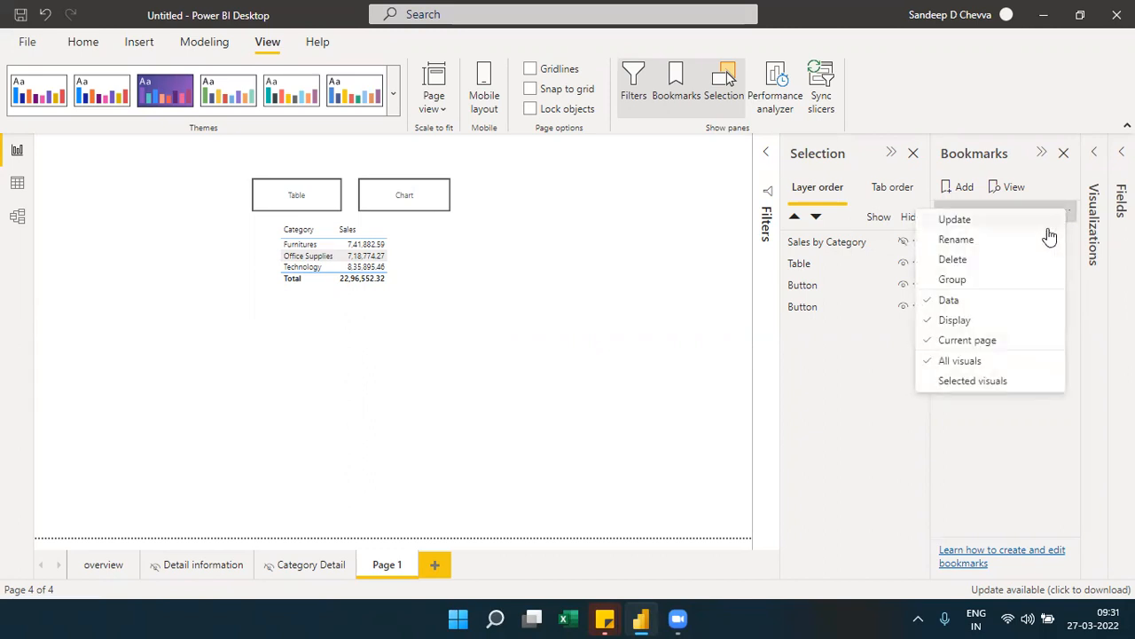
left_click(998, 248)
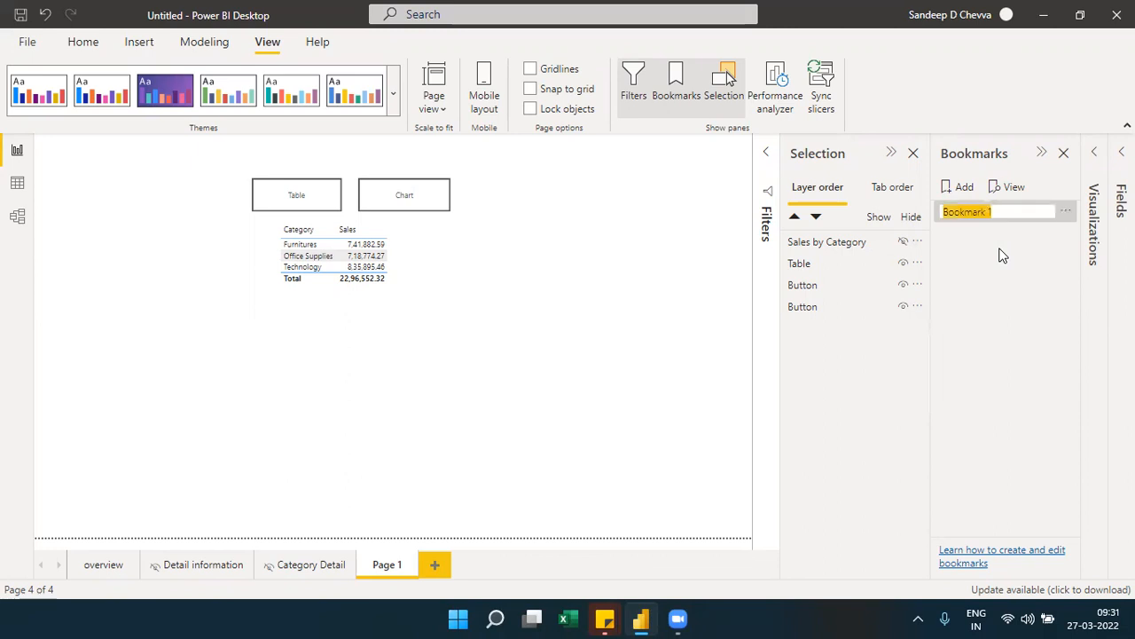
type("Table")
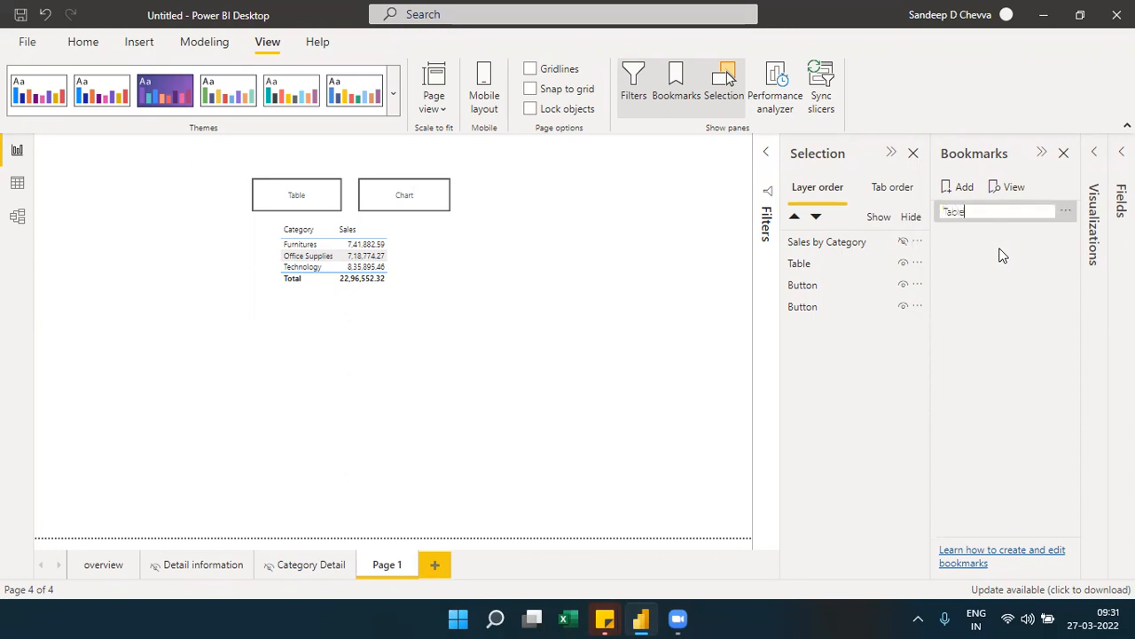
key("Return")
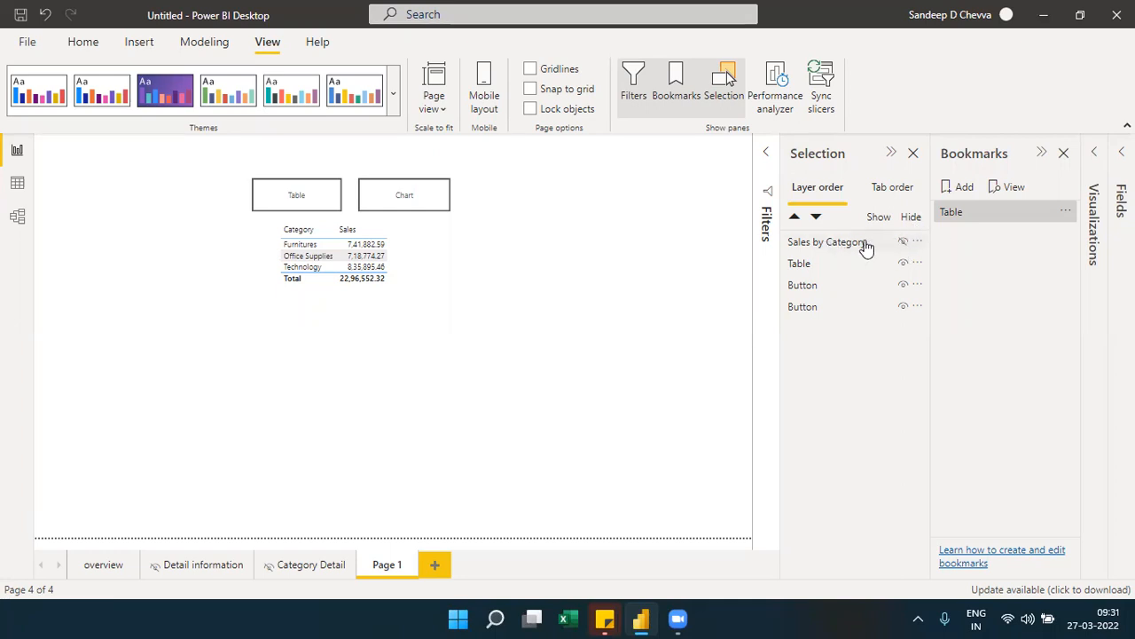
- Add a second bookmark and show the Sales by Category column chart in place of the table
left_click(967, 187)
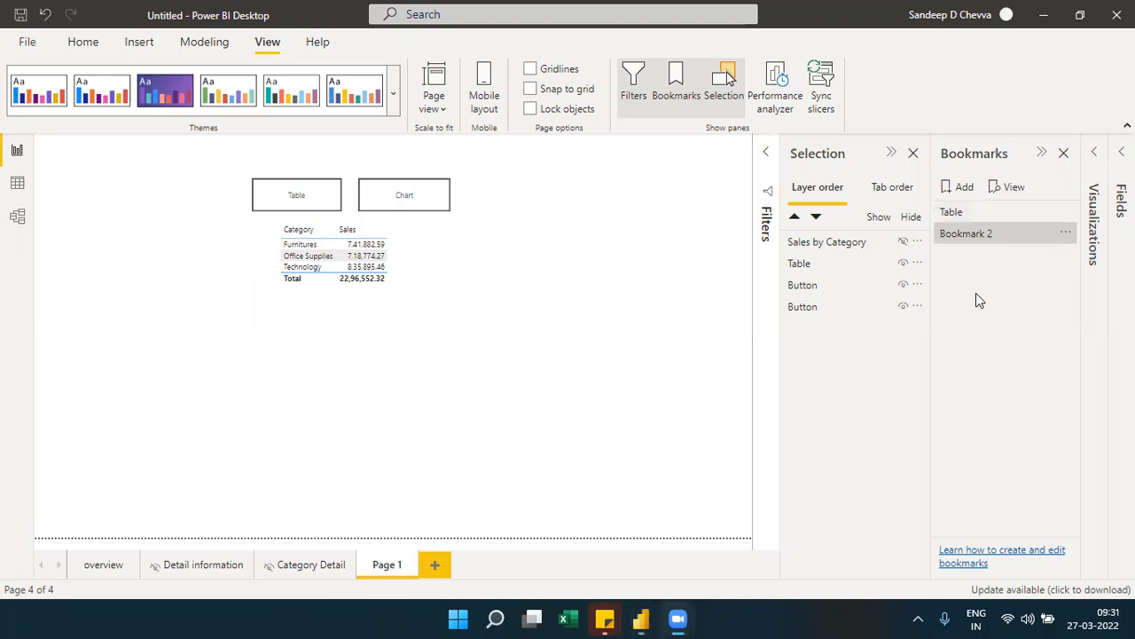
left_click(903, 263)
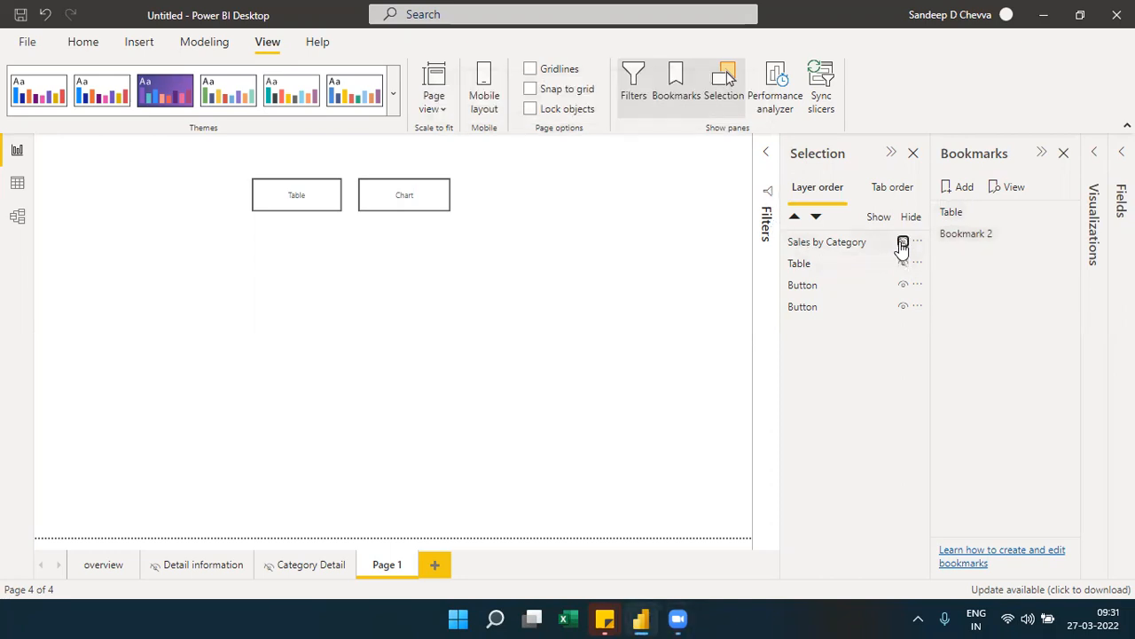
left_click(903, 242)
- Move the column chart up directly beneath the two buttons and update the second bookmark with this page state
left_click_drag(393, 331, 397, 234)
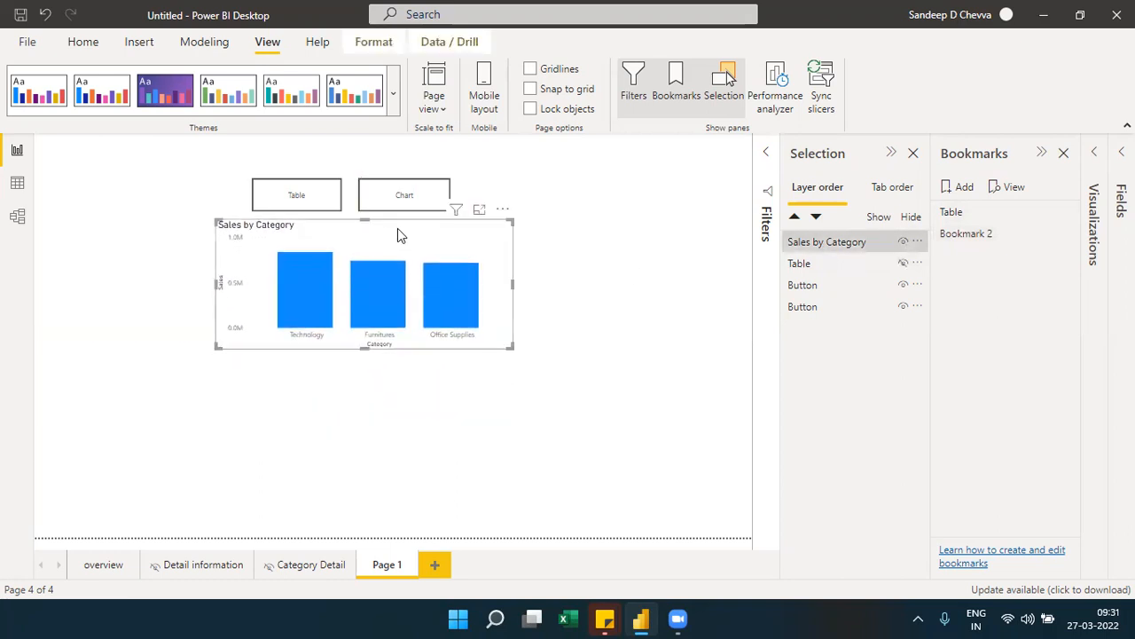
left_click(1067, 234)
left_click(1061, 241)
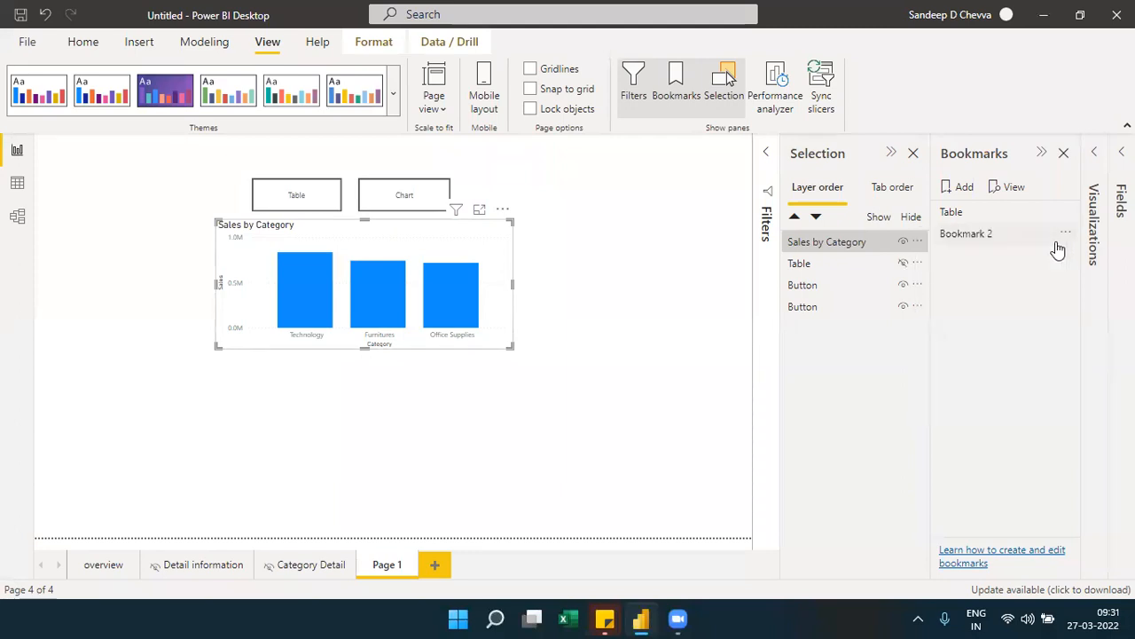
left_click(1067, 236)
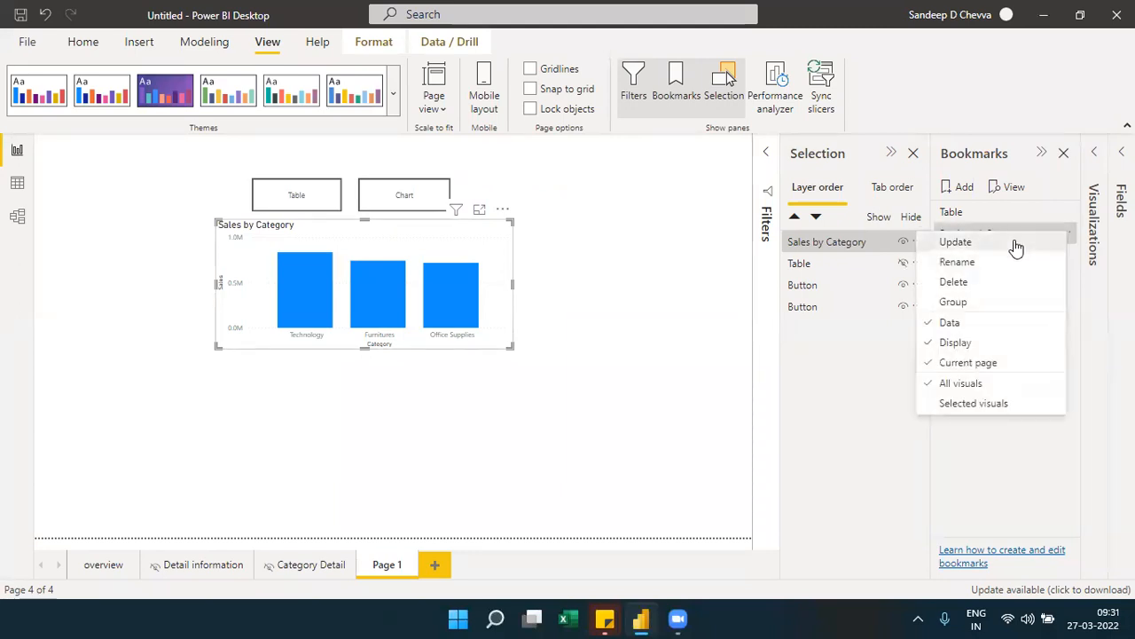
left_click(1016, 244)
- Rename the second bookmark as Chart
double_click(1001, 236)
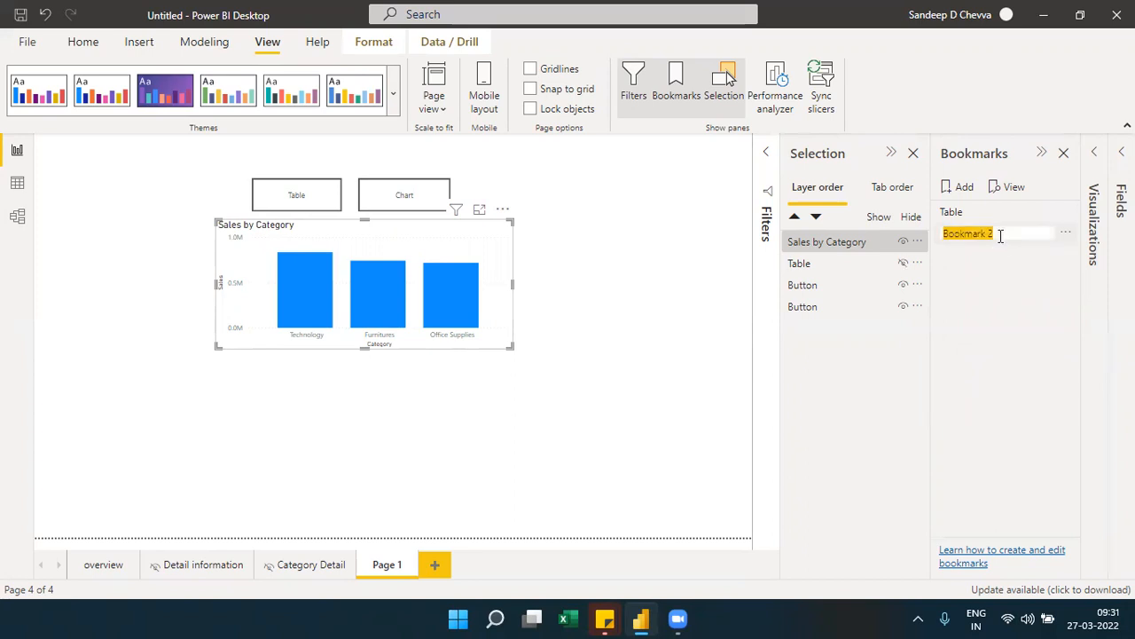
type("Chart")
left_click(980, 267)
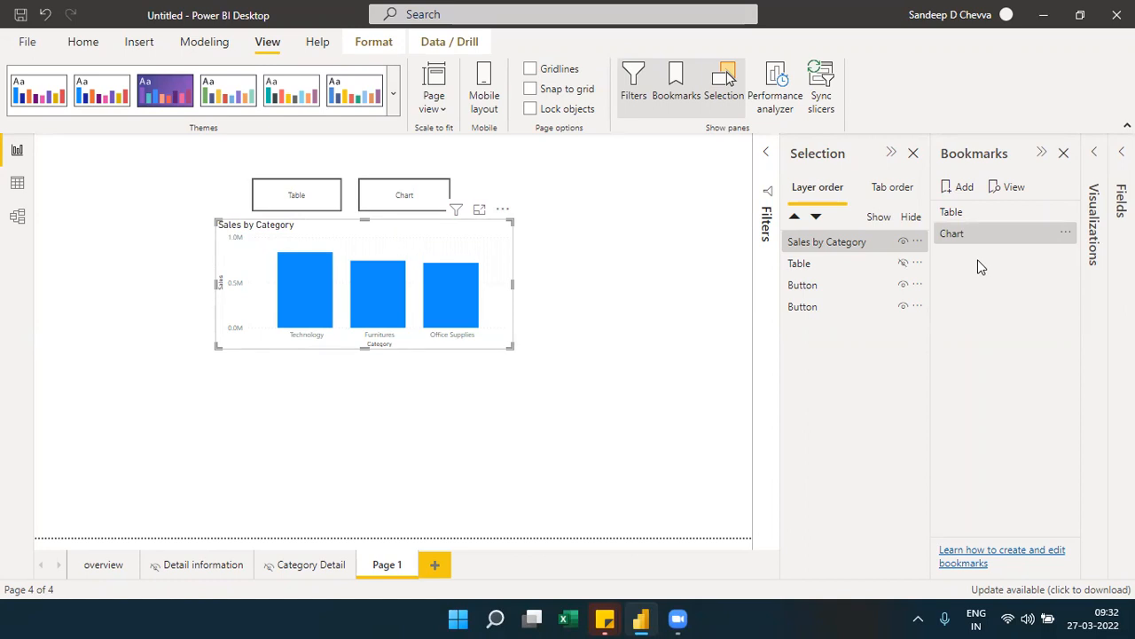
- Alternate twice between the Table and Chart bookmarks to check which visual each one displays
left_click(968, 221)
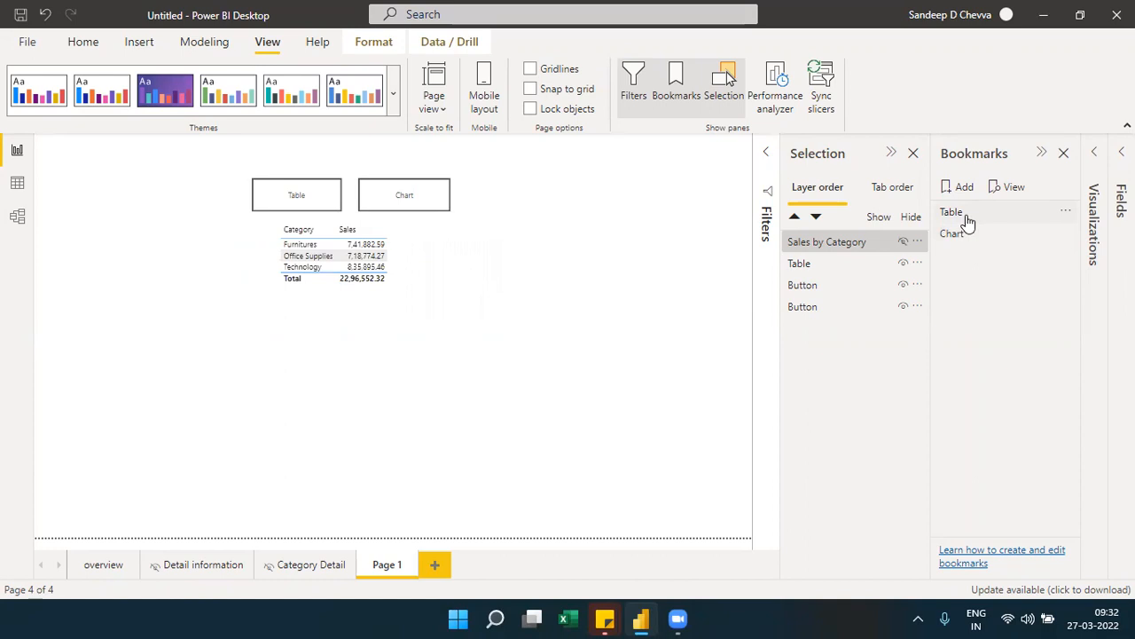
left_click(965, 238)
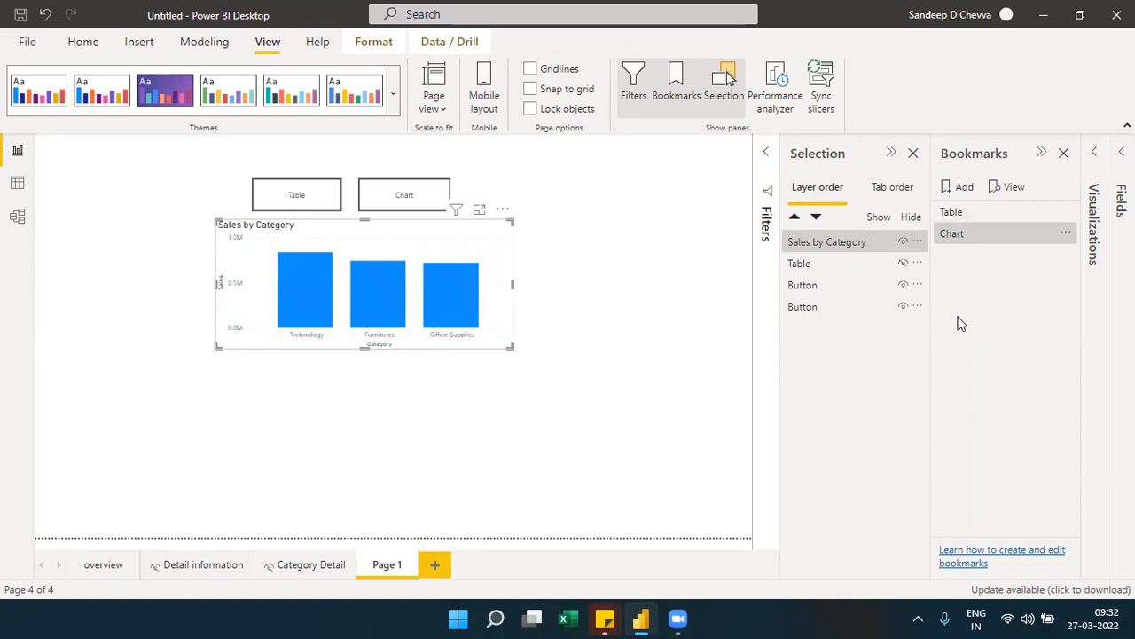
left_click(977, 216)
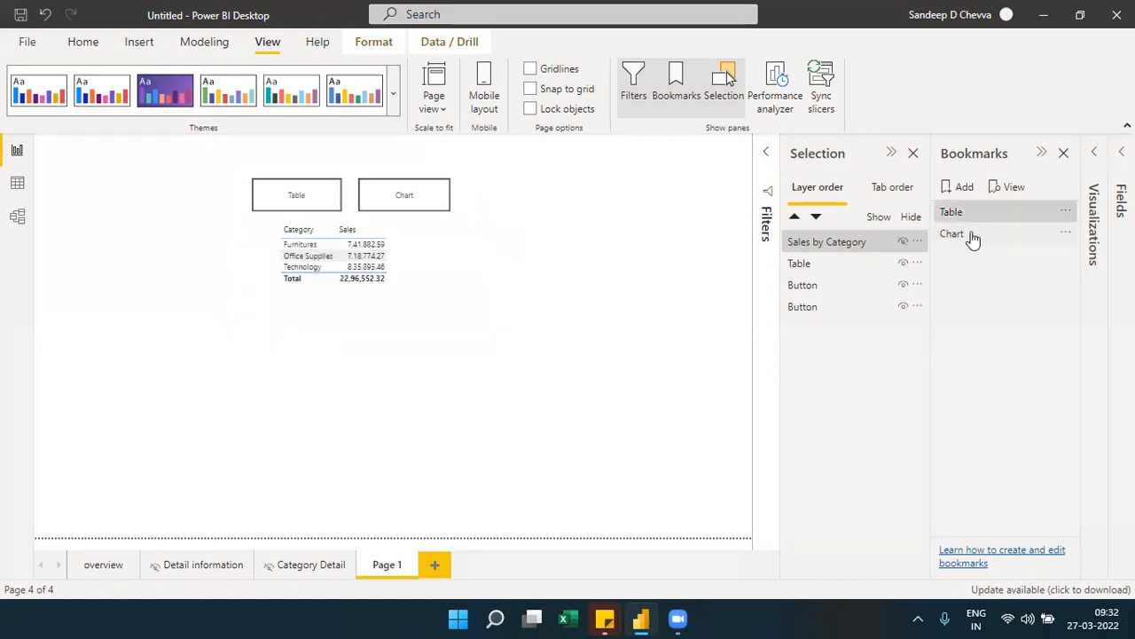
left_click(972, 237)
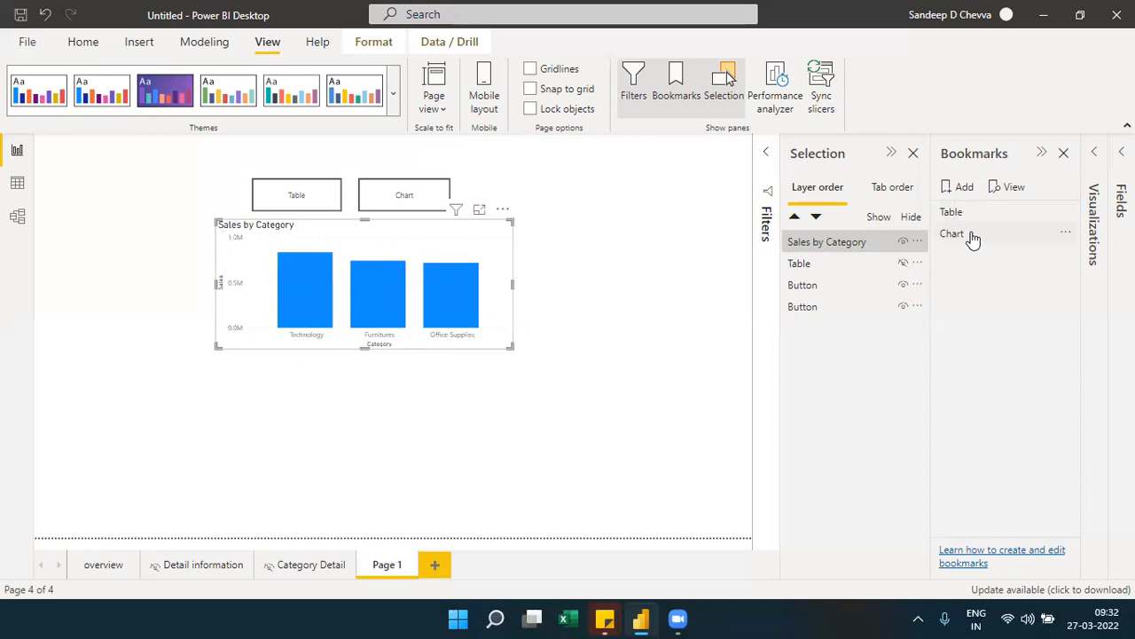
- Apply the Table and Chart bookmarks once more, and close the bookmark and selection lists
left_click(510, 400)
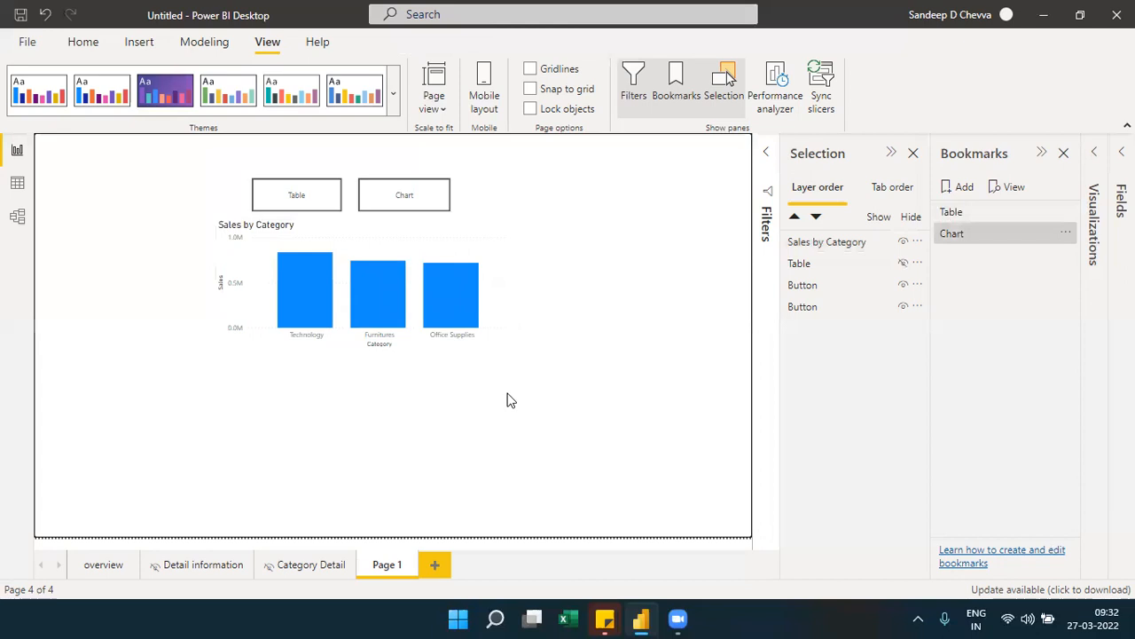
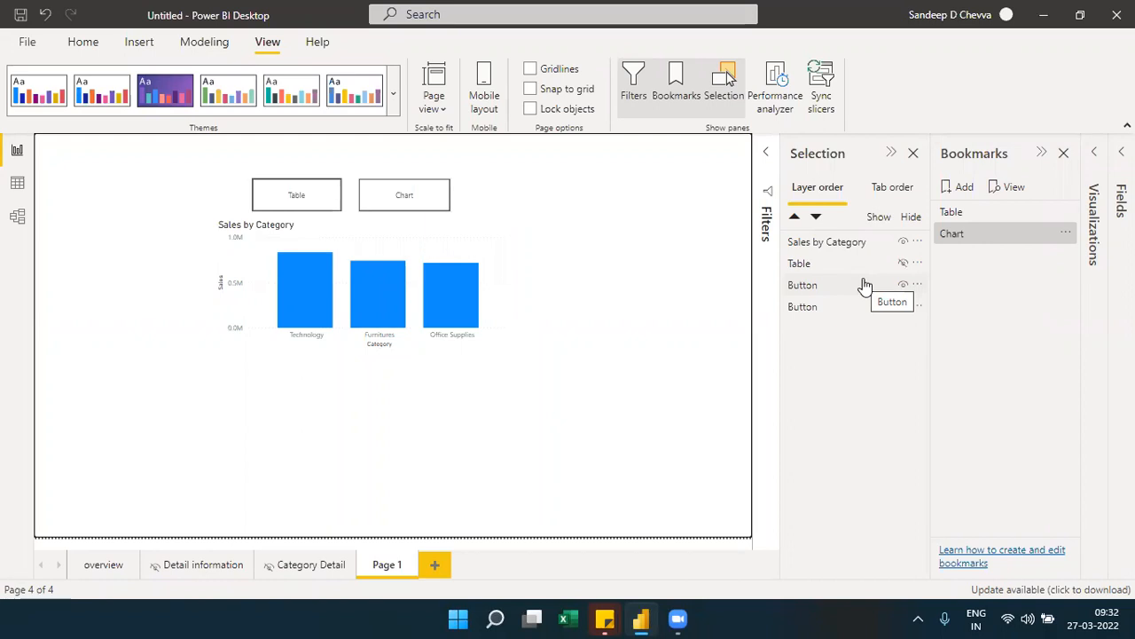
left_click(980, 220)
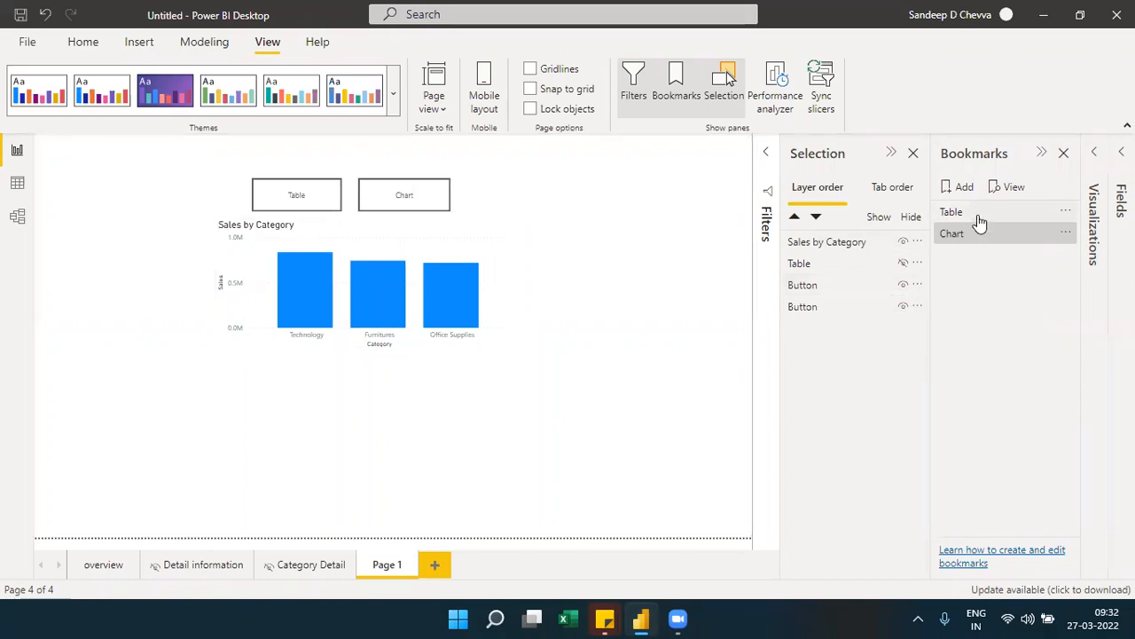
left_click(978, 235)
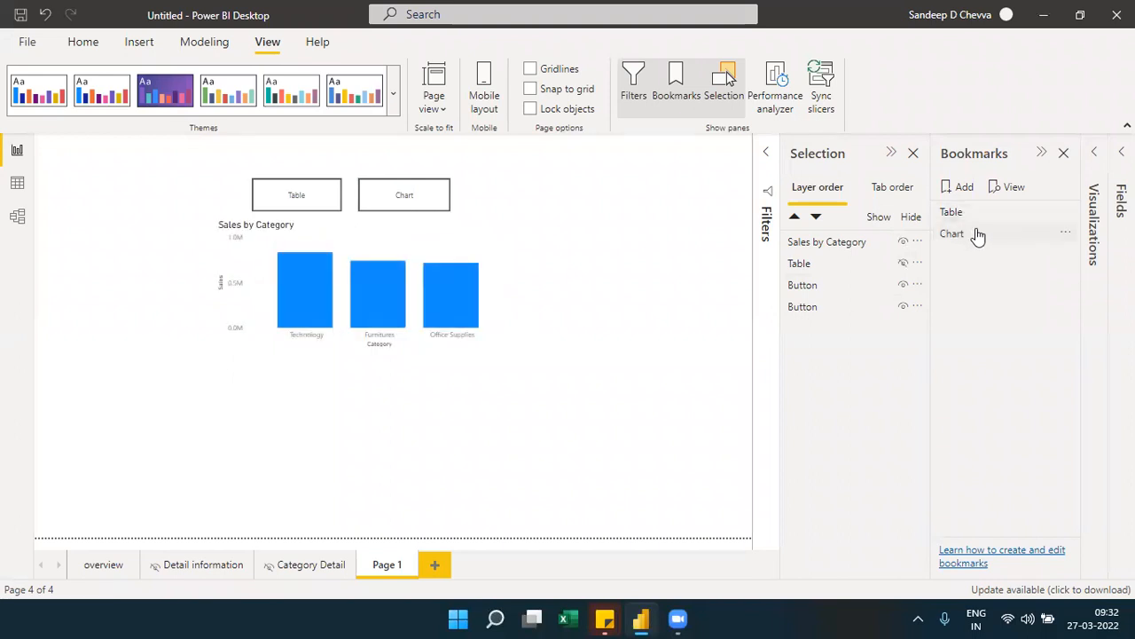
left_click(1065, 155)
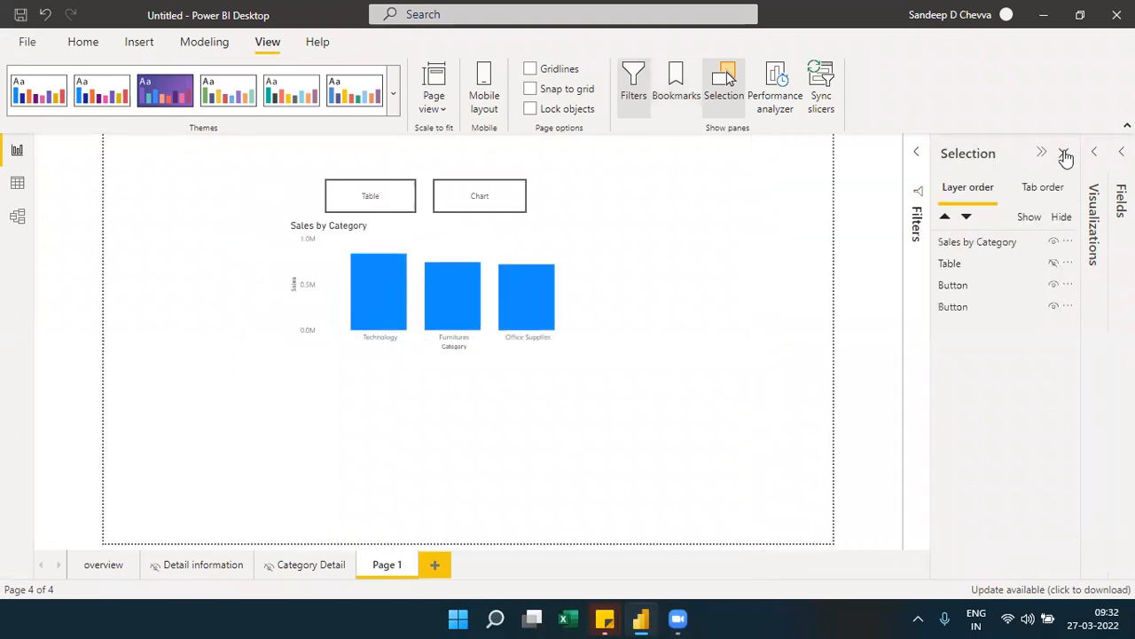
left_click(1065, 154)
- Set the Table button's action type to Bookmark and link it to the Table bookmark
left_click(465, 211)
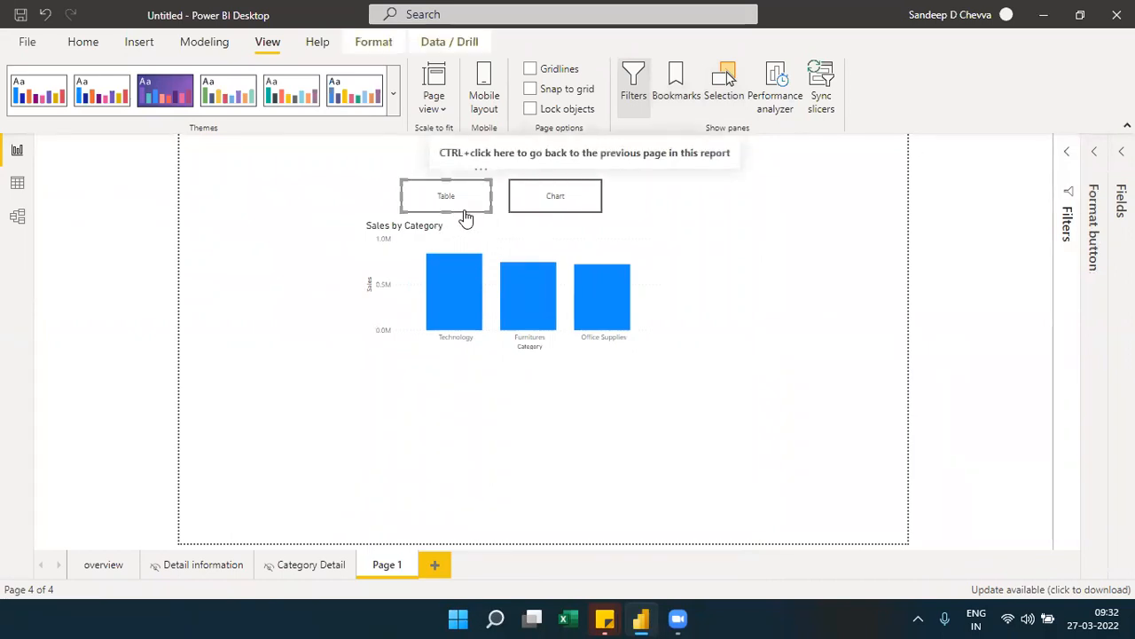
left_click(1091, 155)
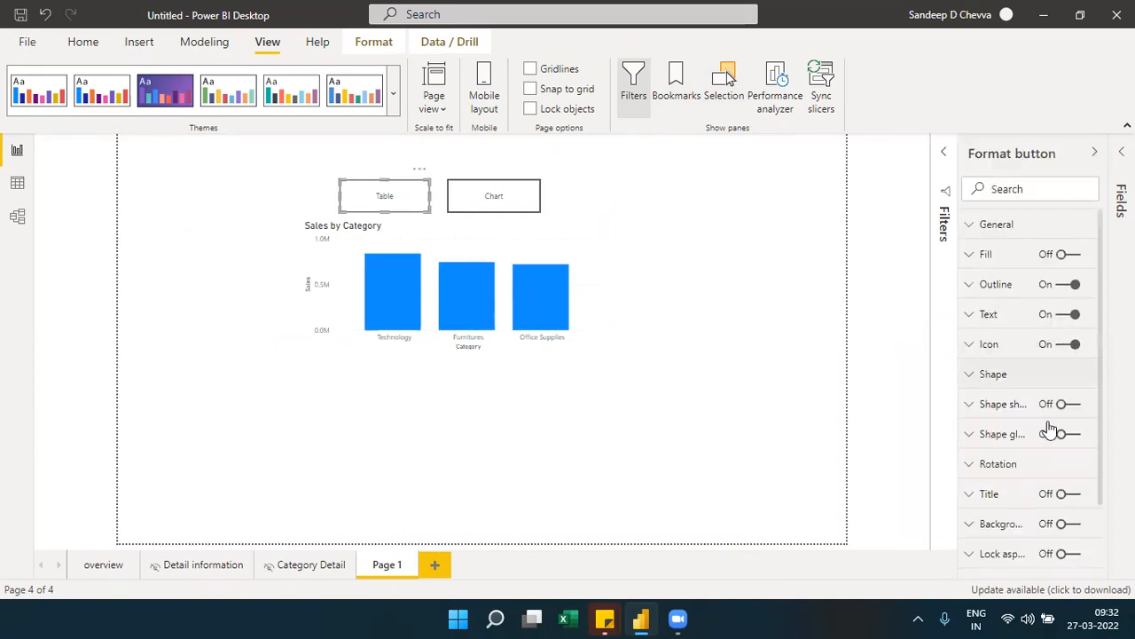
scroll(1104, 515, "down", 2)
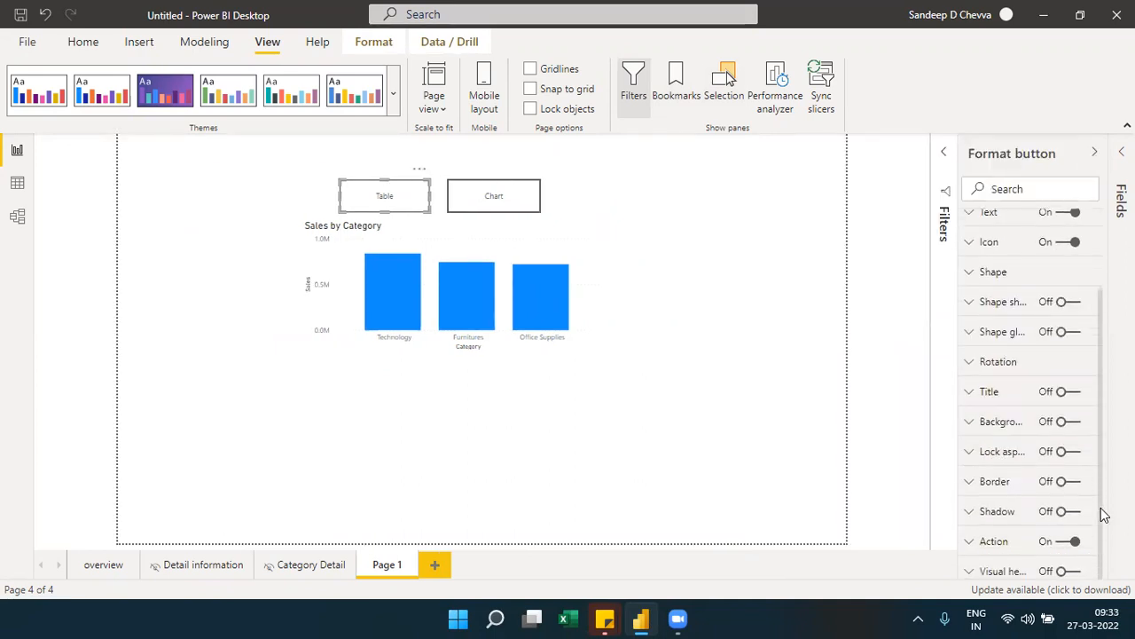
left_click(975, 543)
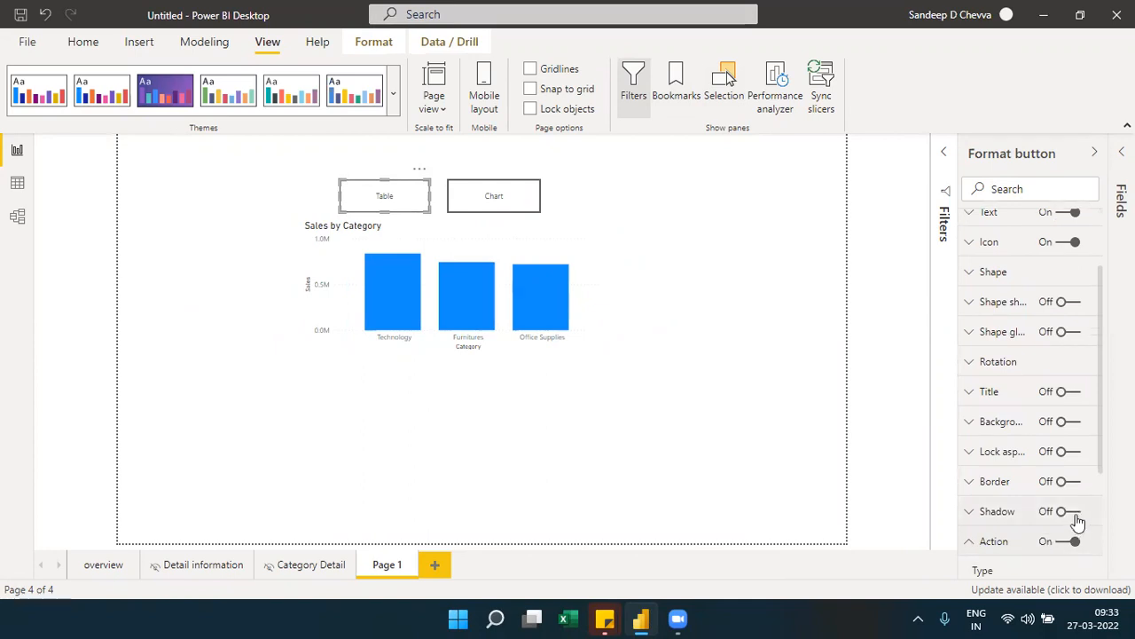
scroll(1100, 486, "down", 4)
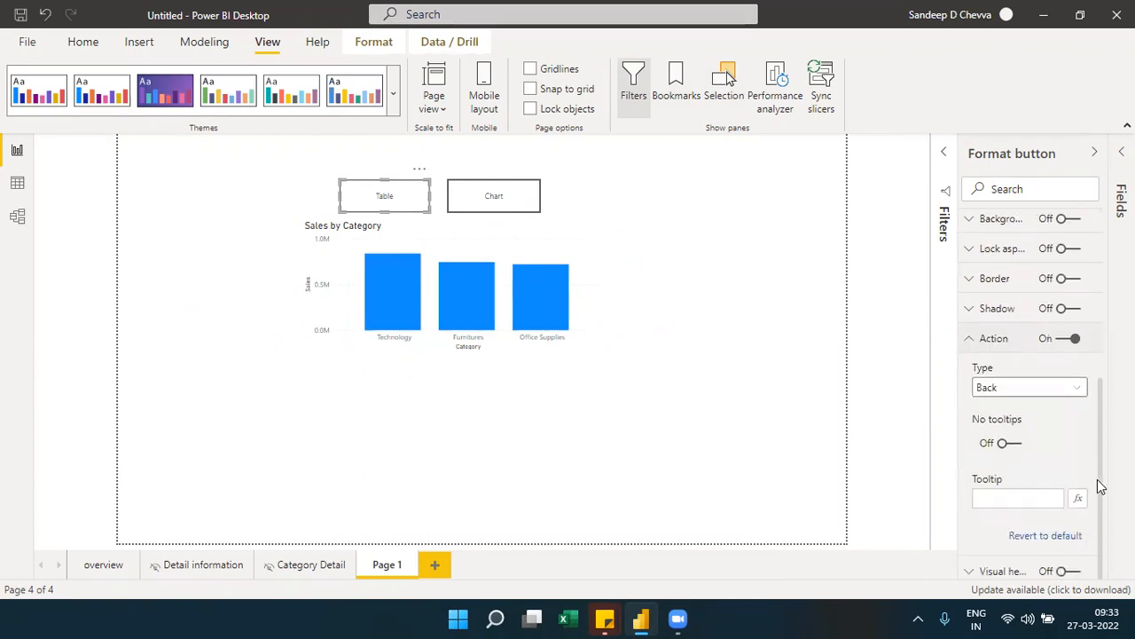
left_click(1068, 394)
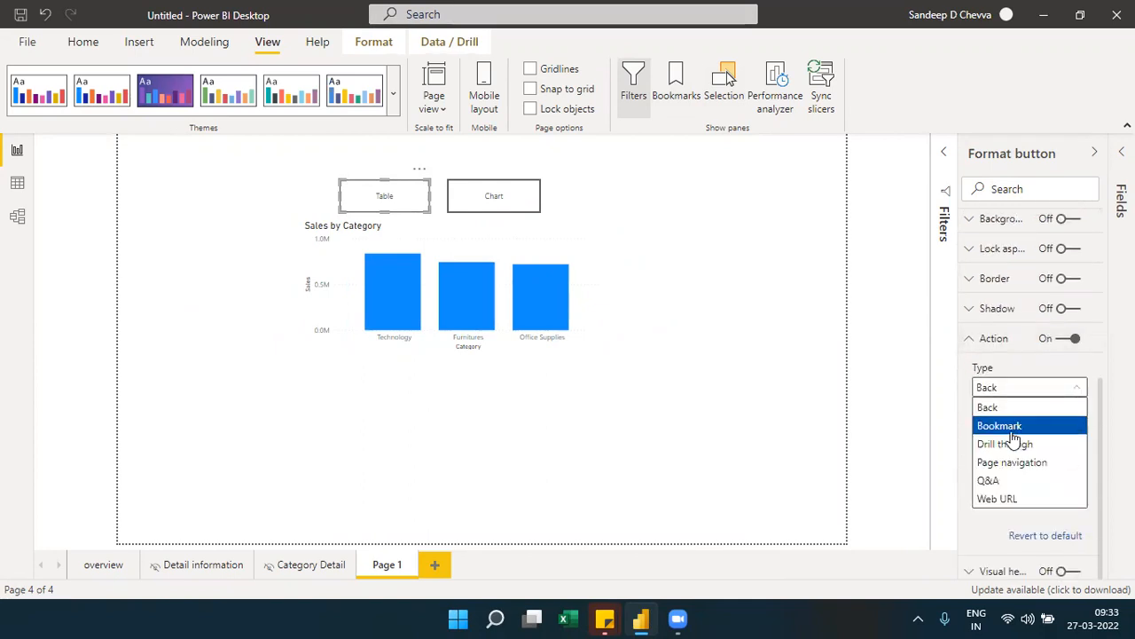
left_click(1014, 431)
left_click(1046, 438)
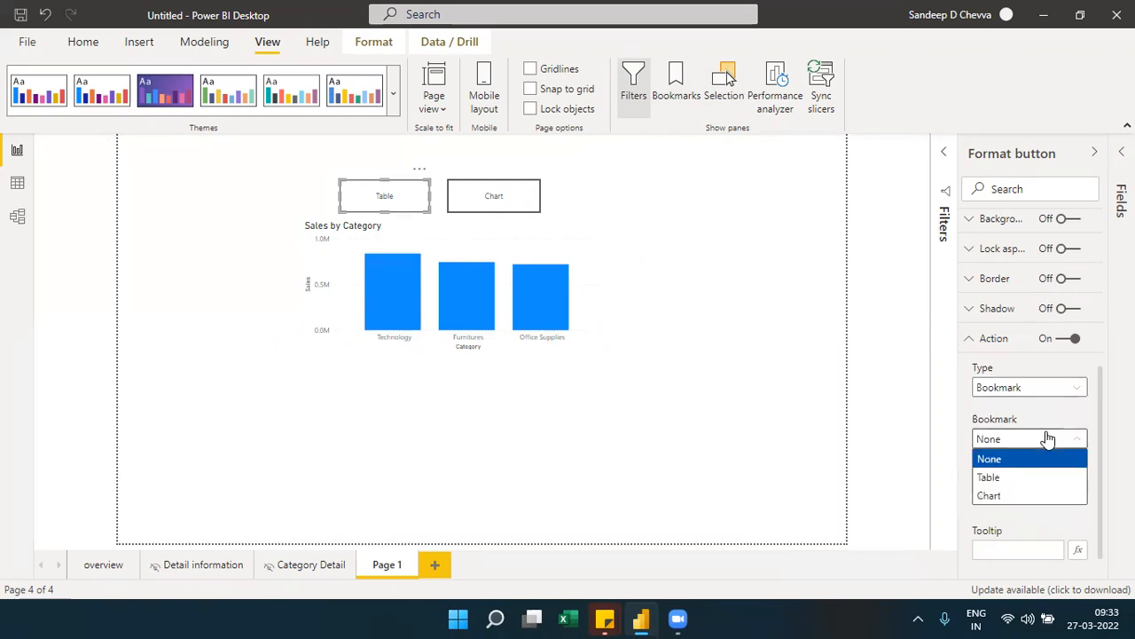
left_click(1012, 478)
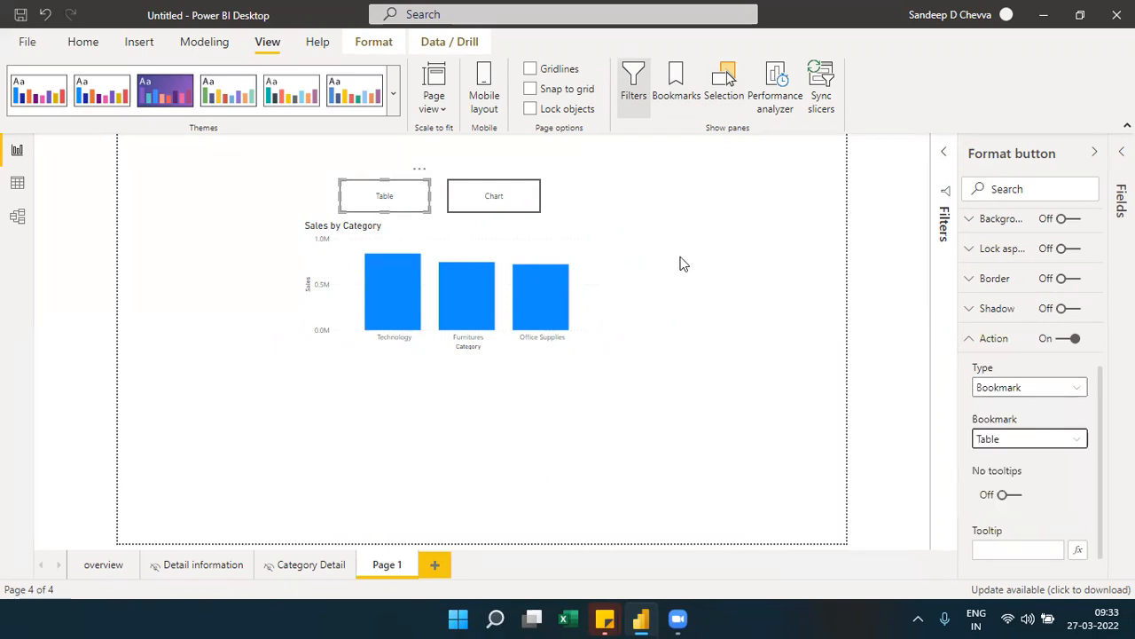
- Turn on the Chart button's action, set its type to Bookmark with the Chart bookmark, and close the button formatting options
left_click(512, 216)
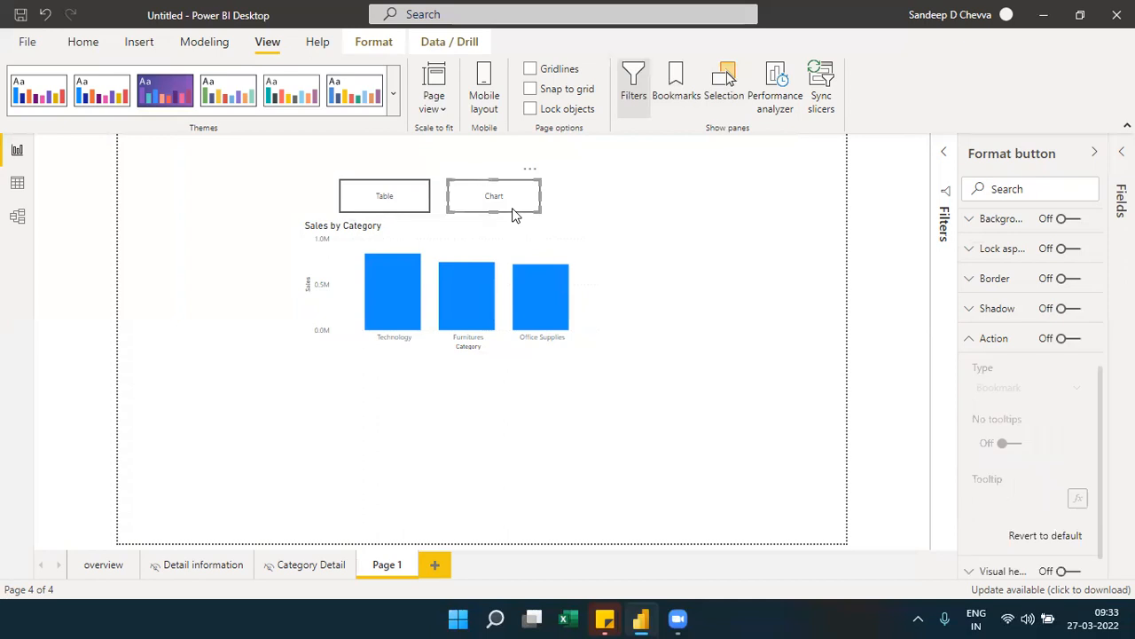
left_click(1067, 341)
left_click(1075, 392)
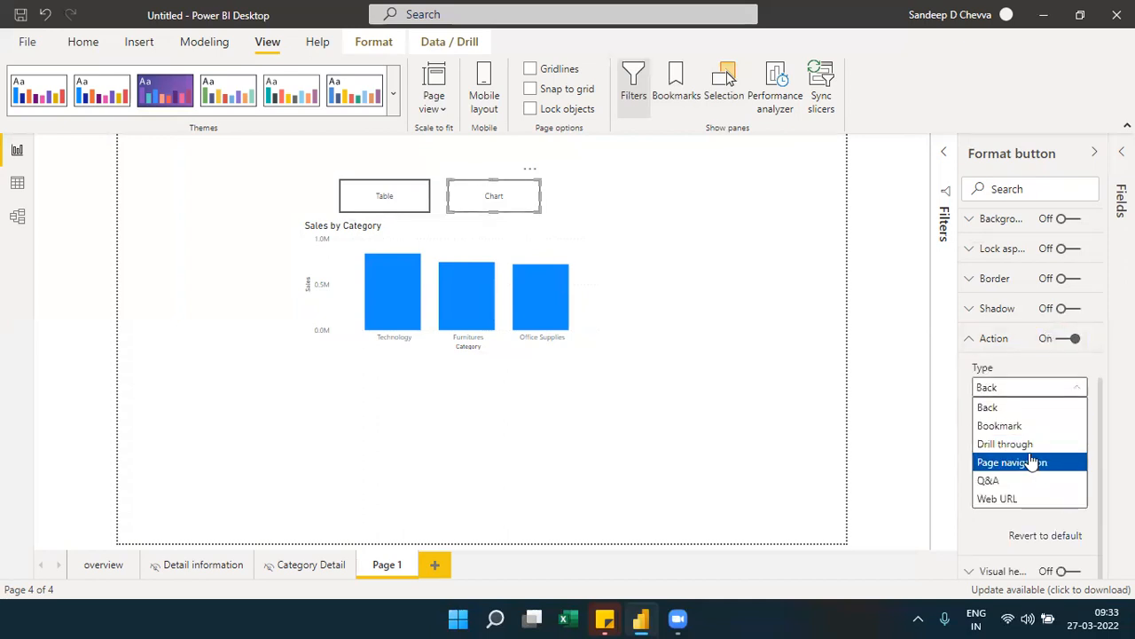
left_click(993, 426)
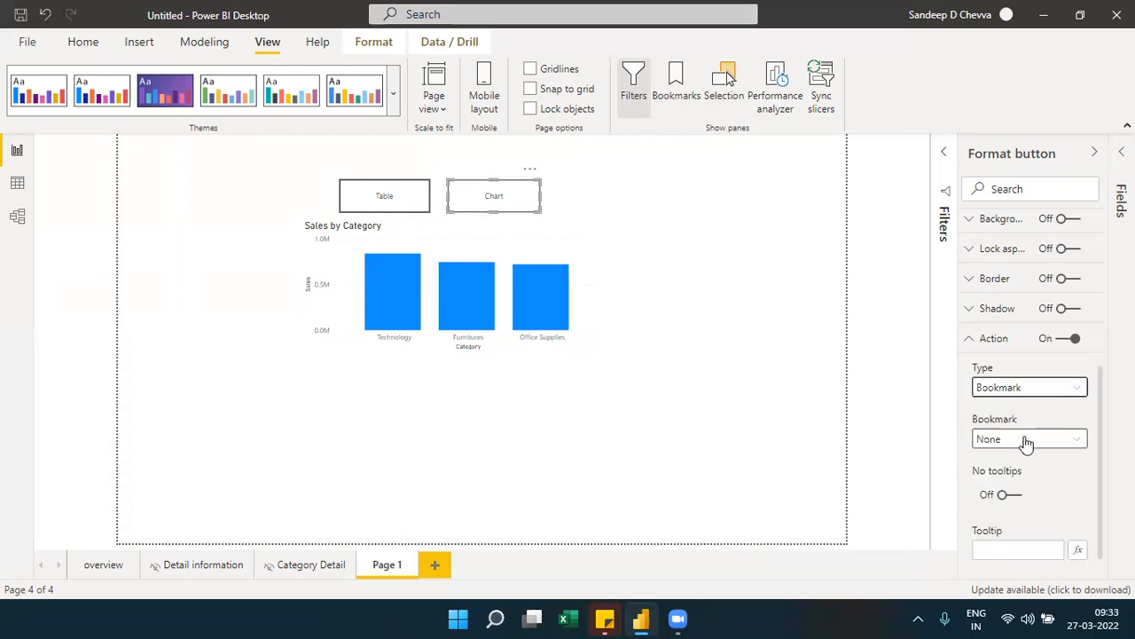
left_click(1026, 439)
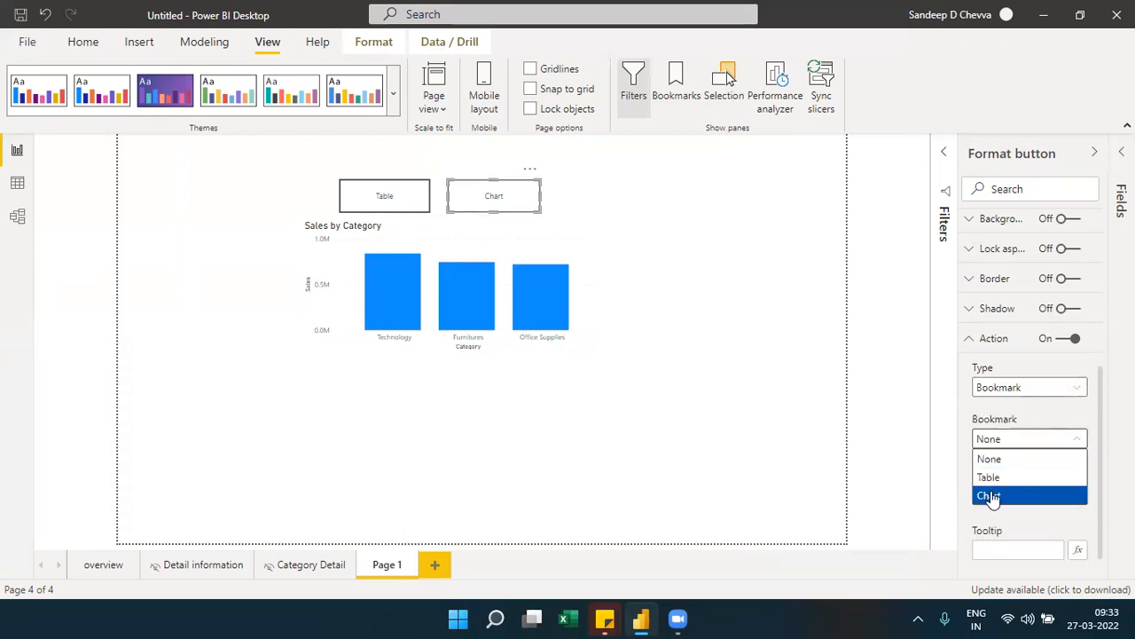
left_click(992, 496)
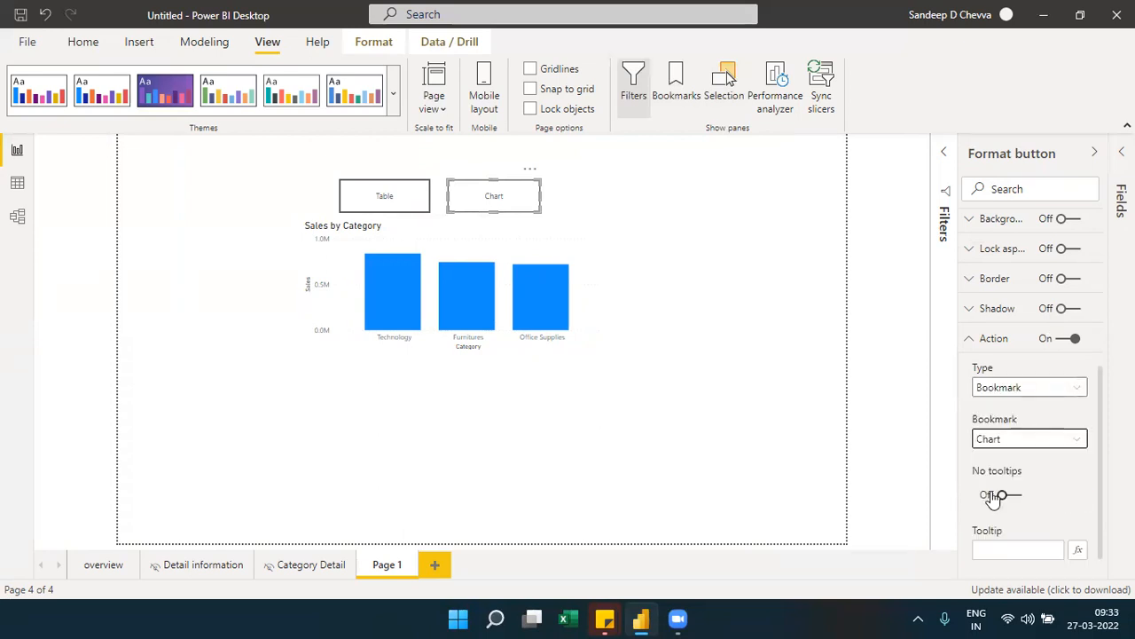
left_click(987, 342)
left_click(1011, 159)
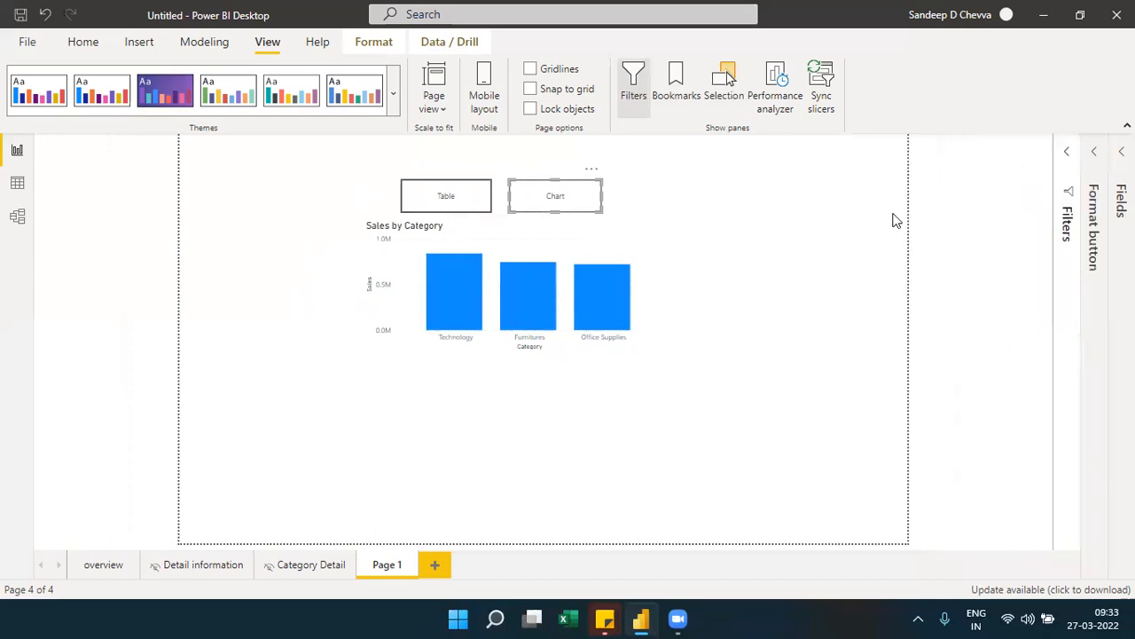
left_click(730, 334)
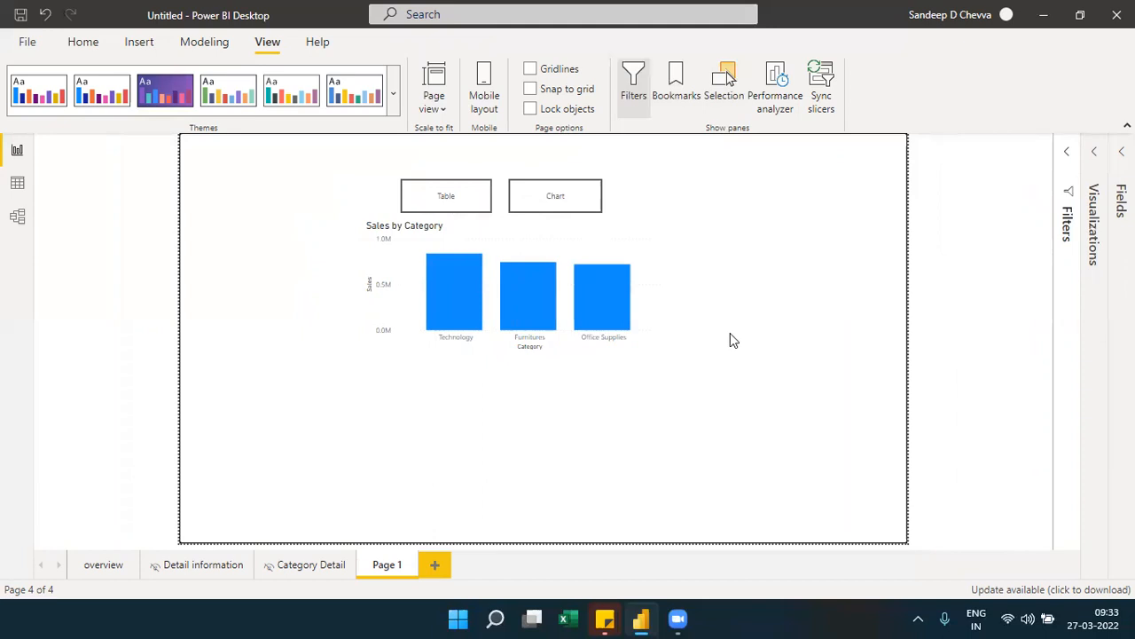
- Follow the Table and Chart button links alternately several times to test switching between the table and the column chart
left_click(437, 213, "ctrl")
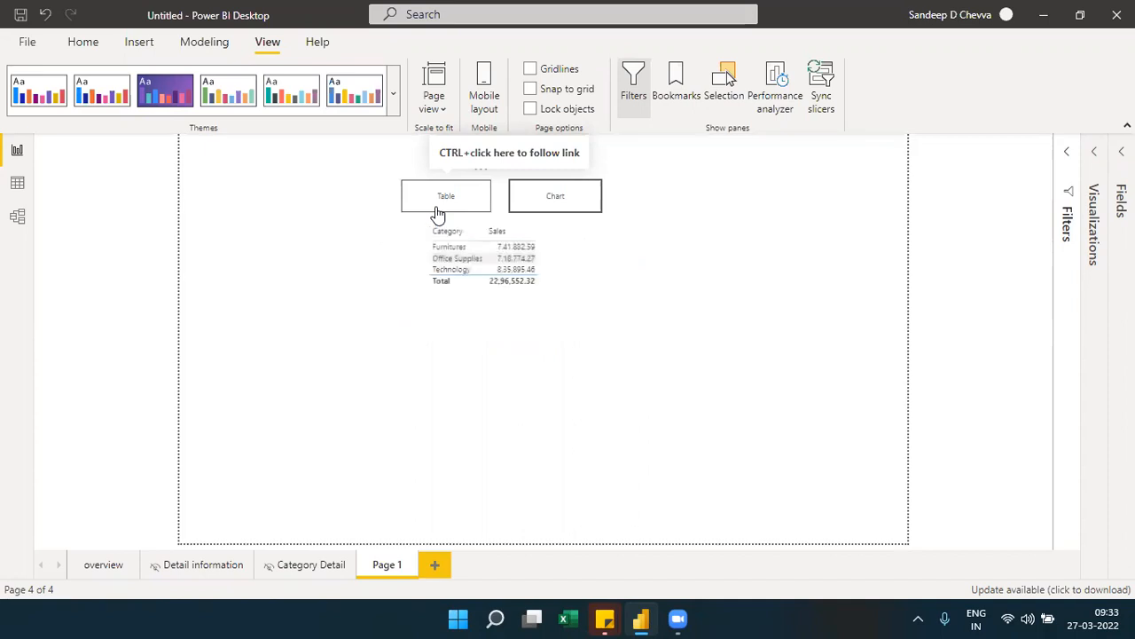
left_click(525, 206, "ctrl")
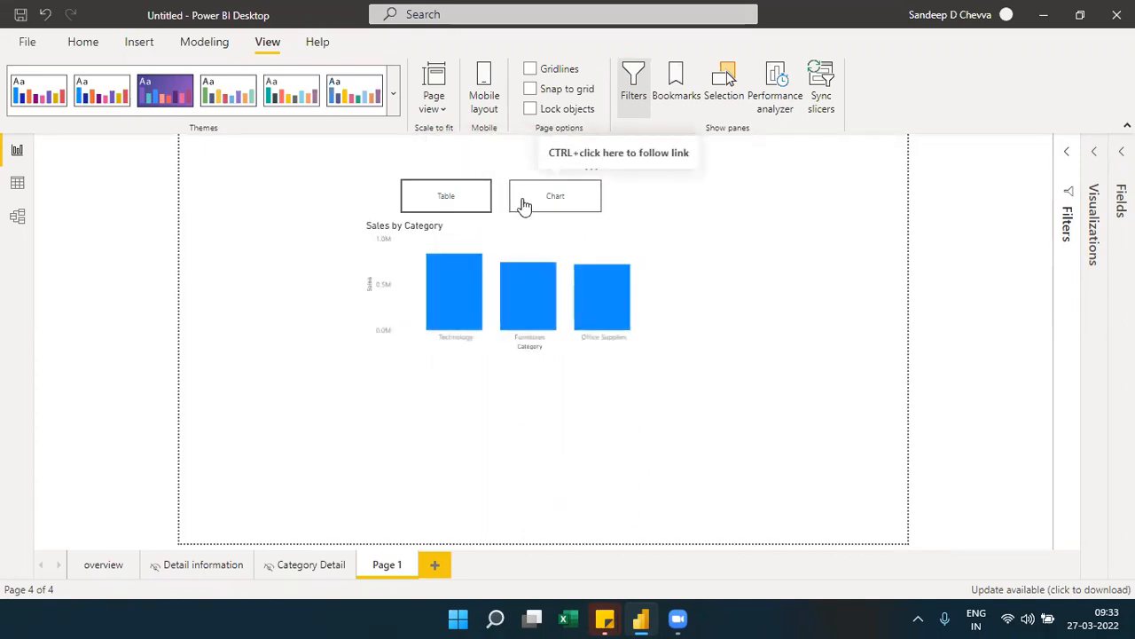
left_click(467, 201, "ctrl")
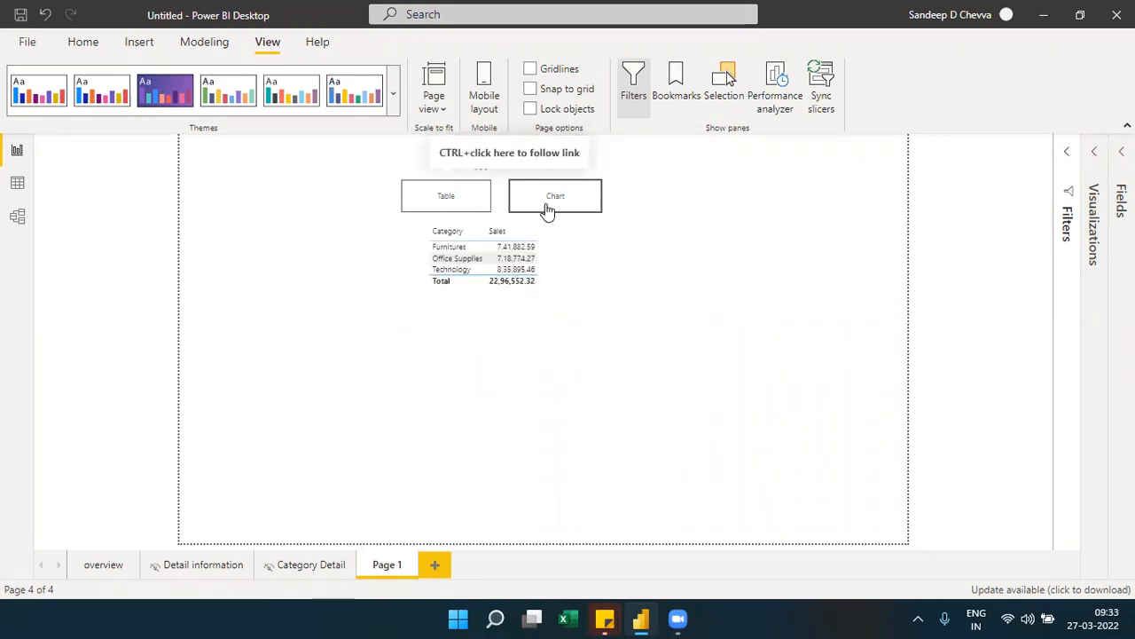
left_click(548, 211, "ctrl")
left_click(434, 209)
left_click(588, 198)
left_click(477, 205, "ctrl")
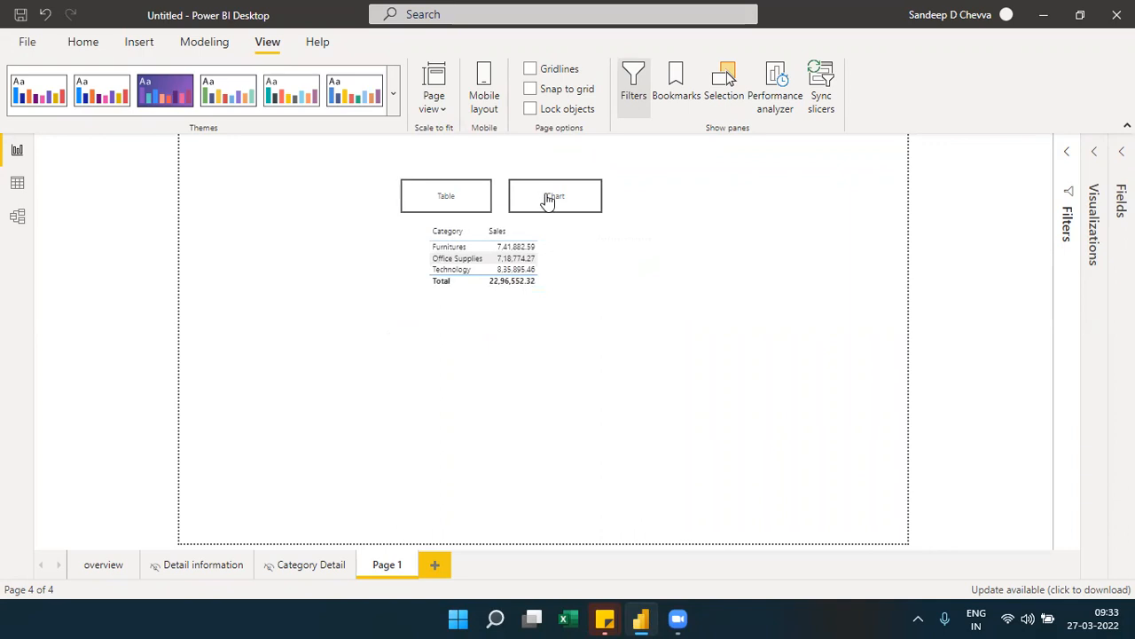
left_click(549, 199, "ctrl")
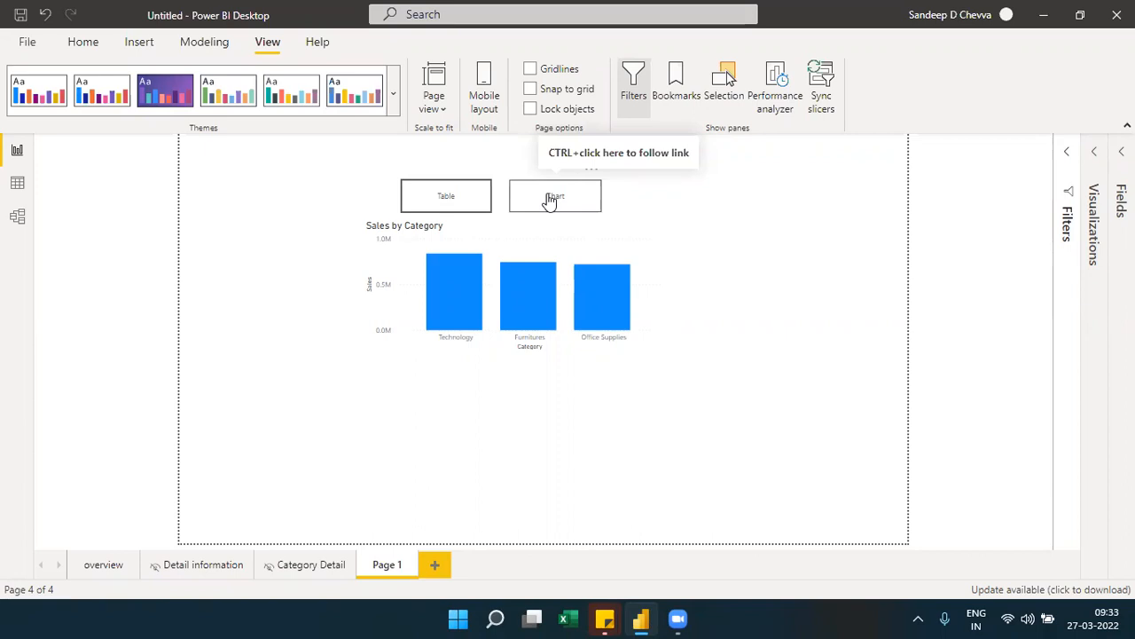
left_click(452, 206, "ctrl")
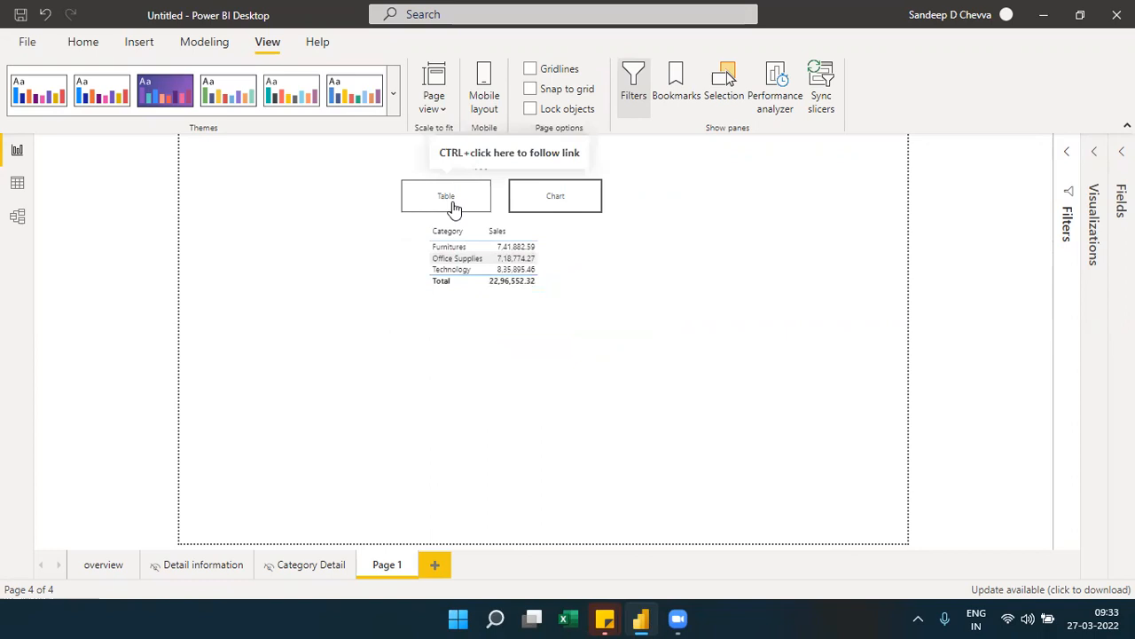
left_click(571, 209, "ctrl")
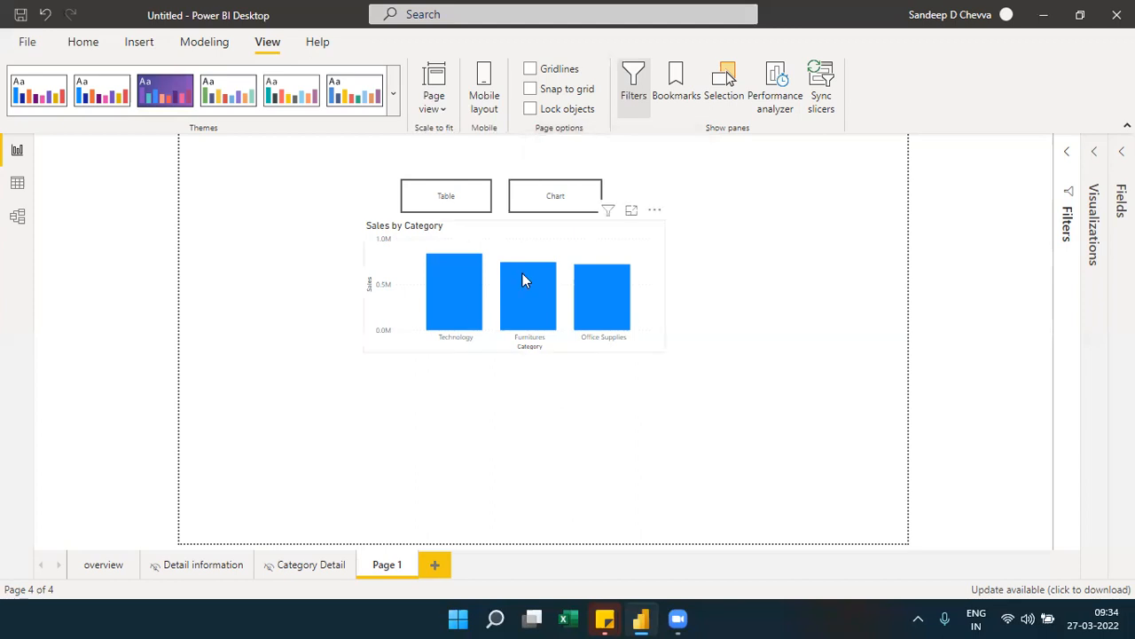
- Move the Table button to the page's upper-left corner and stack the Chart button directly beneath it
left_click(461, 211)
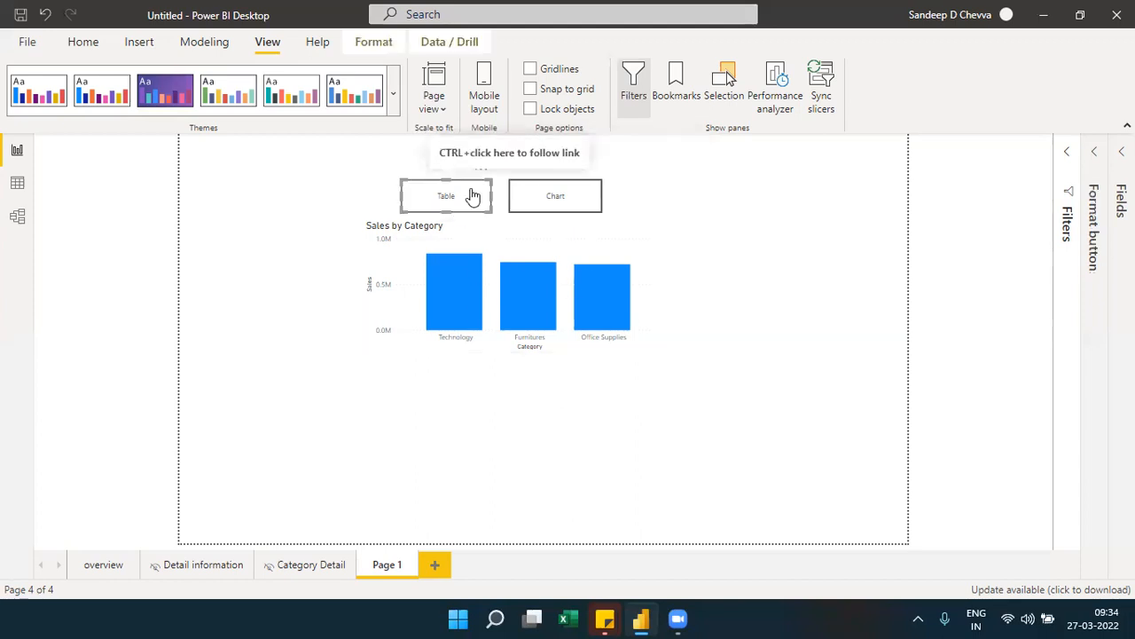
left_click_drag(431, 175, 215, 132)
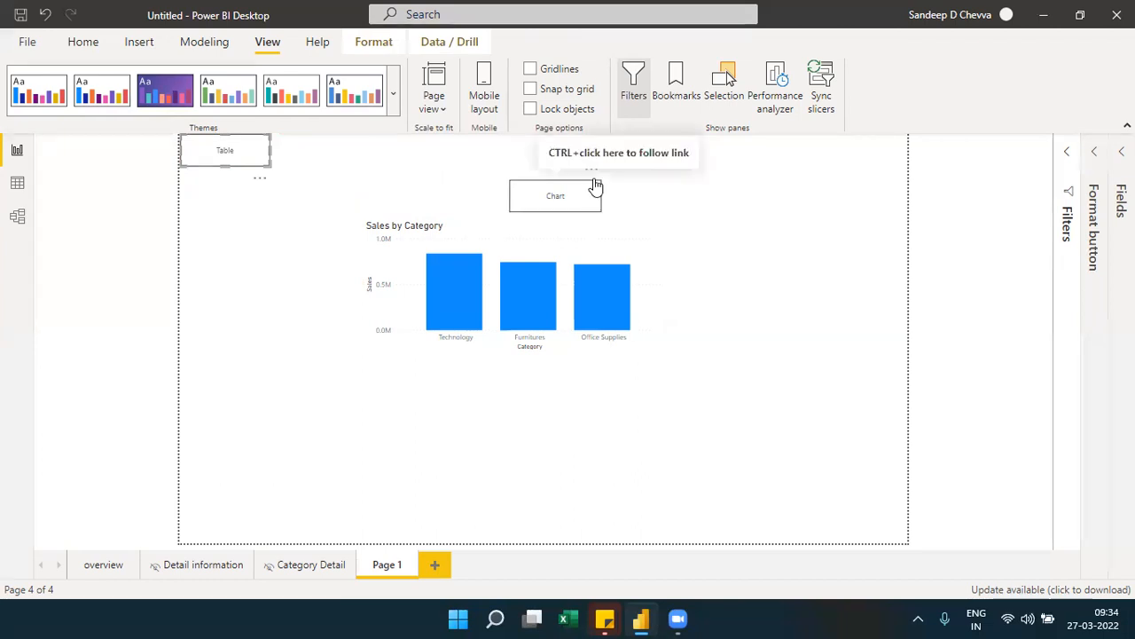
left_click_drag(595, 180, 234, 174)
left_click(554, 173)
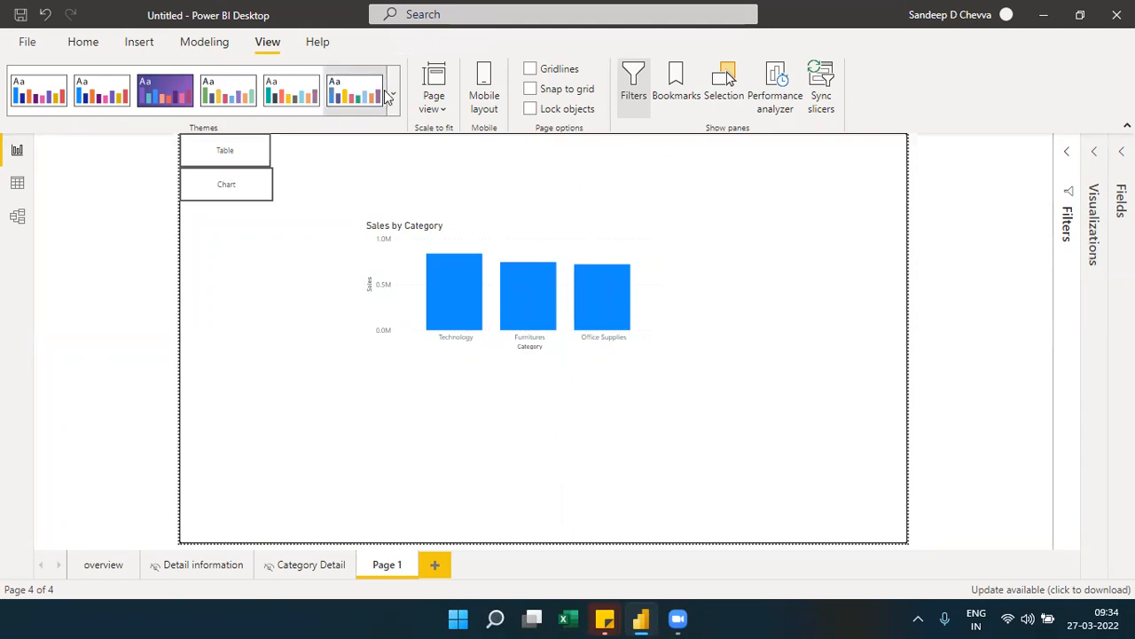
- Insert the Sample1 picture from the Desktop's Images folder onto Page 1
left_click(78, 42)
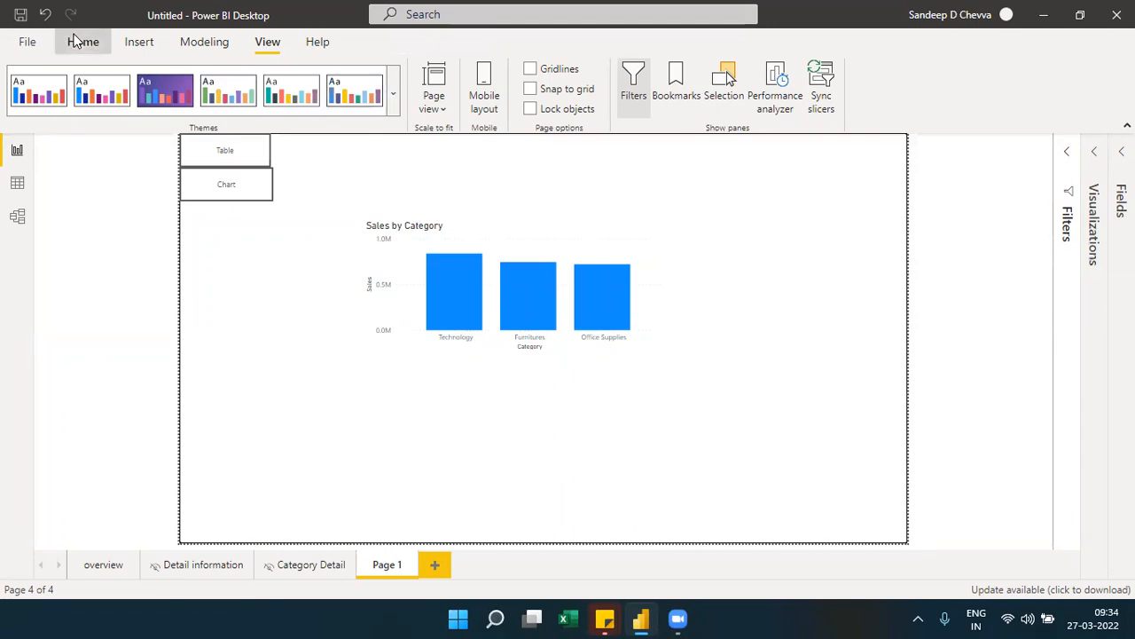
left_click(149, 45)
left_click(685, 88)
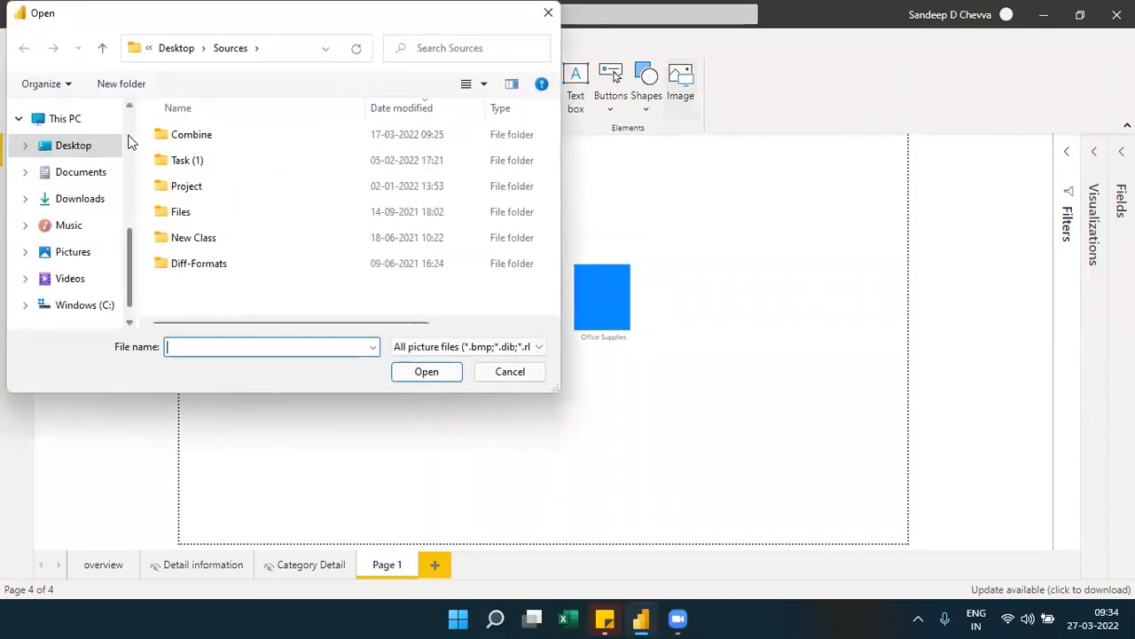
scroll(129, 142, "up", 5)
left_click_drag(127, 142, 129, 113)
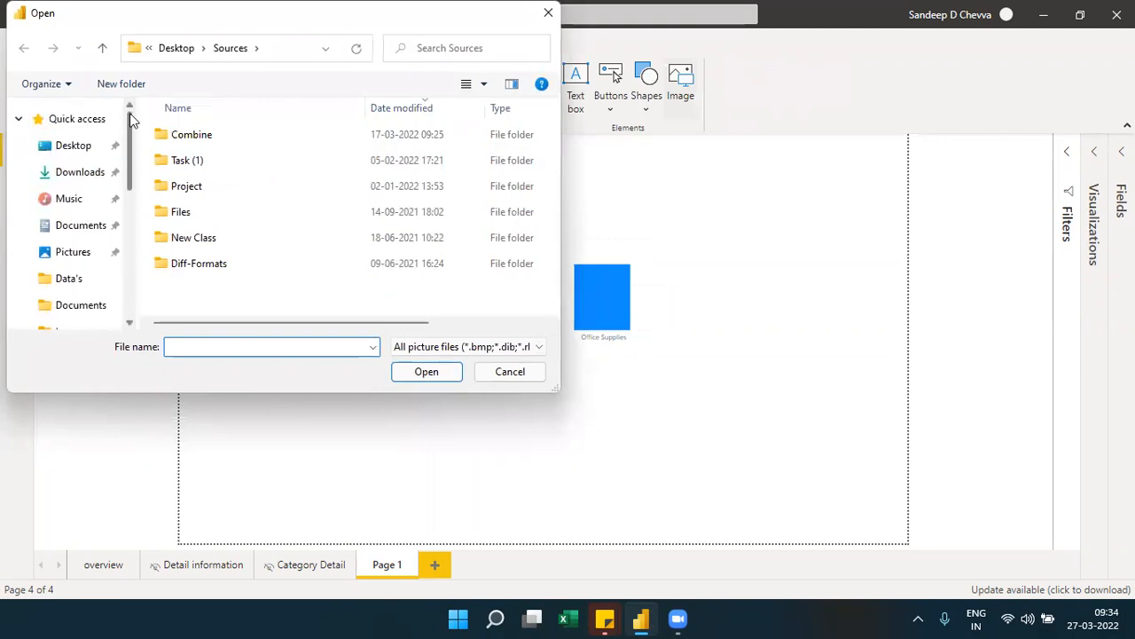
left_click(88, 145)
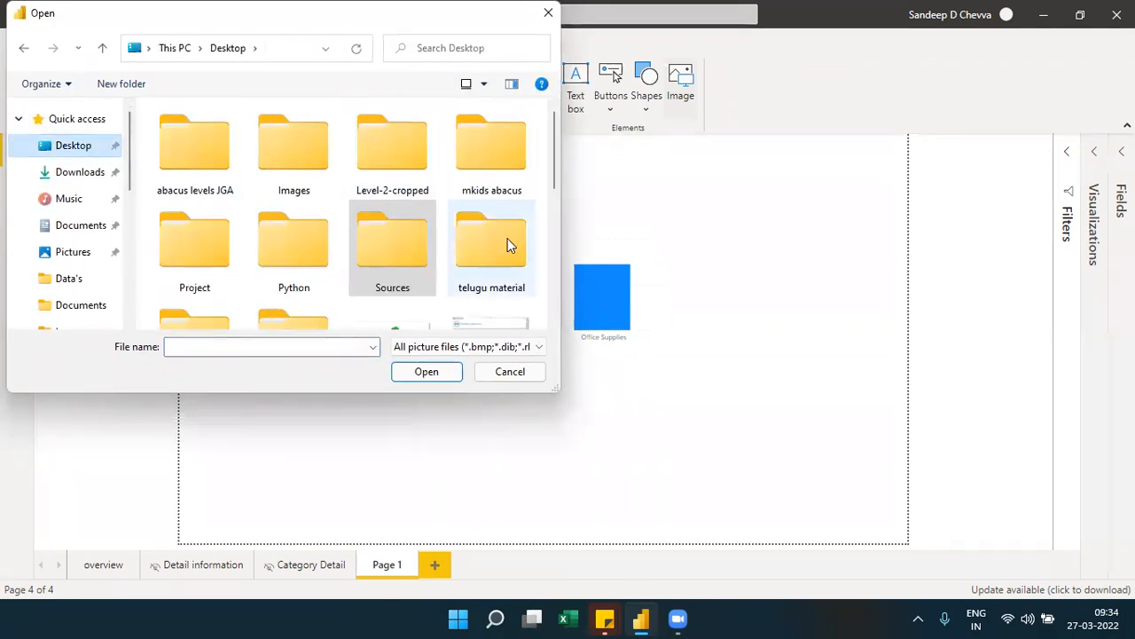
scroll(556, 279, "down", 2)
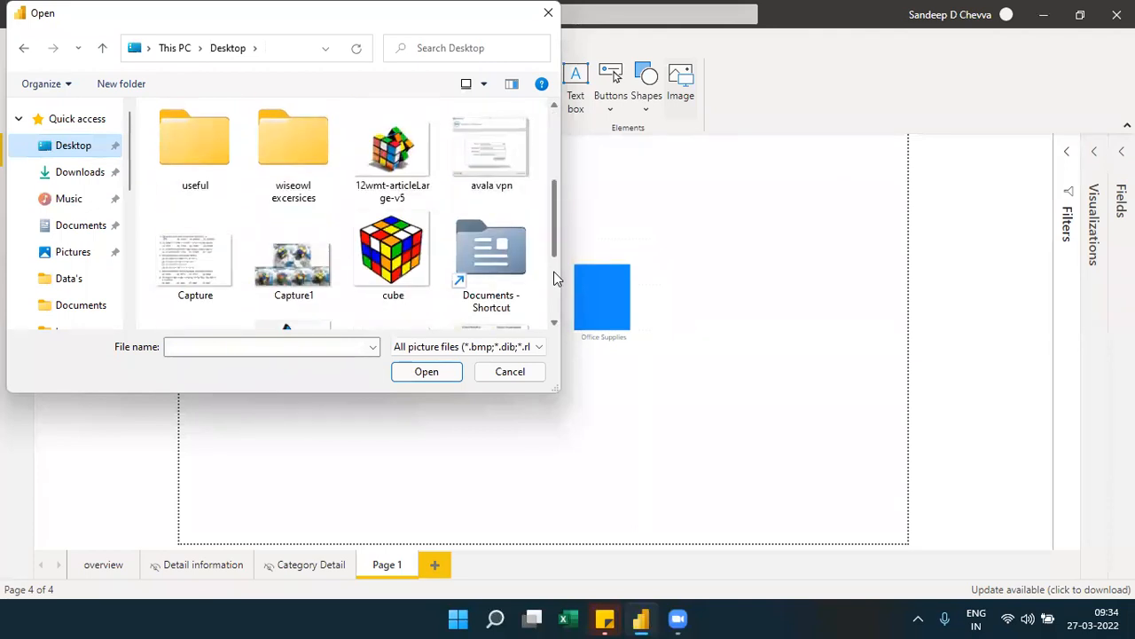
left_click(323, 348)
type("ima")
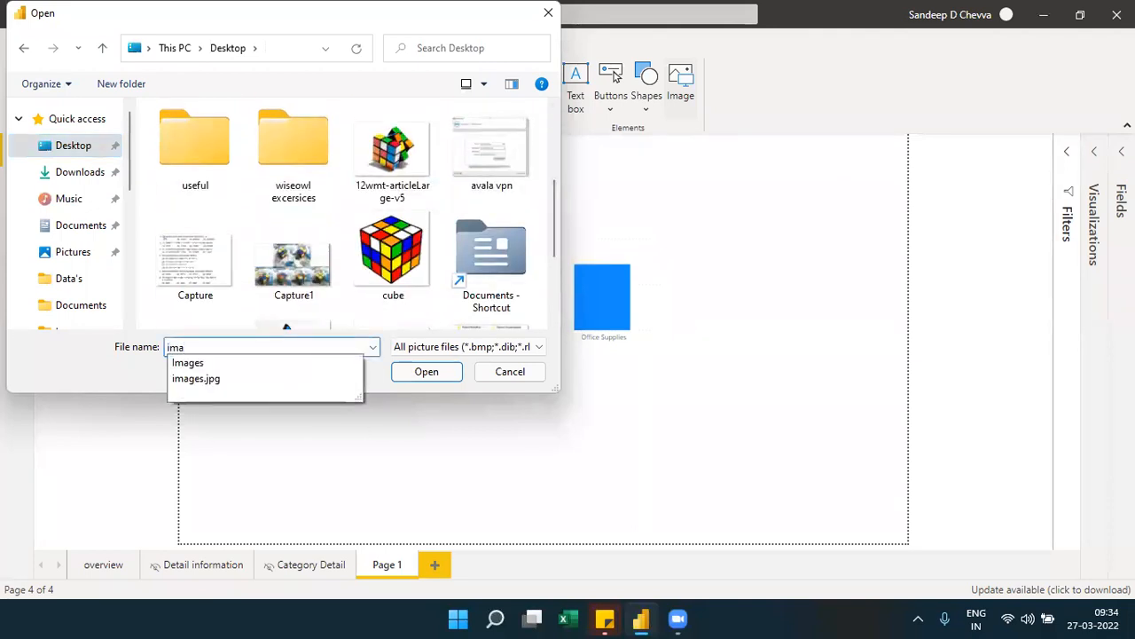
key("Down")
key("Return")
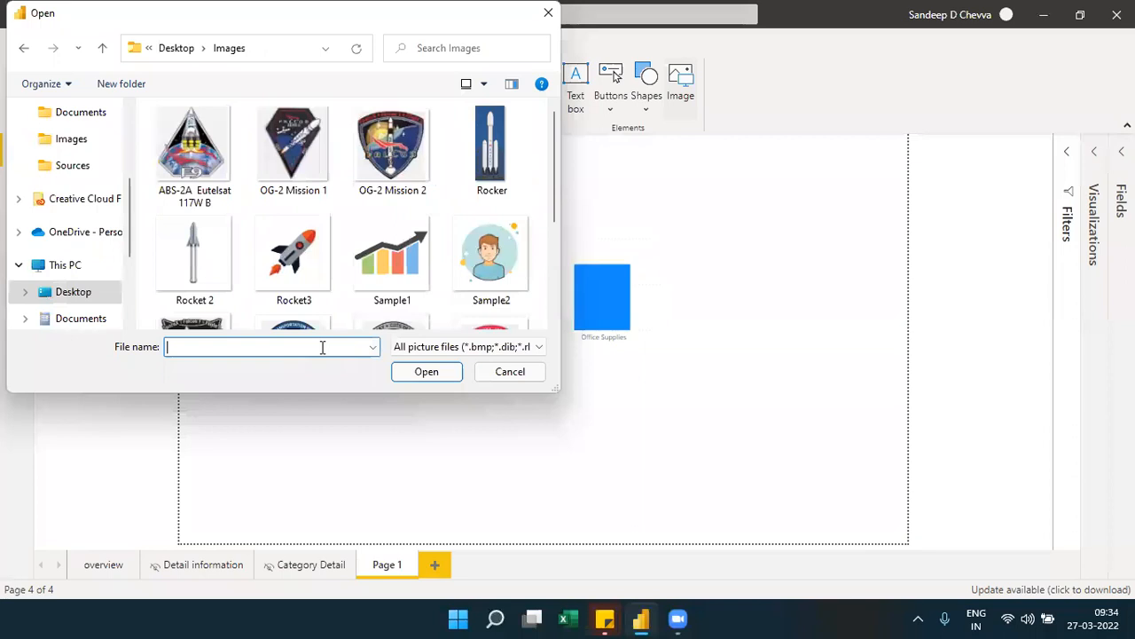
double_click(388, 293)
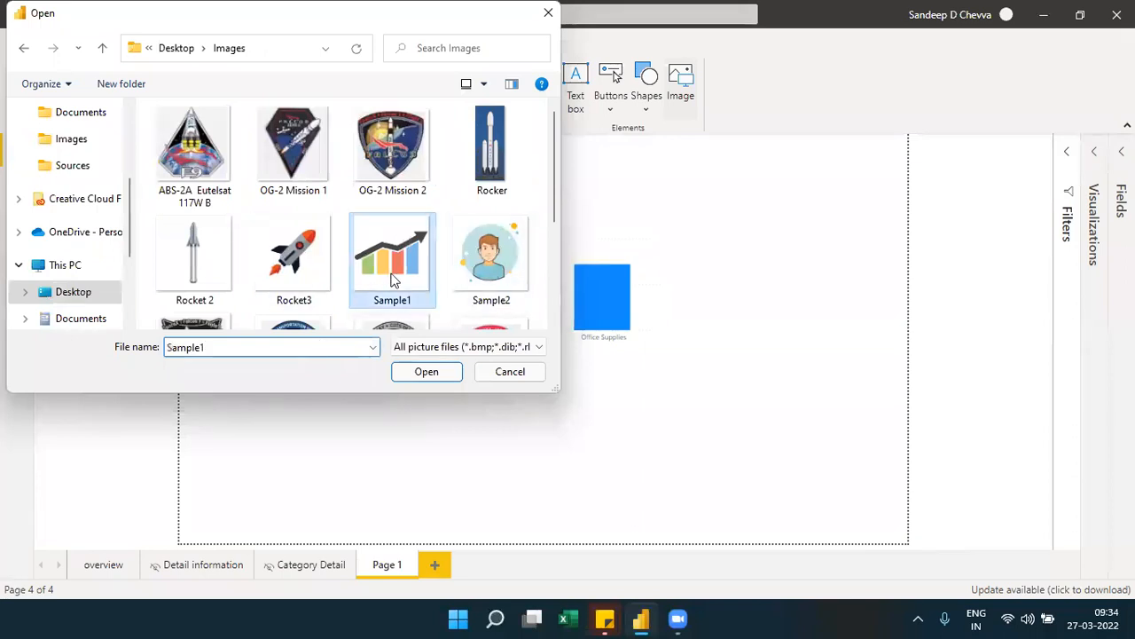
- Move the Sample1 image above the column chart and shrink it to a small icon
left_click_drag(226, 303, 590, 181)
left_click_drag(635, 261, 601, 162)
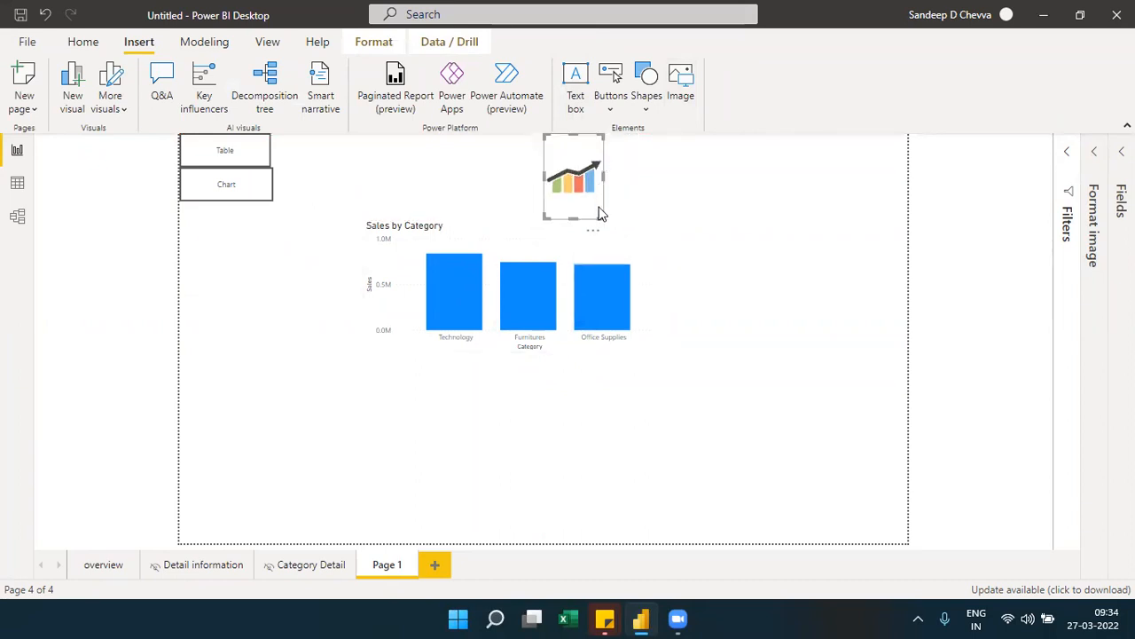
left_click_drag(600, 213, 597, 208)
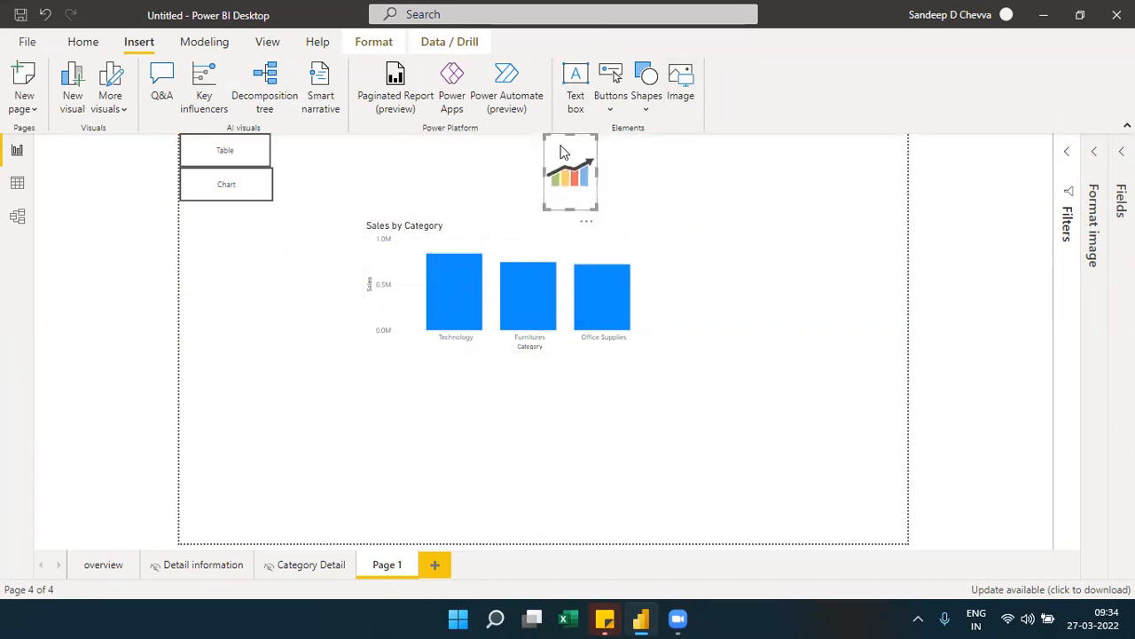
left_click_drag(546, 137, 611, 229)
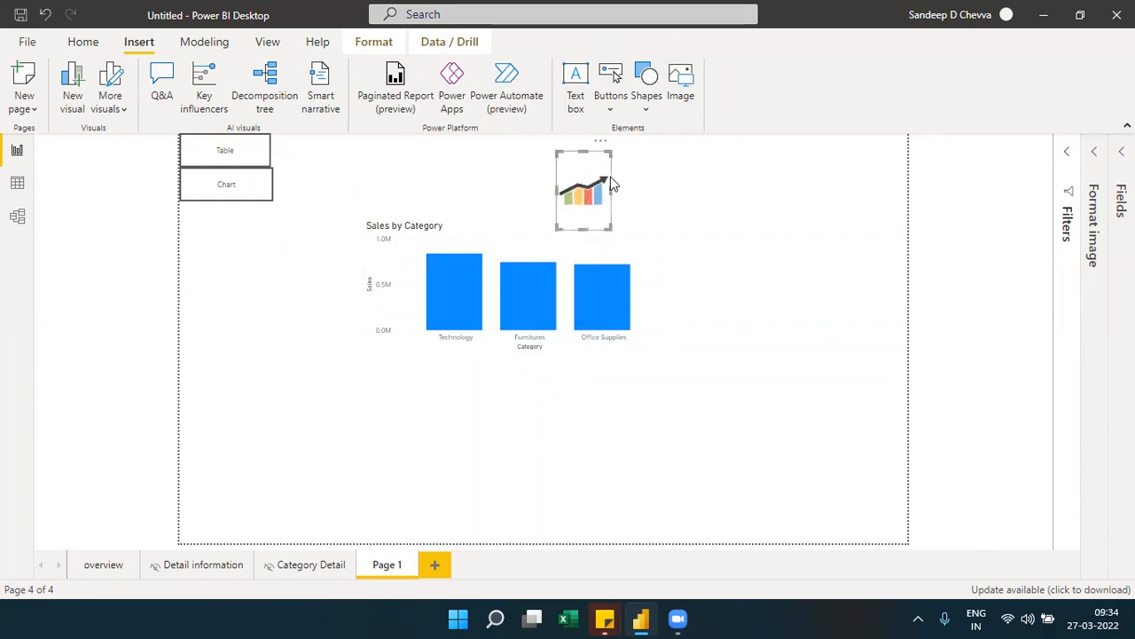
left_click_drag(610, 152, 605, 211)
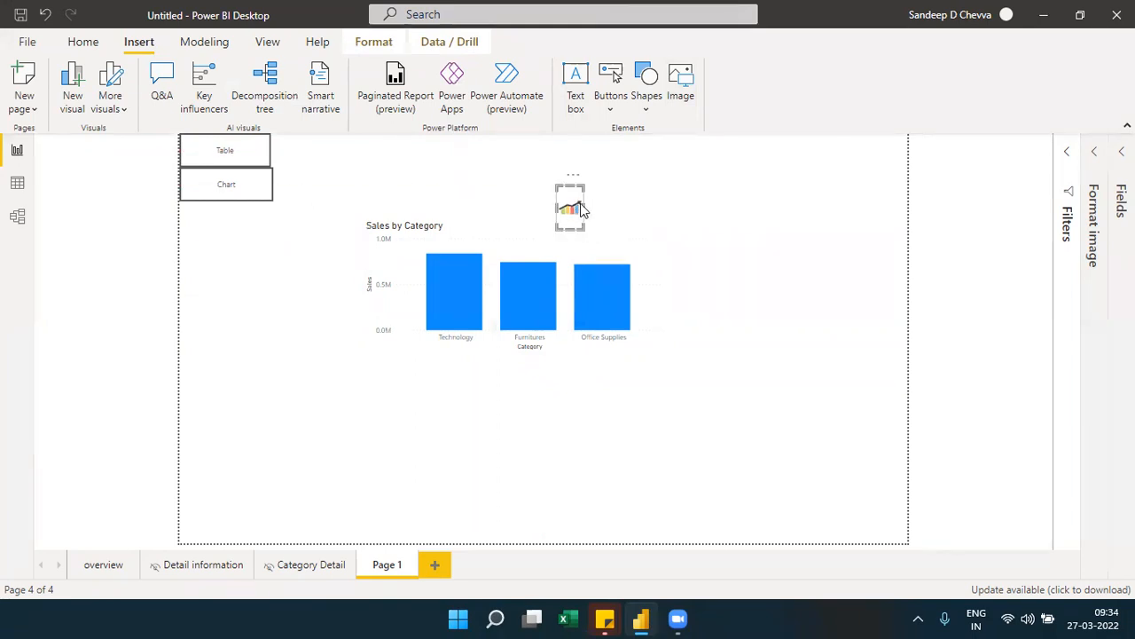
left_click_drag(585, 207, 602, 209)
left_click(507, 204)
- Insert the Sample2 picture from the Images folder onto the page
left_click(680, 85)
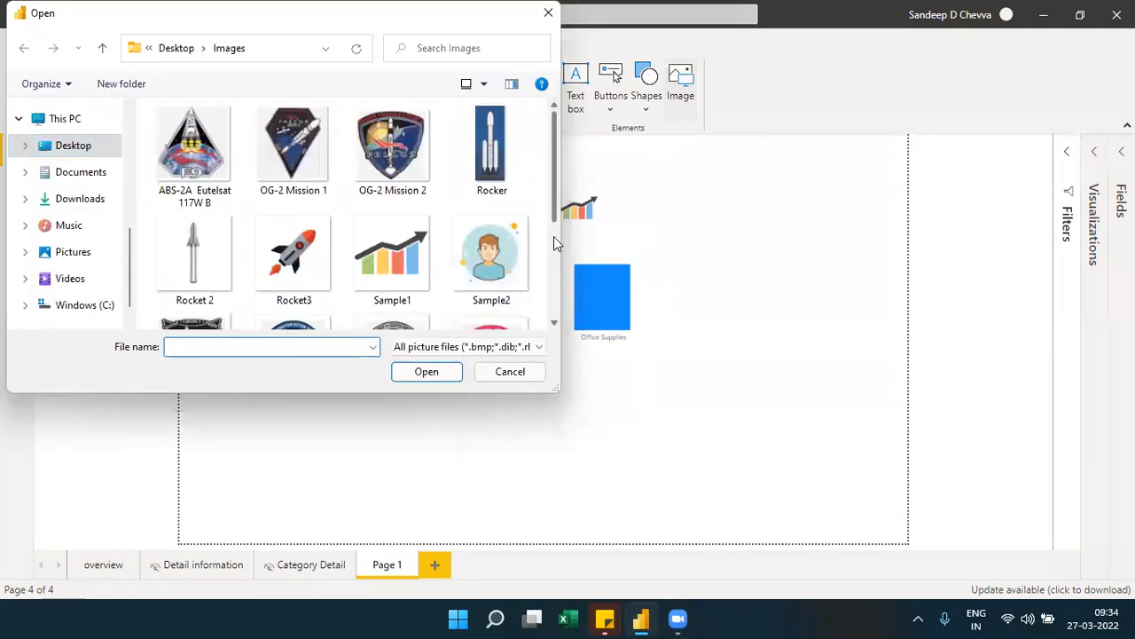
left_click(554, 236)
scroll(399, 235, "up", 3)
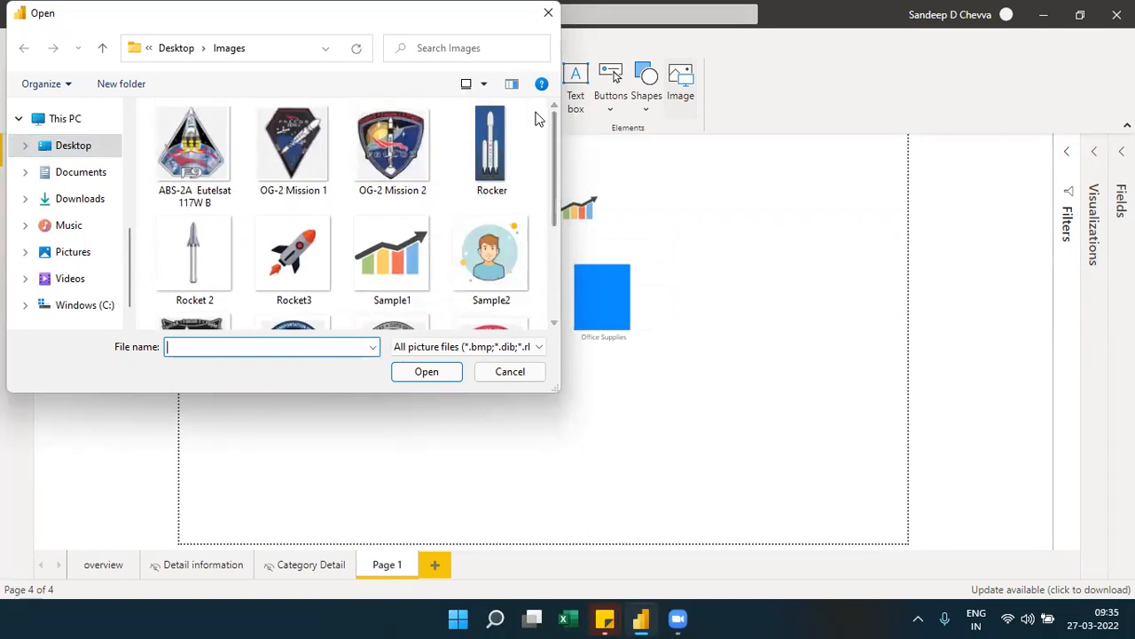
double_click(492, 248)
- Place the Sample2 person image above the column chart and set the Sample1 chart image level beside it
left_click_drag(677, 210, 507, 199)
left_click_drag(568, 217, 540, 200)
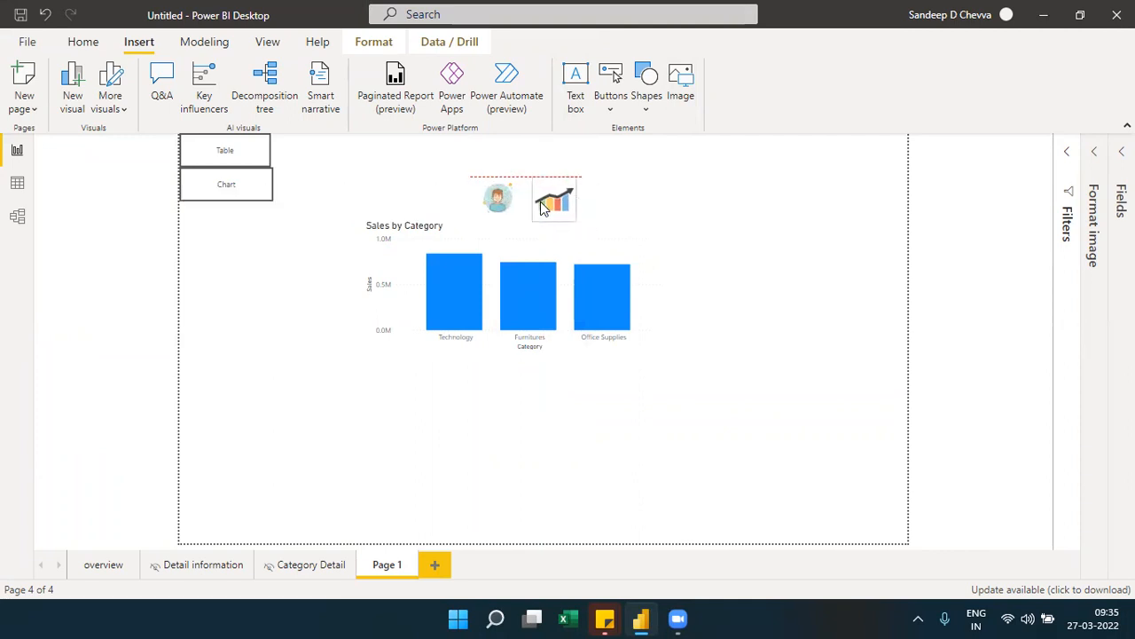
left_click(618, 204)
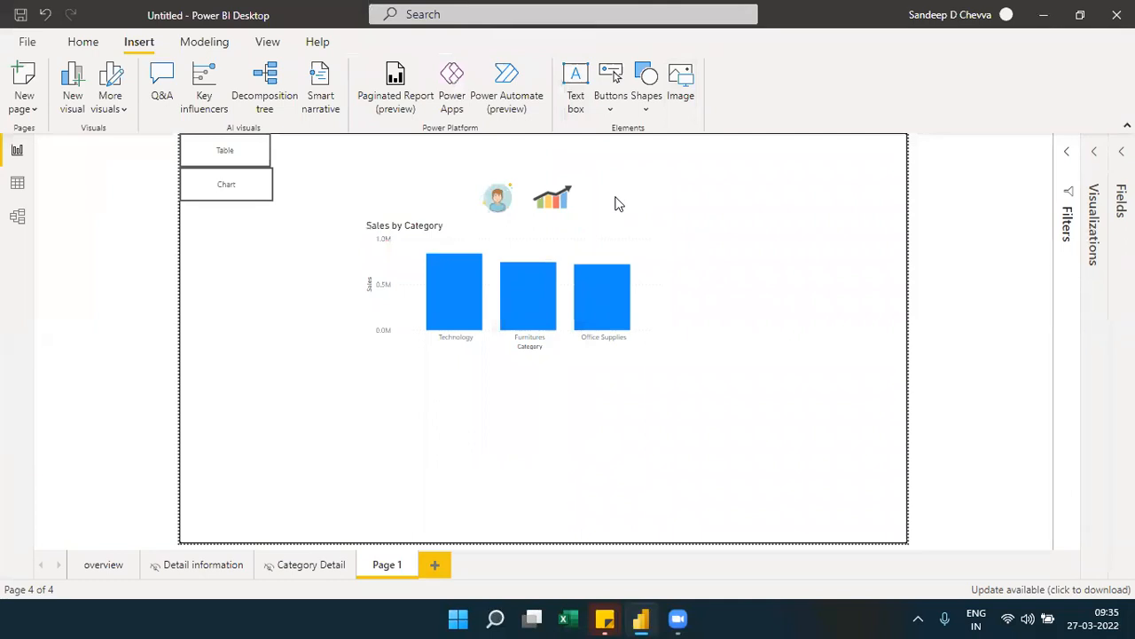
- Turn on the person image's action, set its type to Bookmark and link it to the Table bookmark
left_click(503, 213)
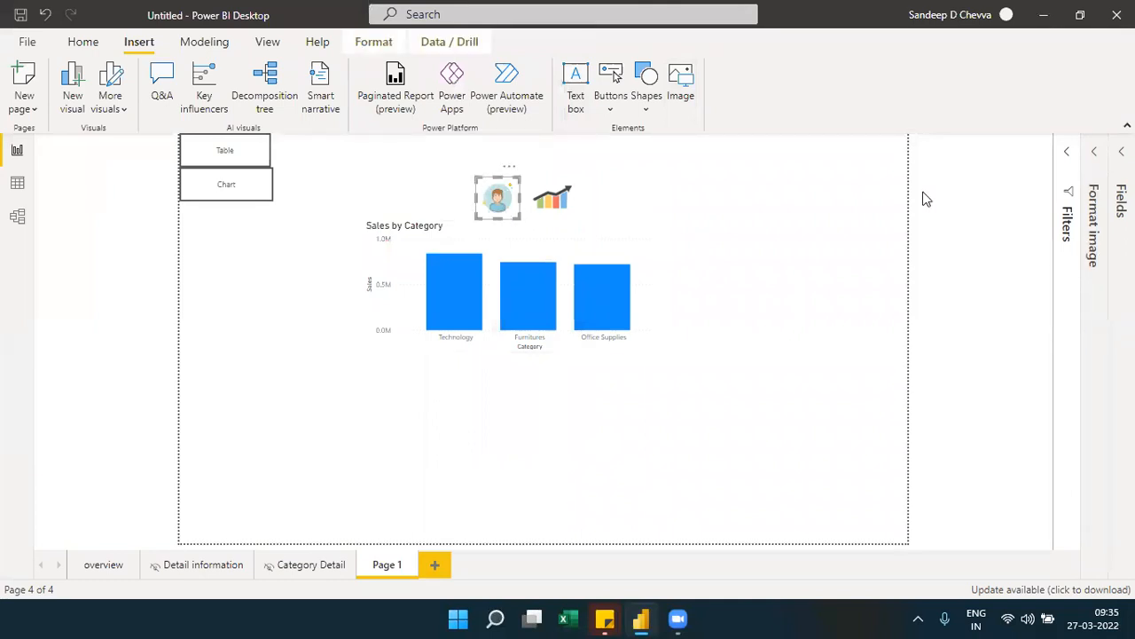
left_click(1100, 154)
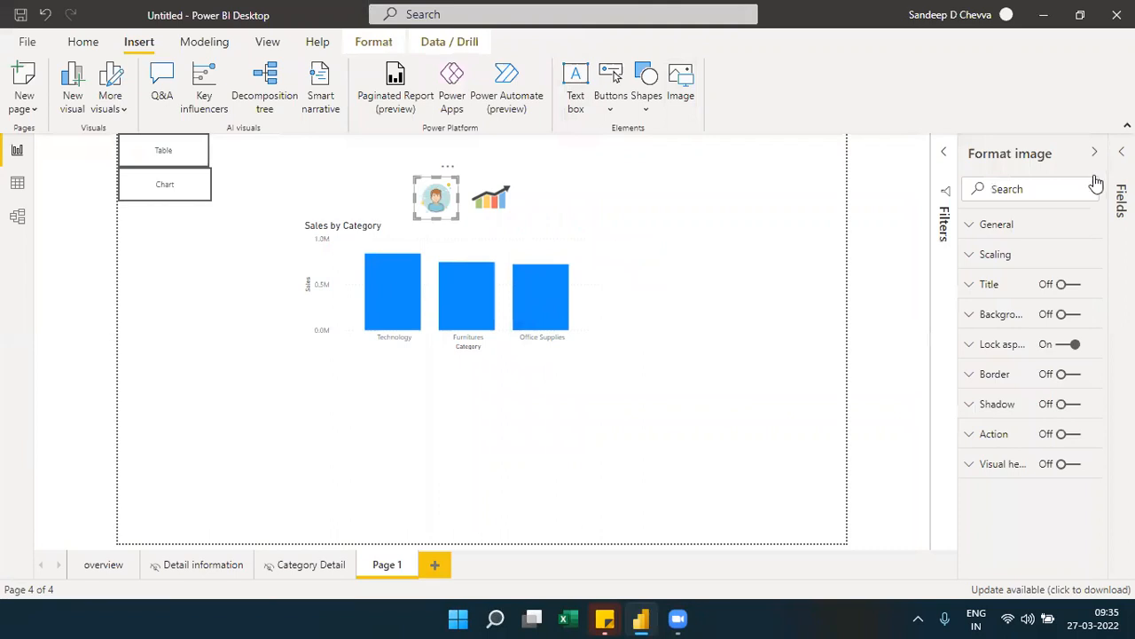
left_click(1073, 435)
left_click(969, 439)
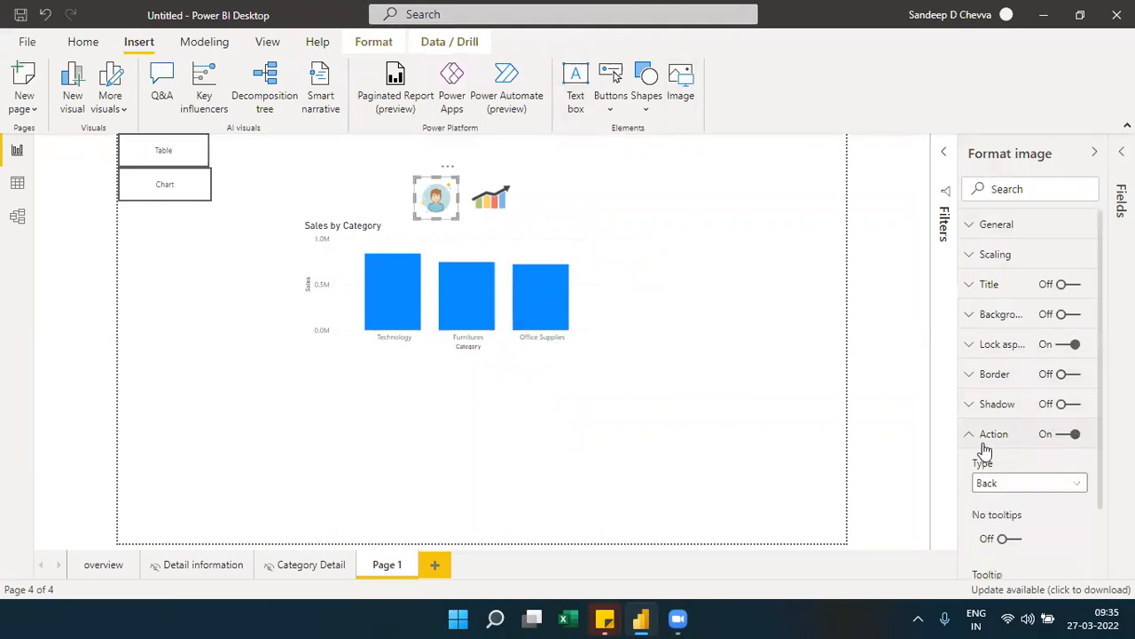
left_click(1079, 484)
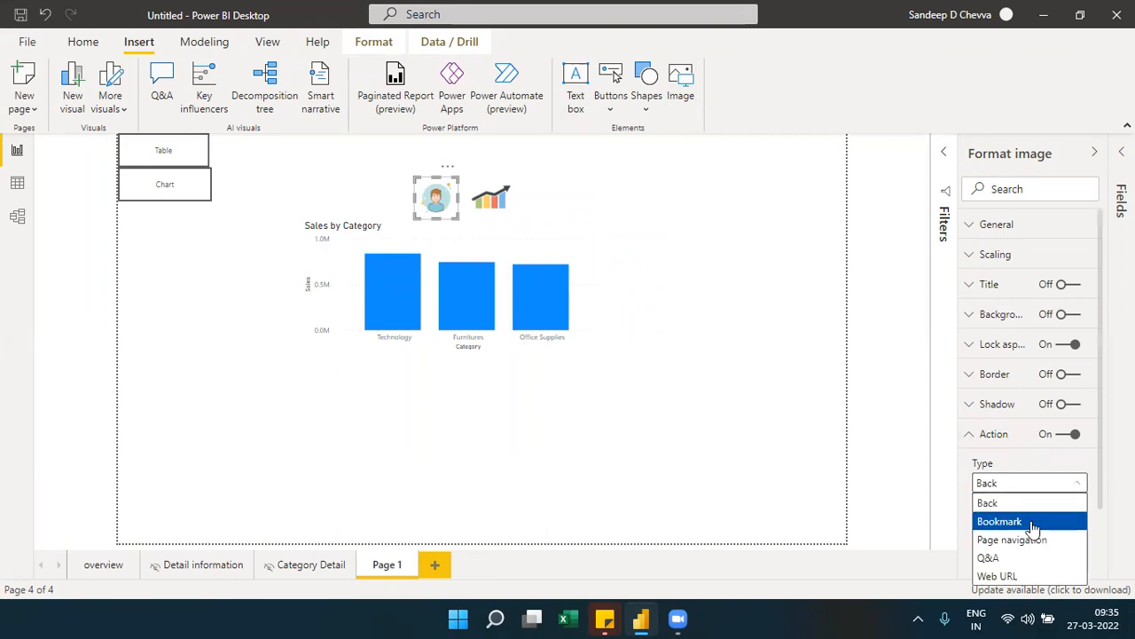
left_click(1032, 523)
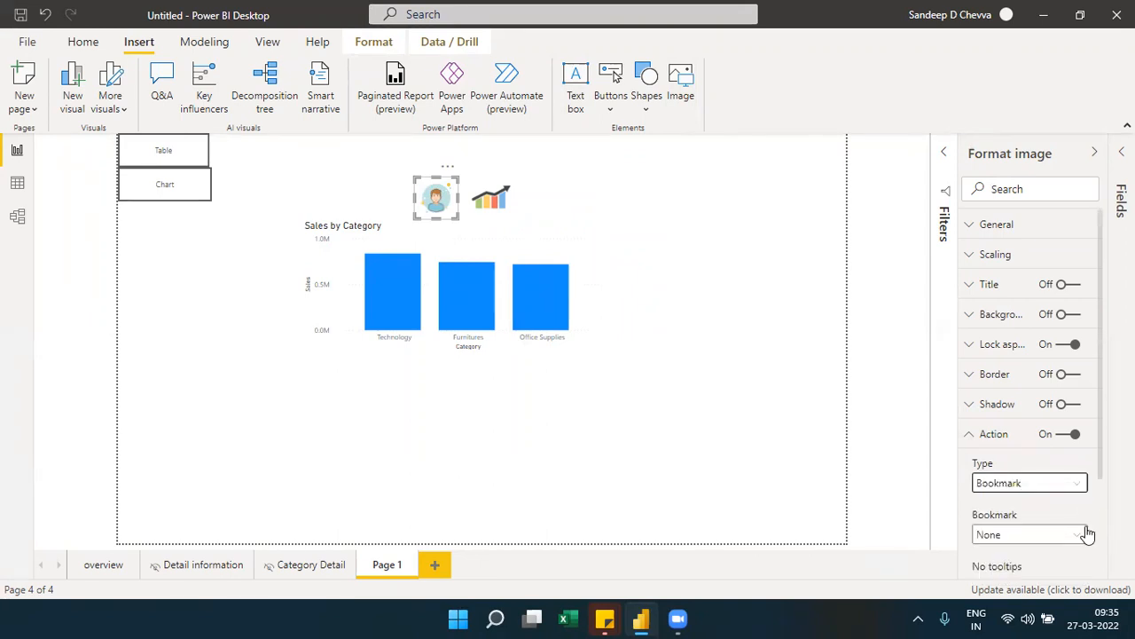
left_click(1079, 537)
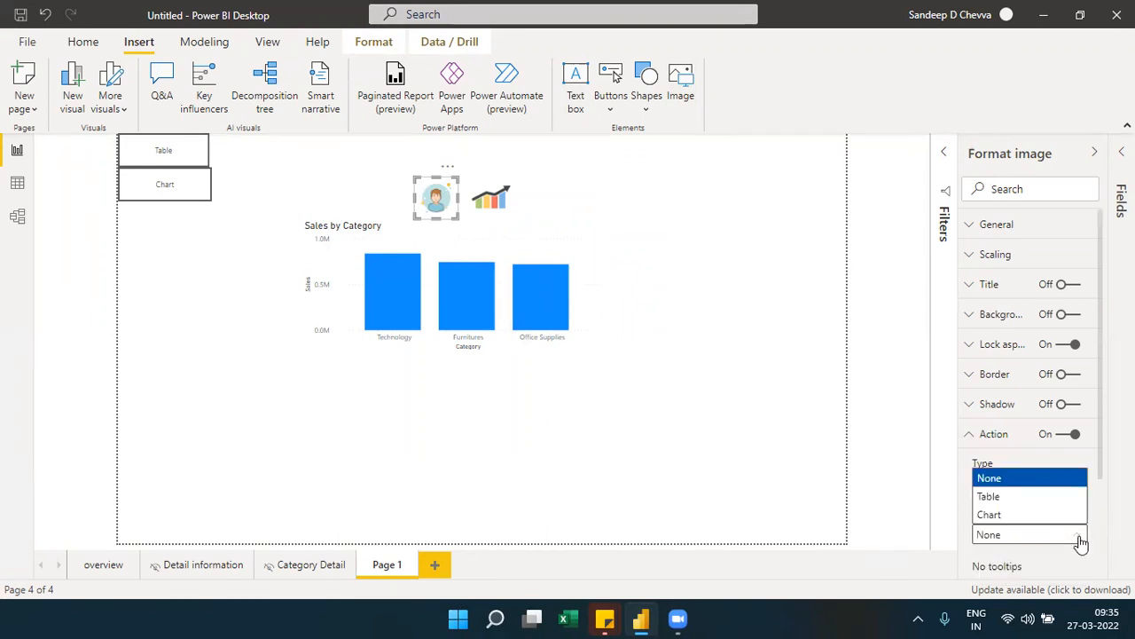
left_click(1008, 497)
- Turn on the chart image's action, set its type to Bookmark with the Chart bookmark, and close the image formatting options
left_click(491, 196)
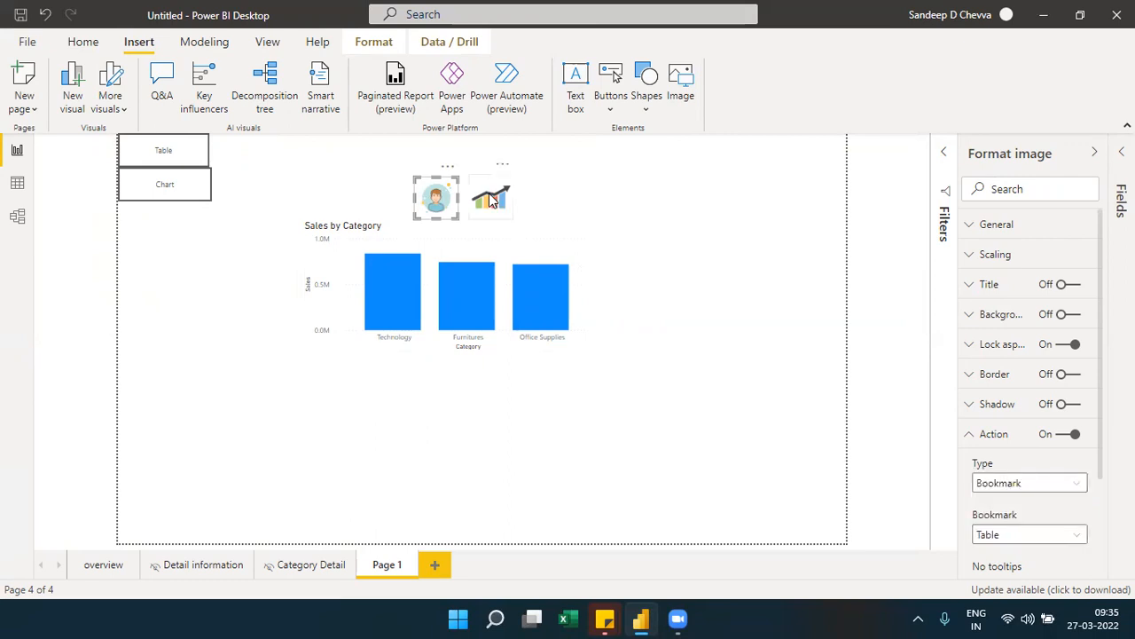
left_click(1076, 435)
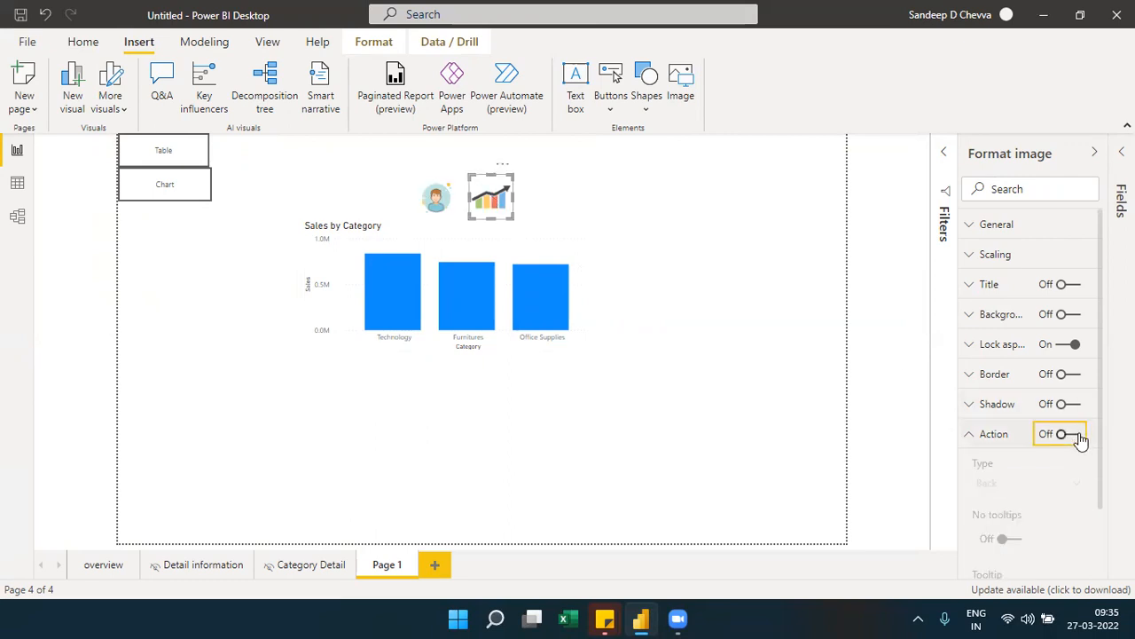
left_click(1077, 487)
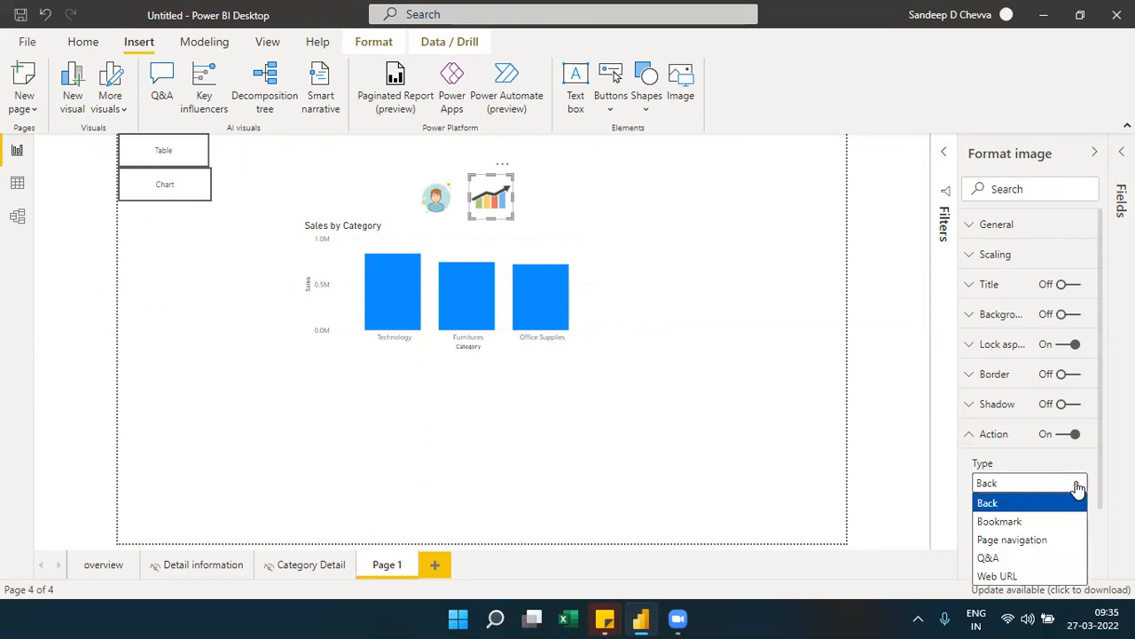
left_click(1026, 524)
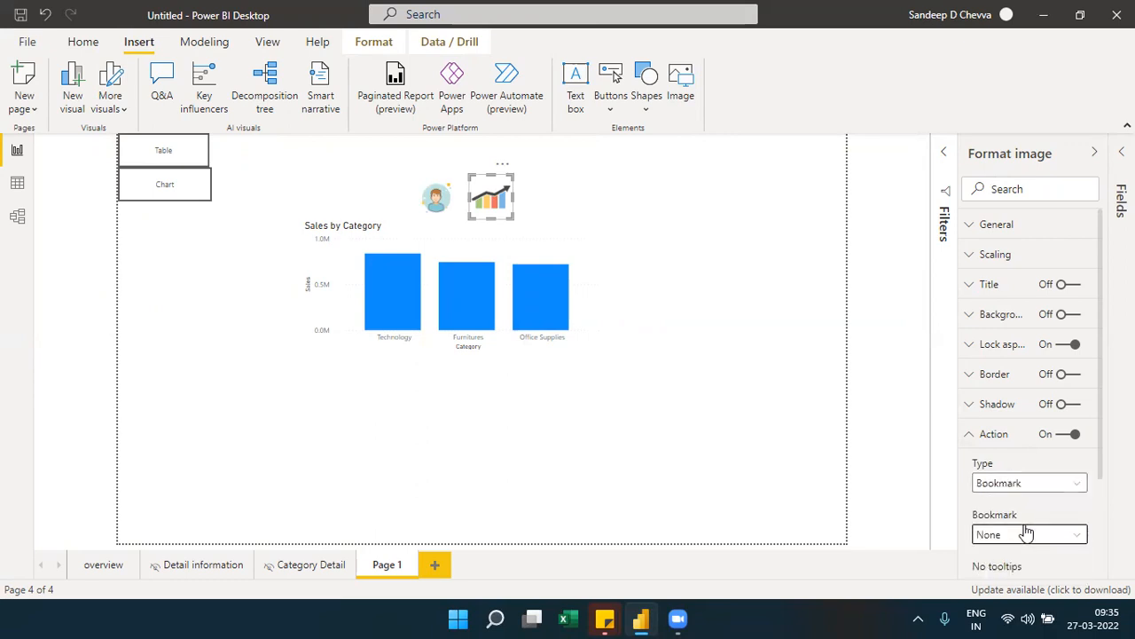
left_click(1025, 534)
left_click(998, 514)
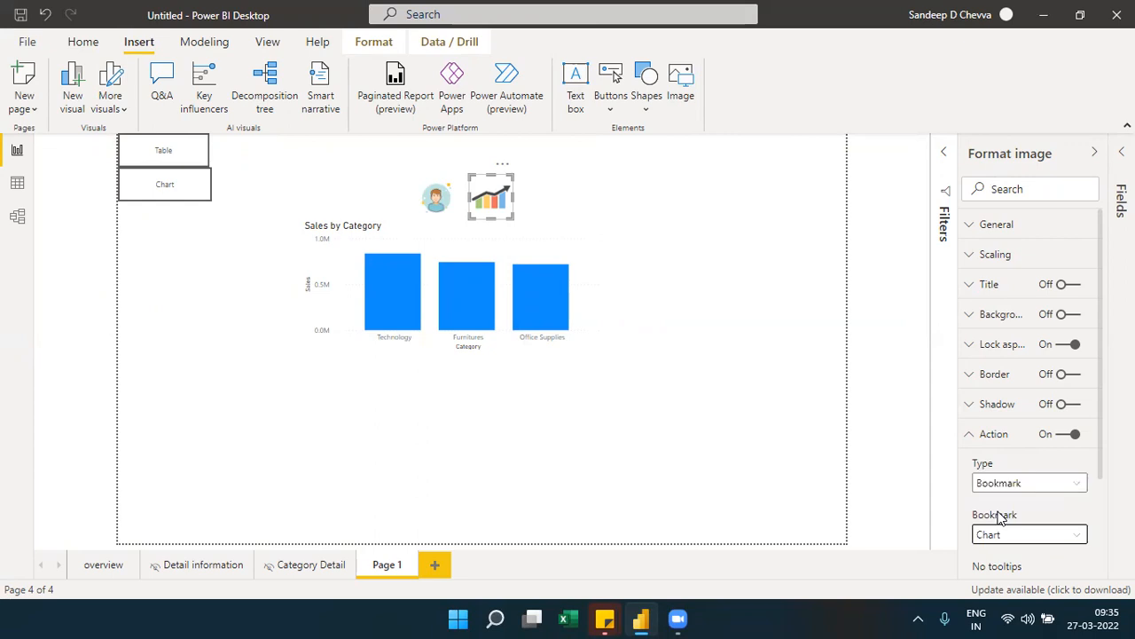
left_click(1005, 160)
- Shift the column chart slightly down and to the right, and follow the person and chart image links to test the switching
left_click(683, 315)
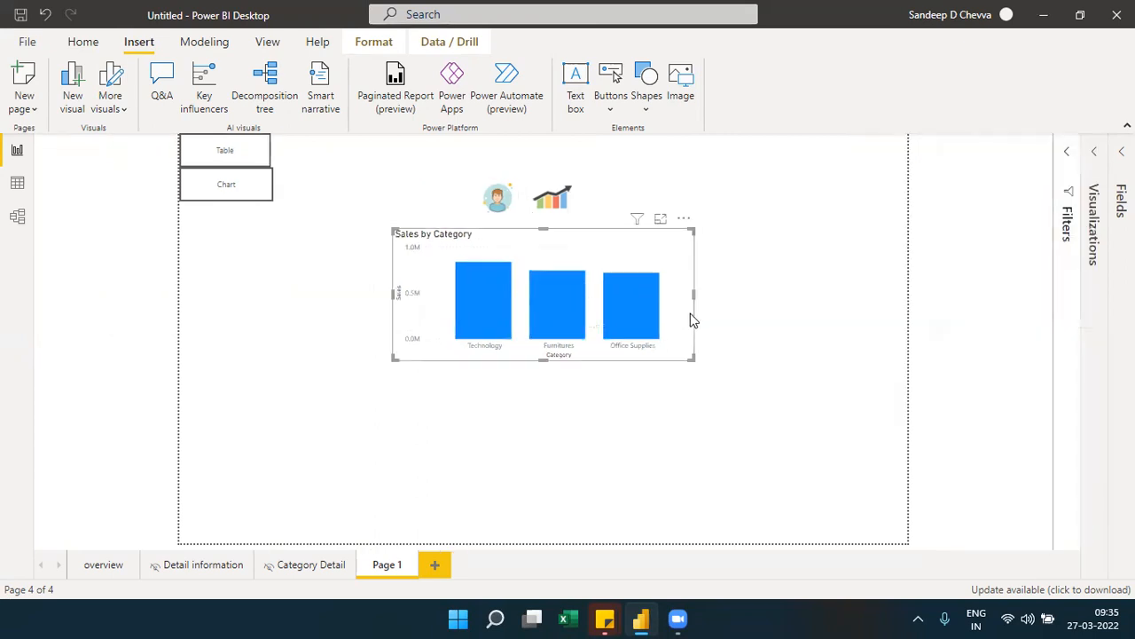
left_click(539, 406)
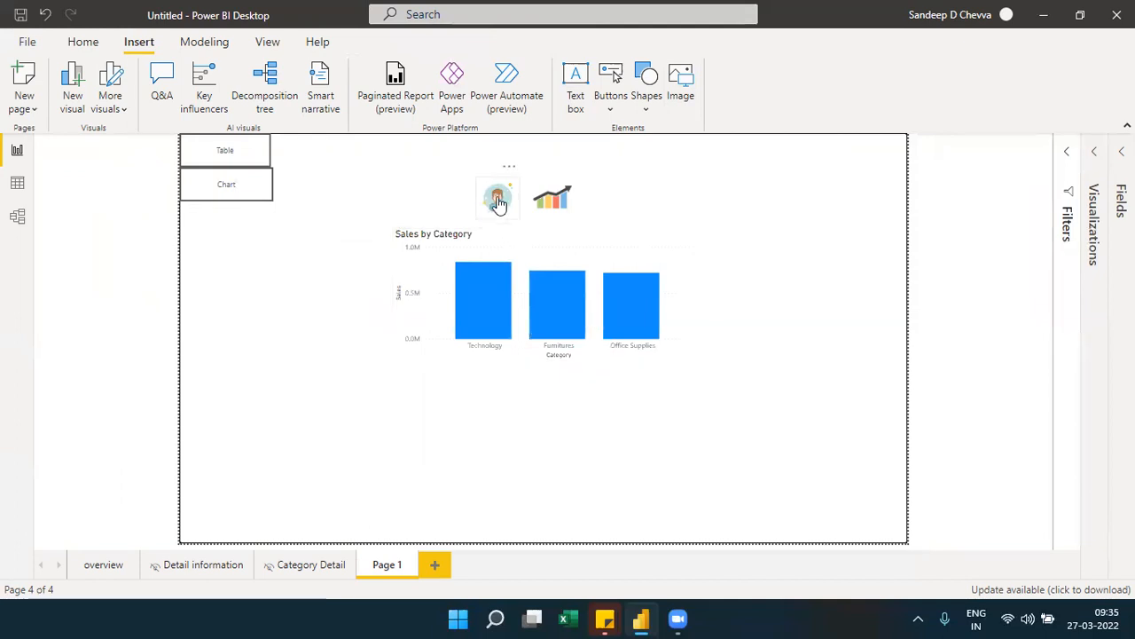
left_click(498, 200, "ctrl")
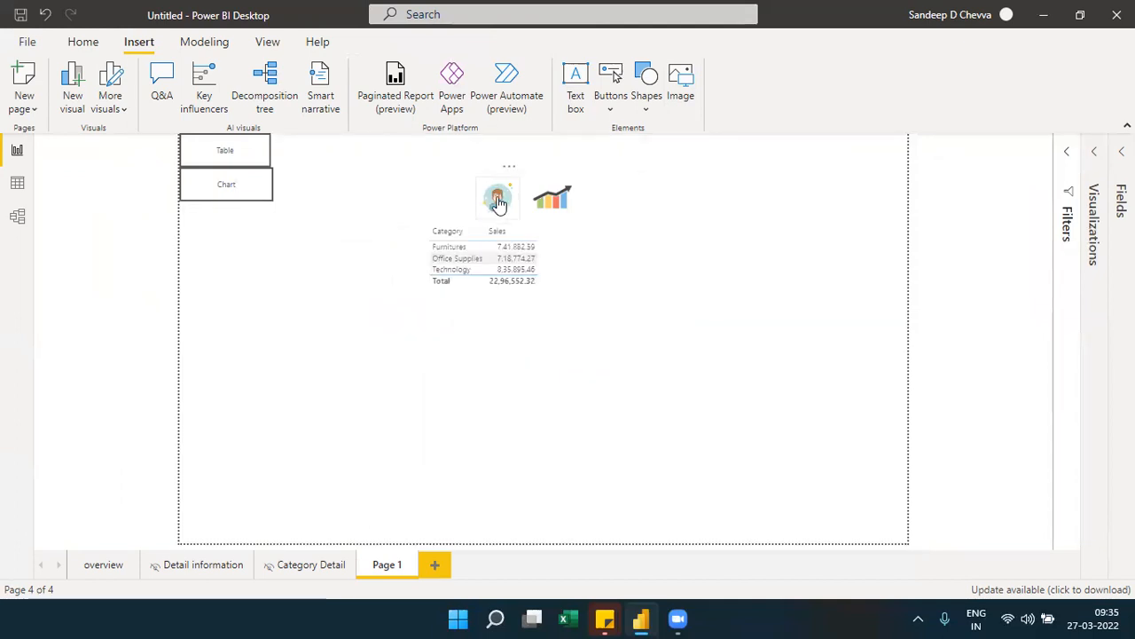
left_click(557, 209, "ctrl")
left_click(542, 413)
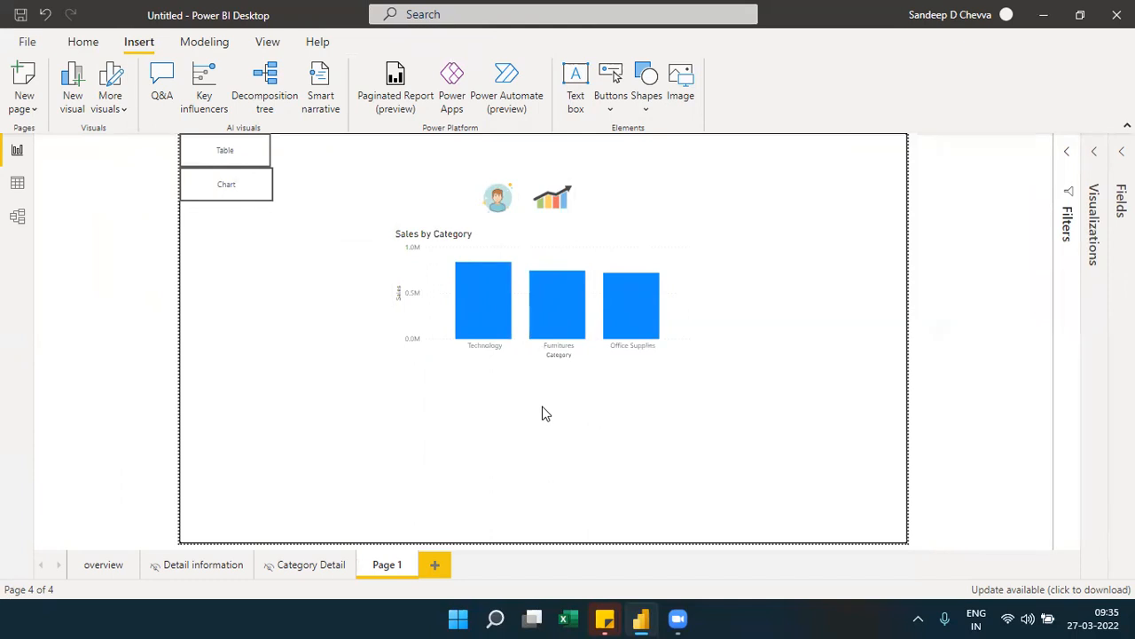
- Resize the Chart button so its width matches the Table button above it
left_click(263, 188)
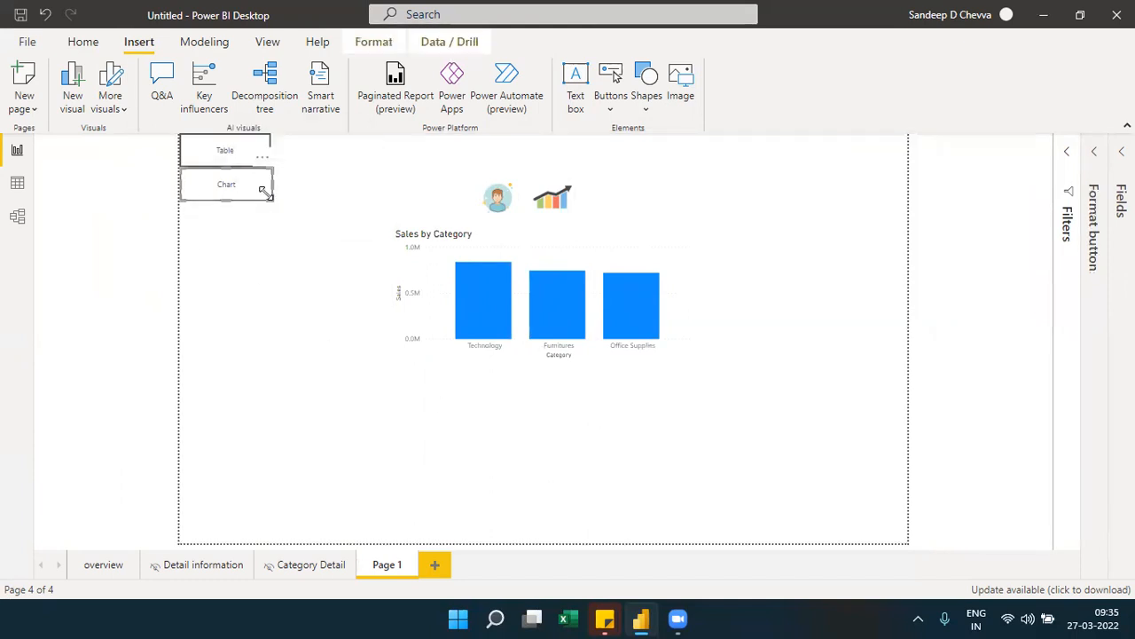
left_click_drag(264, 193, 262, 198)
left_click(278, 271)
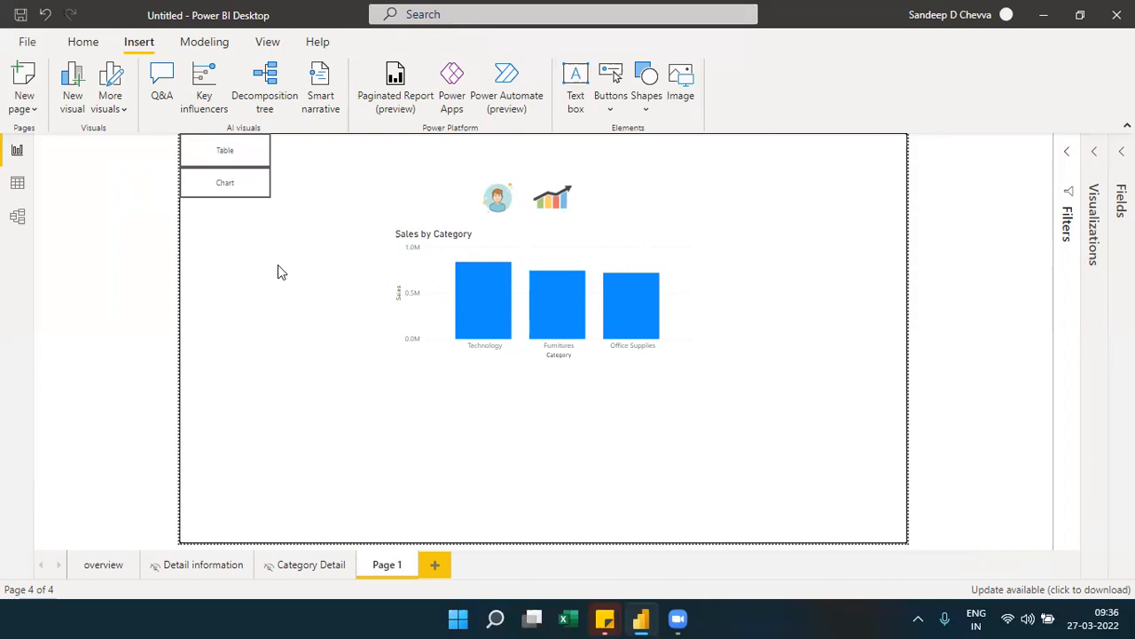
- Resize the Sales by Category column chart from its lower corner to make it narrower and slightly taller
left_click(488, 243)
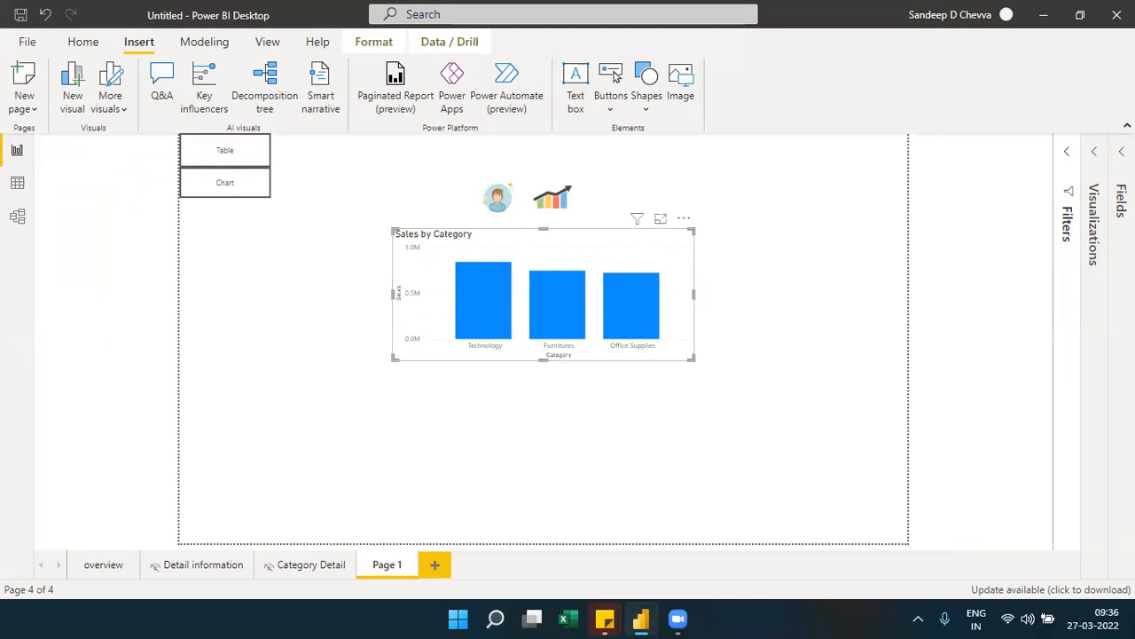
left_click(1121, 203)
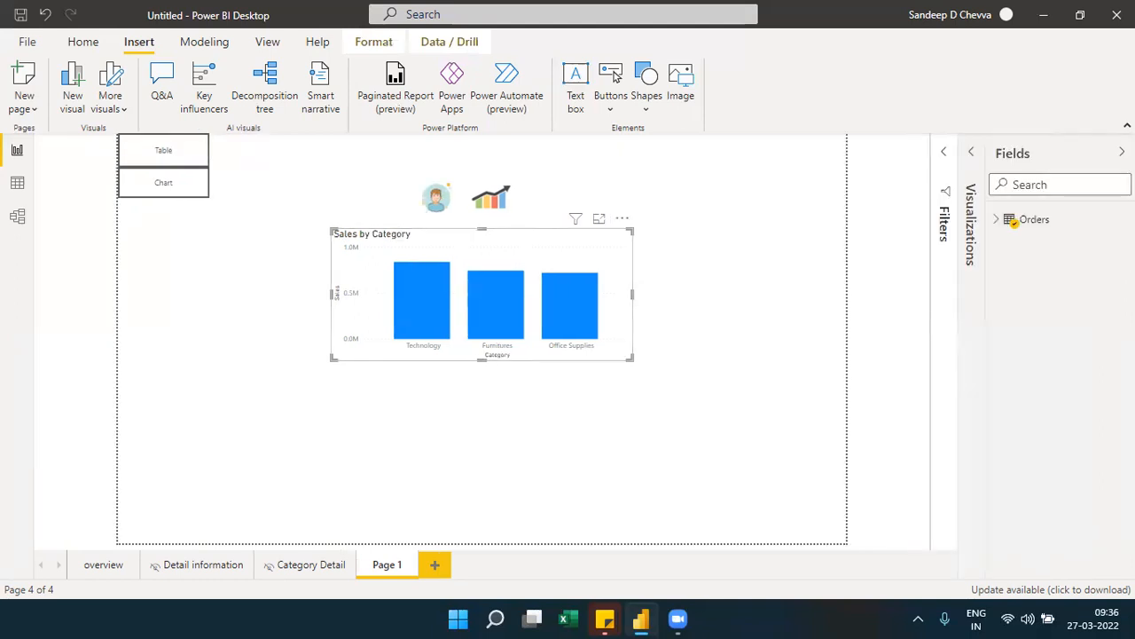
left_click(1001, 221)
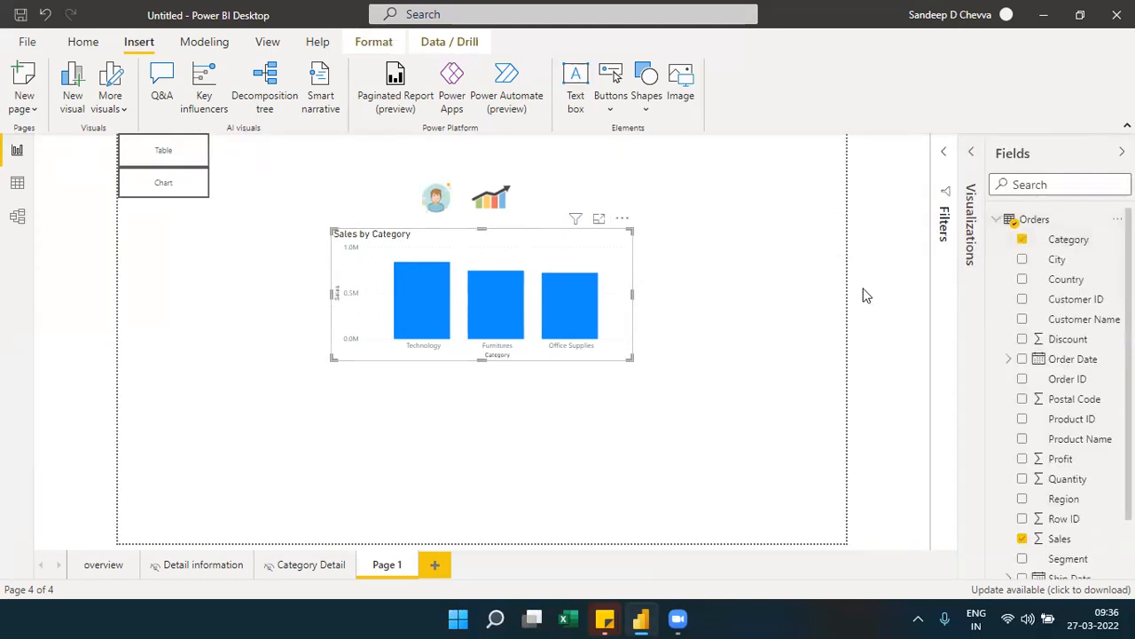
left_click_drag(625, 355, 559, 376)
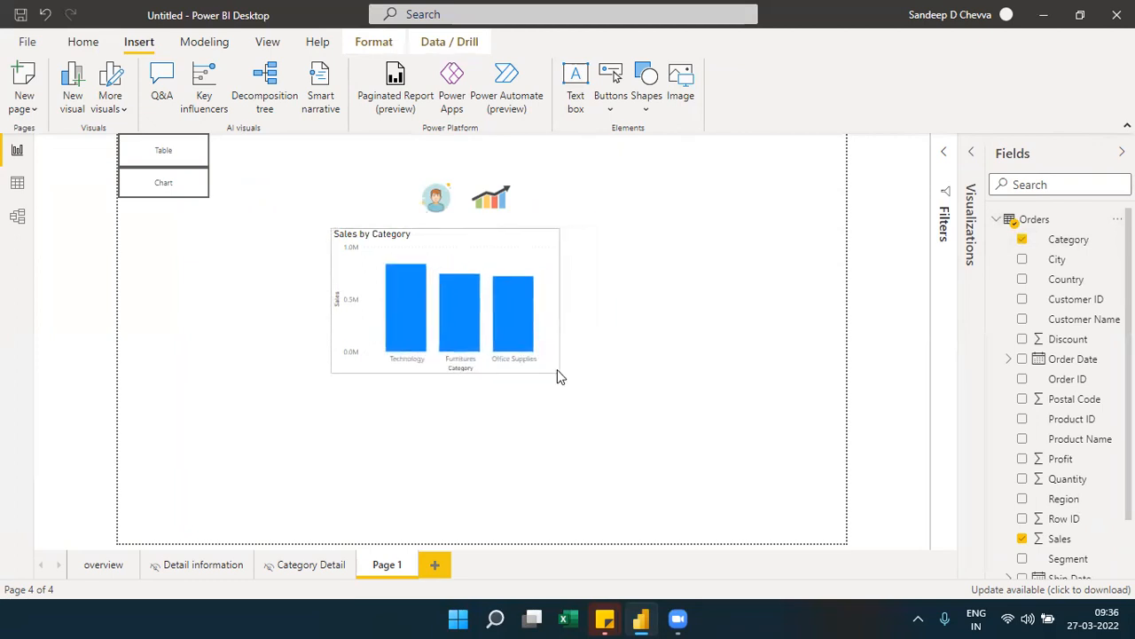
- Insert a slicer beside the column chart, use Segment as its field and select Home Office
left_click(944, 154)
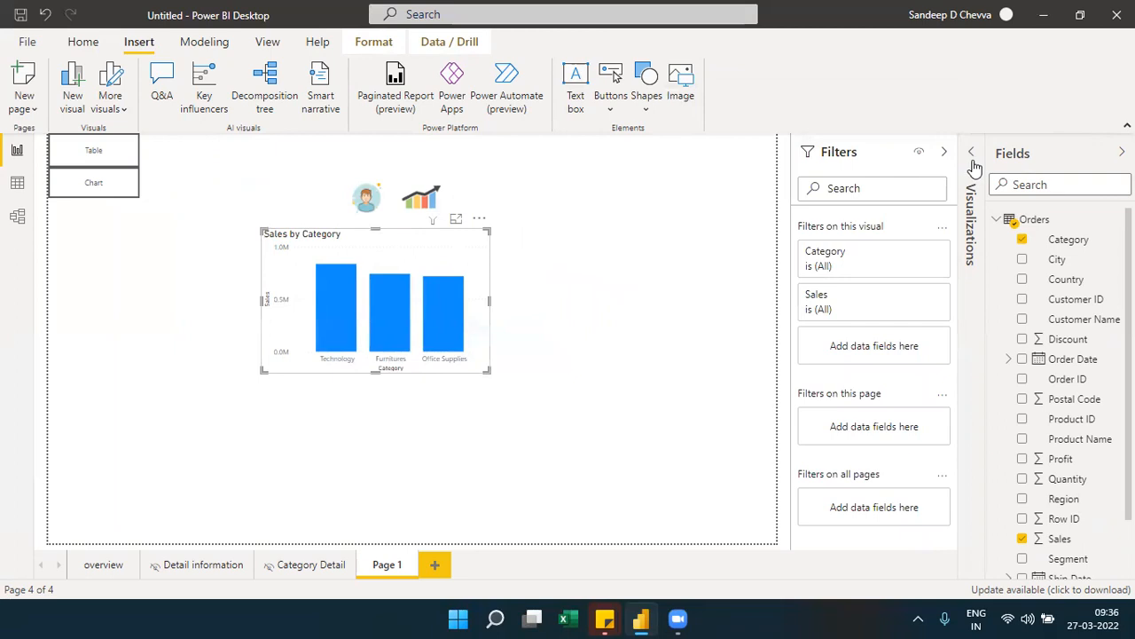
left_click(973, 164)
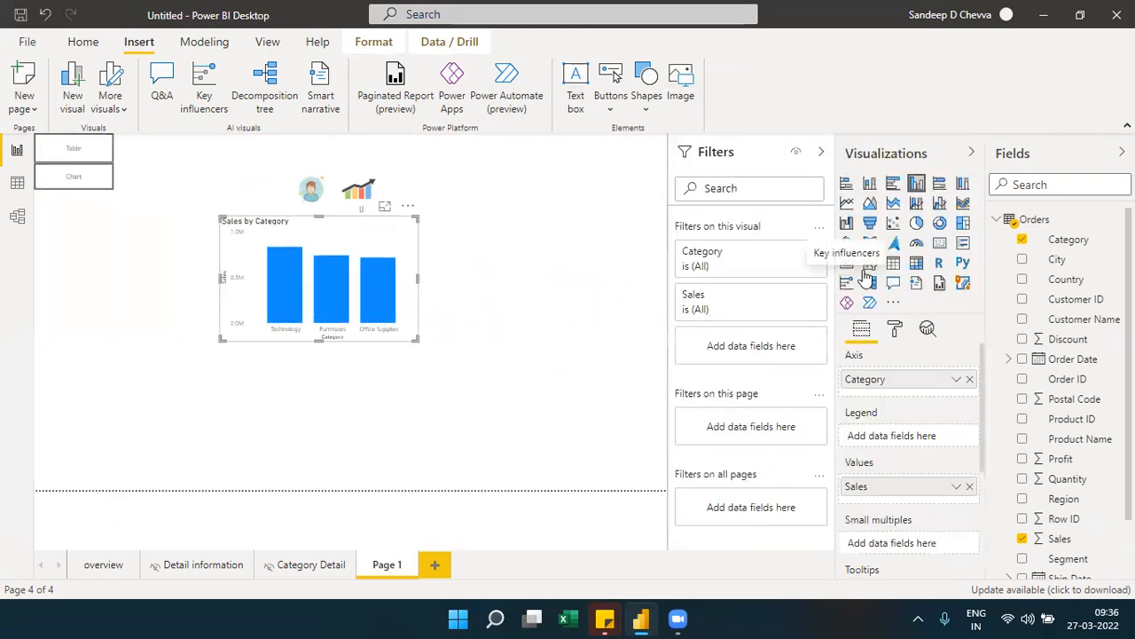
left_click(870, 263)
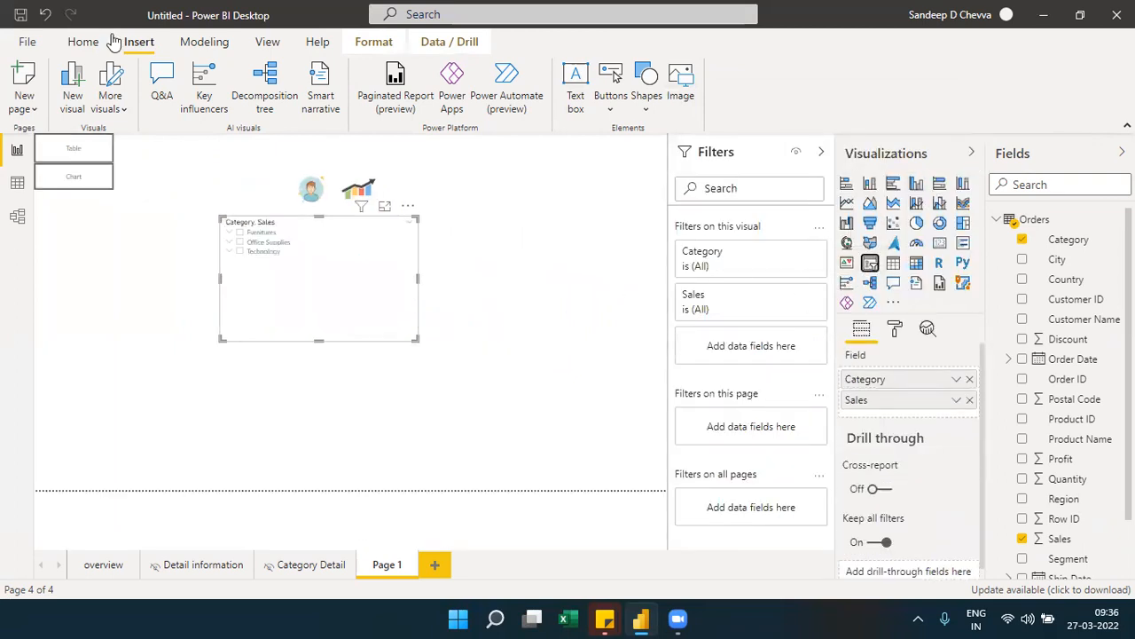
left_click(46, 16)
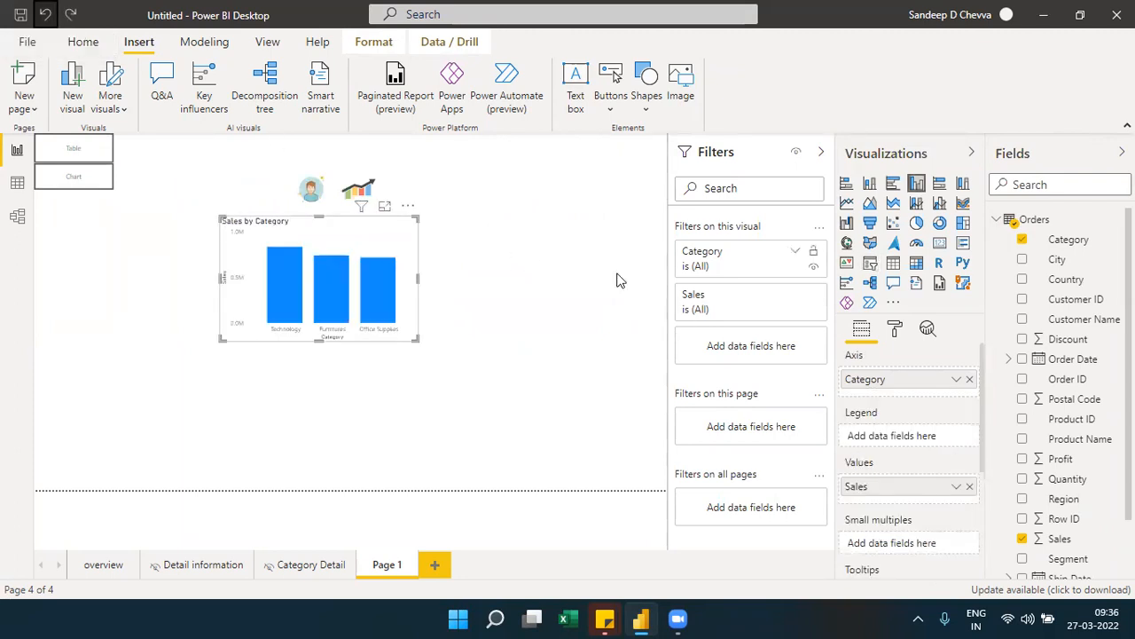
left_click(580, 291)
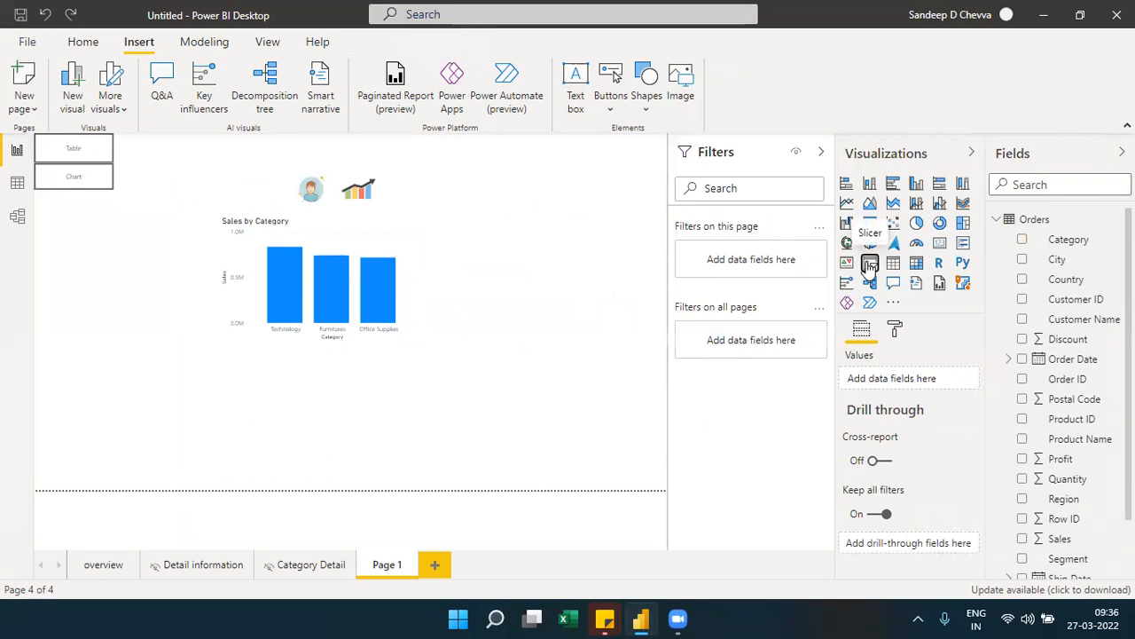
left_click(869, 264)
left_click_drag(479, 197, 492, 248)
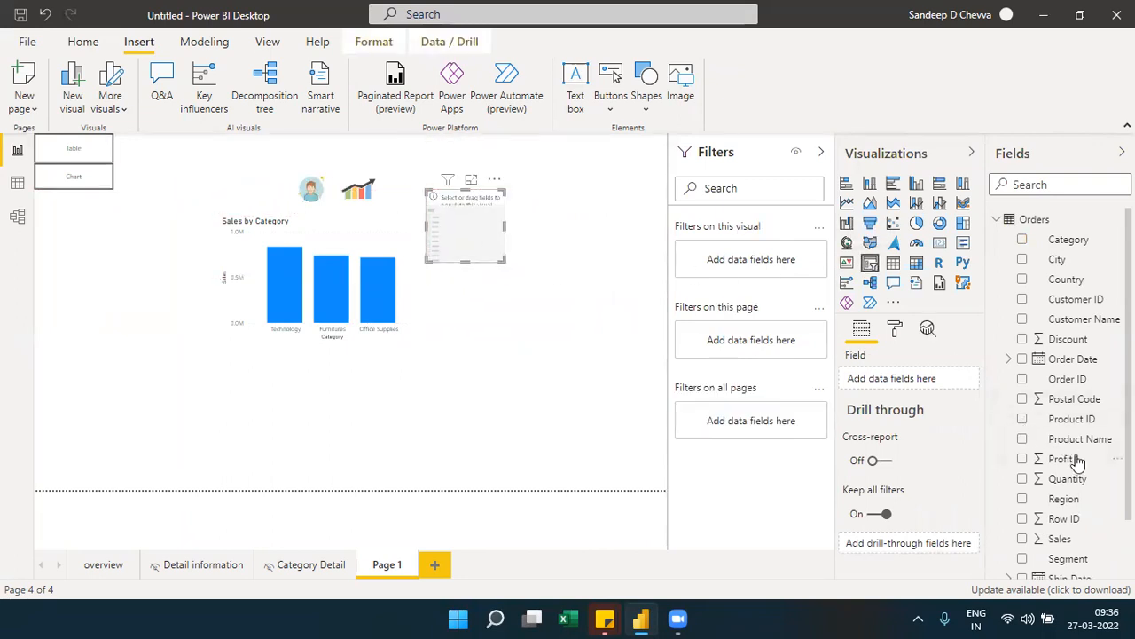
left_click_drag(1063, 565, 931, 380)
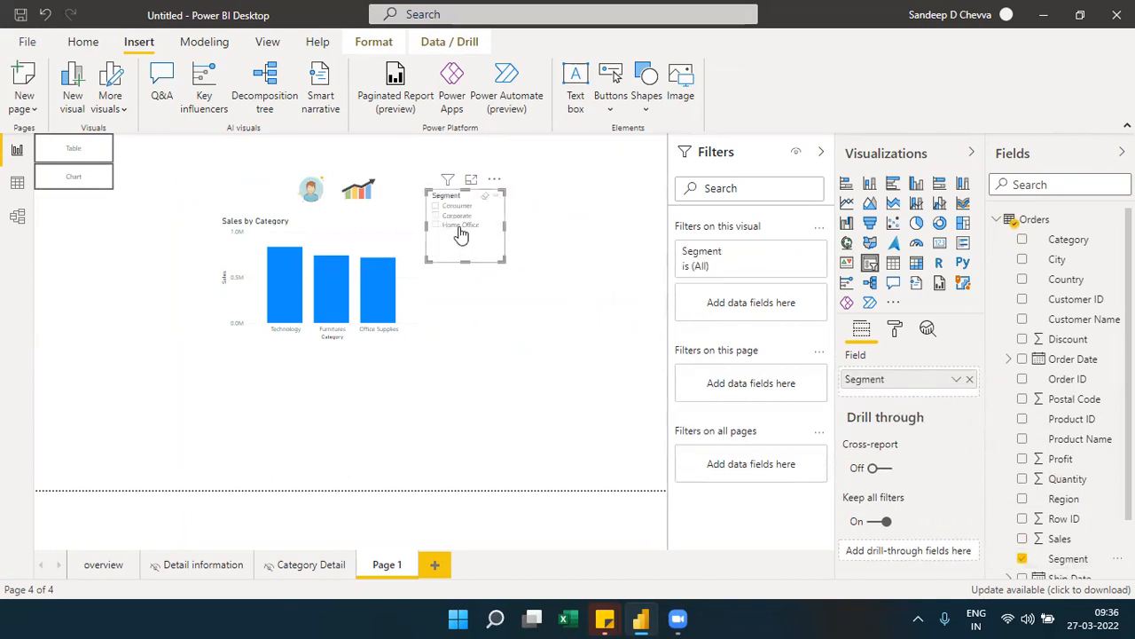
left_click(459, 229)
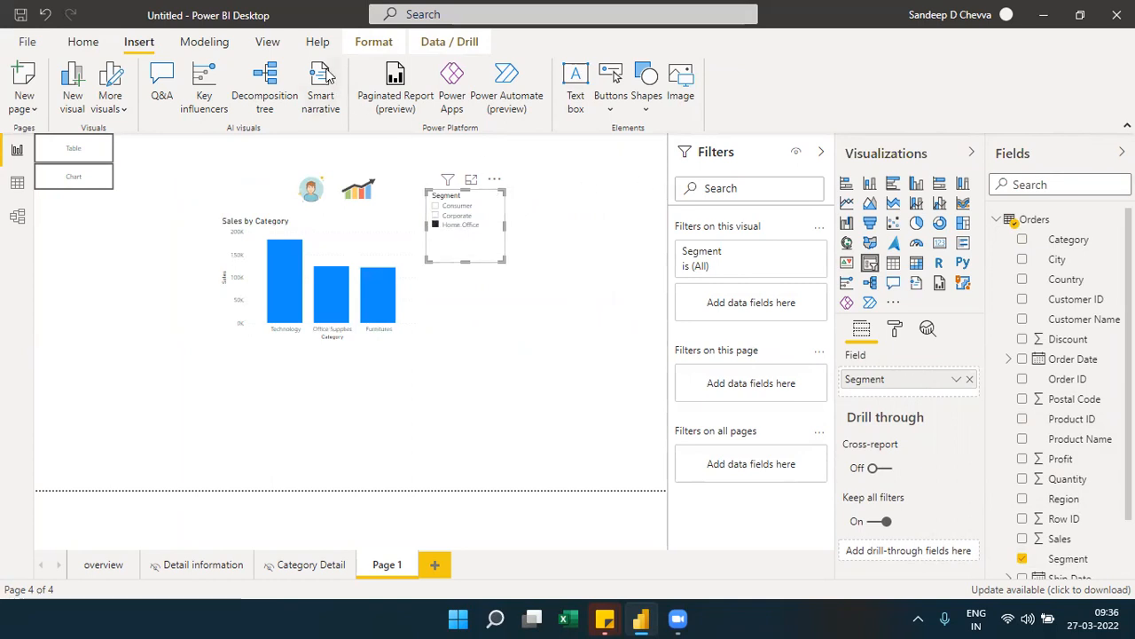
- Show the Bookmarks and Selection panes, and collapse the Filters, Visualizations and Fields panes to enlarge the canvas
left_click(277, 48)
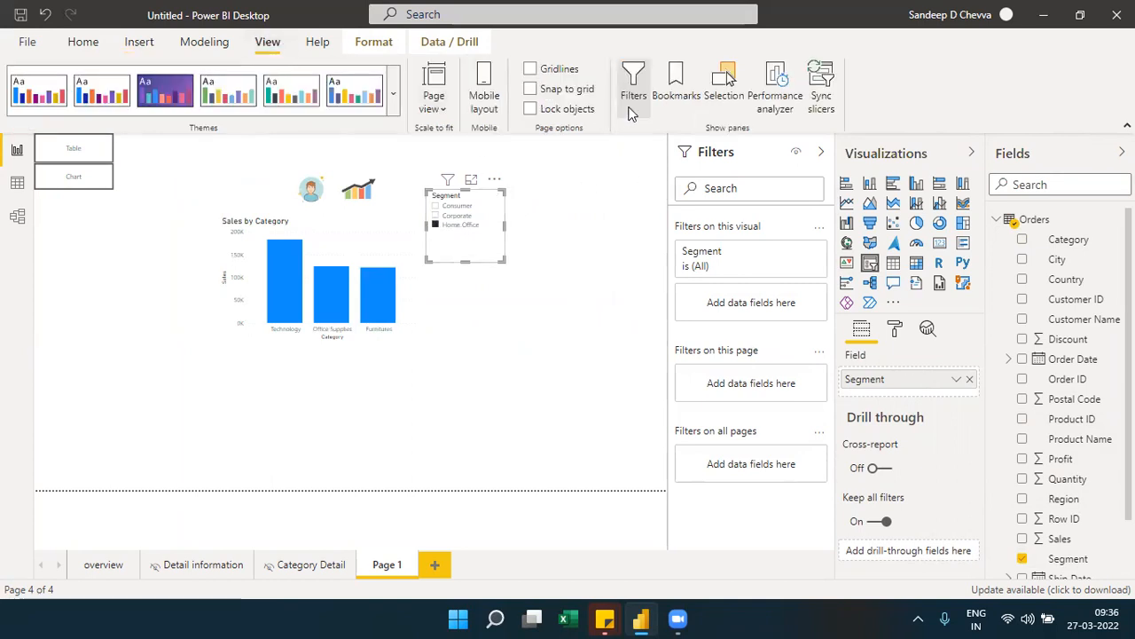
left_click(667, 99)
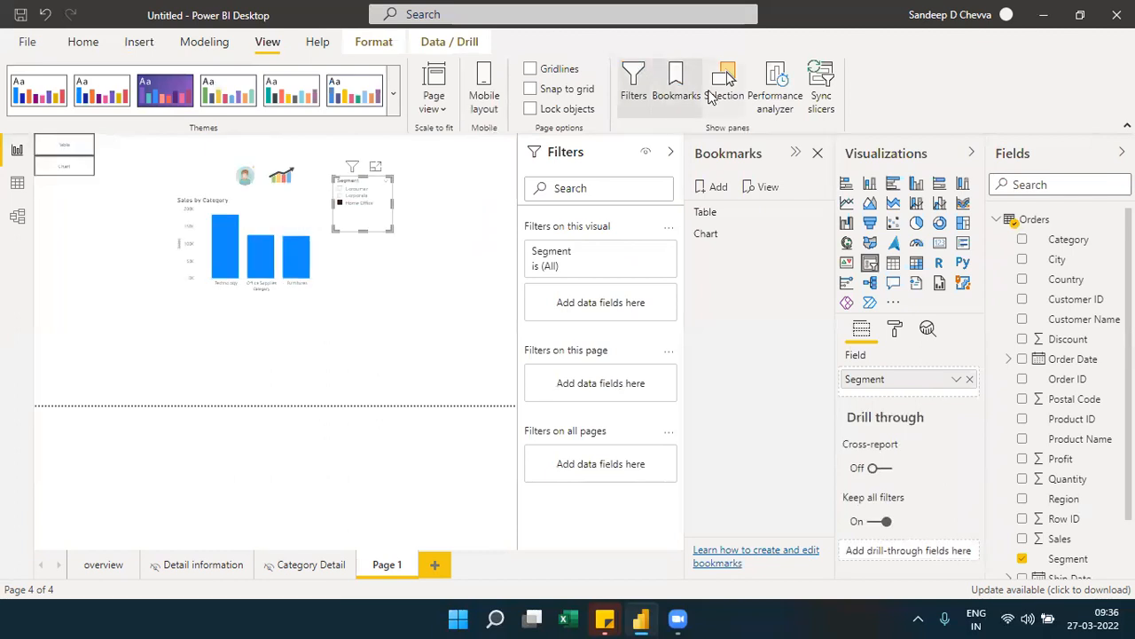
left_click(710, 96)
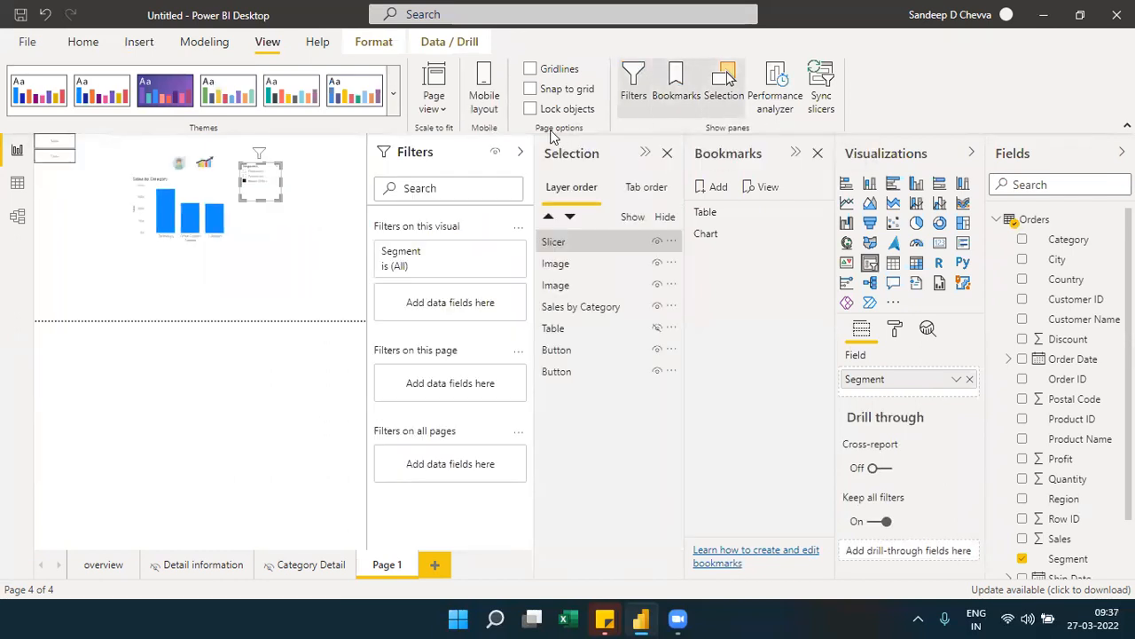
left_click(433, 148)
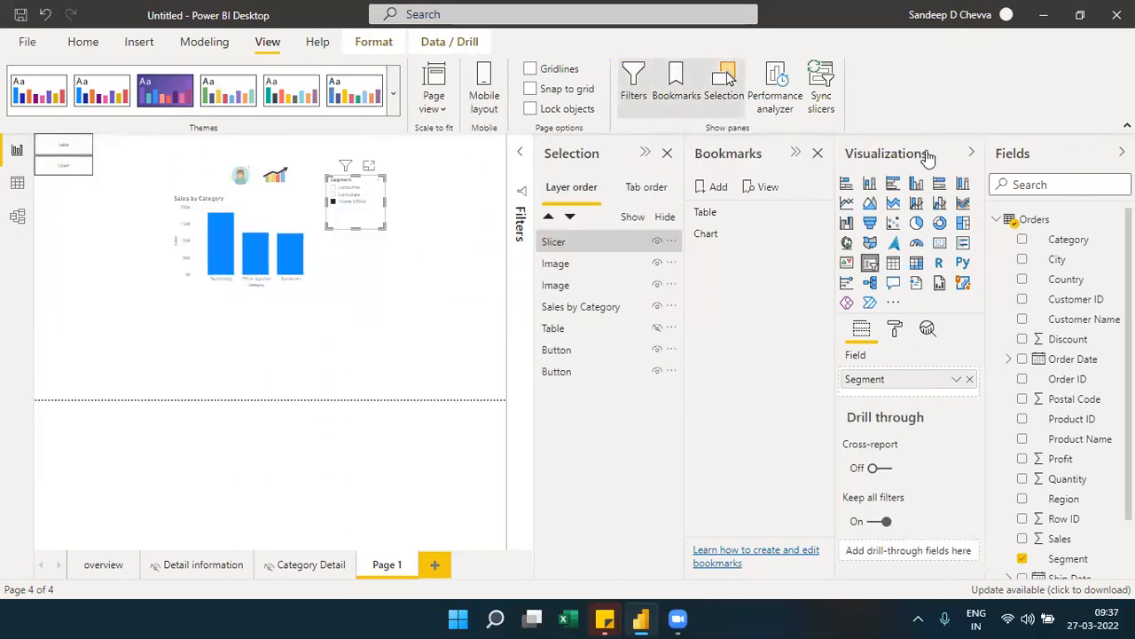
left_click(972, 152)
left_click(1083, 153)
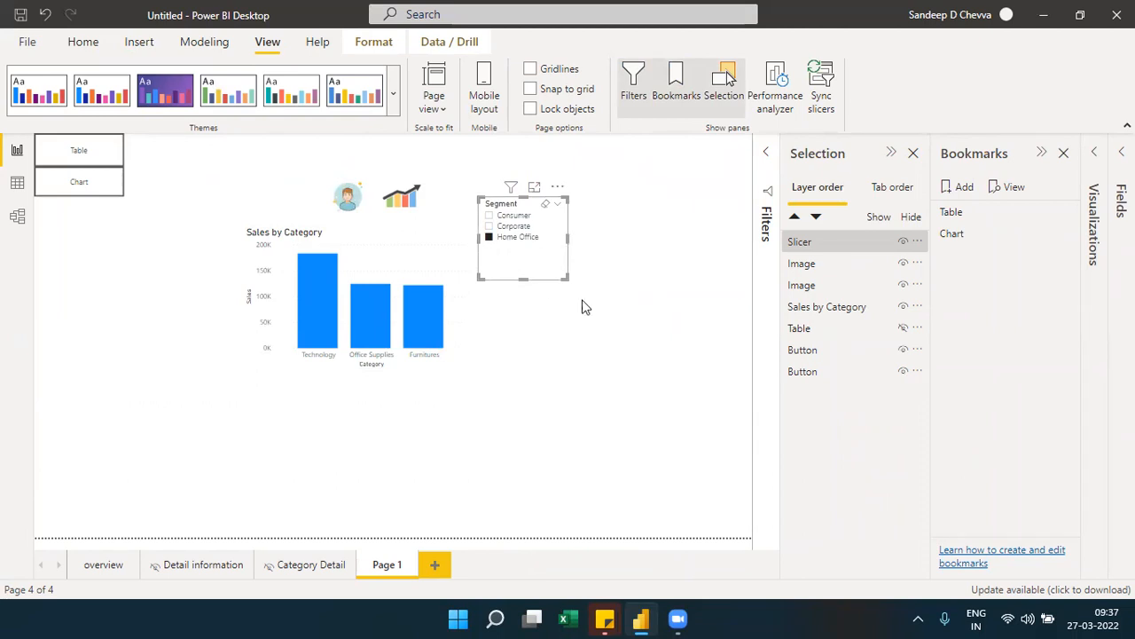
left_click(618, 348)
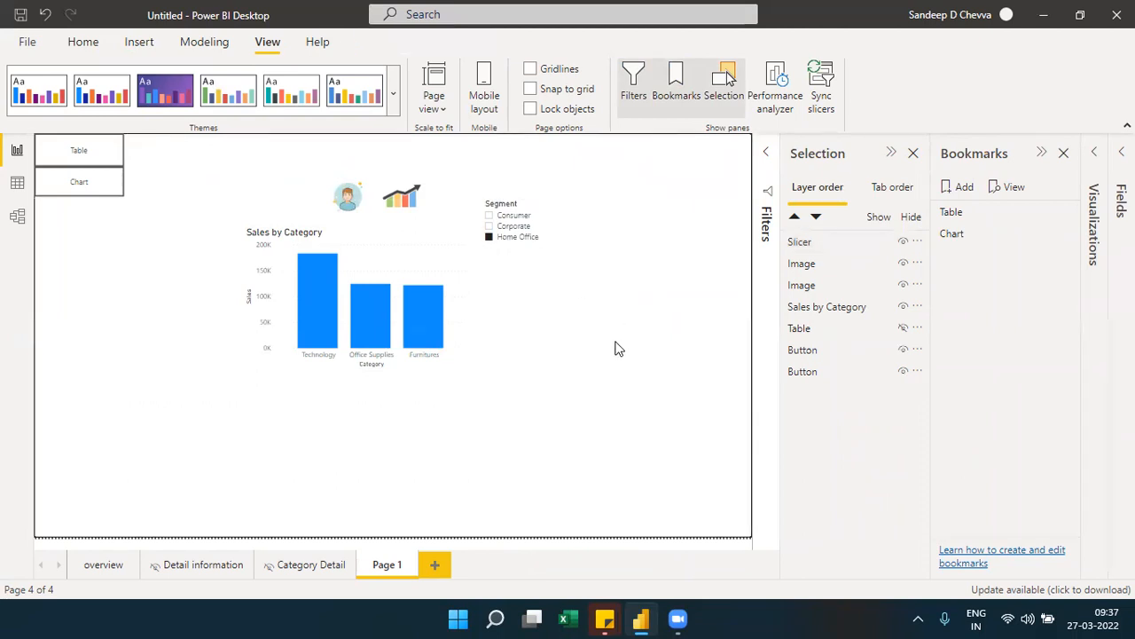
- Test how the Chart and Table bookmarks treat the Segment slicer by applying them before and after selecting Home Office
left_click(976, 235)
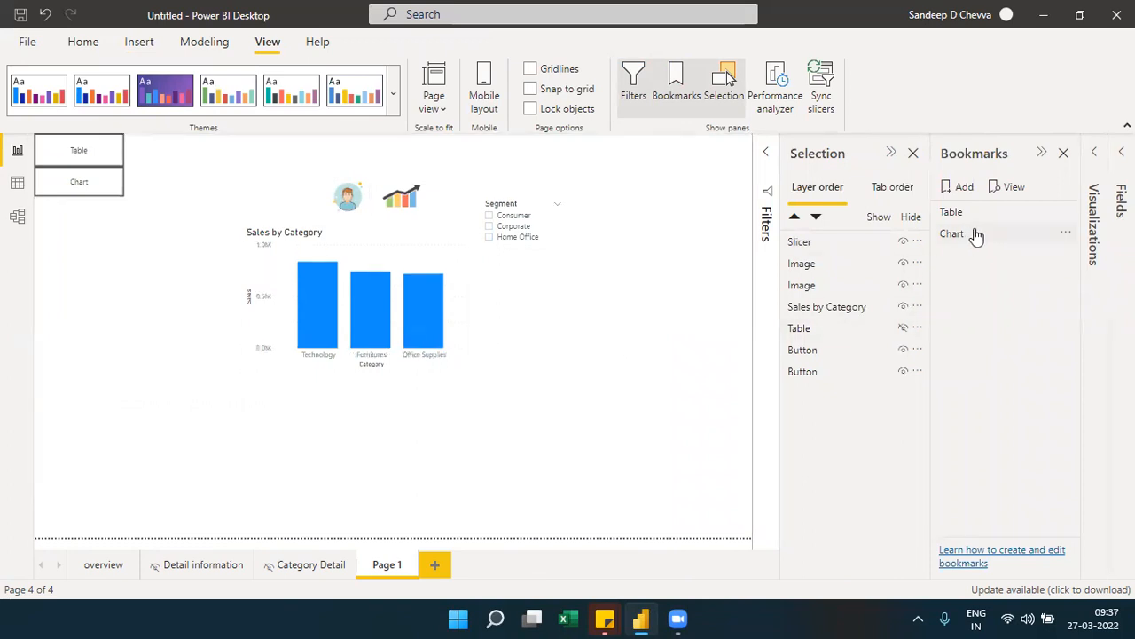
left_click(532, 250)
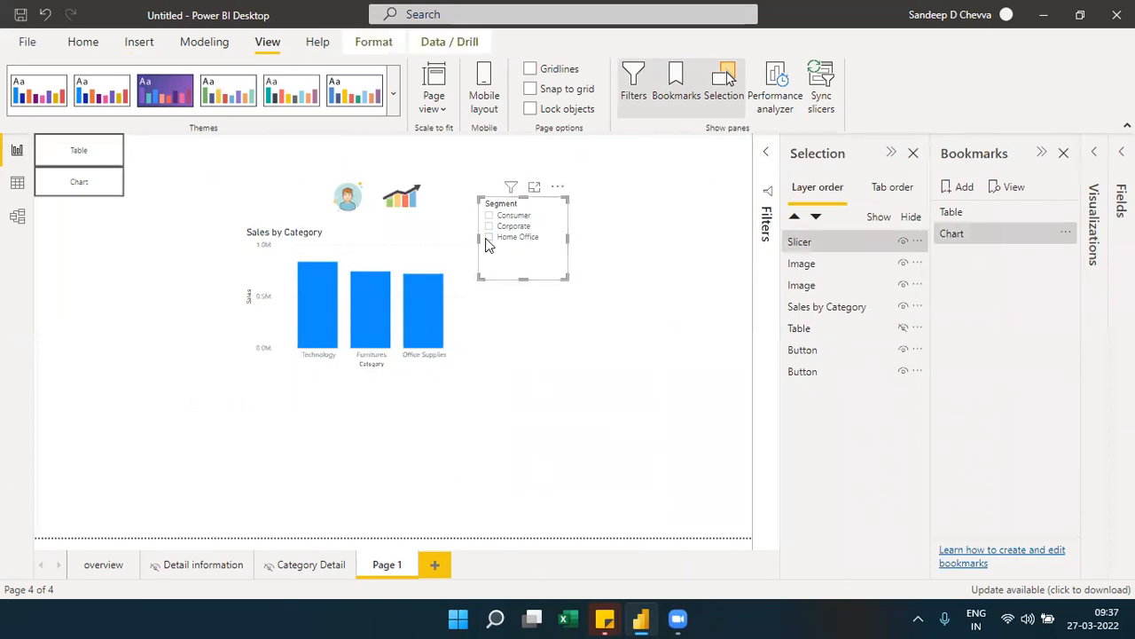
left_click(489, 238)
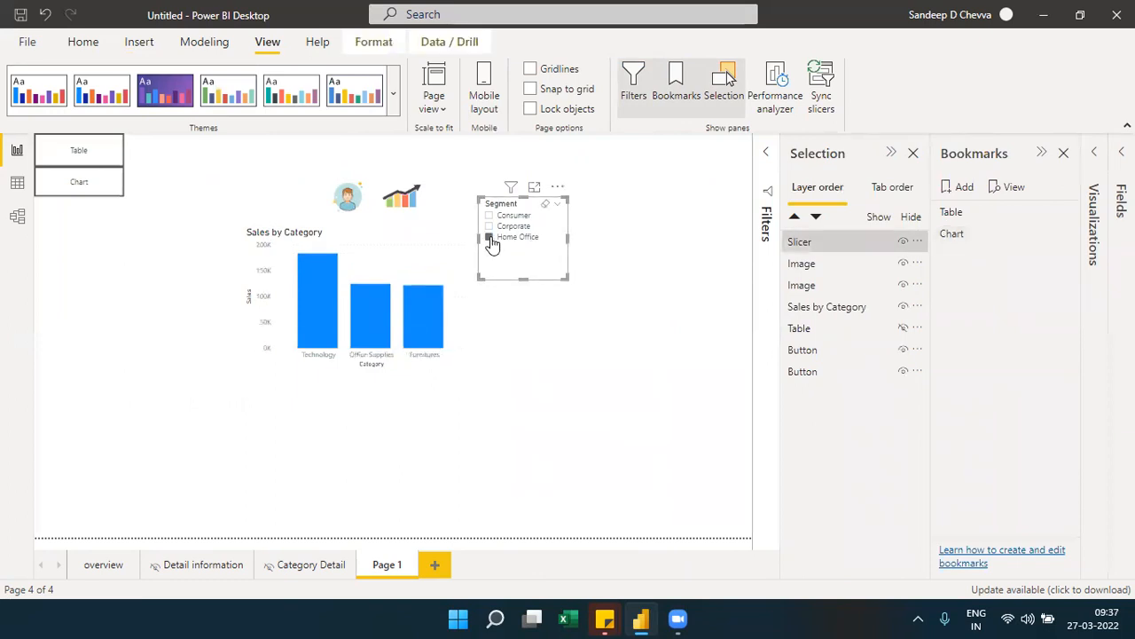
left_click(971, 236)
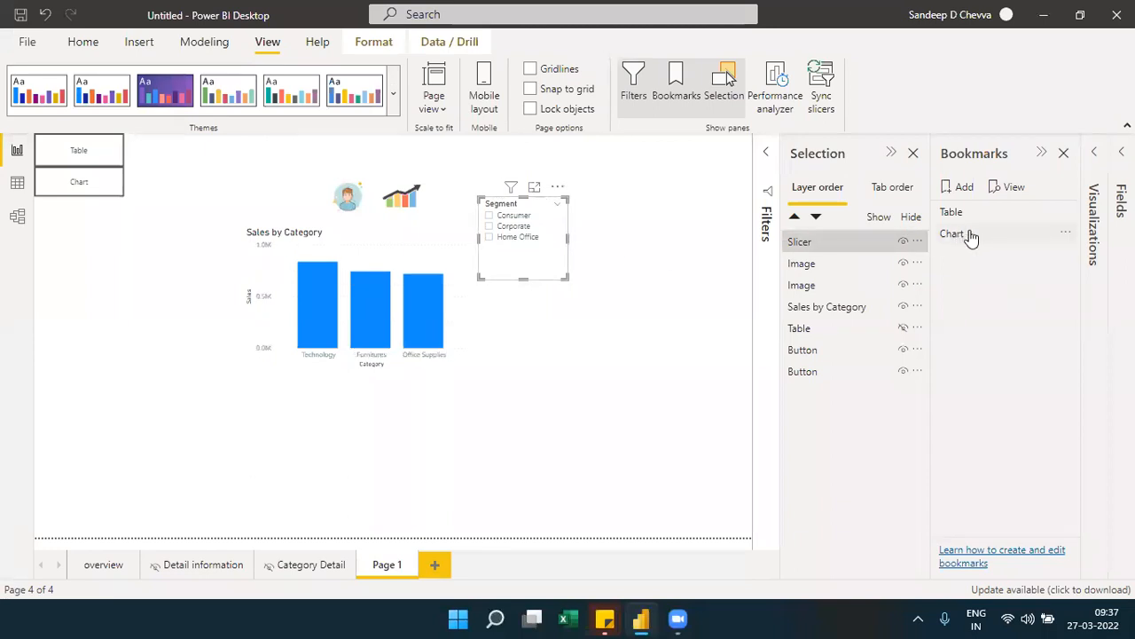
left_click(971, 236)
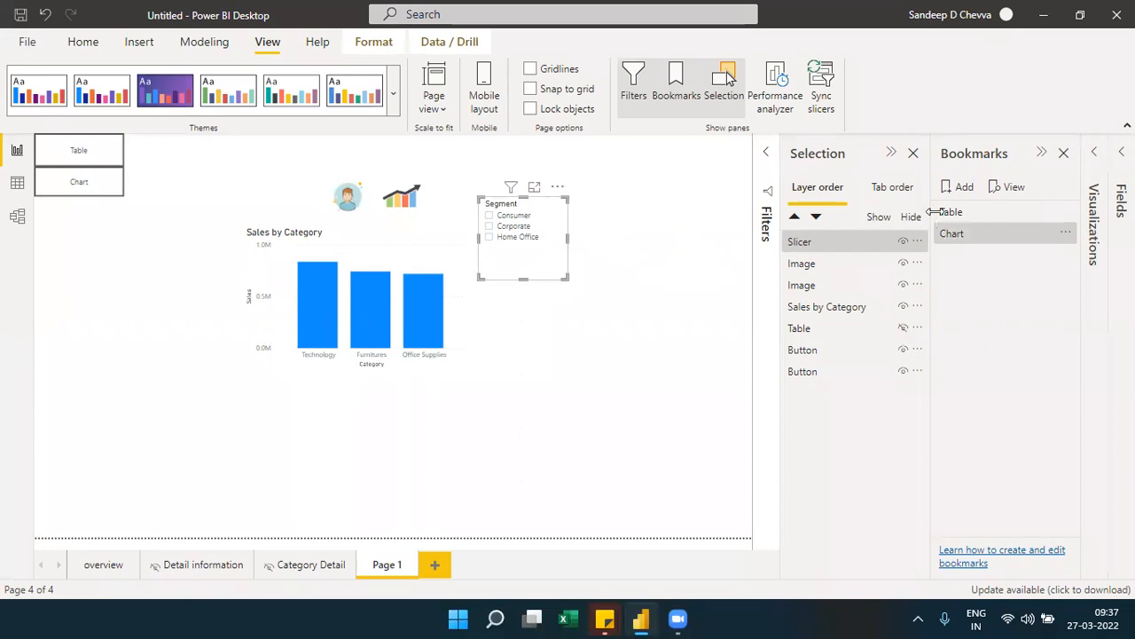
left_click(965, 219)
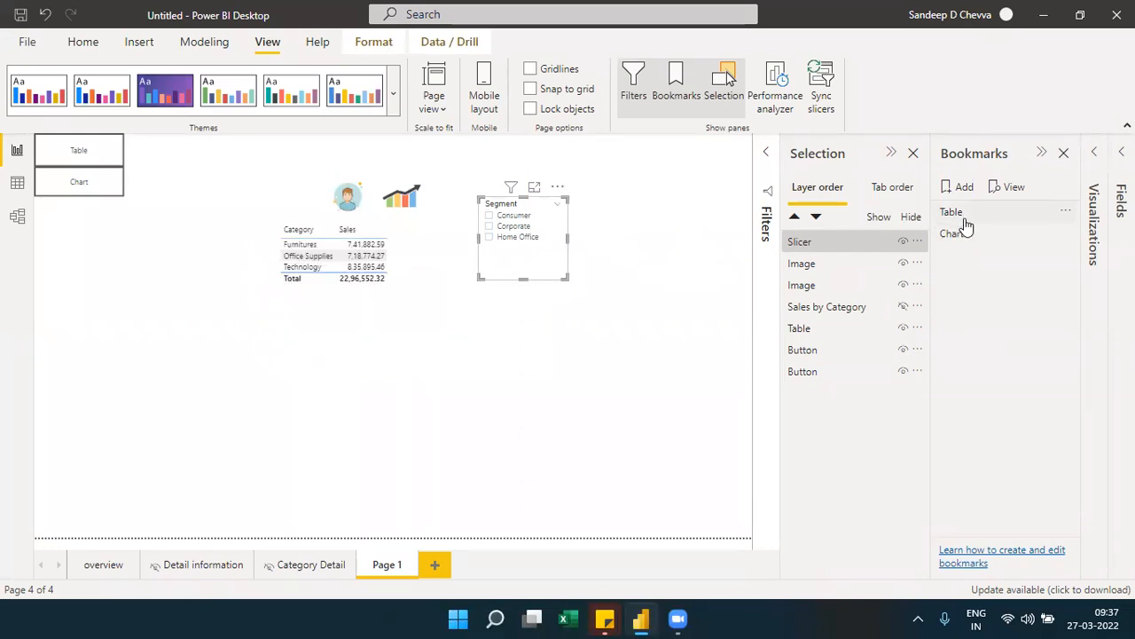
left_click(967, 234)
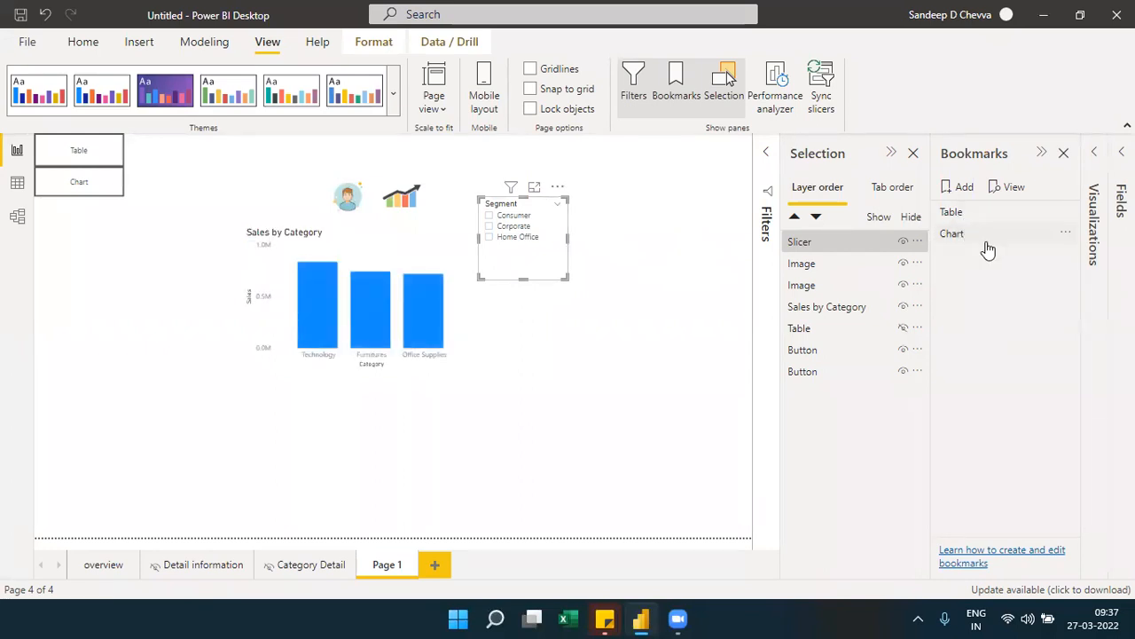
- Select Home Office in the Segment slicer and update the Chart bookmark to store that selection
left_click(488, 238)
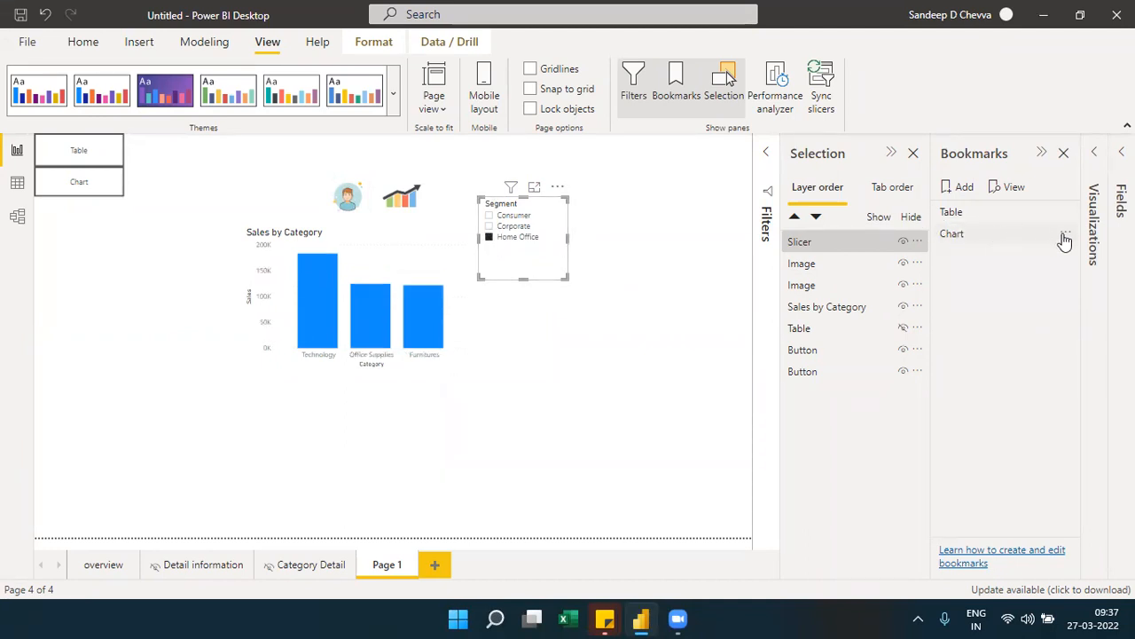
left_click(1066, 235)
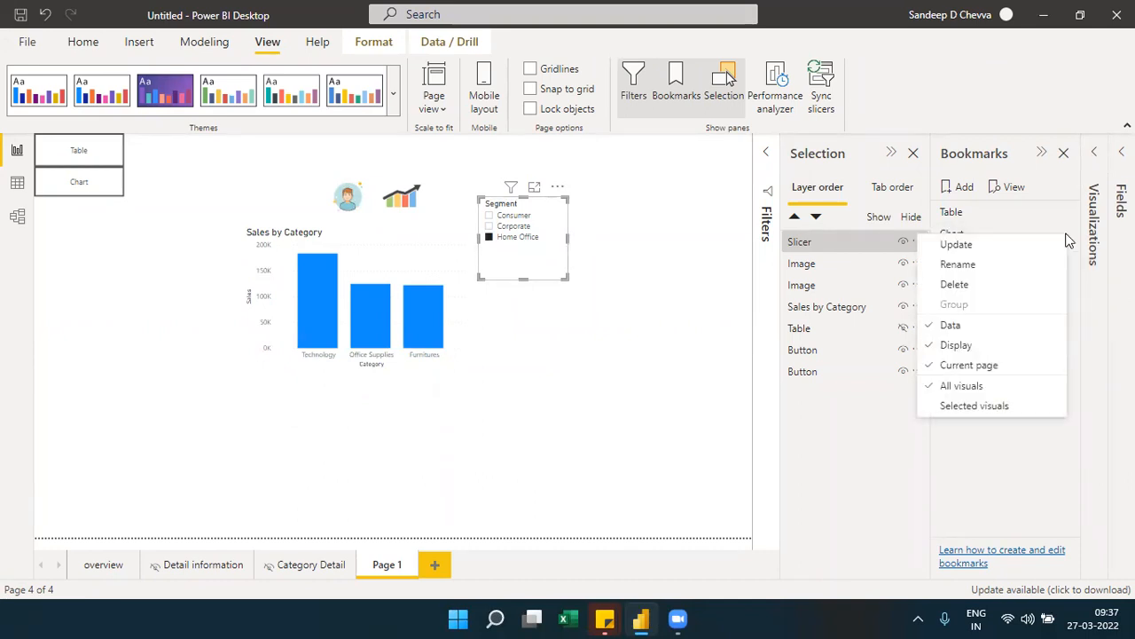
left_click(958, 245)
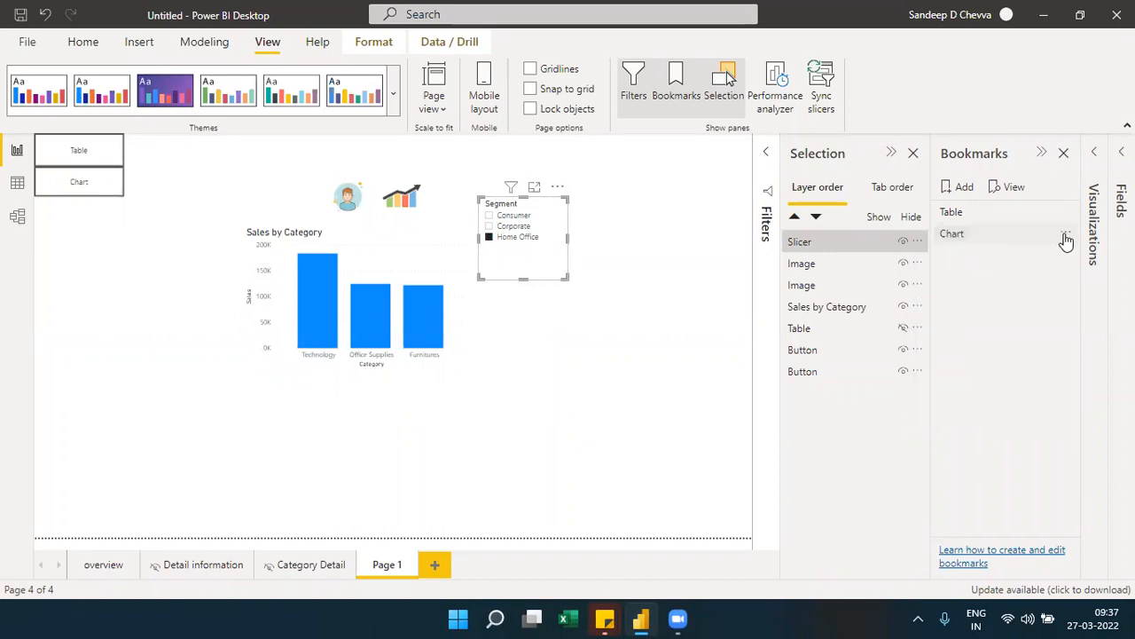
left_click(1066, 239)
left_click(992, 247)
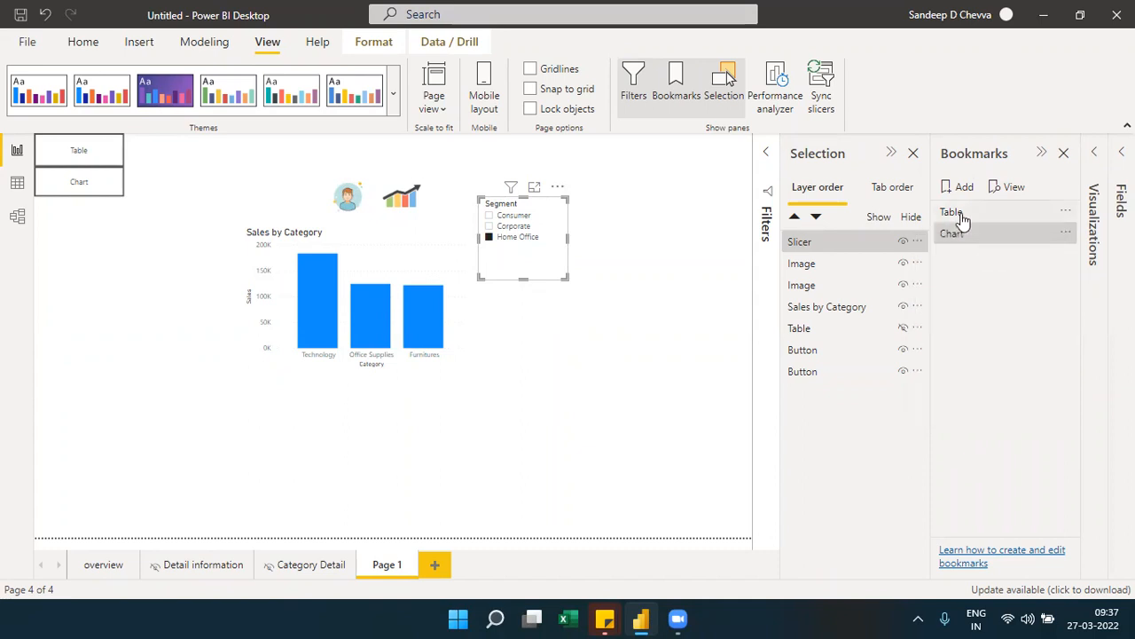
- Apply the Table bookmark and return to the Chart bookmark to check the updated slicer selection
left_click(960, 214)
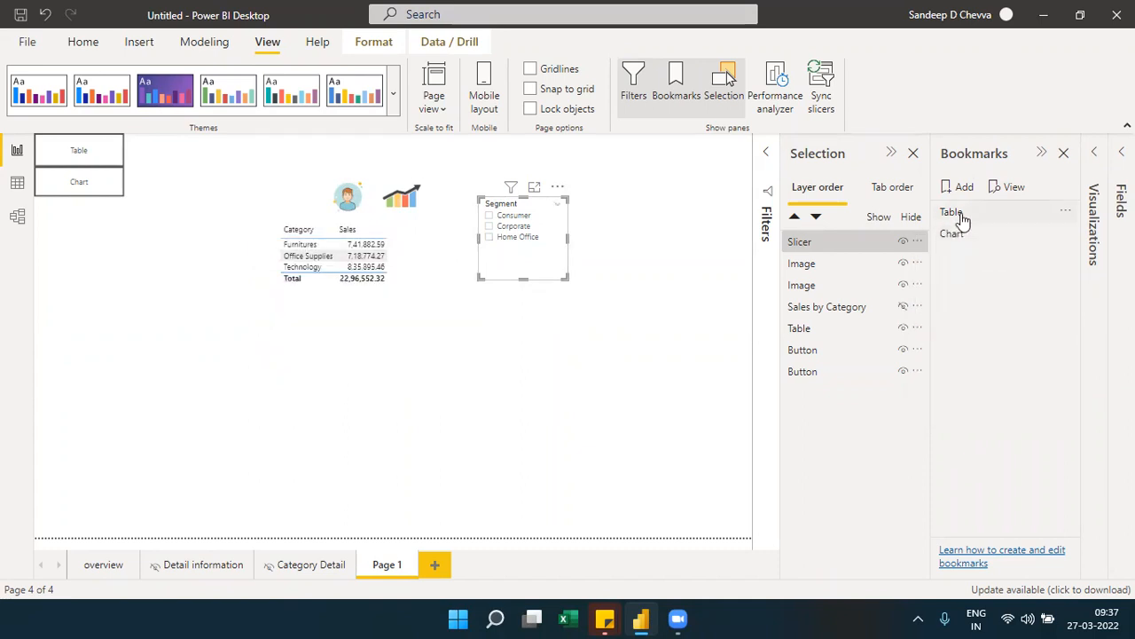
left_click(965, 235)
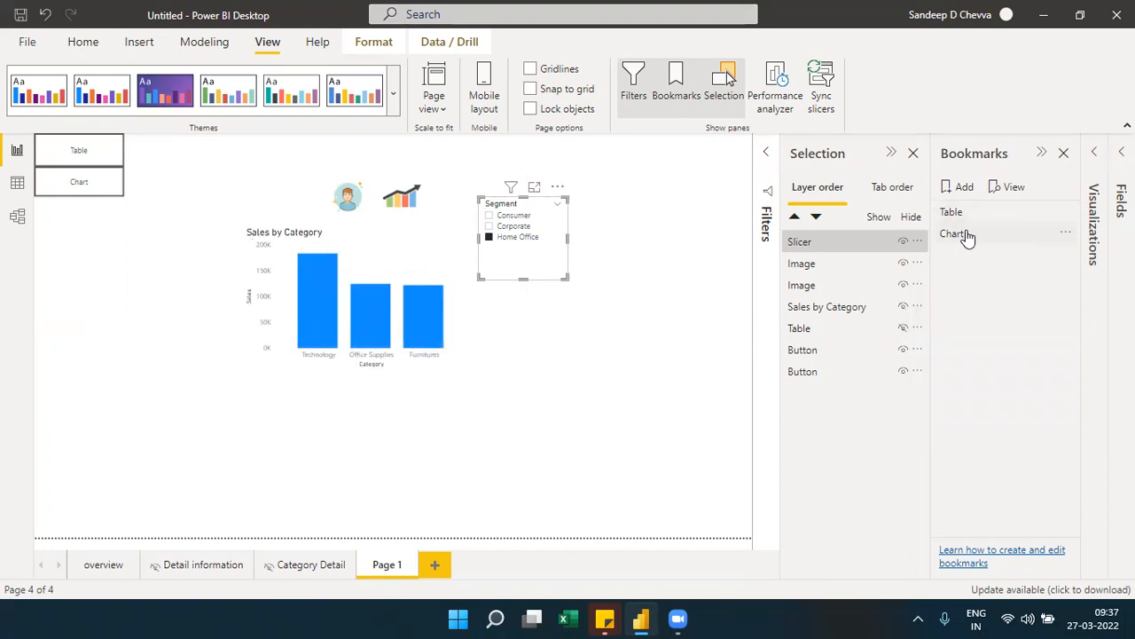
left_click(967, 236)
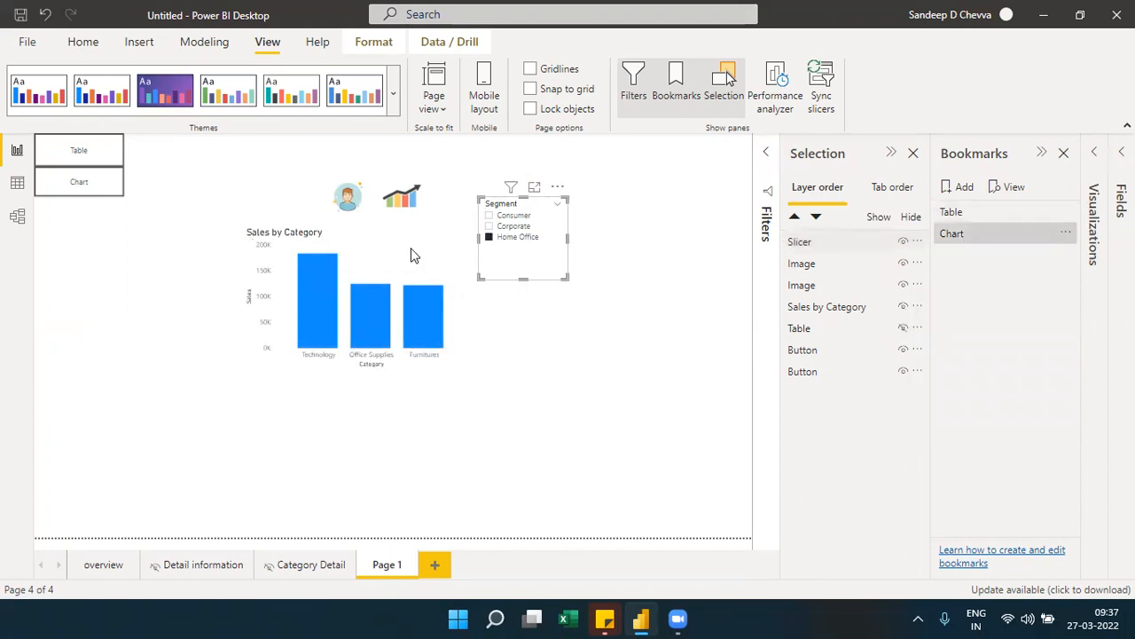
left_click(308, 239)
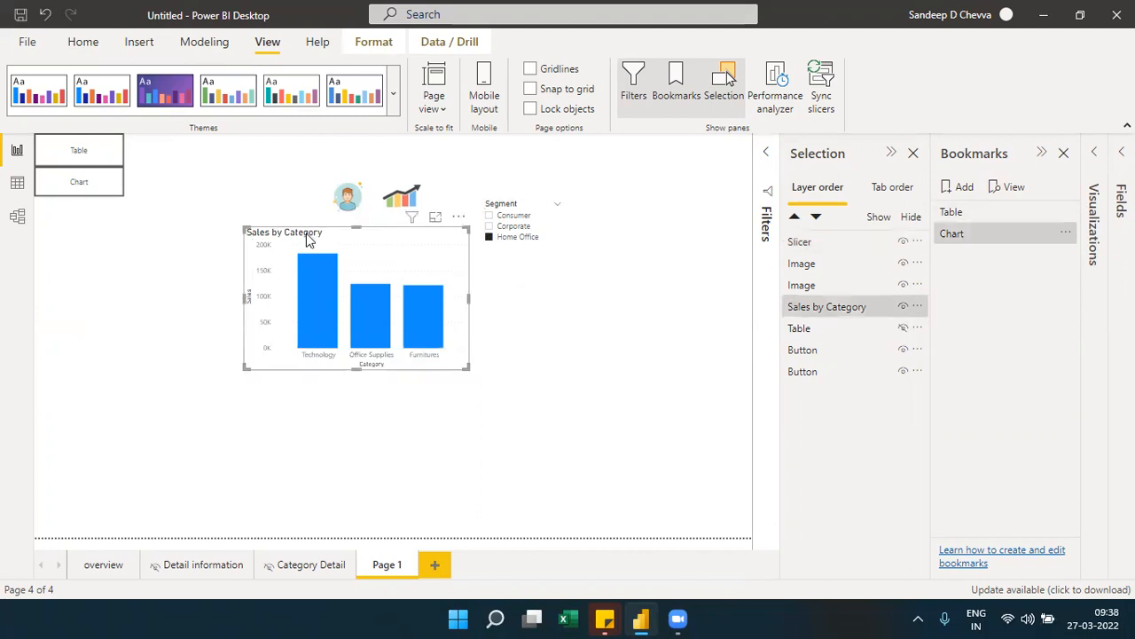
left_click(231, 197)
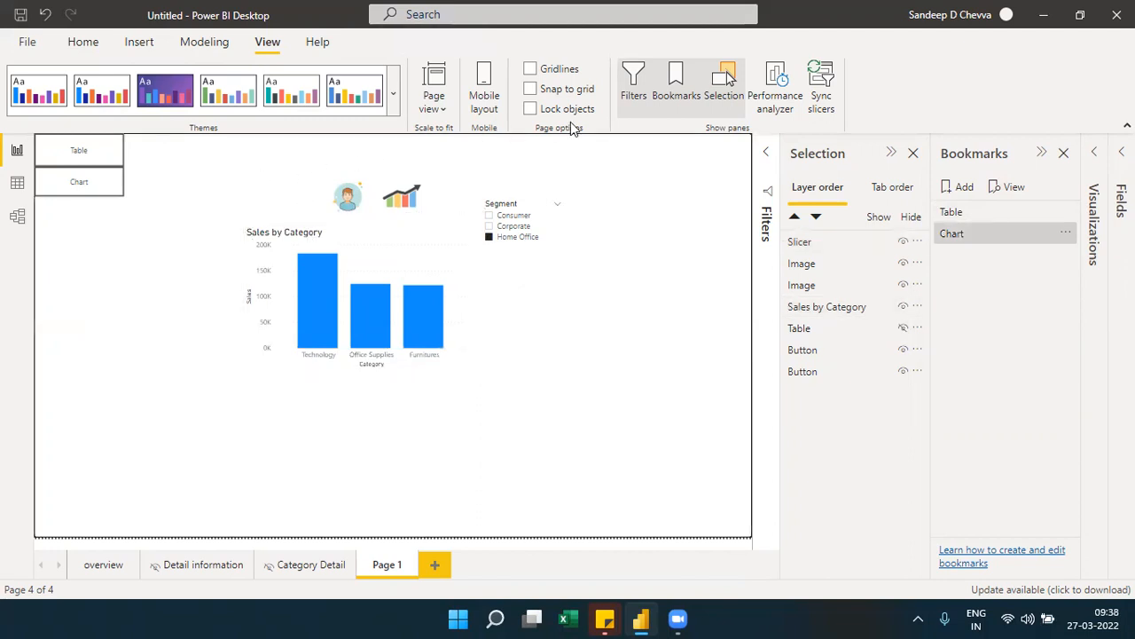
left_click(156, 46)
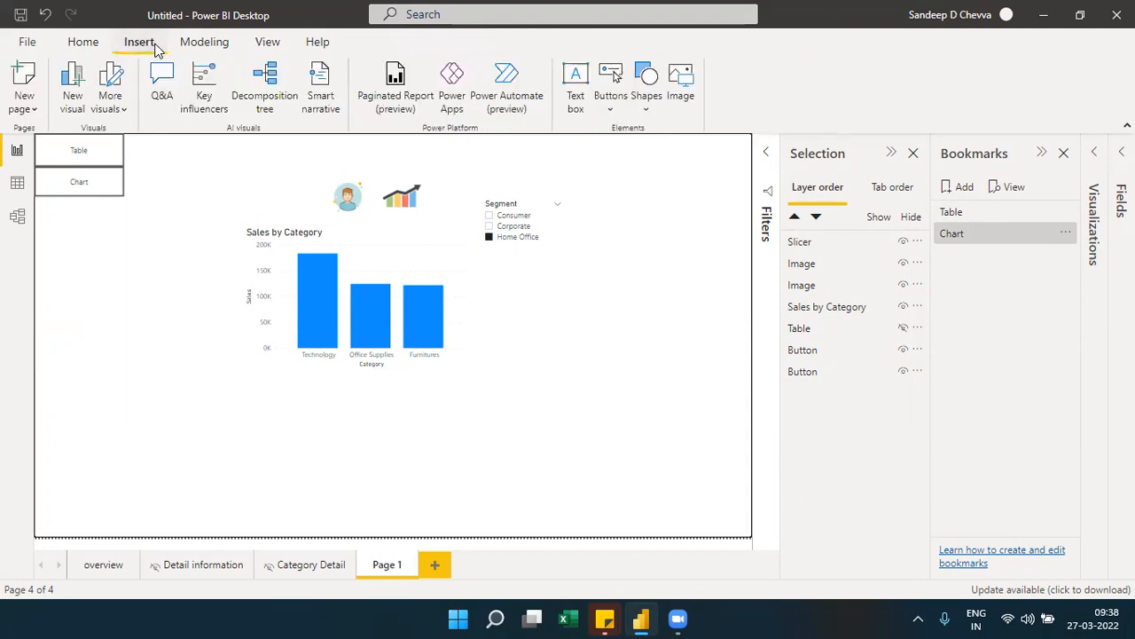
- Insert a text box and fit it as a wide strip above the column chart, moving the chart down to make room
left_click(577, 98)
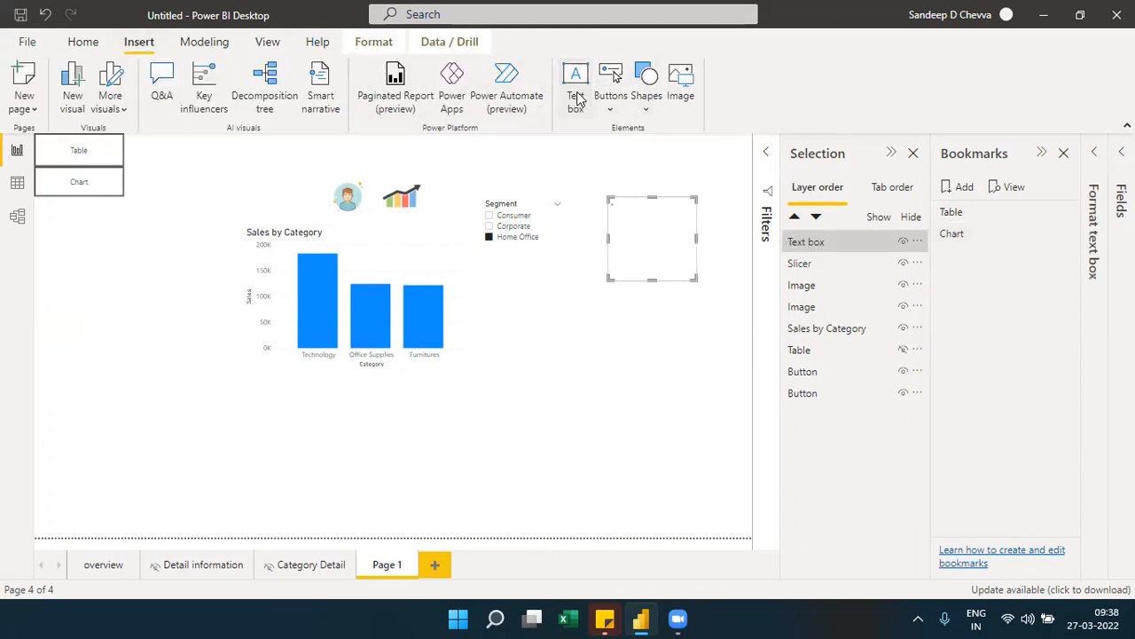
left_click(692, 200)
left_click_drag(692, 199, 463, 382)
left_click_drag(367, 236, 356, 277)
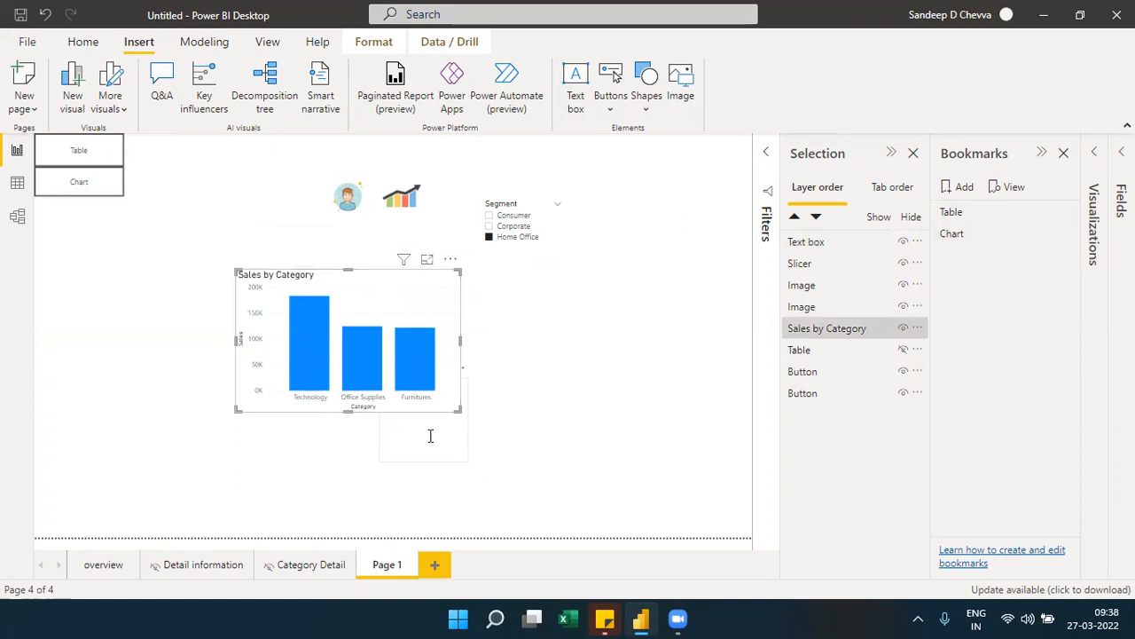
left_click(459, 449)
left_click_drag(456, 375, 305, 219)
left_click_drag(312, 298, 449, 245)
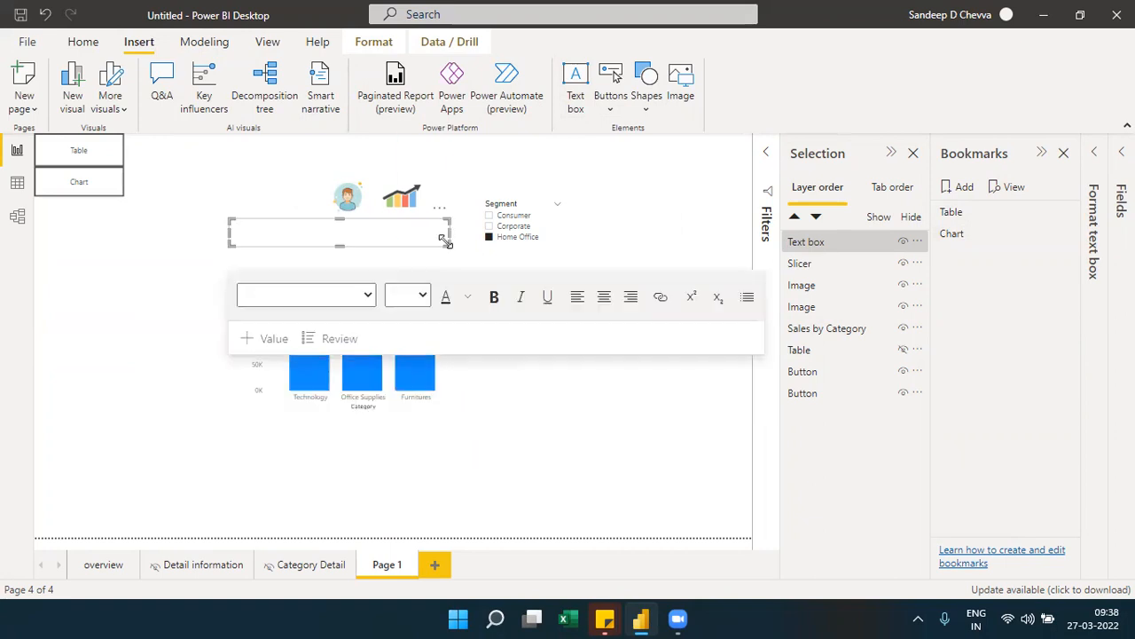
- Enter "This is graphical Representation" in the text box and correct its spelling
left_click(308, 230)
type("This is graphical R")
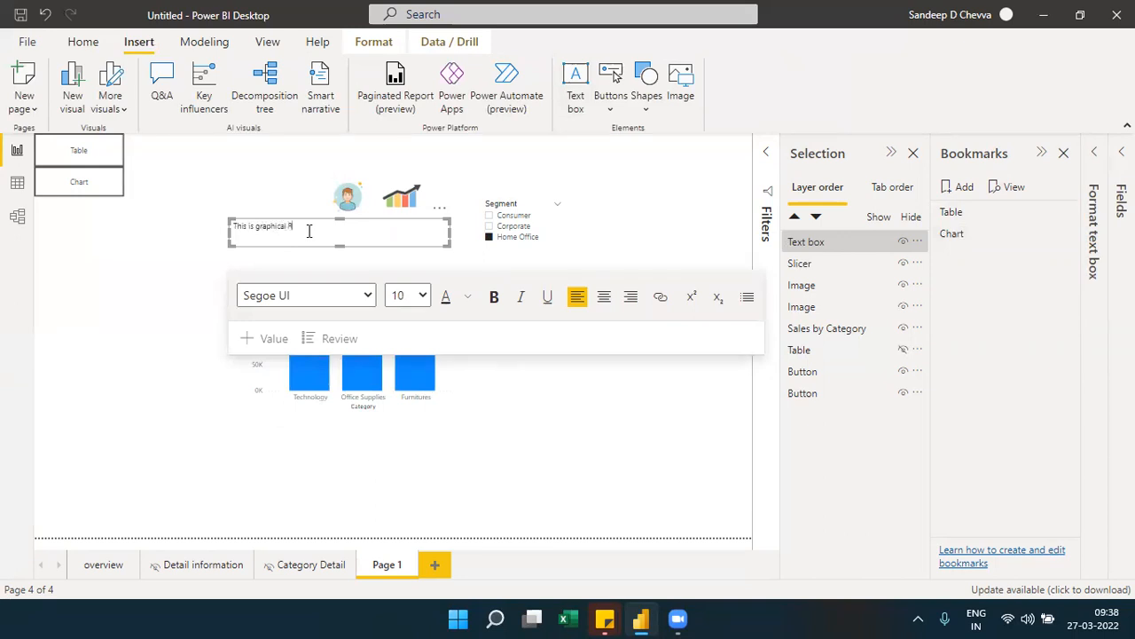
type("epresentation")
right_click(307, 227)
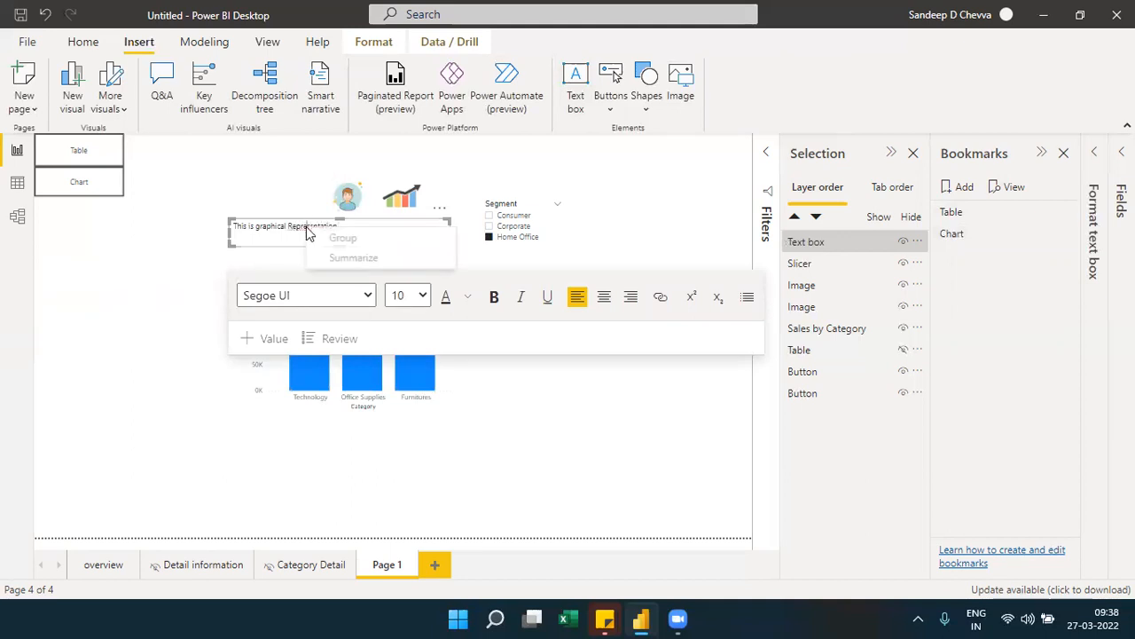
left_click(524, 400)
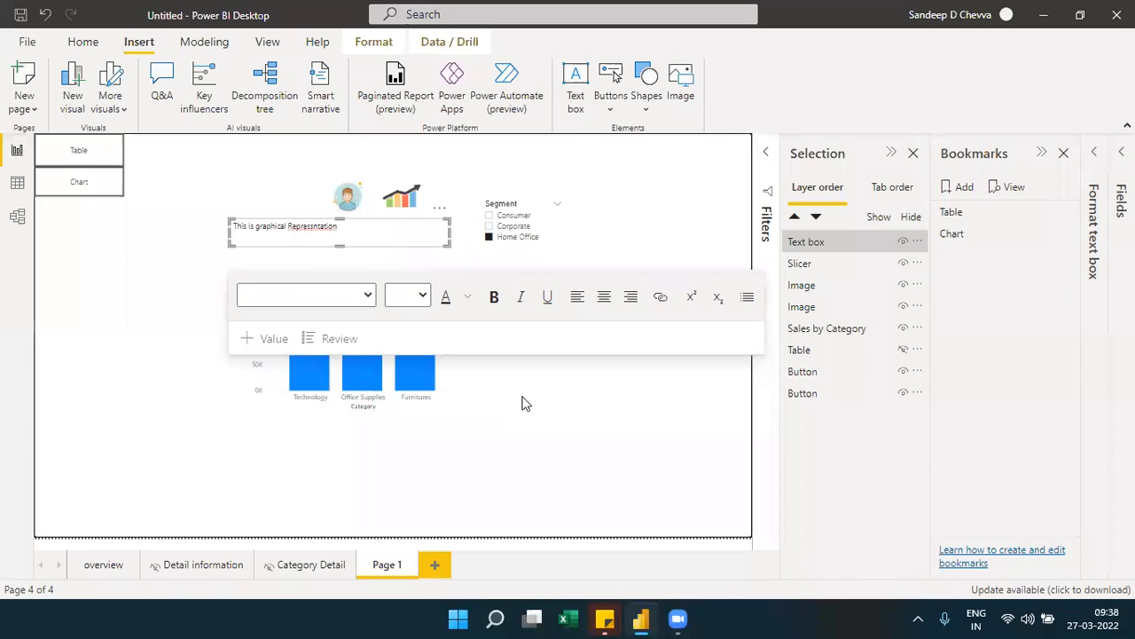
left_click(311, 229)
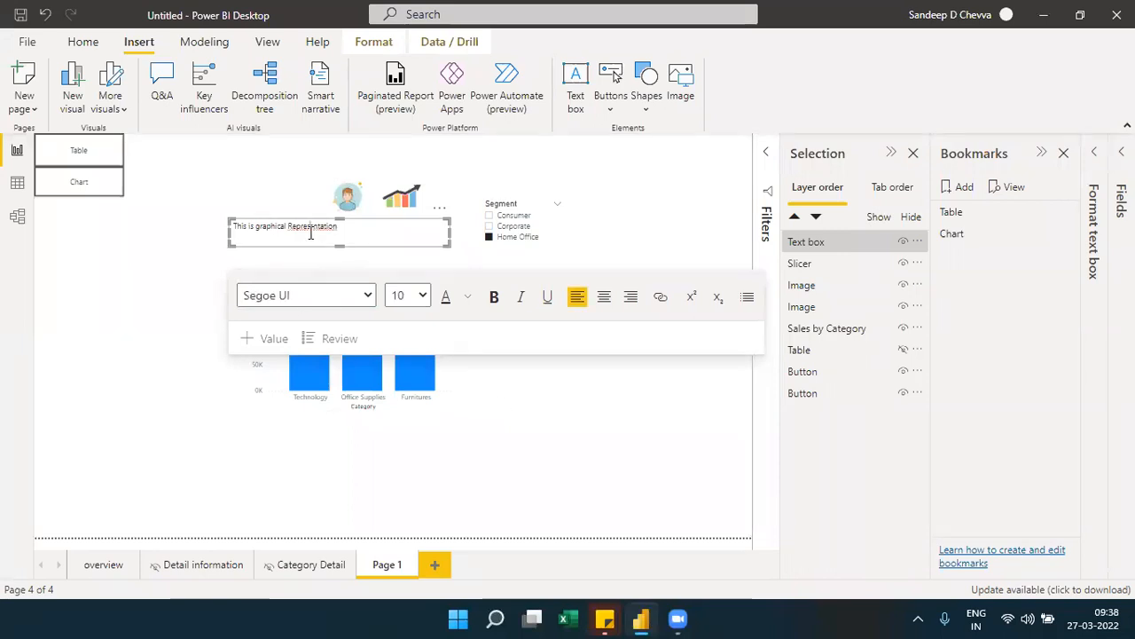
left_click(593, 423)
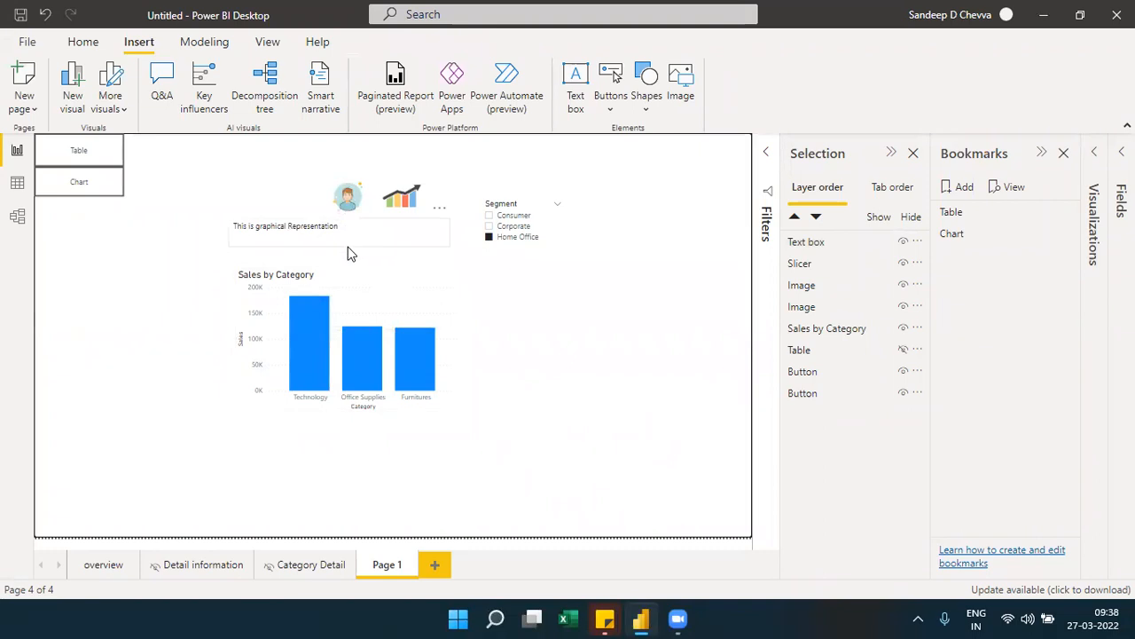
- Widen the text box until its right edge lines up with that of the column chart
left_click(382, 240)
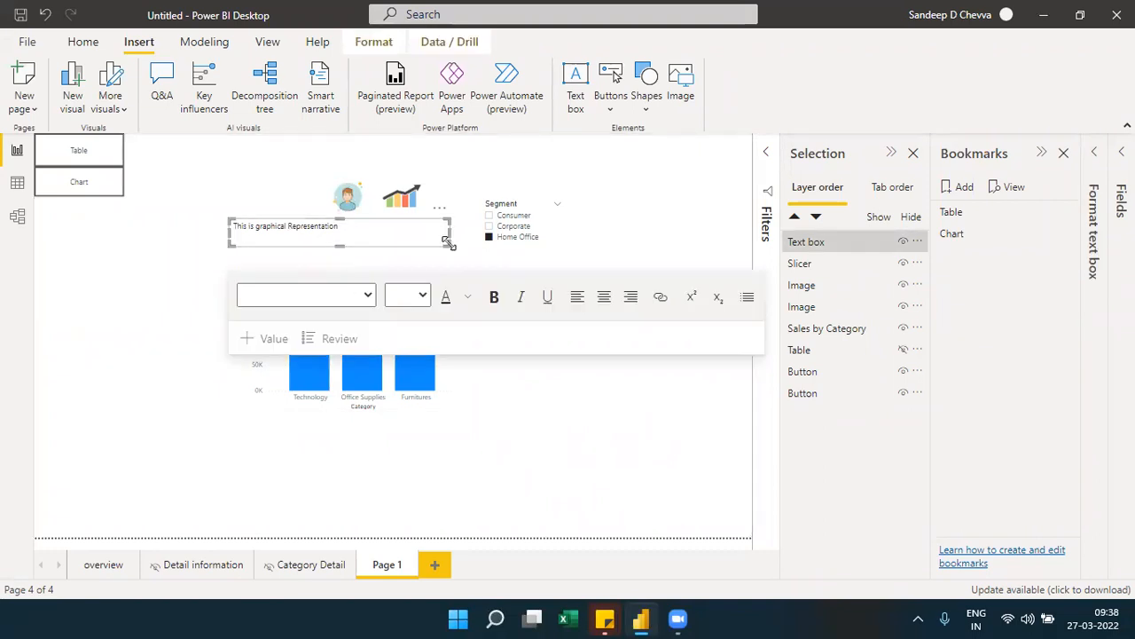
left_click_drag(448, 242, 462, 251)
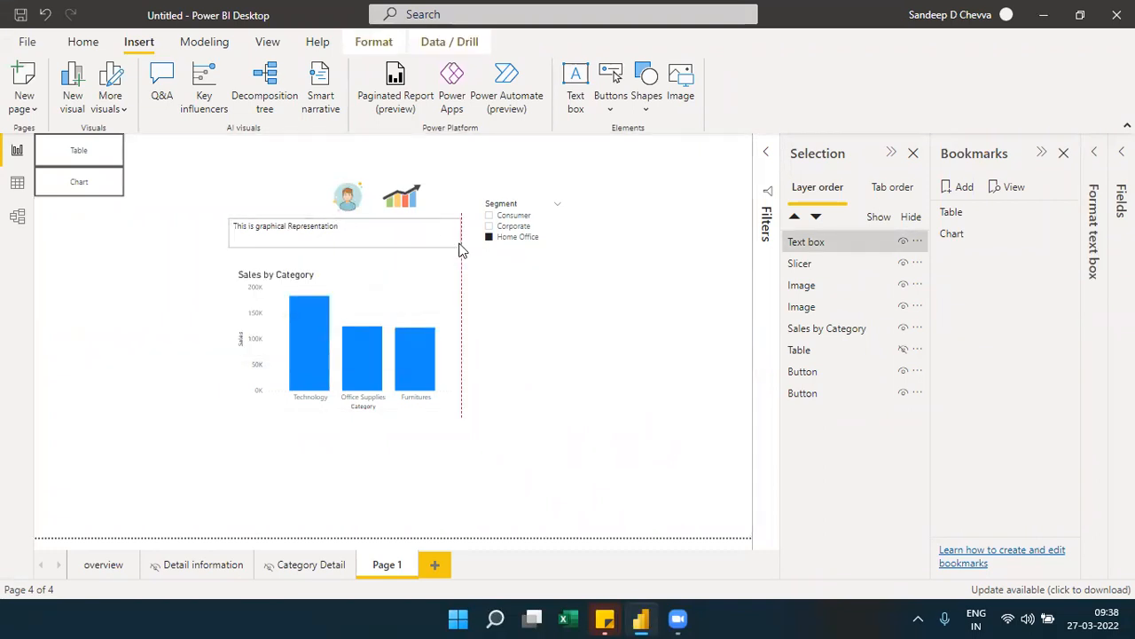
left_click(568, 486)
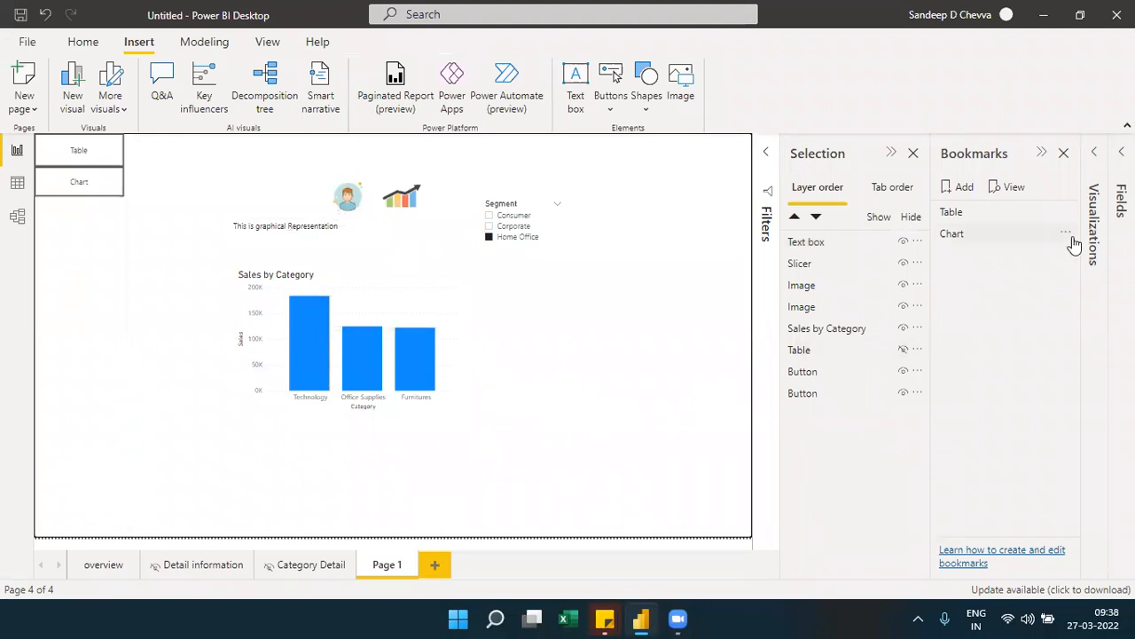
- Update the Chart bookmark to store the page with the text box and the moved chart
left_click(1067, 236)
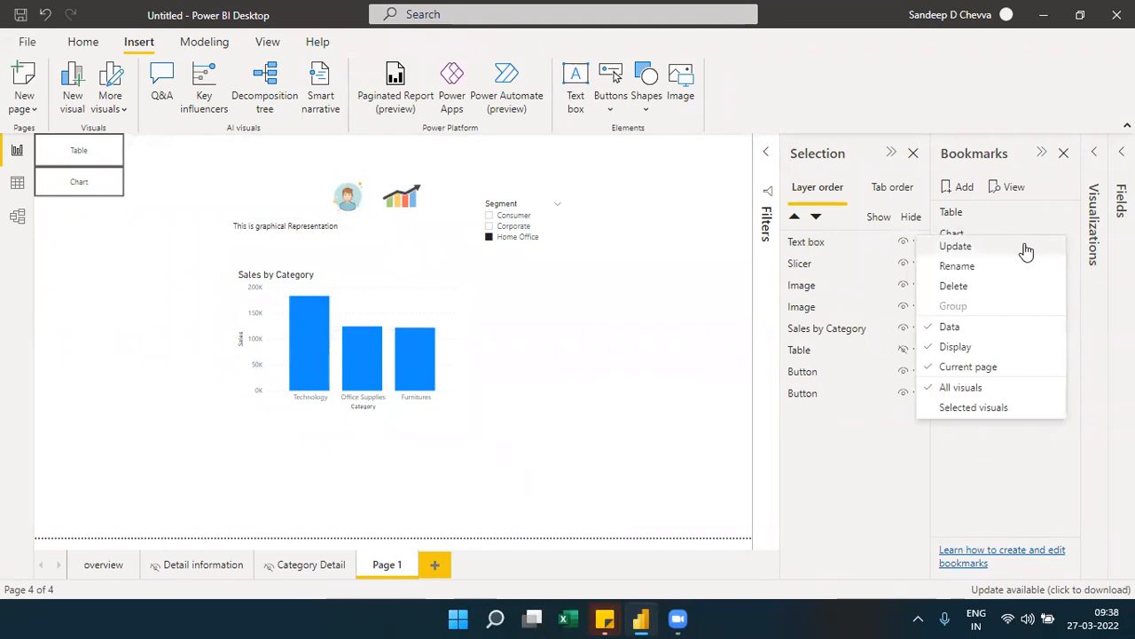
left_click(1027, 249)
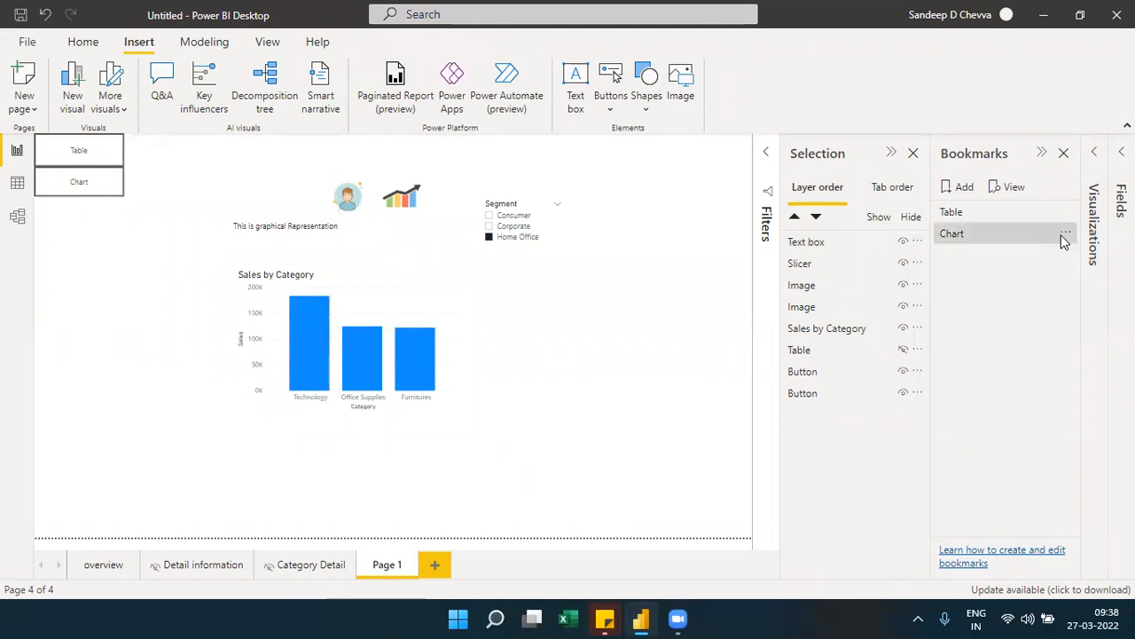
left_click(1065, 235)
left_click(1007, 249)
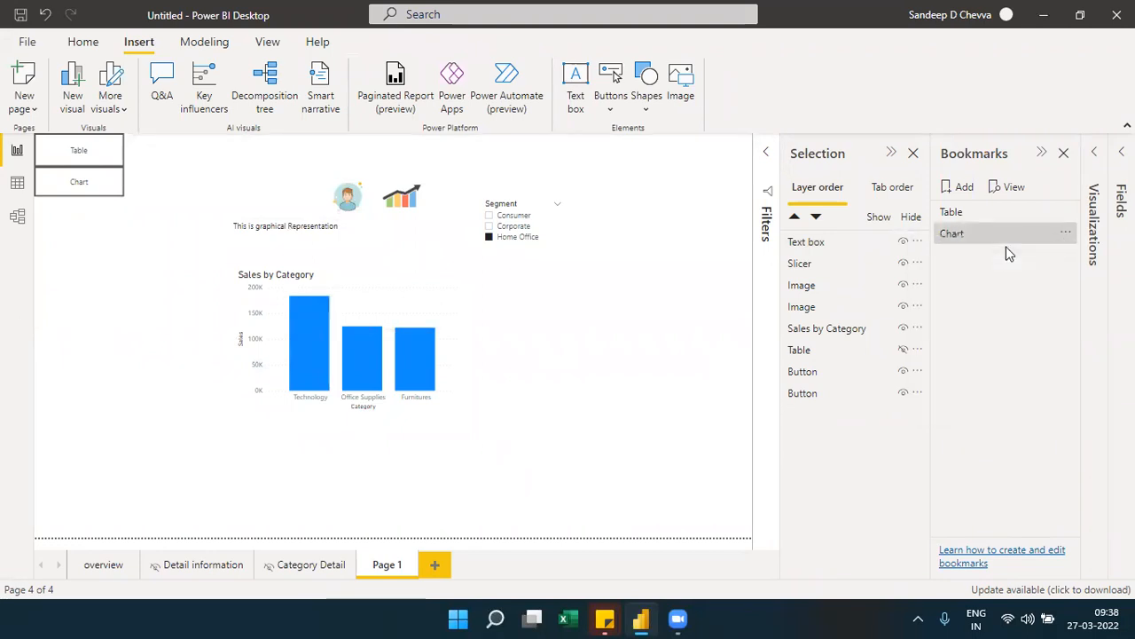
left_click(1067, 236)
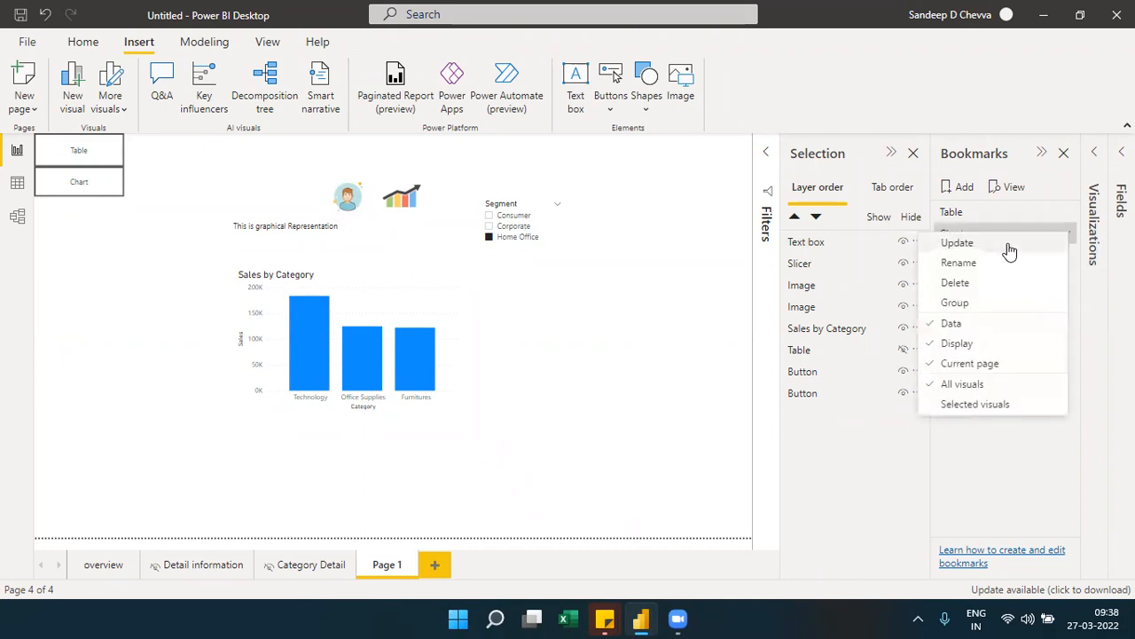
left_click(1010, 250)
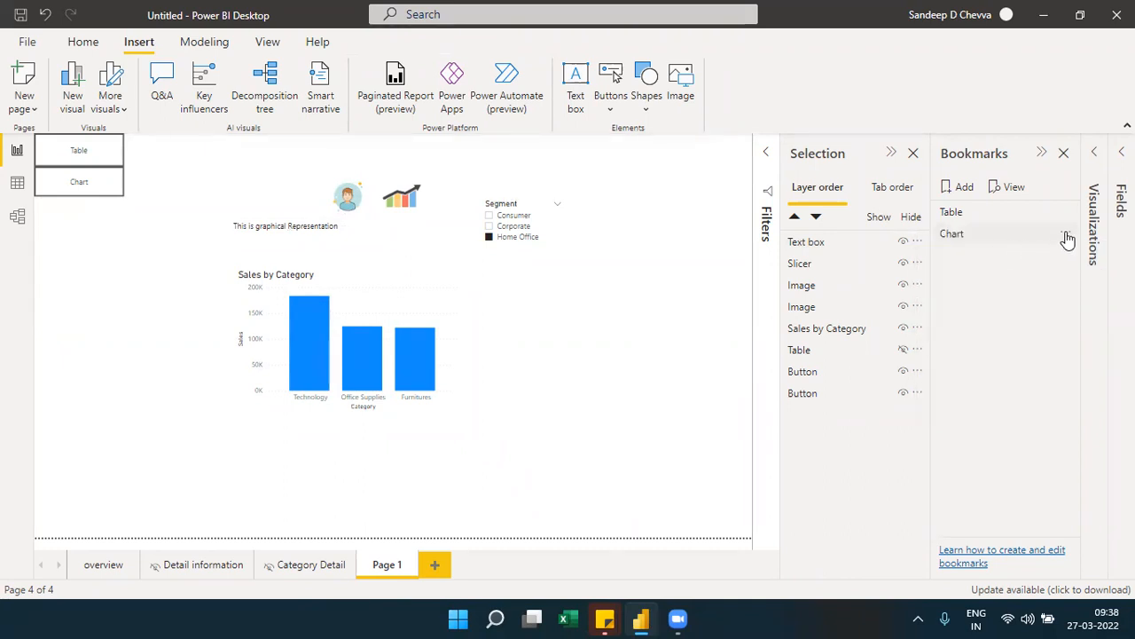
left_click(1067, 238)
left_click(1052, 247)
- Apply the Table and Chart bookmarks in turn to check whether the text box appears in each view
left_click(974, 212)
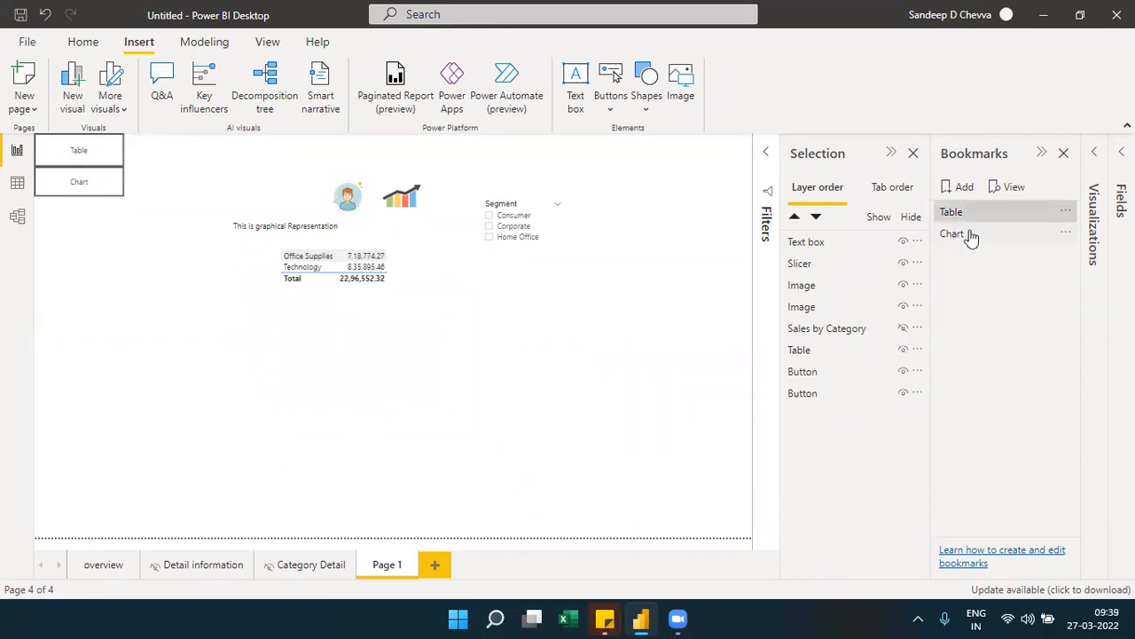
left_click(971, 235)
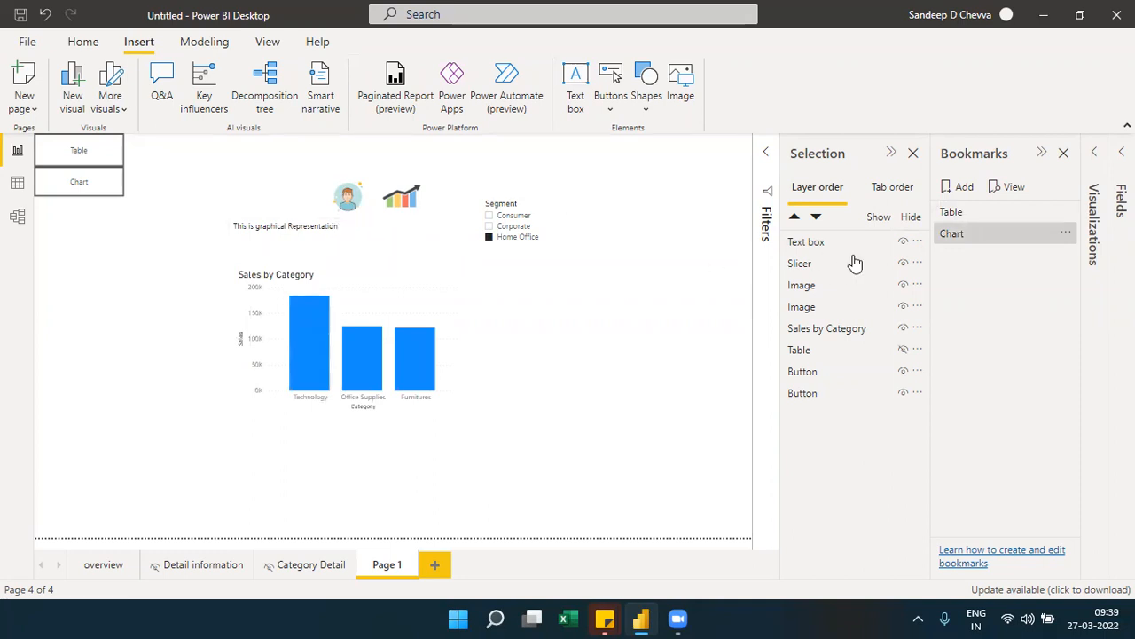
left_click(986, 218)
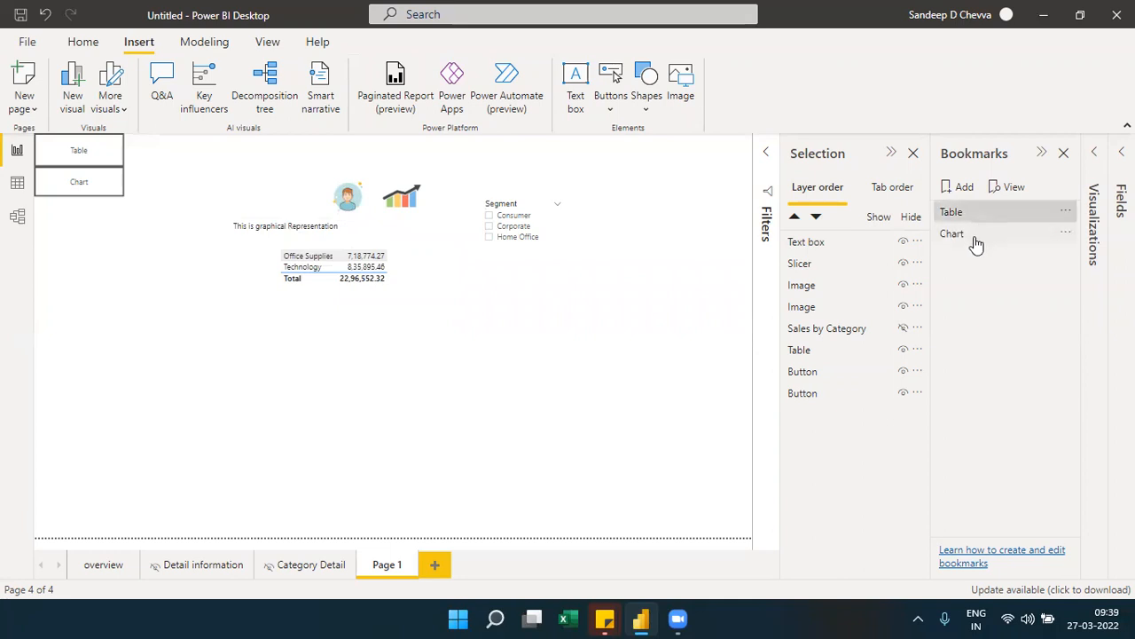
left_click(975, 240)
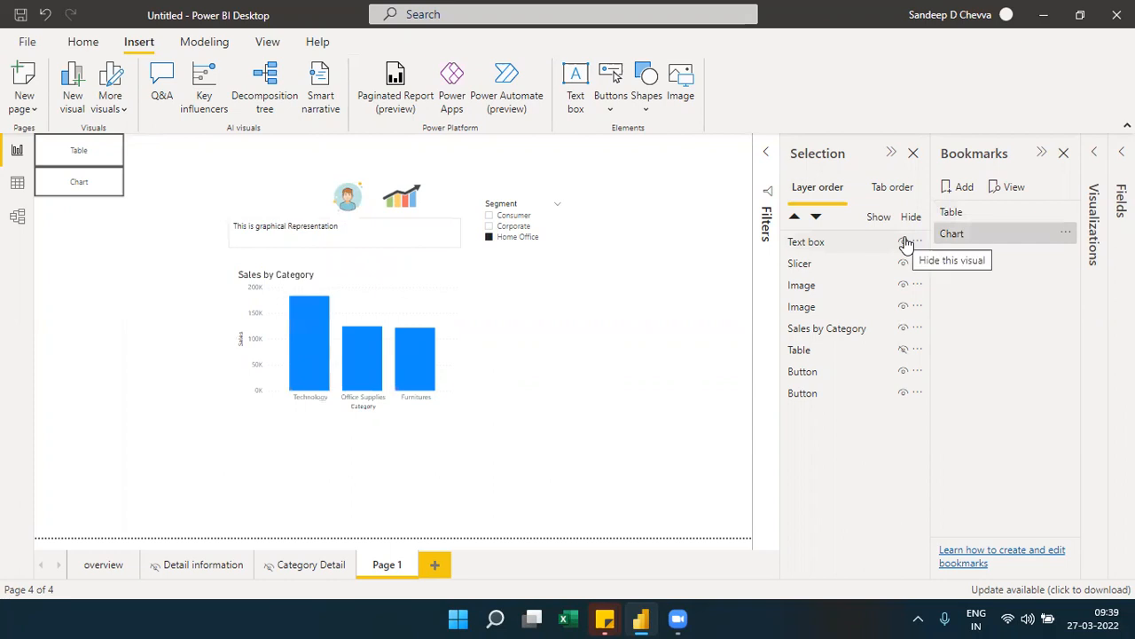
- Hide the text box in the Table view and update the Table bookmark to store that visibility
left_click(951, 212)
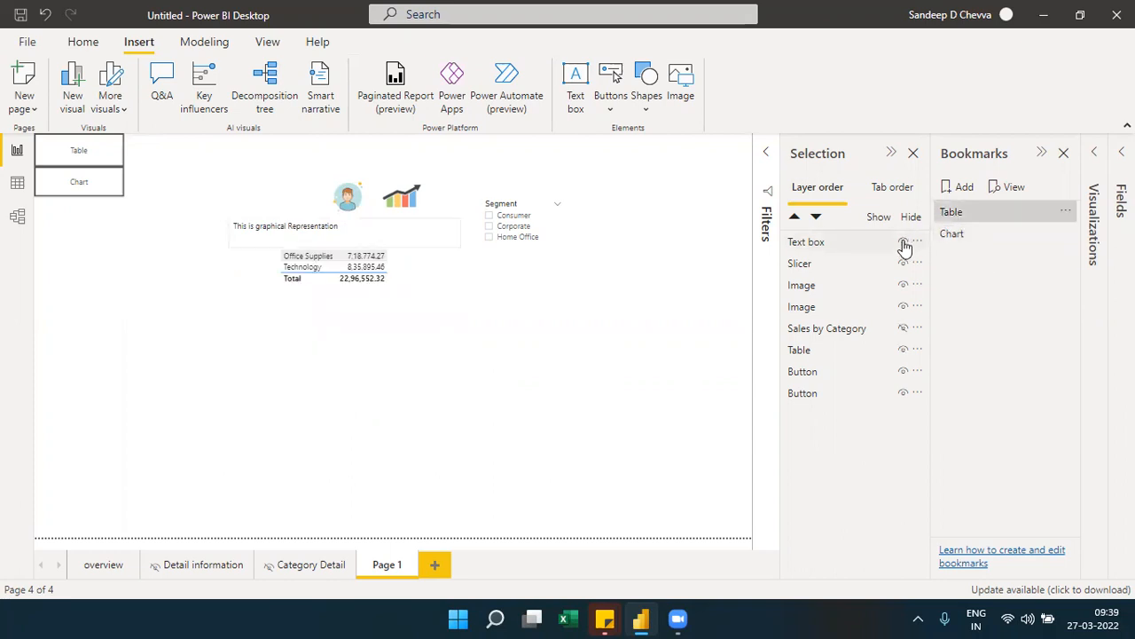
left_click(903, 242)
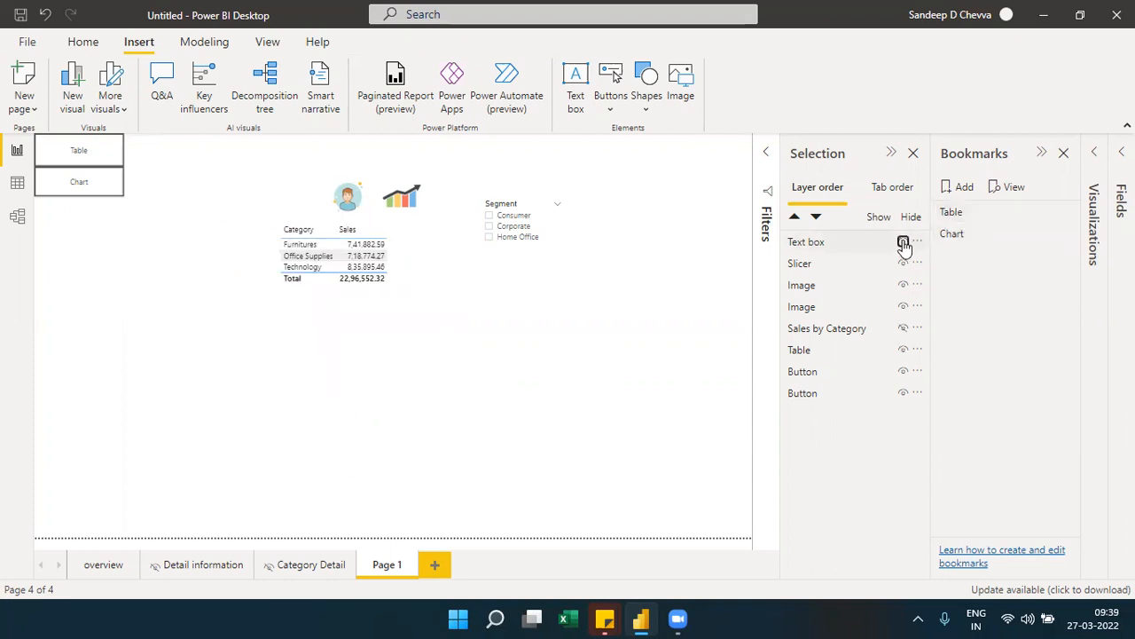
left_click(1067, 213)
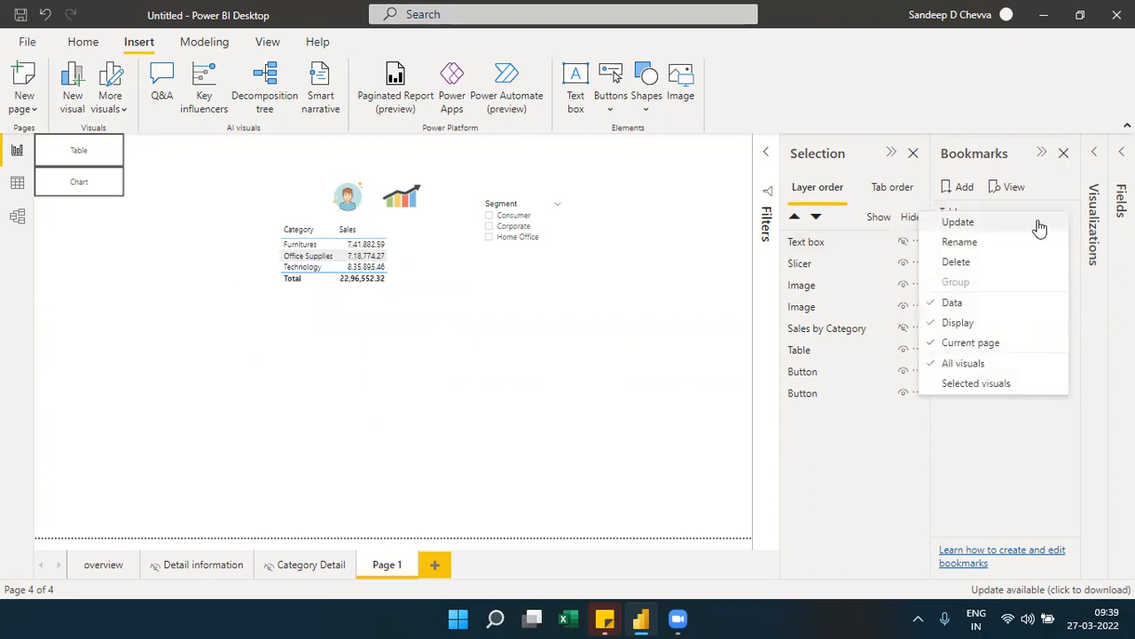
left_click(1039, 222)
left_click(1066, 213)
left_click(1045, 224)
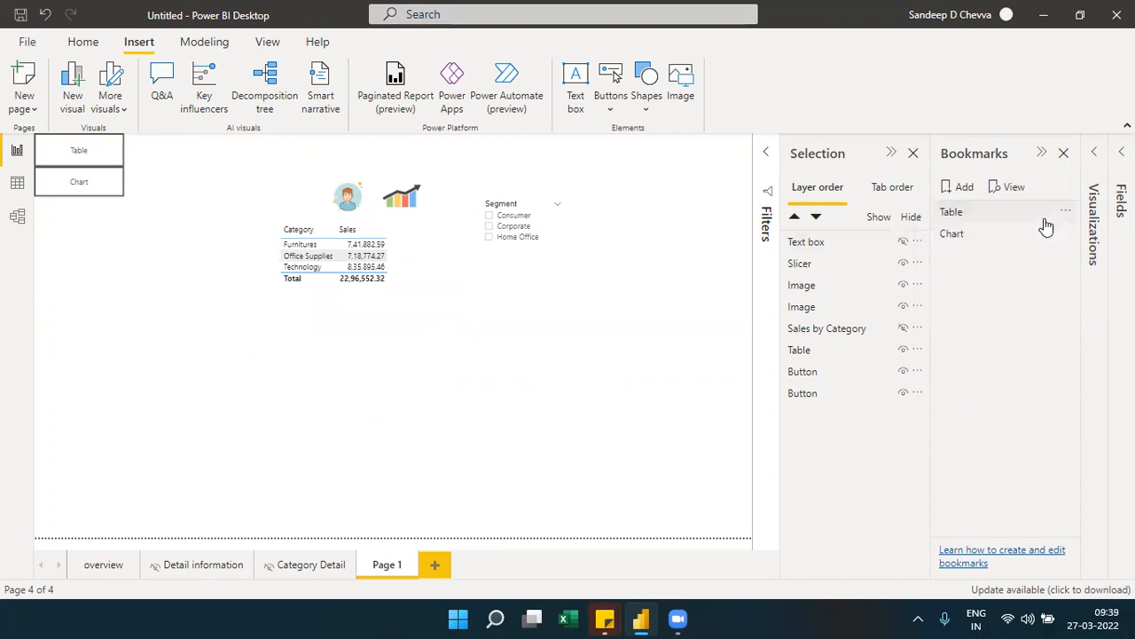
- Apply the Chart bookmark, close the Bookmarks pane, and test switching between the table and chart views with the two images
left_click(976, 235)
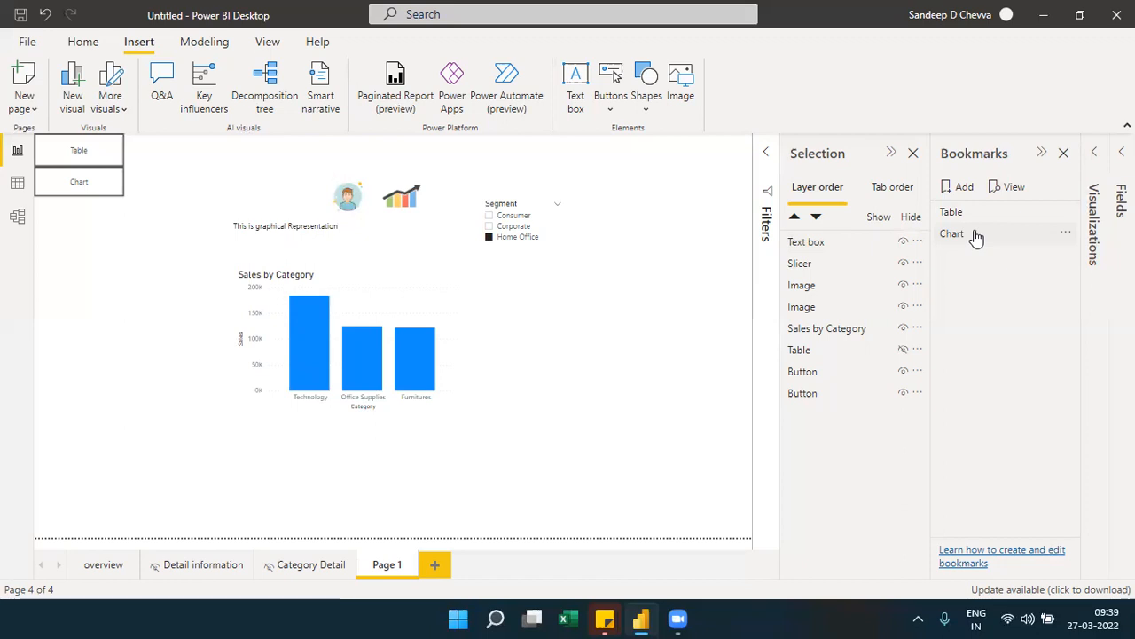
left_click(1064, 153)
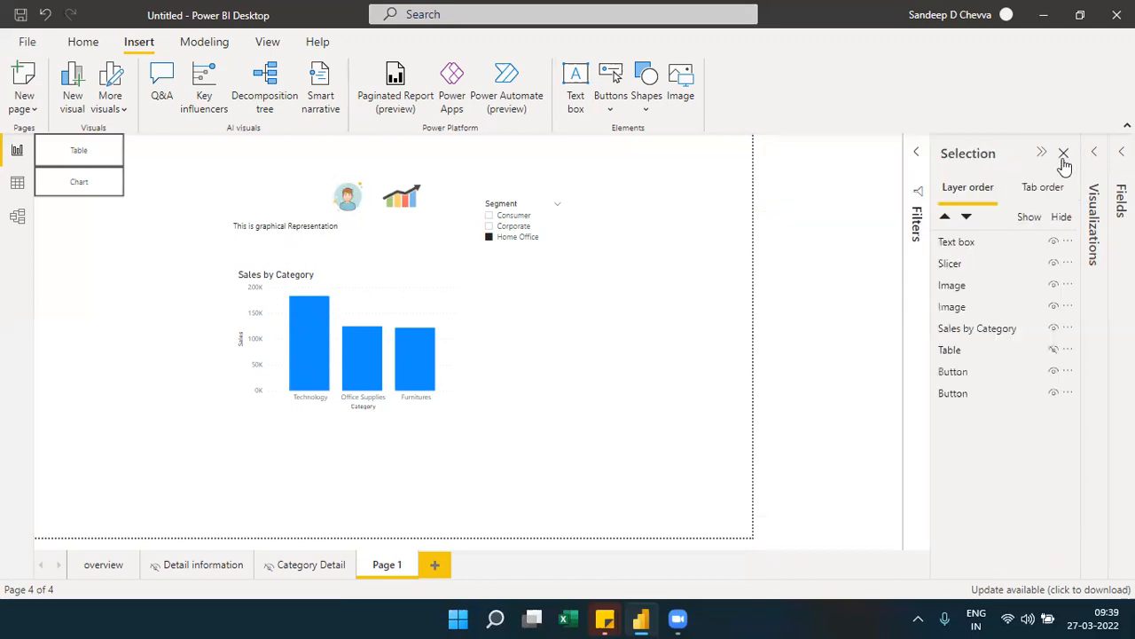
left_click(423, 208, "ctrl")
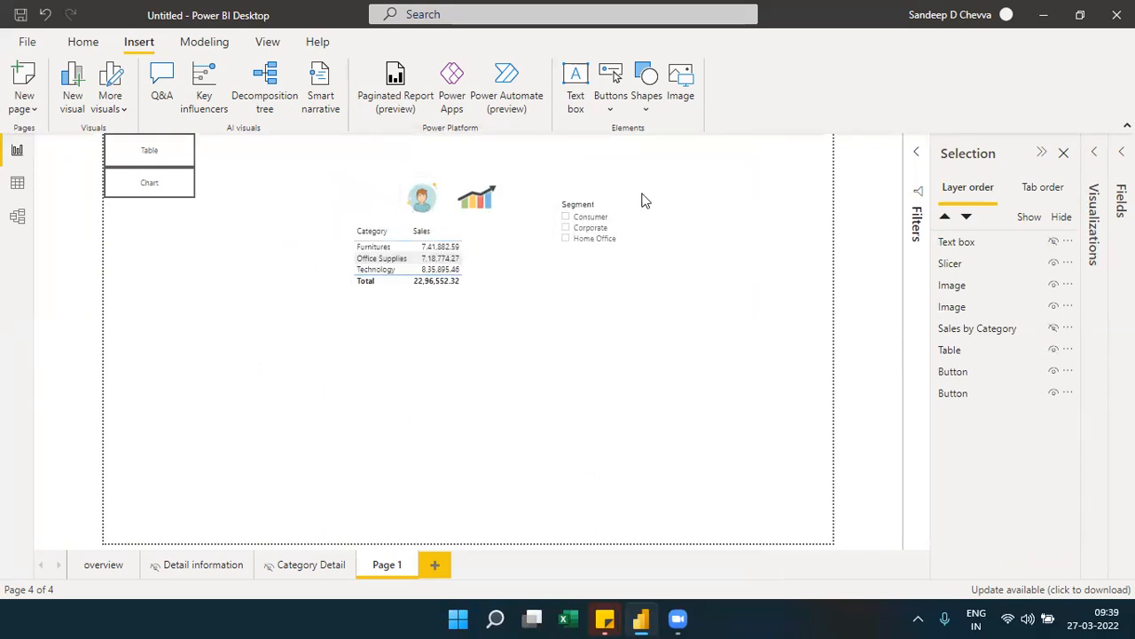
right_click(483, 201)
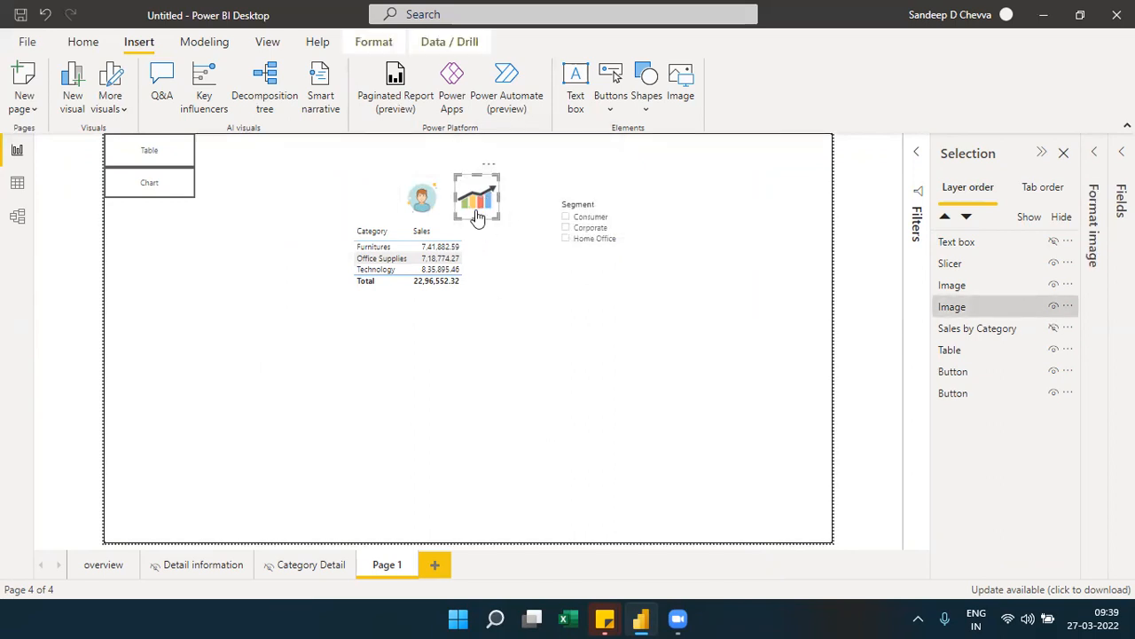
left_click(477, 217, "ctrl")
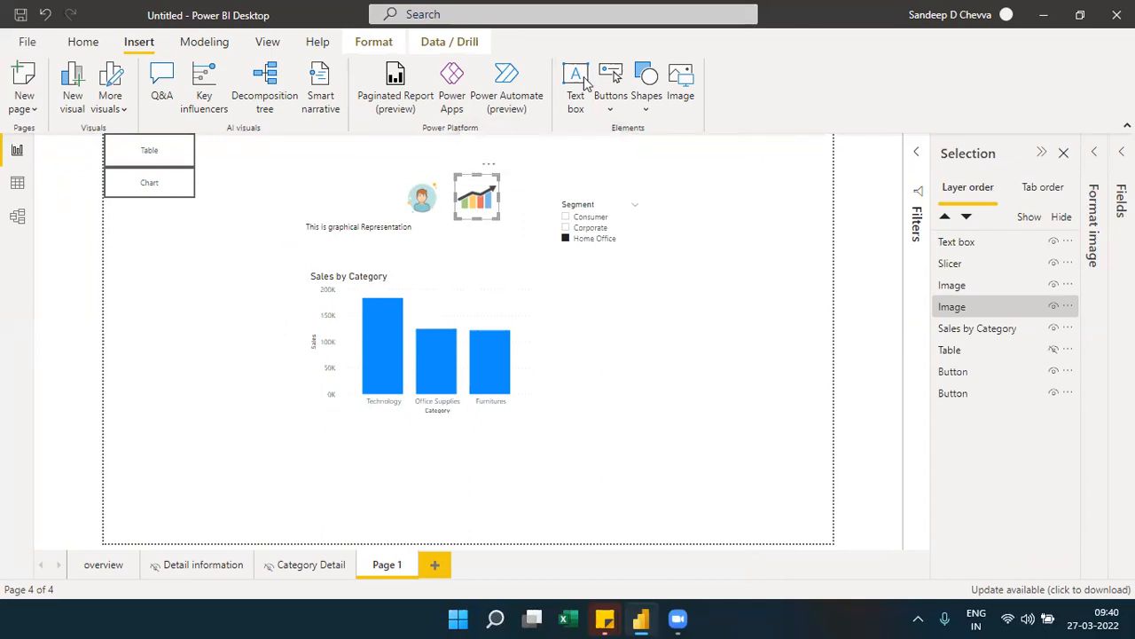
- Show the Bookmarks pane, highlight the Office Supplies column in the chart, and update the Chart bookmark with that highlight
left_click(267, 42)
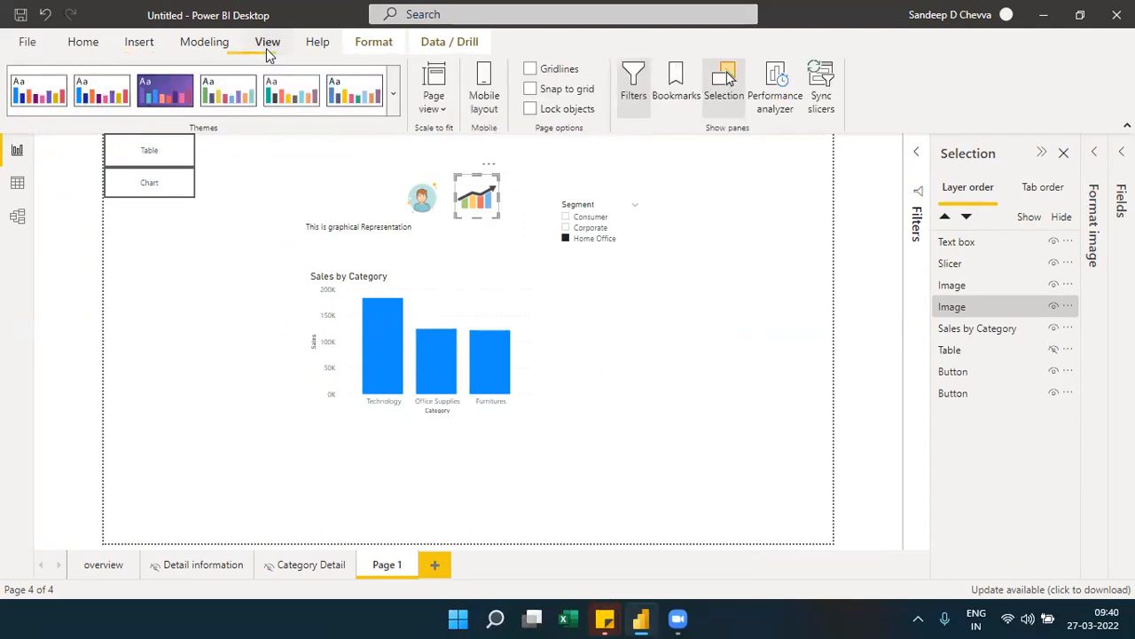
left_click(679, 84)
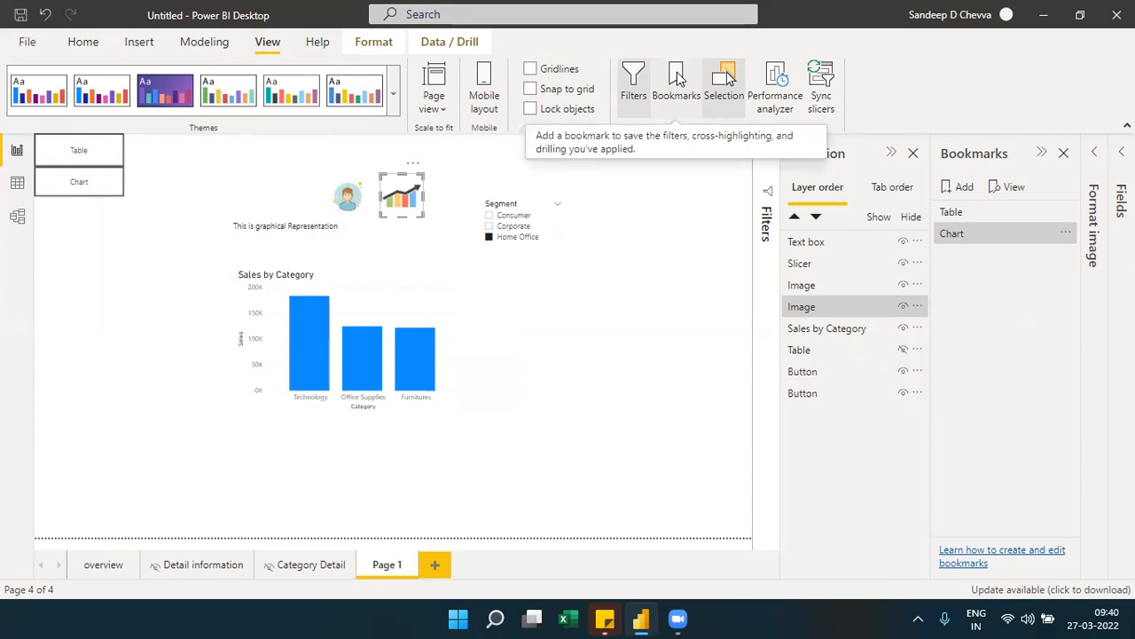
left_click(369, 372)
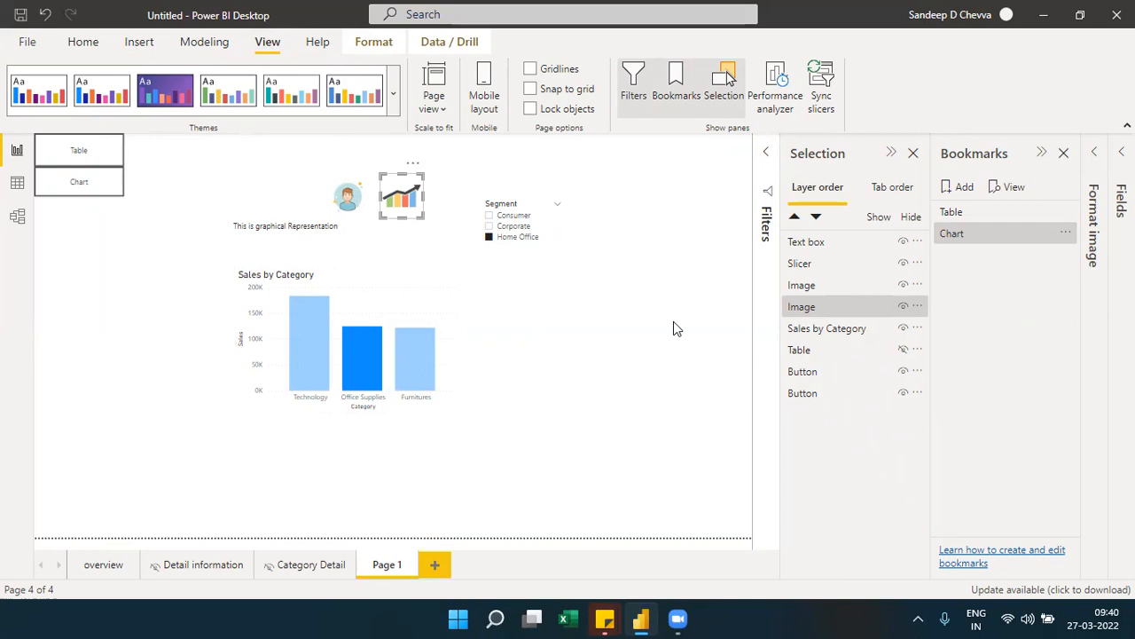
left_click(1060, 236)
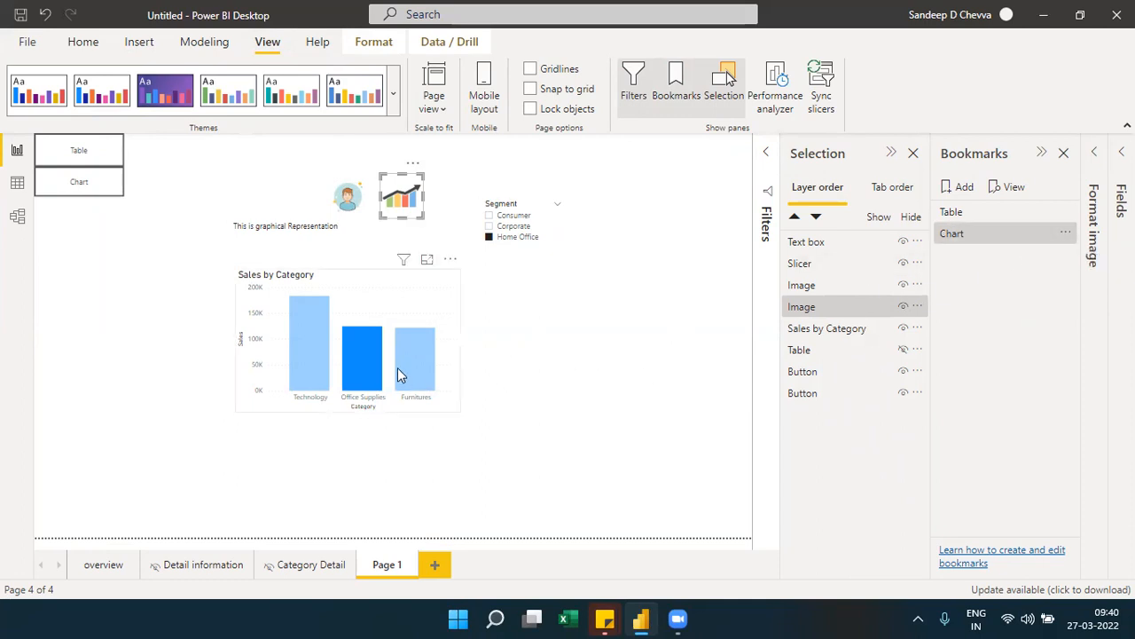
left_click(1066, 238)
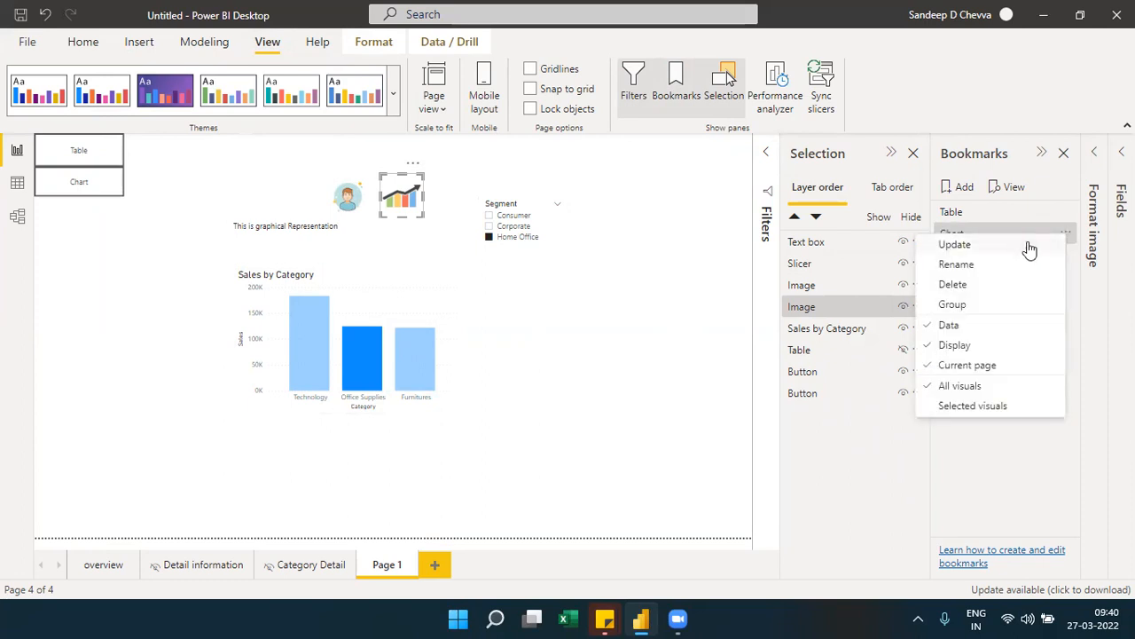
left_click(1029, 247)
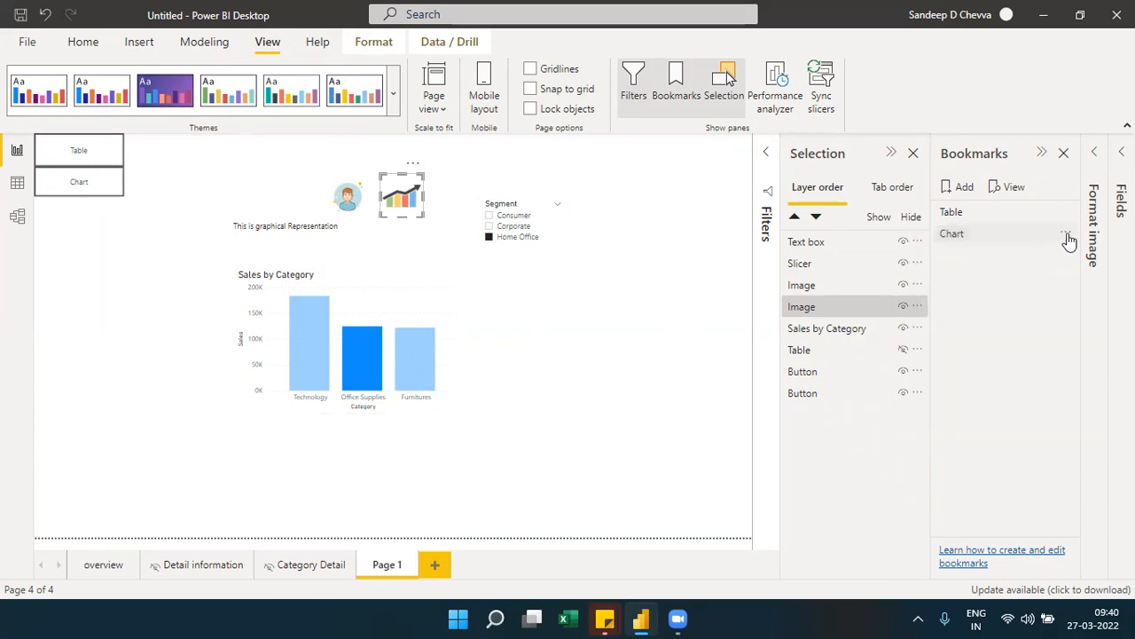
- Update the Chart bookmark to store the Office Supplies highlight, and check it by applying the Table and Chart bookmarks in turn
left_click(1066, 239)
left_click(1017, 247)
left_click(1065, 238)
left_click(1013, 253)
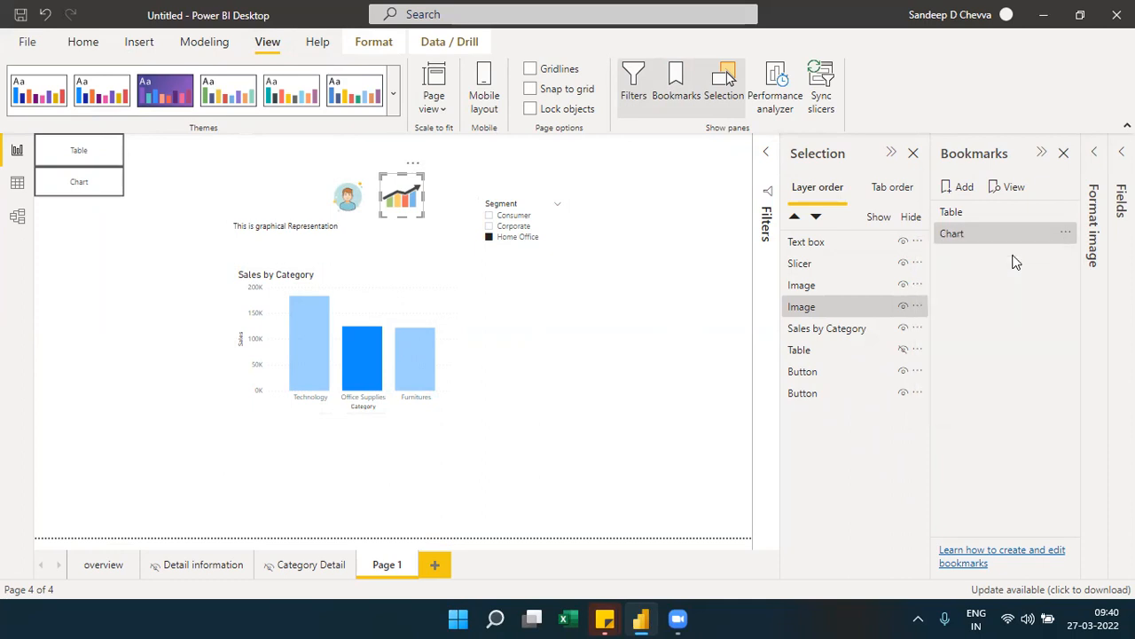
left_click(976, 218)
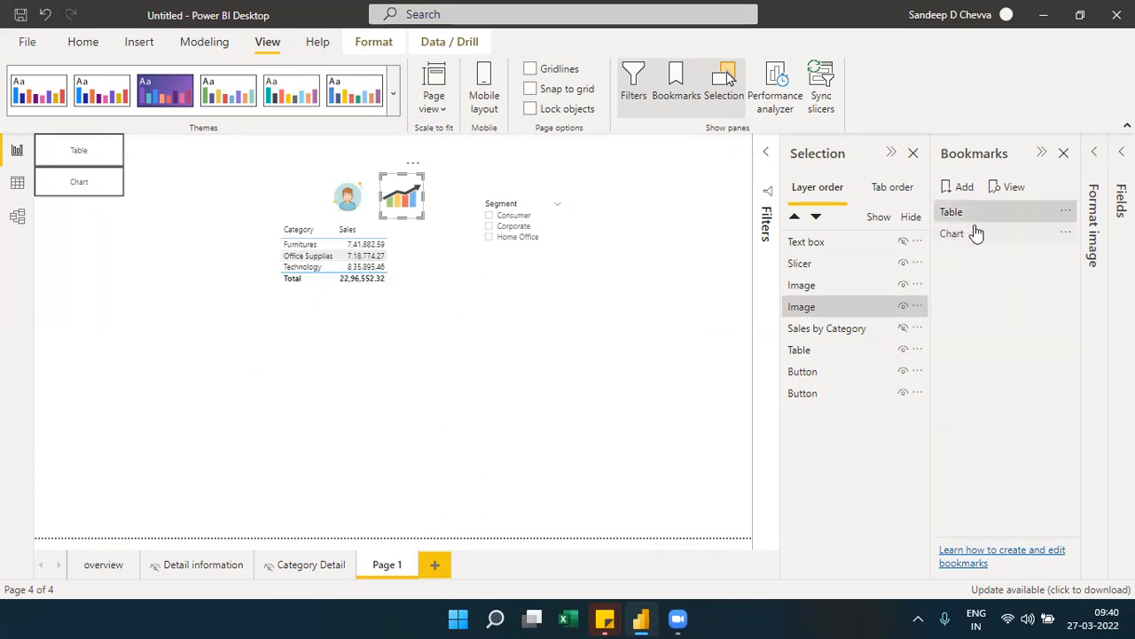
left_click(976, 236)
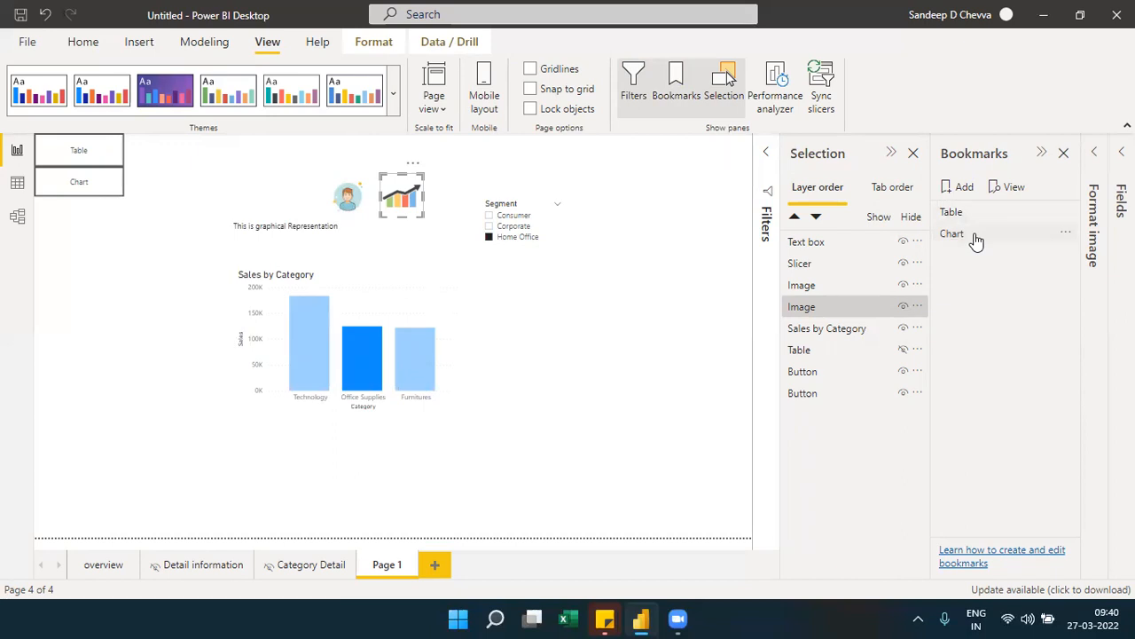
- Close the Bookmarks pane and follow the person and chart image links to test whether the Office Supplies highlight is restored
left_click(1061, 158)
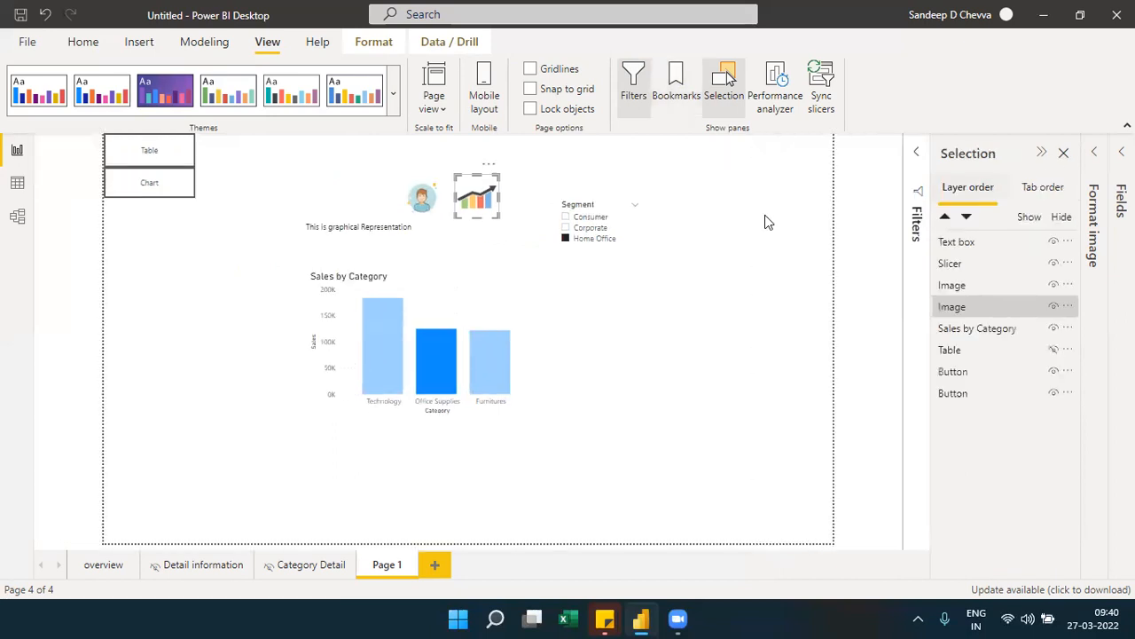
left_click(878, 302)
left_click(423, 209)
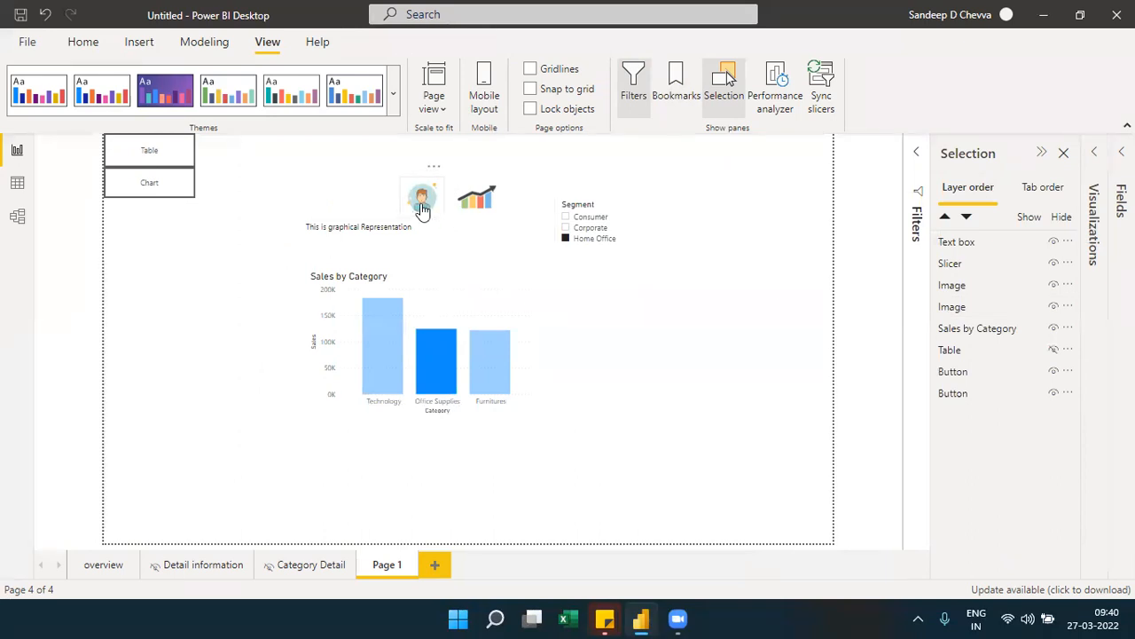
left_click(423, 208, "ctrl")
left_click(461, 208, "ctrl")
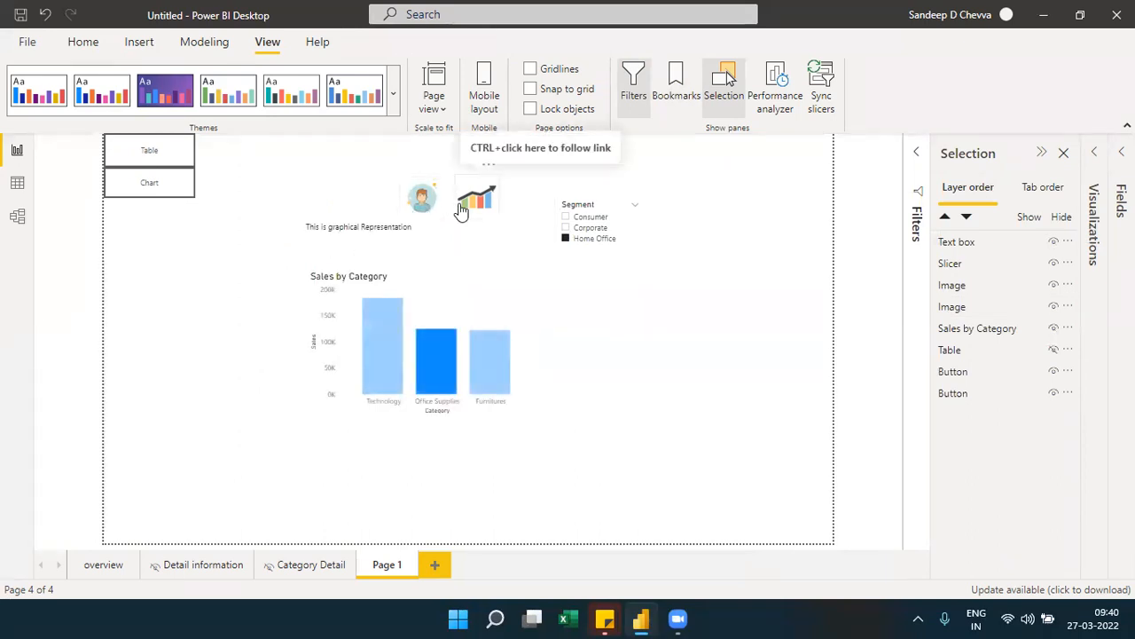